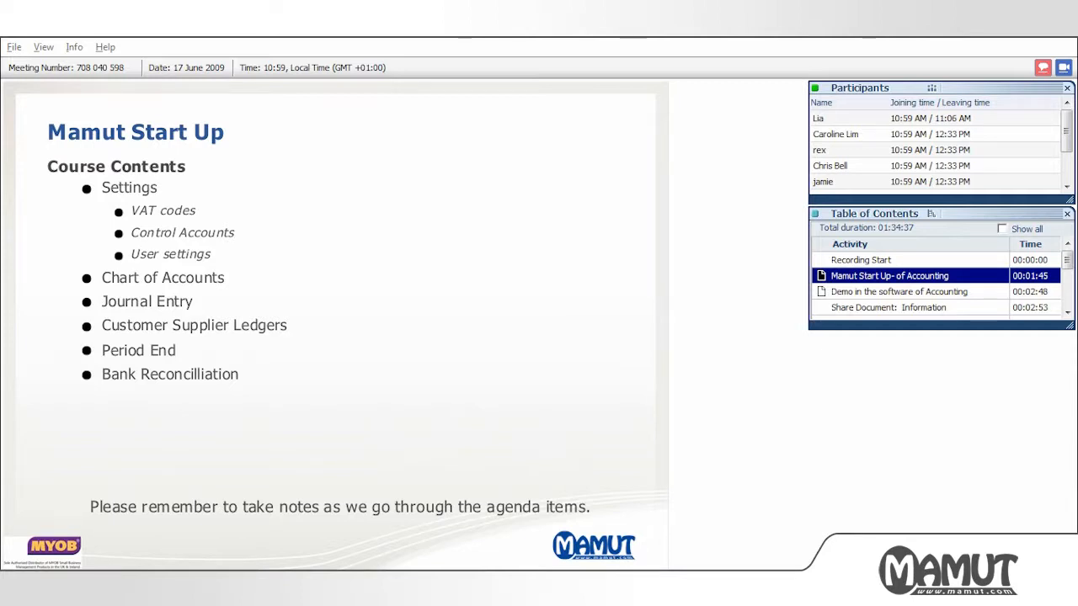
Step: Switch to Windows Task Manager, end the communicator.exe process, and minimise the Task Manager window
left_click(97, 590)
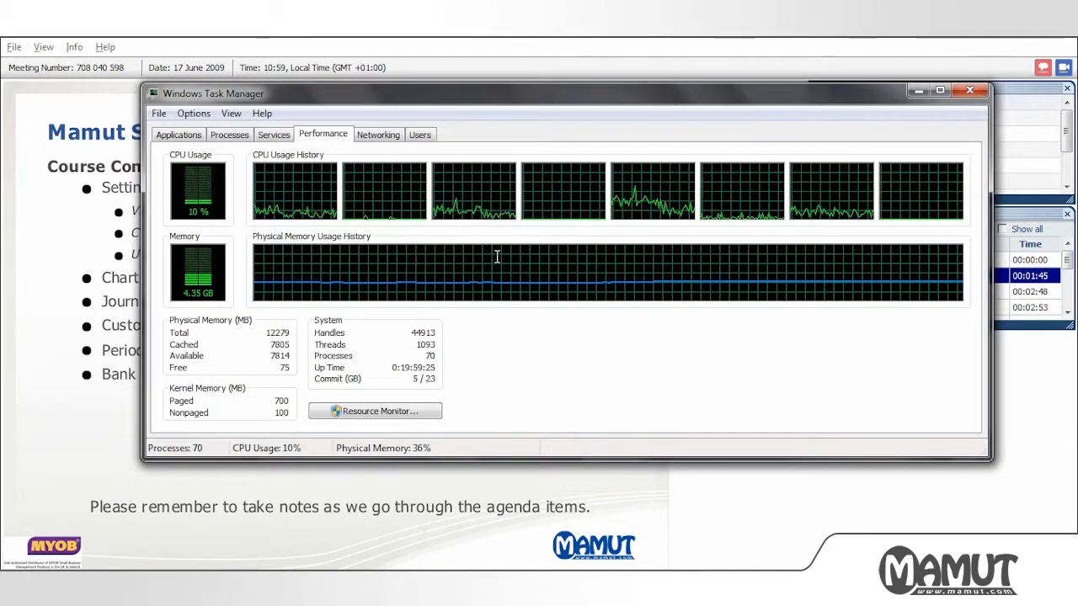
left_click_drag(992, 131, 465, 133)
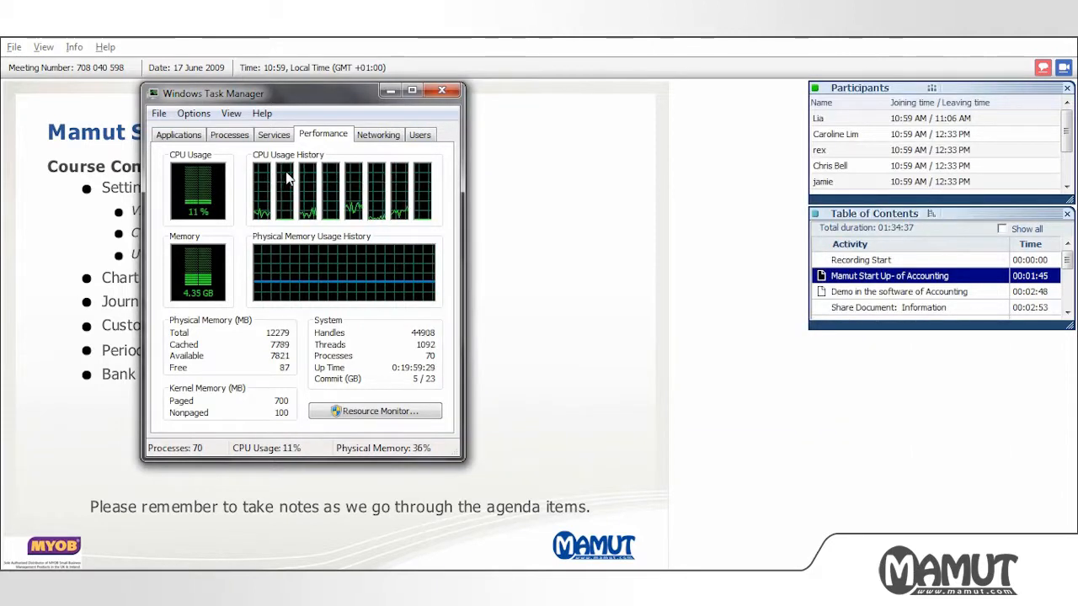
left_click(229, 135)
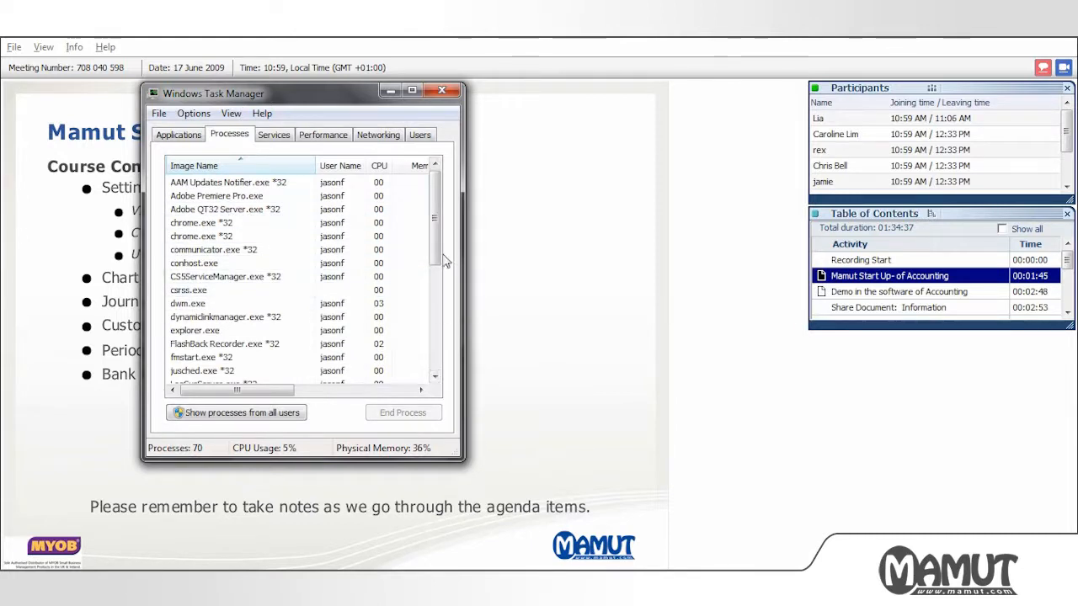
mouse_move(539, 588)
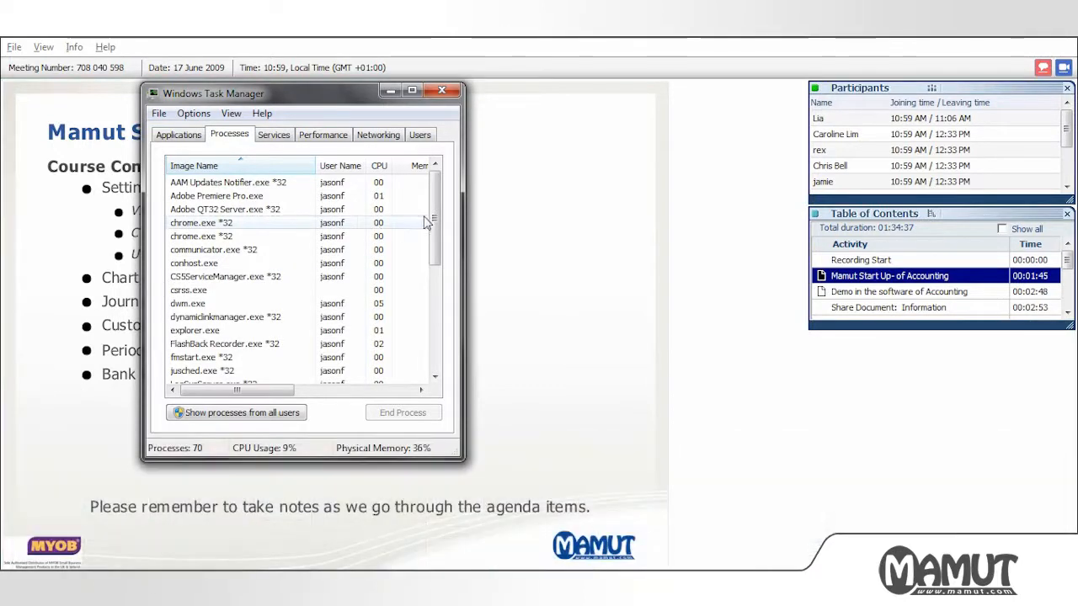
left_click(395, 249)
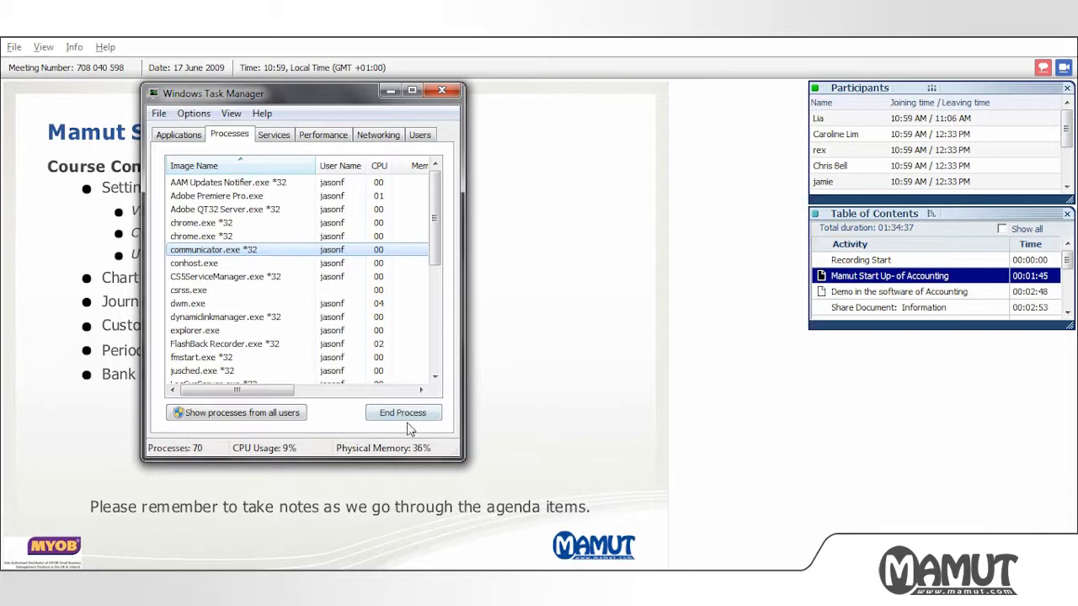
left_click(407, 415)
left_click(545, 361)
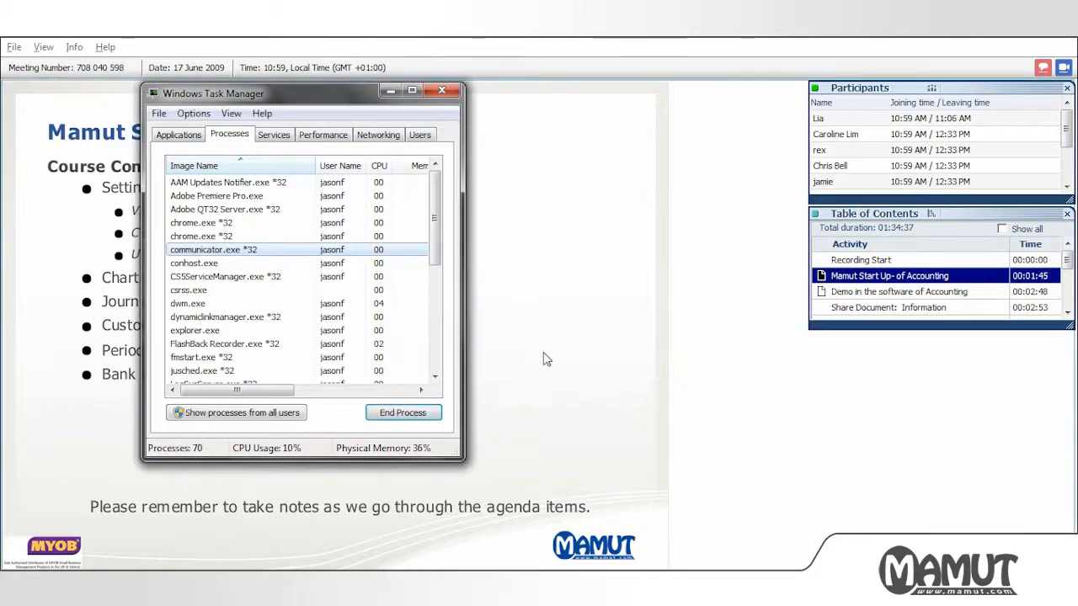
left_click(390, 90)
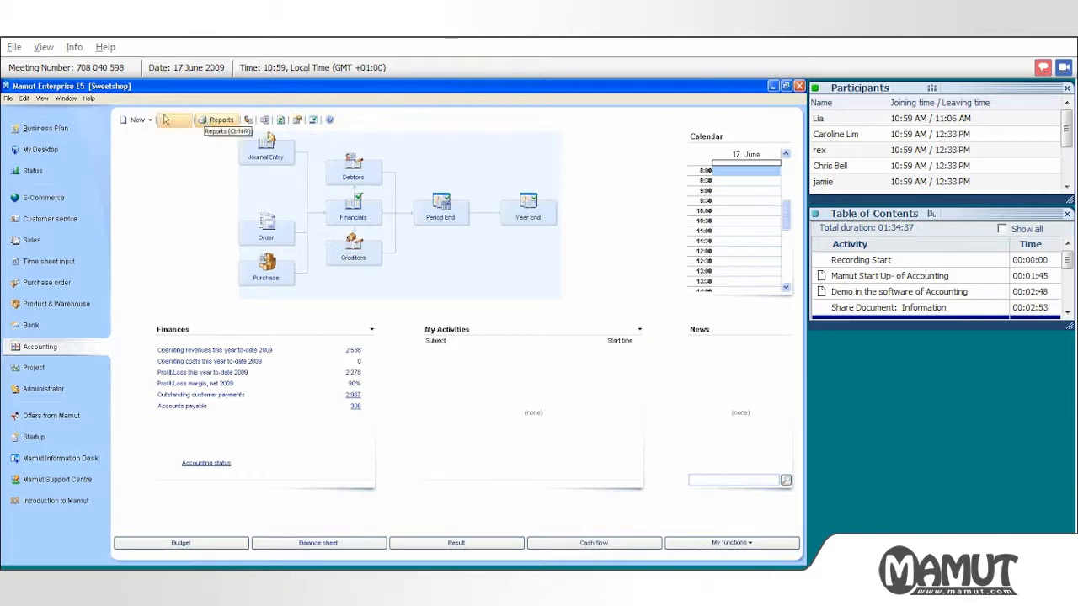
Step: Open the company's accounting settings and review the list of accounting periods for 2009
left_click(41, 98)
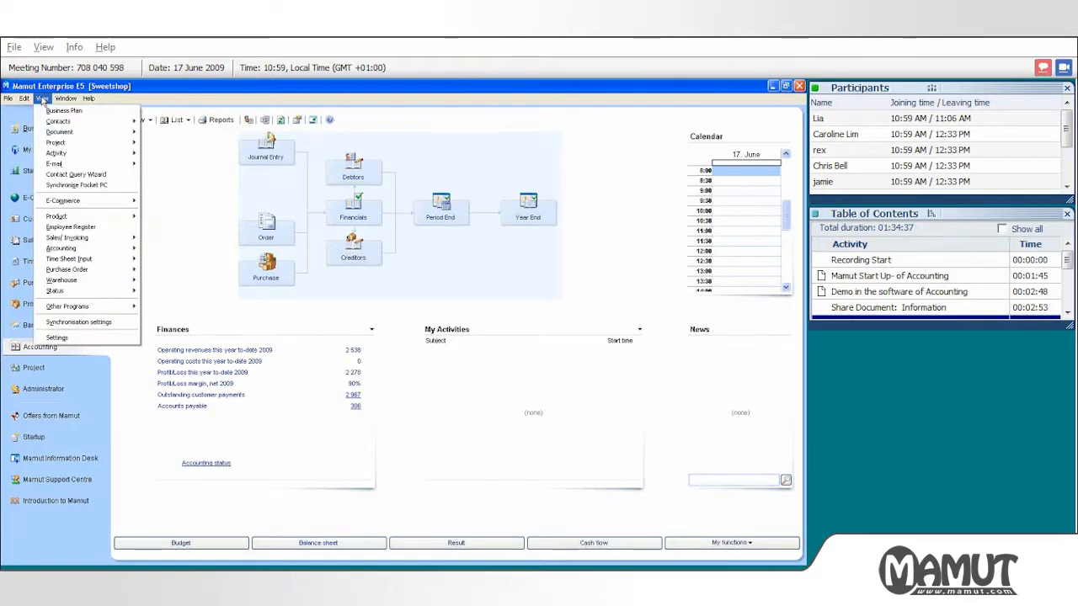
left_click(94, 337)
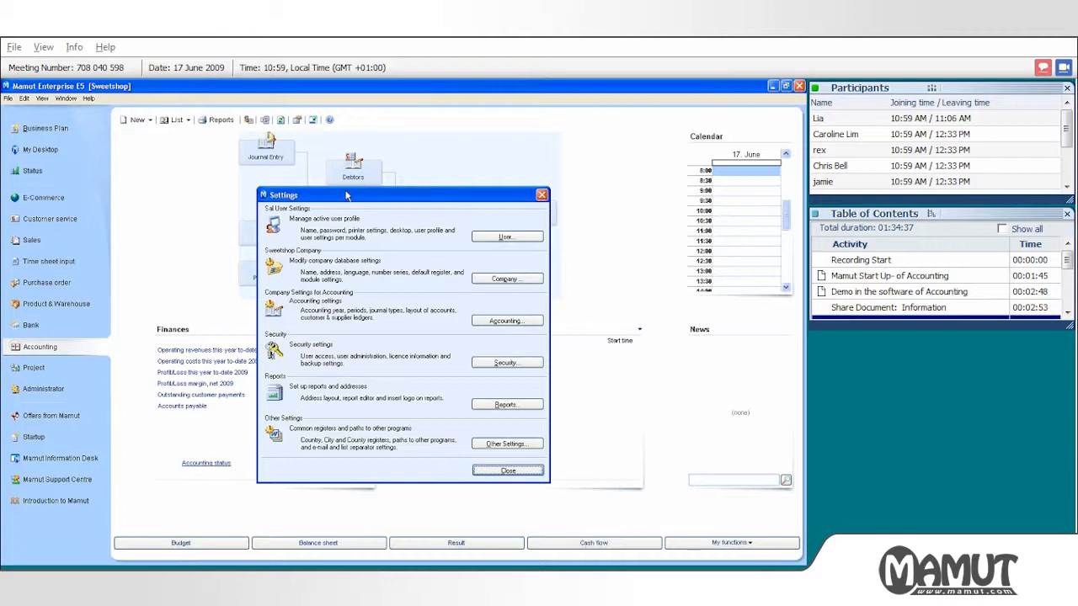
left_click(504, 323)
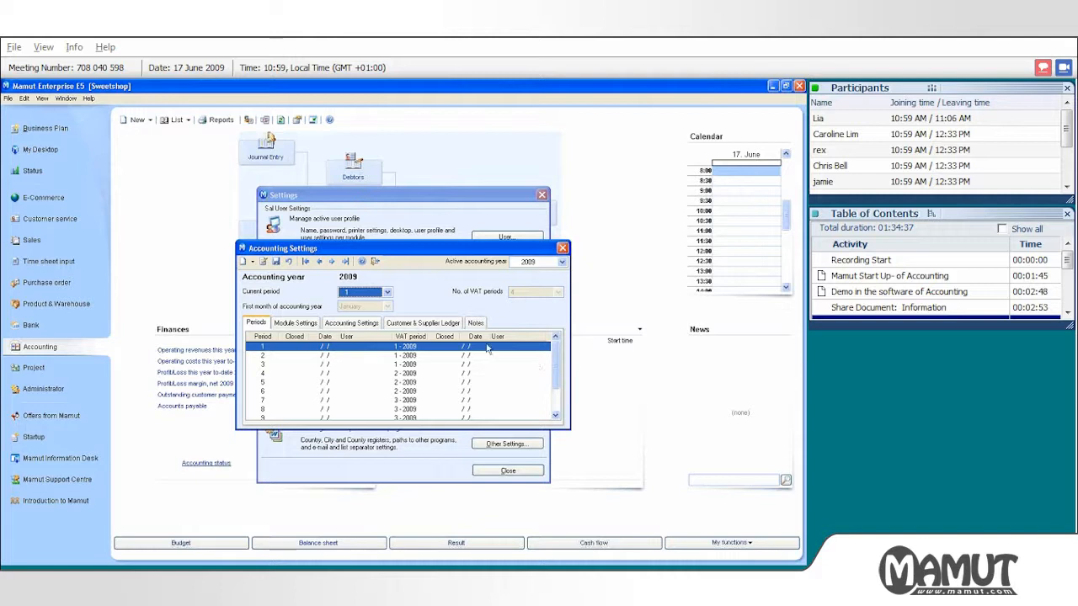
left_click(556, 416)
left_click(556, 415)
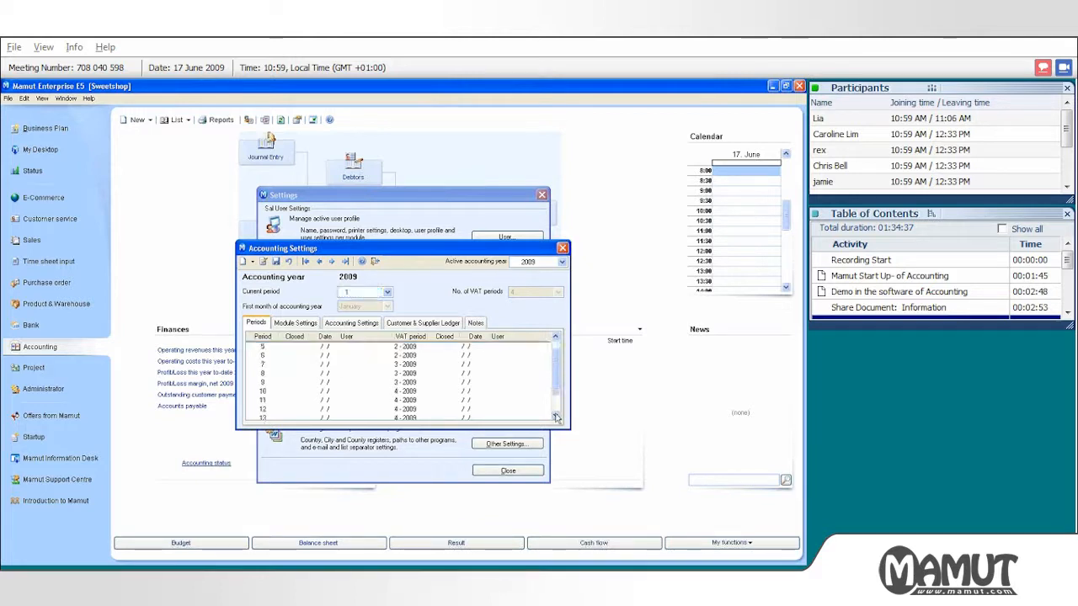
left_click(555, 337)
left_click(556, 337)
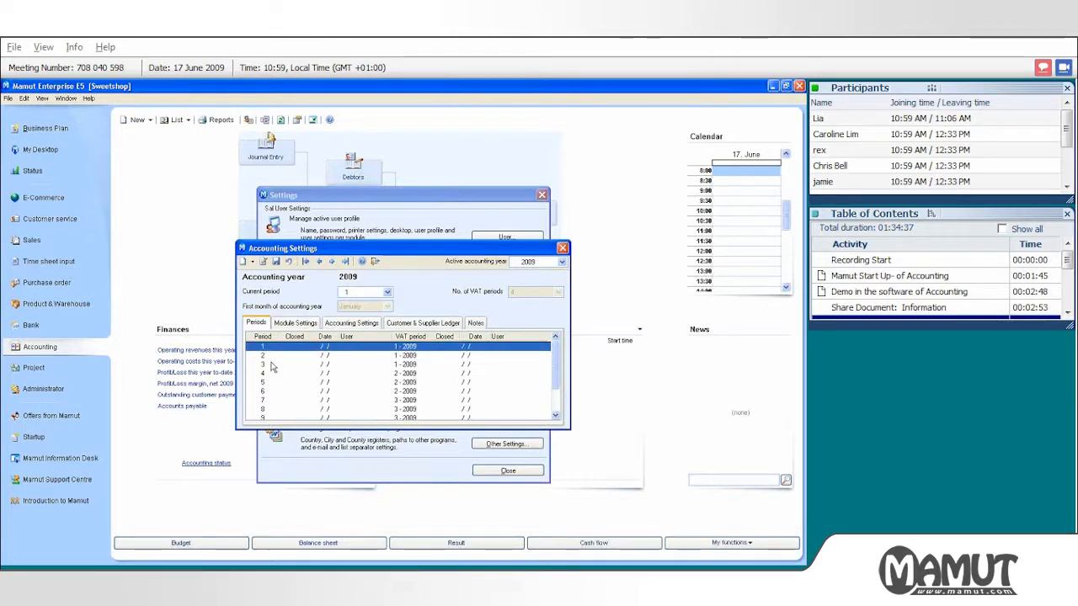
Step: Open the VAT period table for 2009, check the VAT period assigned to each accounting period, and close it
double_click(411, 355)
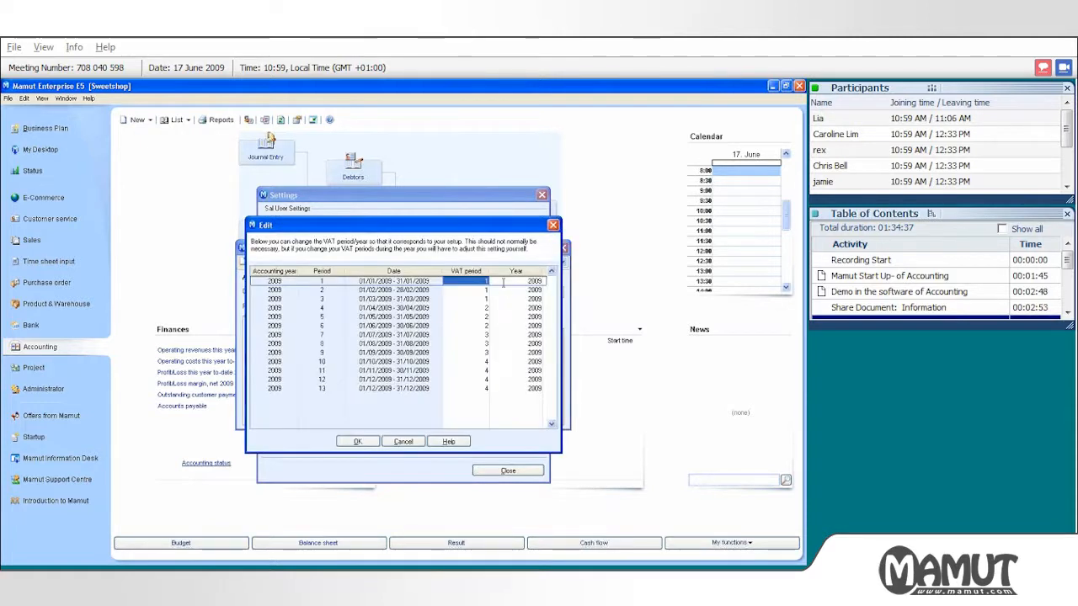
left_click(479, 290)
left_click(483, 300)
left_click(483, 316)
left_click(481, 334)
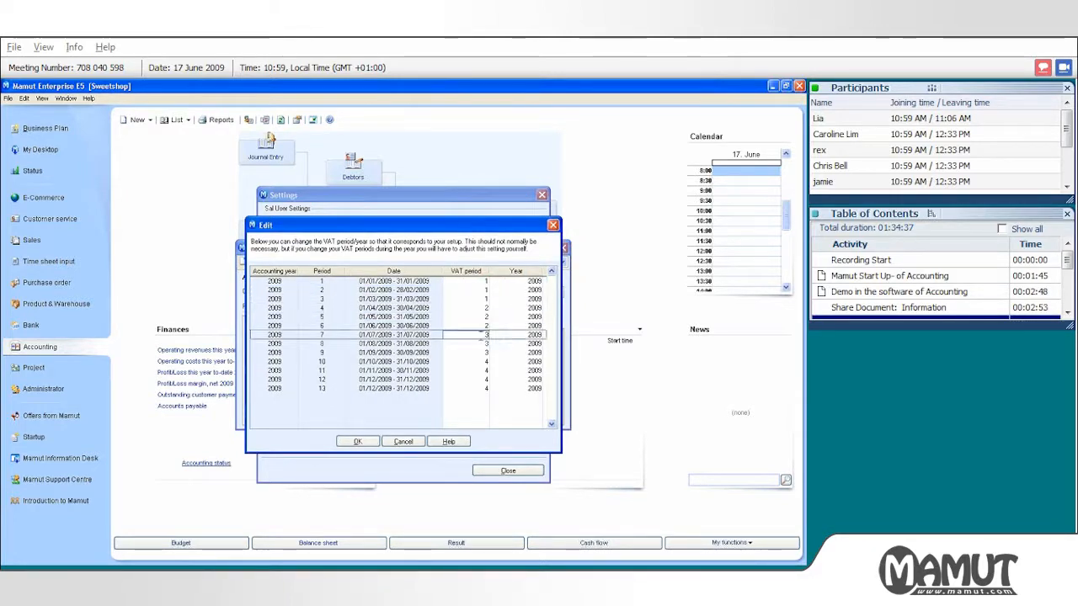
left_click(481, 343)
left_click(483, 352)
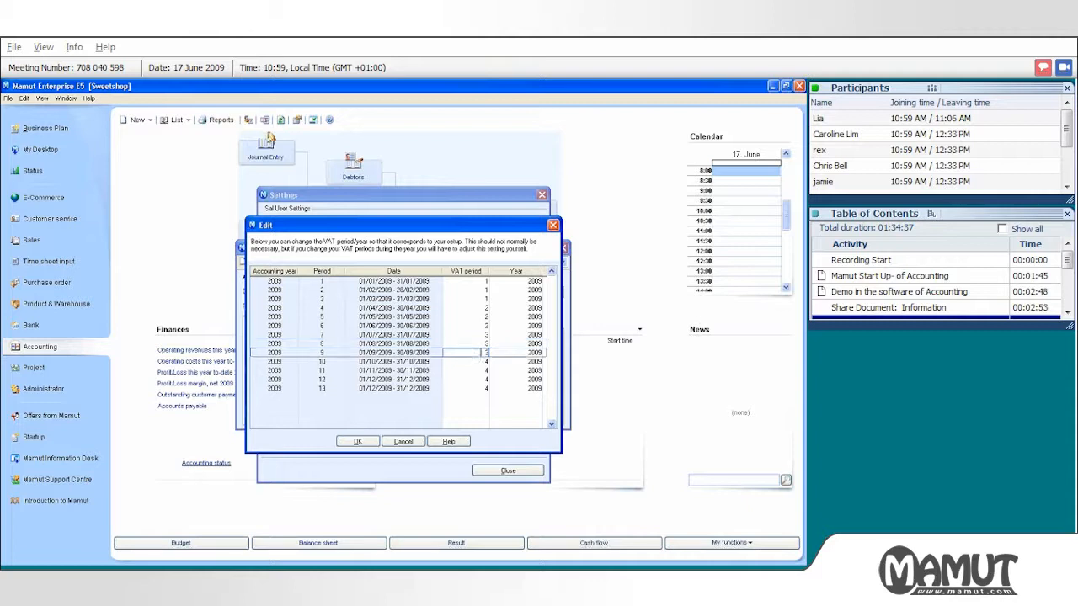
left_click(358, 442)
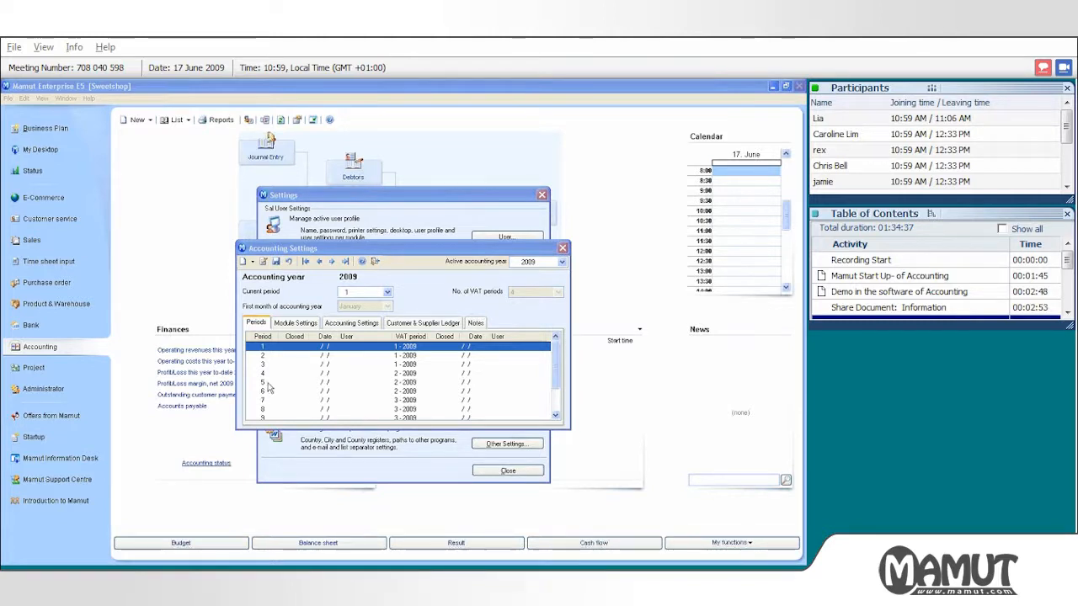
Step: Open the chart of accounts from the accounting module settings and bring up the list of all accounts
left_click(294, 324)
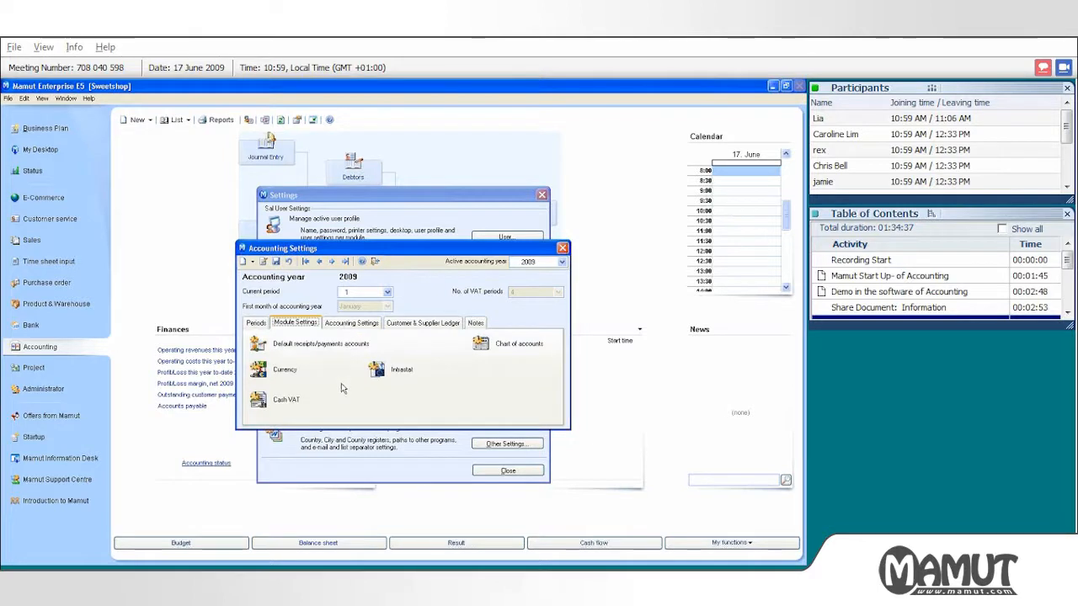
double_click(480, 345)
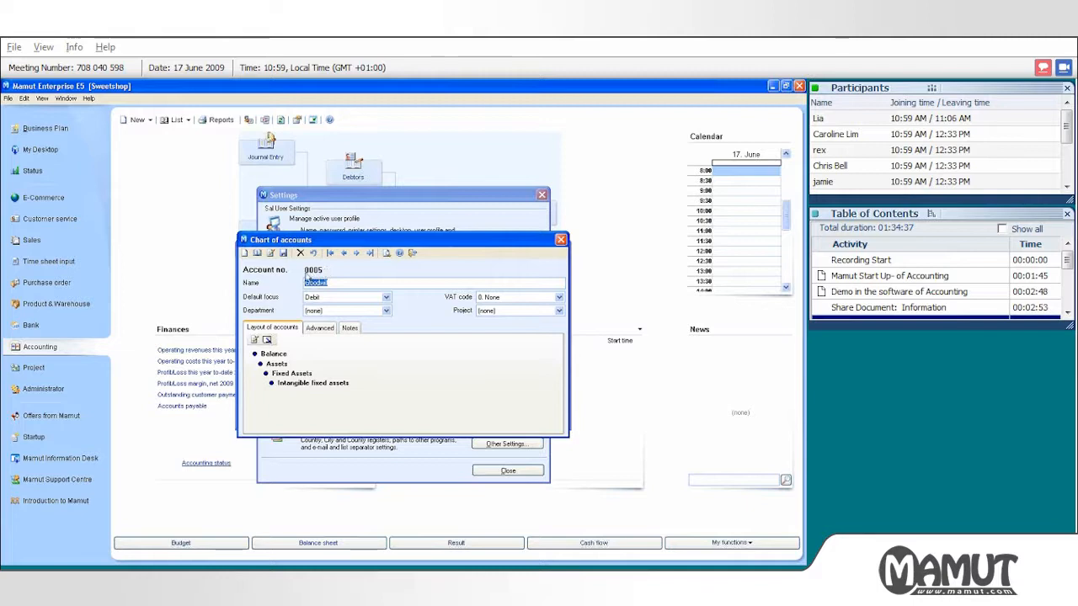
left_click_drag(336, 284, 291, 282)
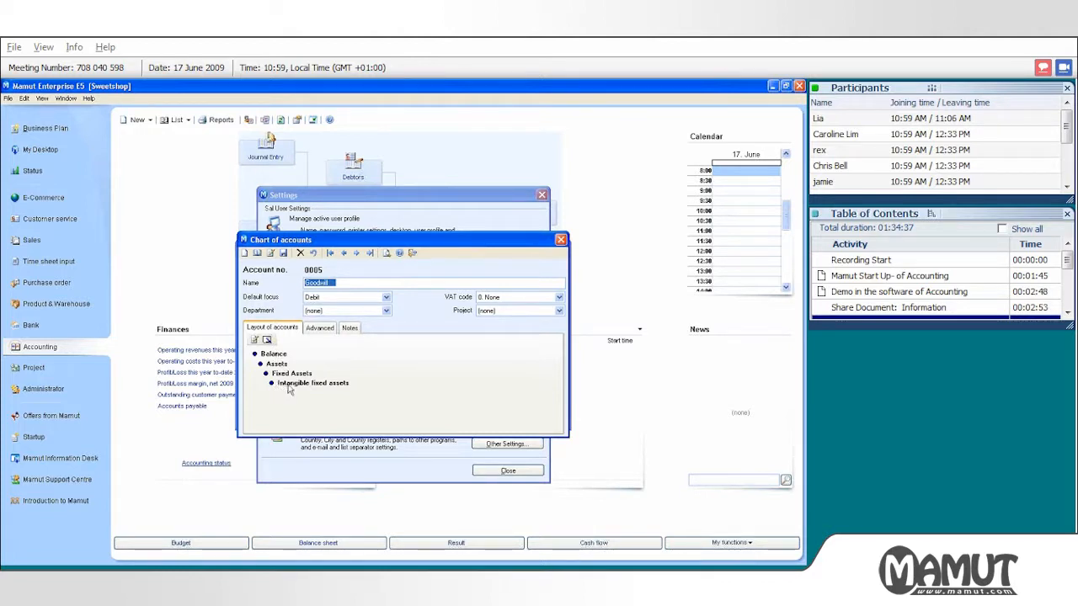
left_click(734, 562)
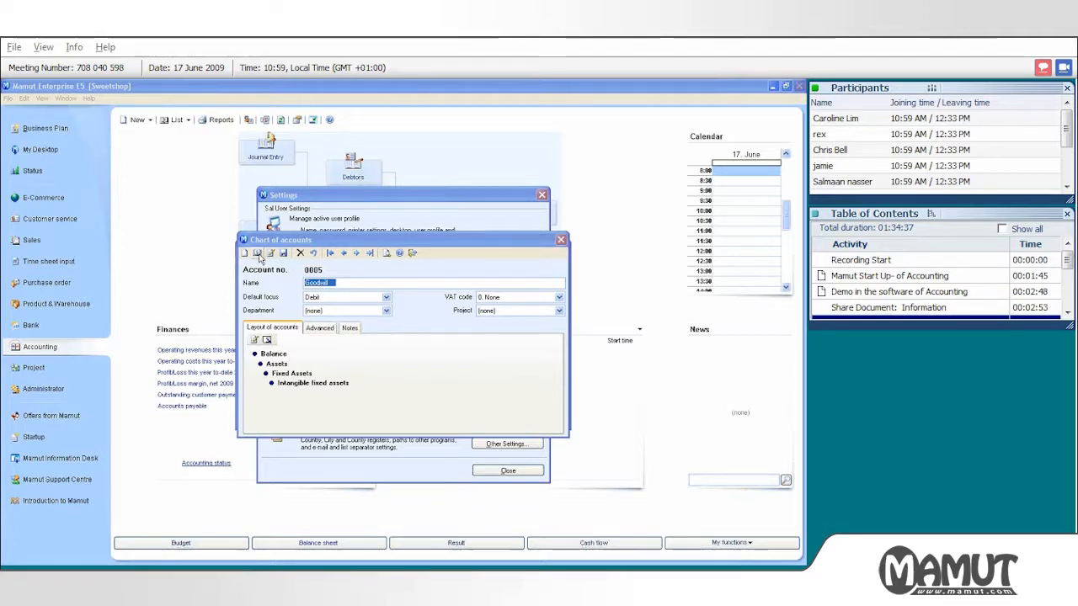
left_click(257, 253)
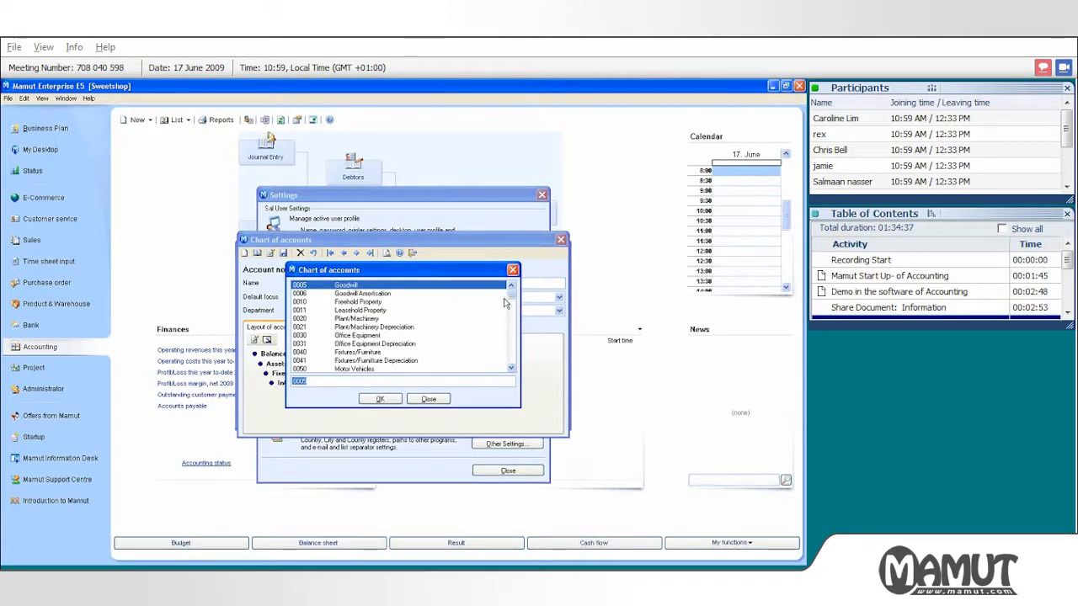
Step: Examine the account list from the fixed asset accounts through liabilities, sales, purchases and expenses to 9999 Mispostings Account
mouse_move(509, 299)
left_mouse_down()
mouse_move(508, 330)
mouse_move(511, 292)
left_mouse_up()
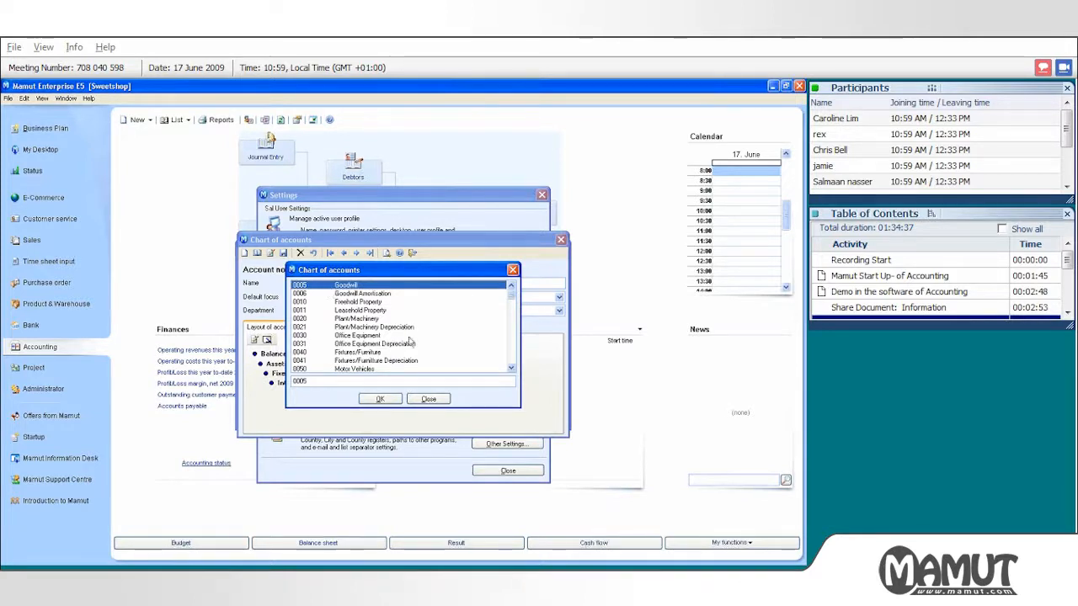
left_click(511, 369)
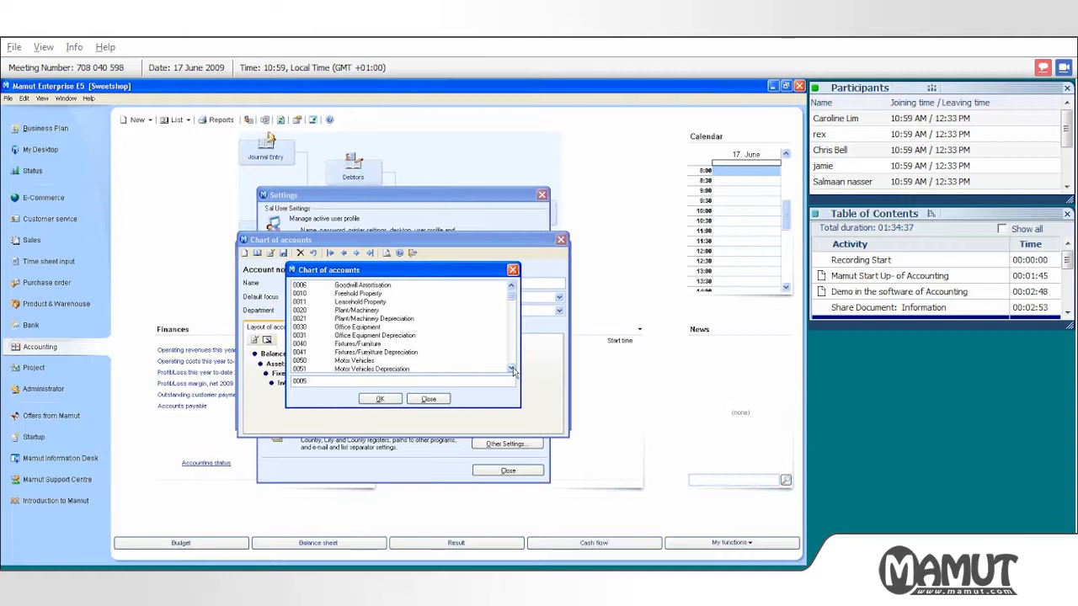
left_click(511, 369)
left_click(512, 369)
left_click(511, 368)
left_click(511, 368)
left_click(511, 369)
left_click(511, 368)
left_click(511, 369)
left_click(511, 369)
left_click(511, 368)
left_click(511, 369)
left_click(511, 369)
left_click(511, 369)
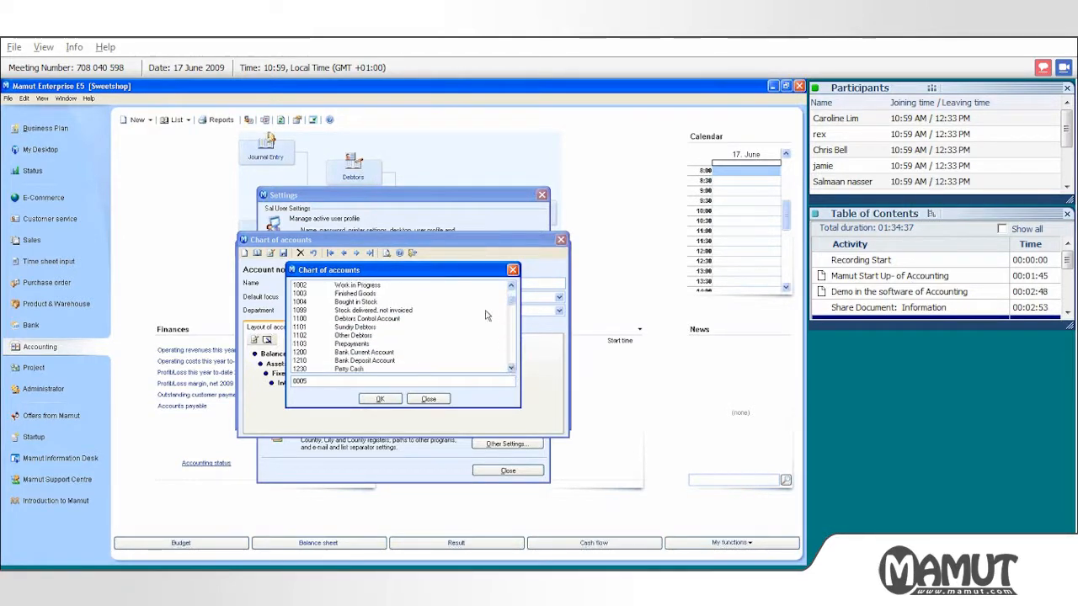
left_click(512, 288)
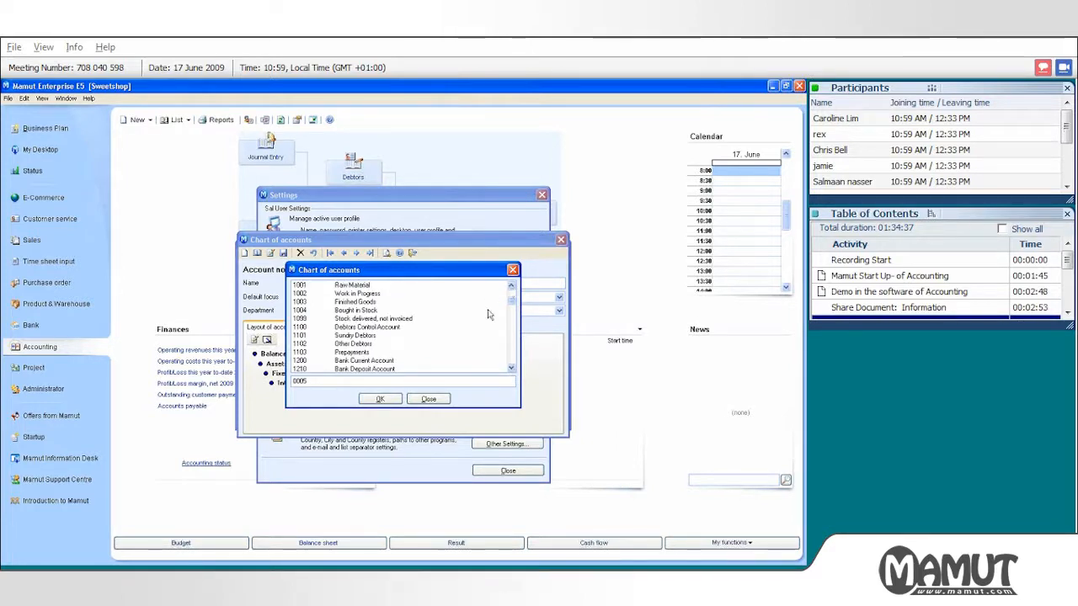
left_click(510, 370)
left_click(509, 370)
left_click(509, 371)
left_click(509, 370)
left_click(509, 370)
left_click_drag(510, 371, 510, 371)
left_click(510, 372)
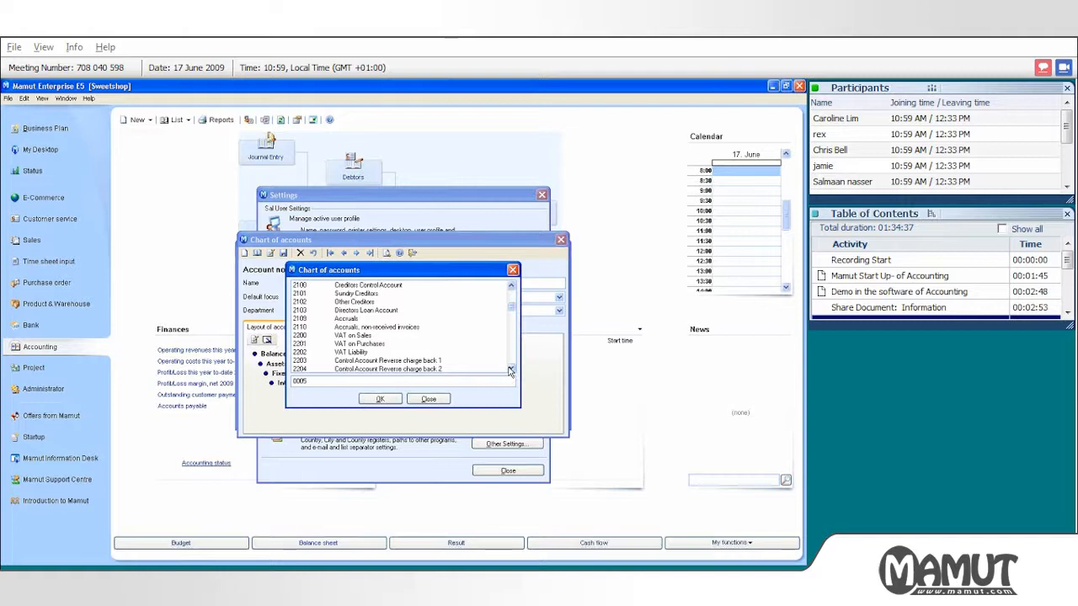
left_click(510, 371)
left_click(510, 372)
left_click(511, 371)
left_click(510, 371)
left_click(511, 371)
left_click(510, 372)
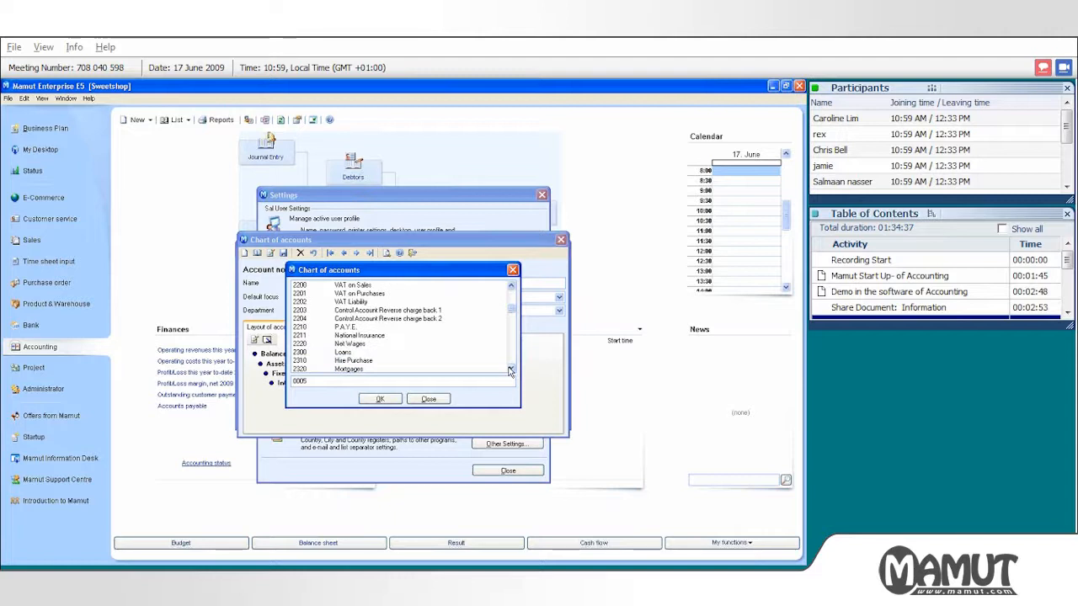
left_click(510, 372)
left_click(510, 371)
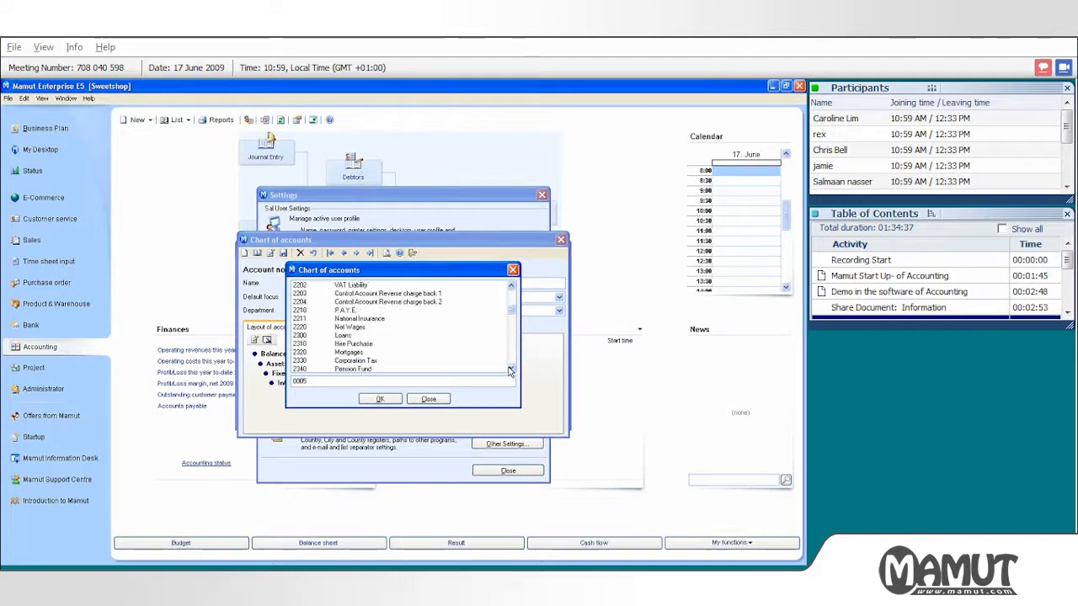
left_click(511, 371)
left_click(511, 371)
left_click(510, 372)
left_click(511, 372)
left_click(510, 371)
left_click(510, 371)
left_click(510, 371)
left_click(511, 372)
left_click(510, 371)
left_click(510, 371)
left_click(510, 372)
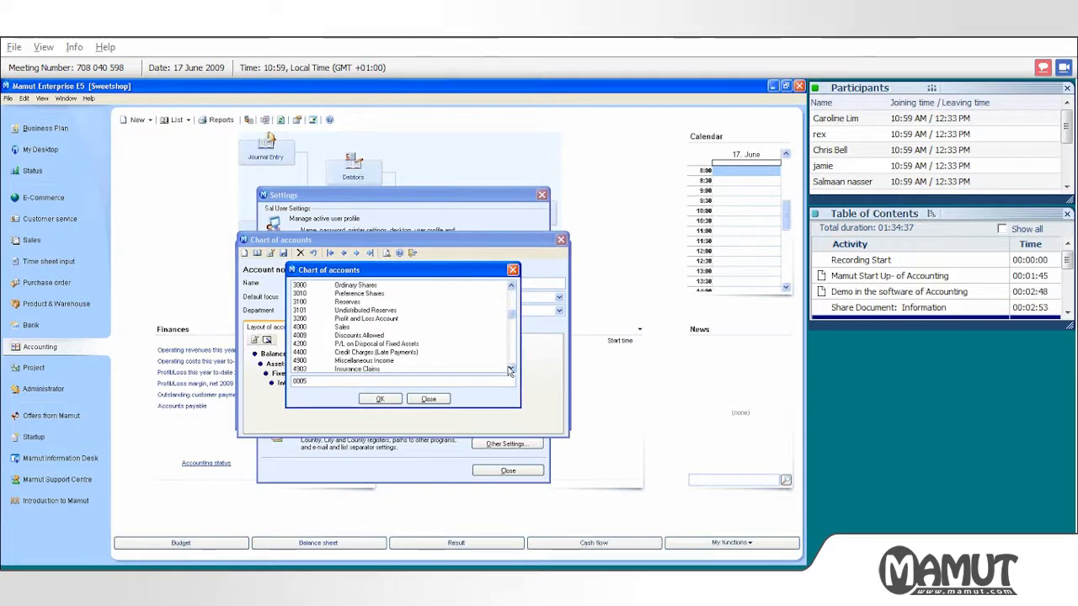
double_click(509, 371)
left_click(510, 369)
left_click(510, 369)
left_click(510, 370)
left_click(510, 370)
left_click(512, 287)
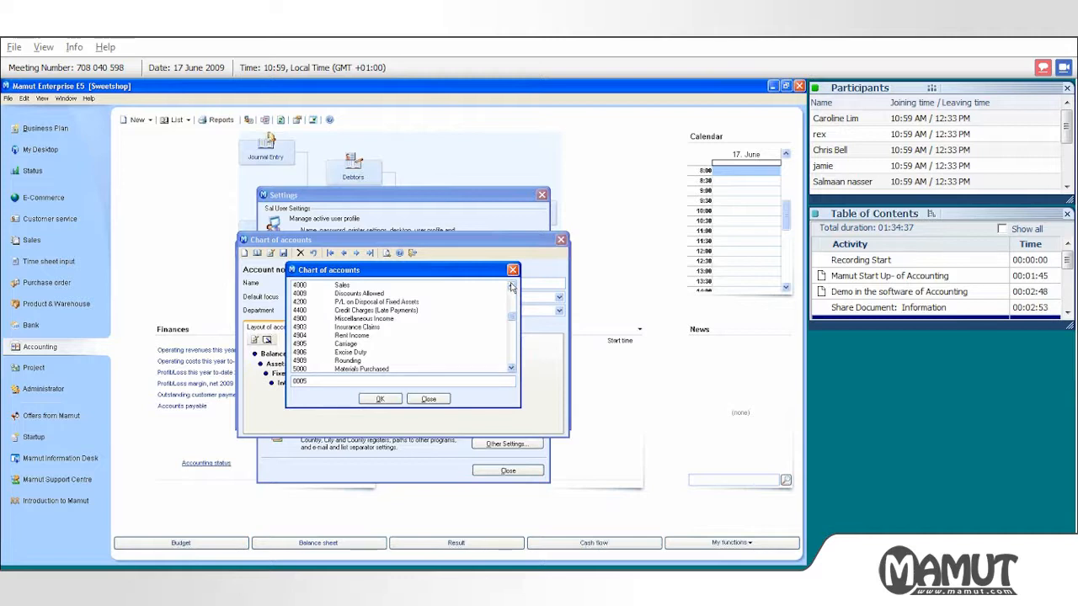
left_click(511, 369)
left_click_drag(511, 369, 511, 369)
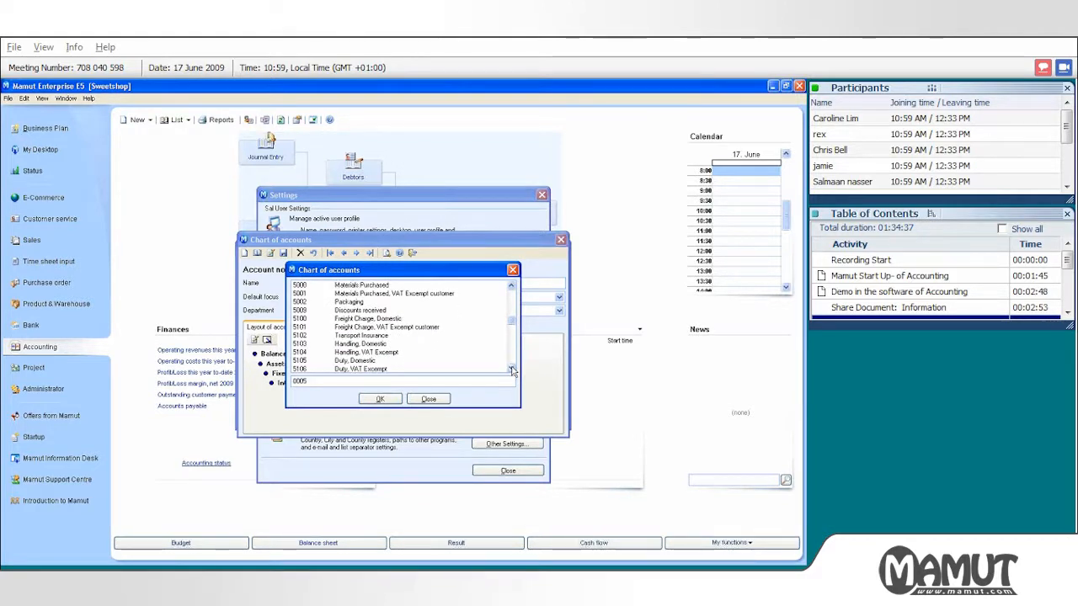
left_click(511, 369)
left_click(511, 369)
left_click_drag(511, 368, 511, 369)
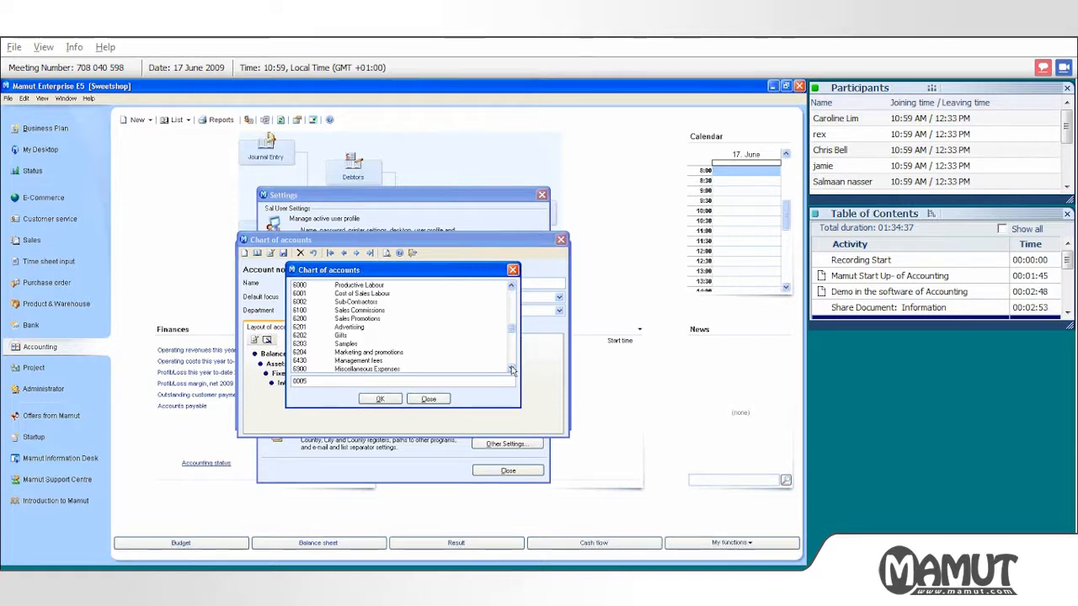
left_click_drag(510, 373, 510, 373)
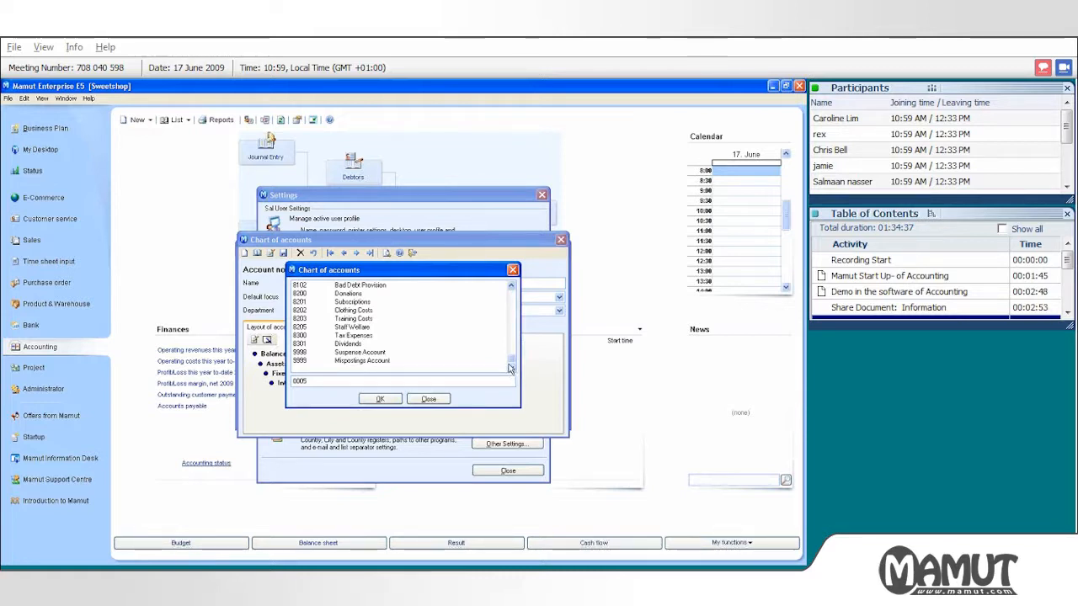
left_click_drag(511, 361, 510, 285)
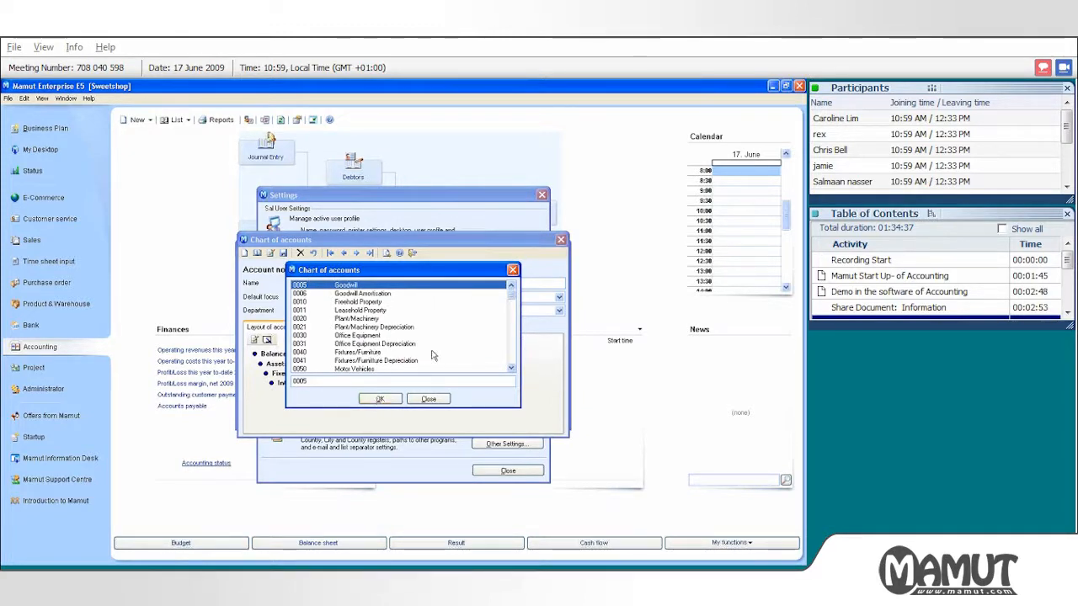
Step: Rename account 1200 Bank Current Account to Current Account and save the change
left_click(511, 371)
left_click(511, 372)
left_click(511, 371)
left_click(511, 371)
left_click(511, 371)
left_click(511, 371)
left_click(383, 361)
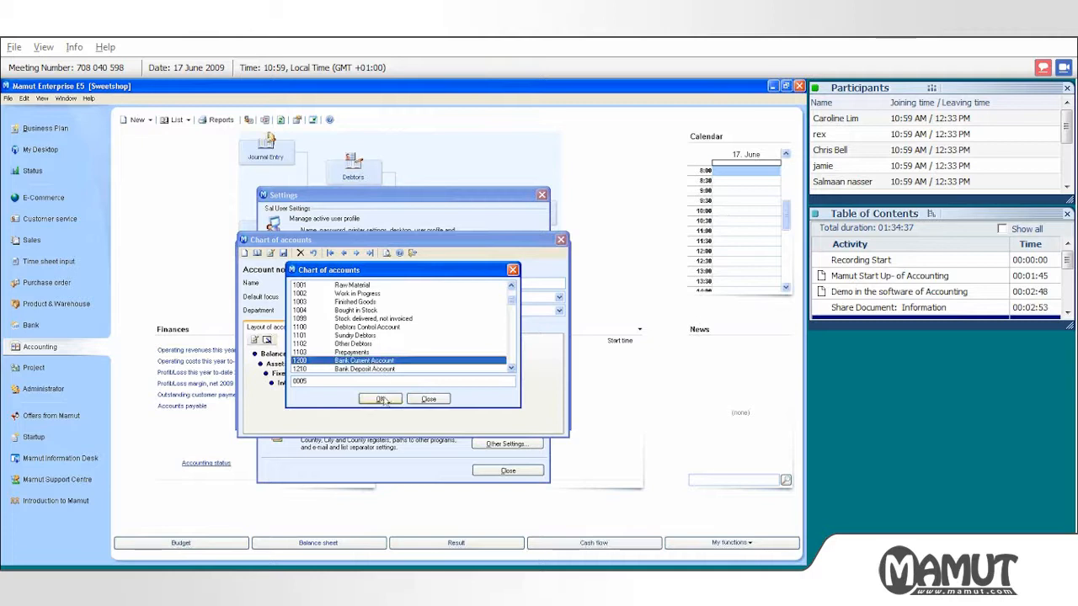
left_click(382, 399)
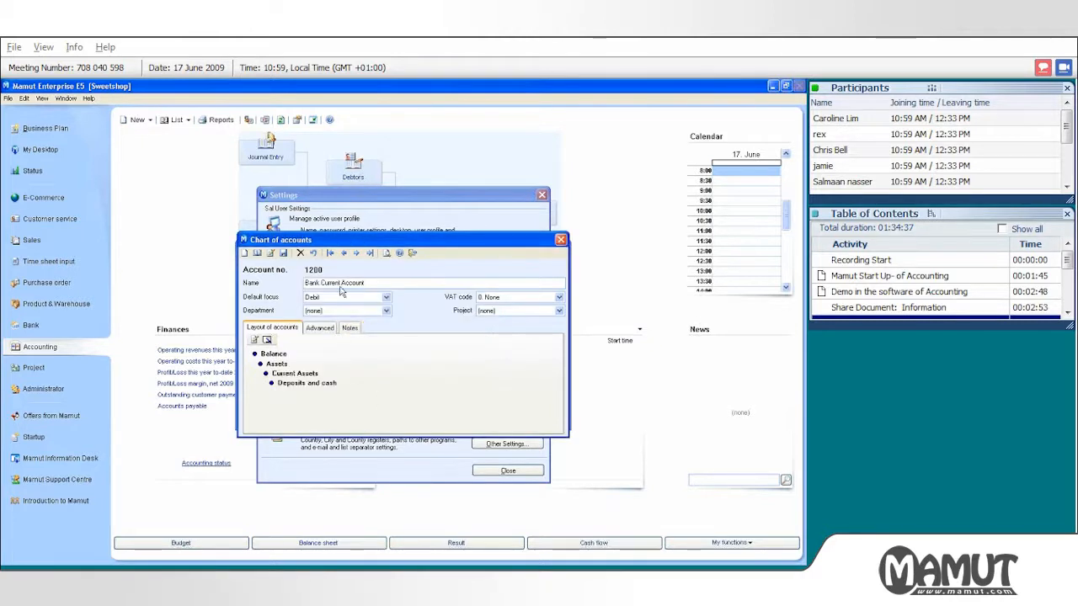
double_click(318, 283)
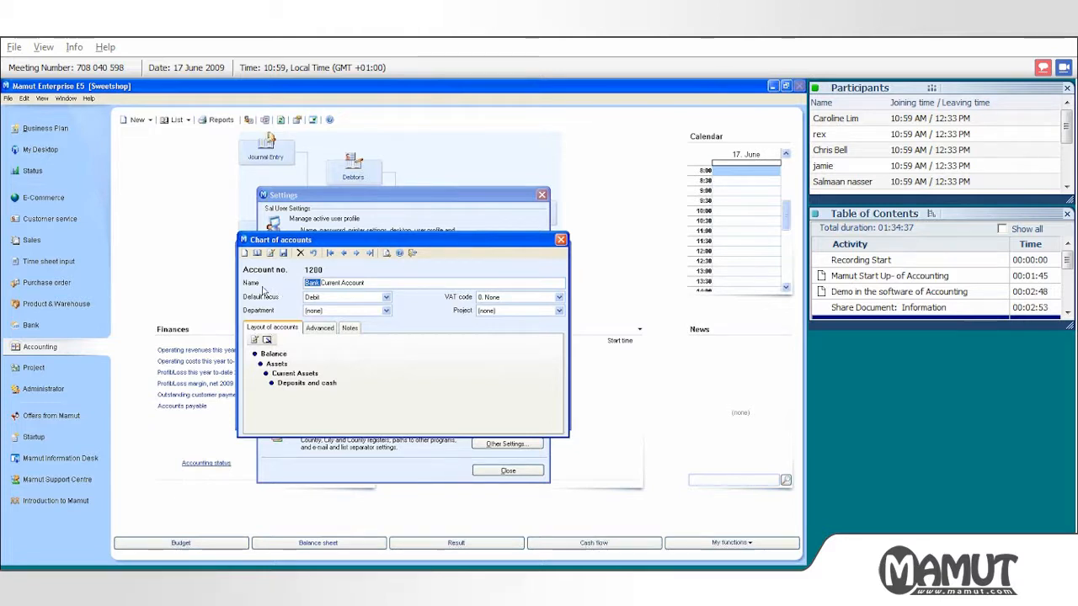
key("Delete")
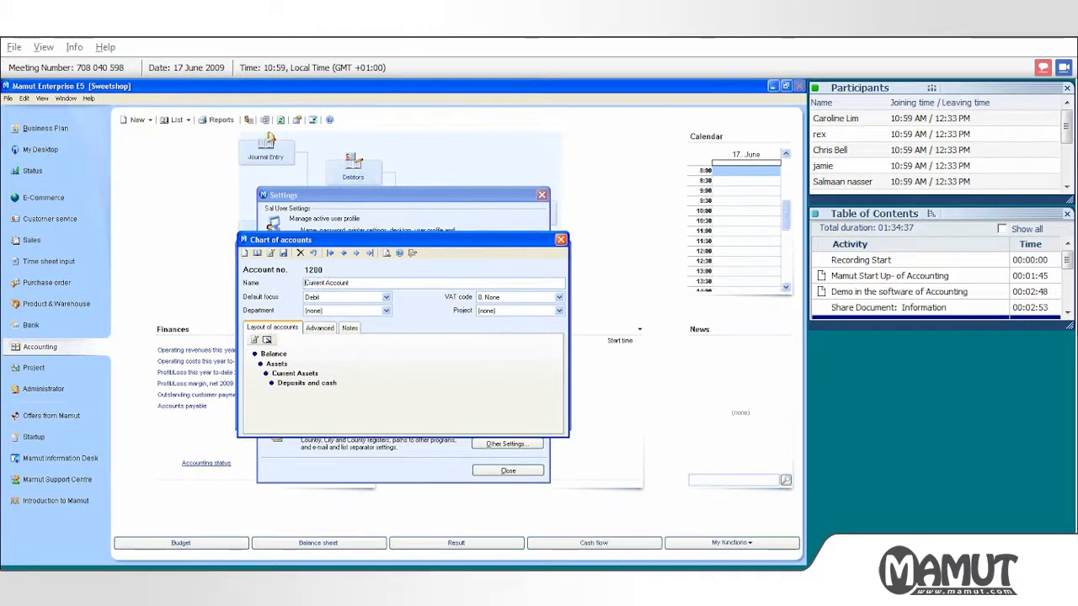
left_click(283, 254)
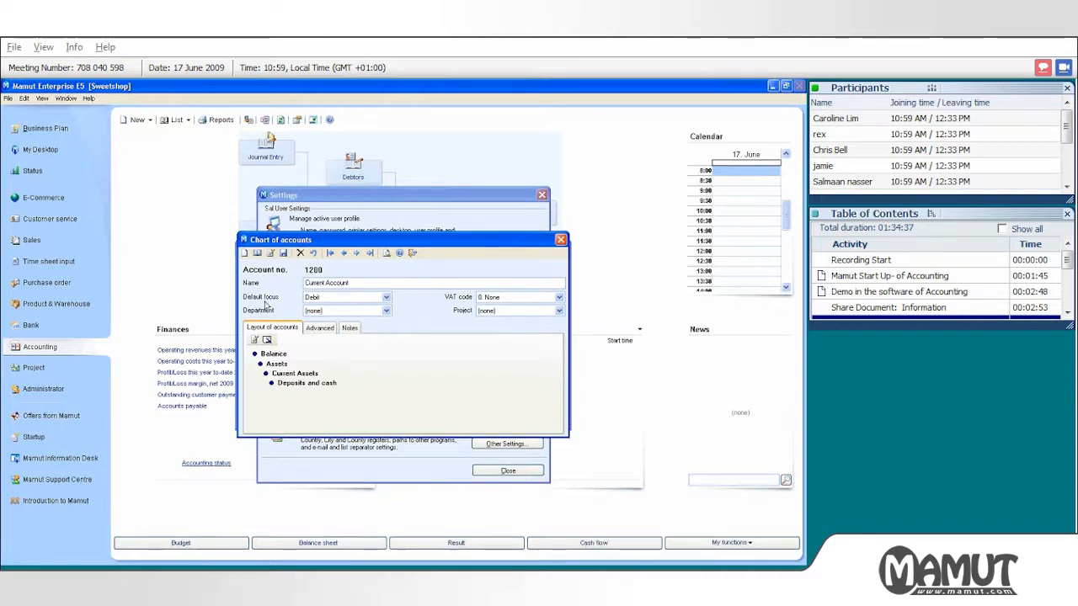
Step: Find account 6204 Marketing and promotions in the account list and open its record
left_click(258, 254)
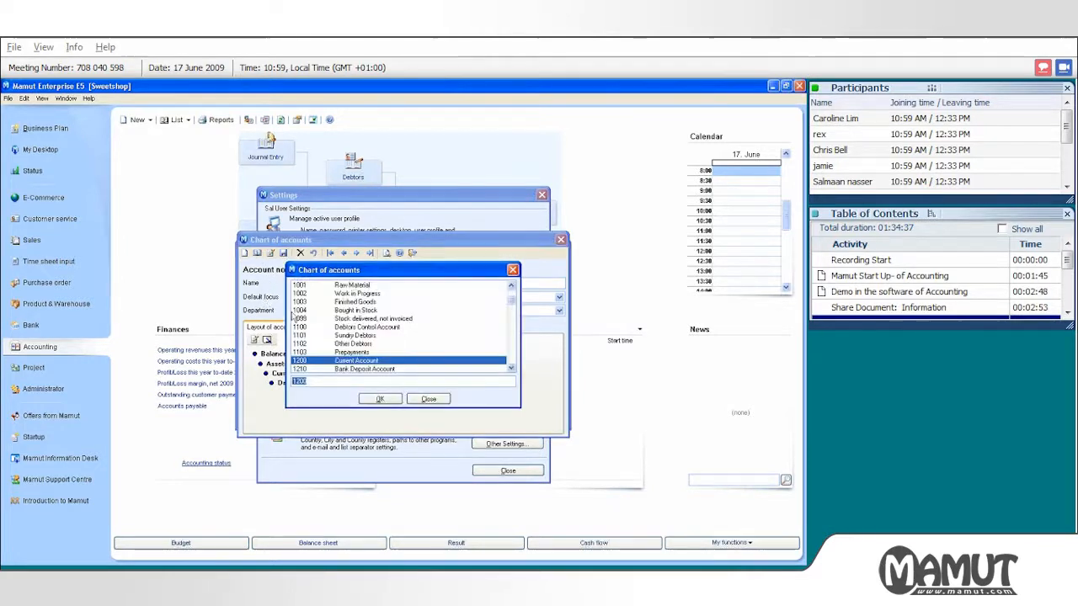
left_click(510, 369)
left_click(510, 369)
left_click_drag(513, 305, 513, 334)
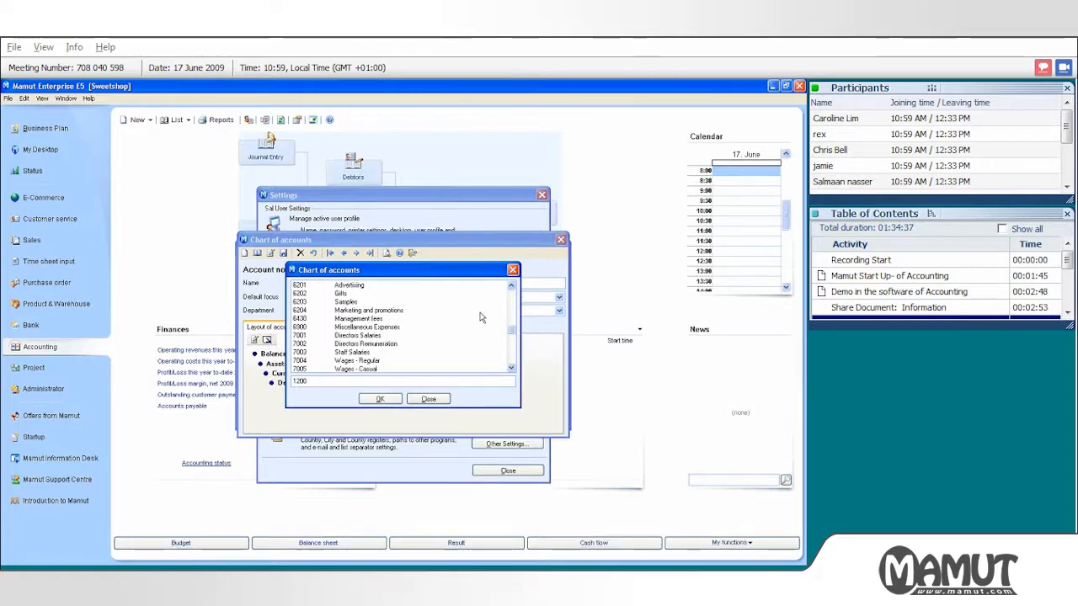
left_click(510, 286)
left_click(511, 287)
left_click(510, 287)
left_click(510, 287)
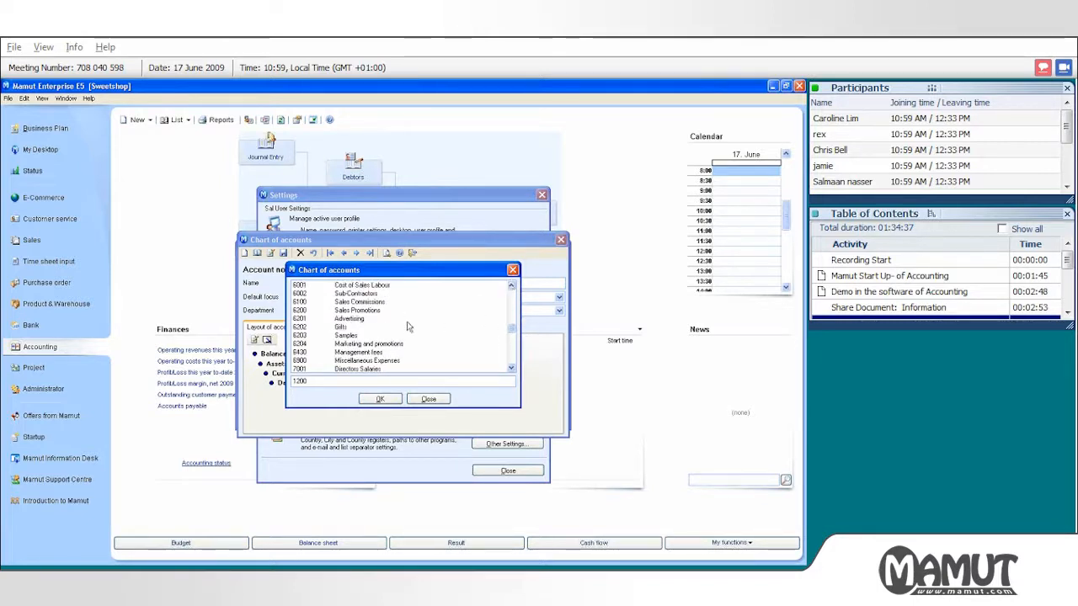
left_click(320, 345)
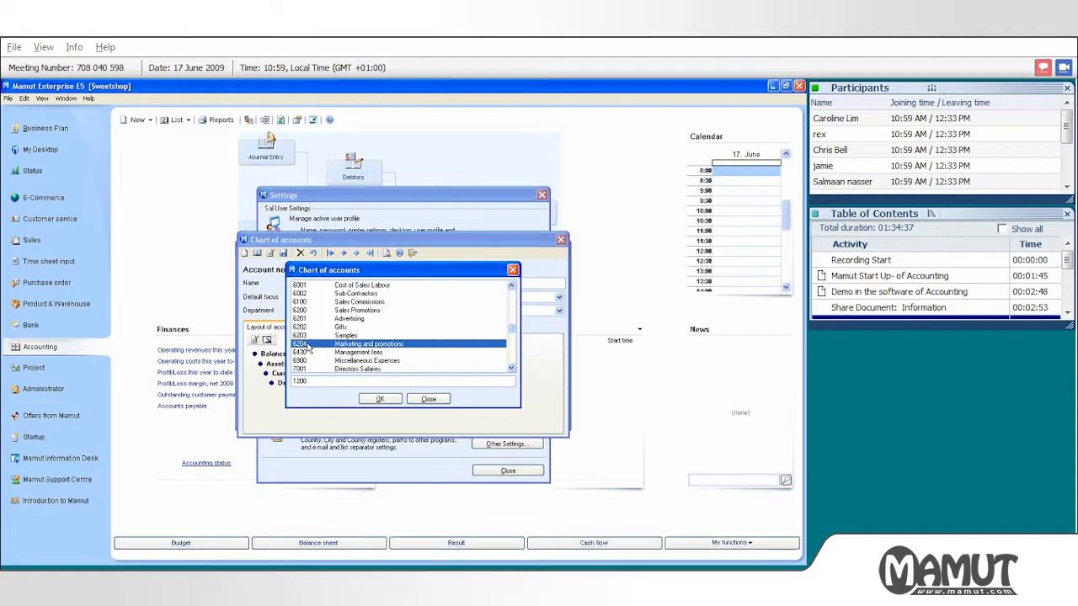
left_click(378, 401)
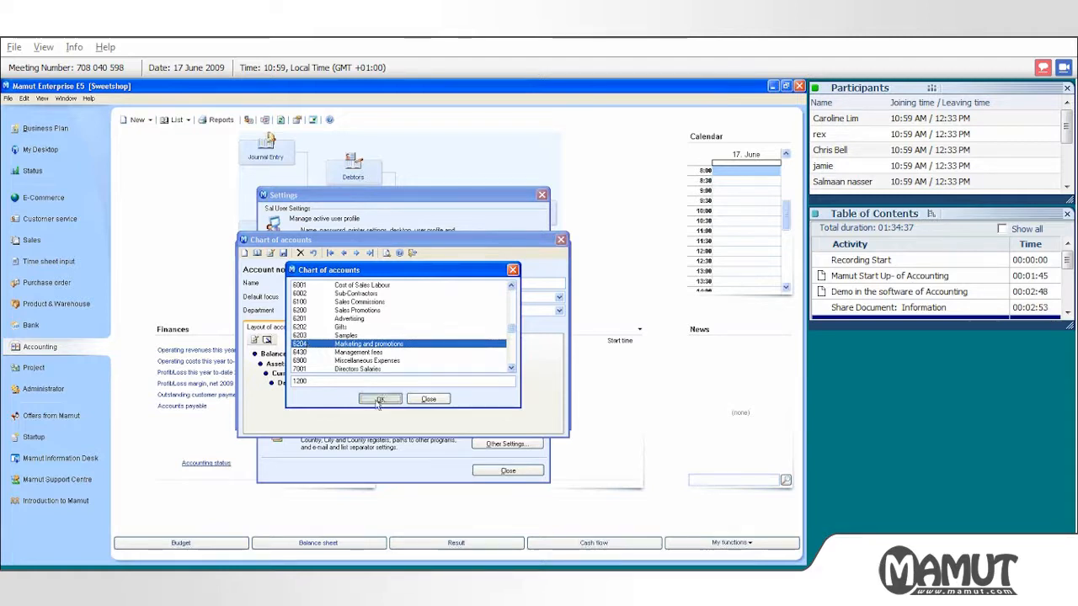
Step: Create account 6205 named Internet Marketing with VAT code 4. Purchase Standard
left_click(246, 255)
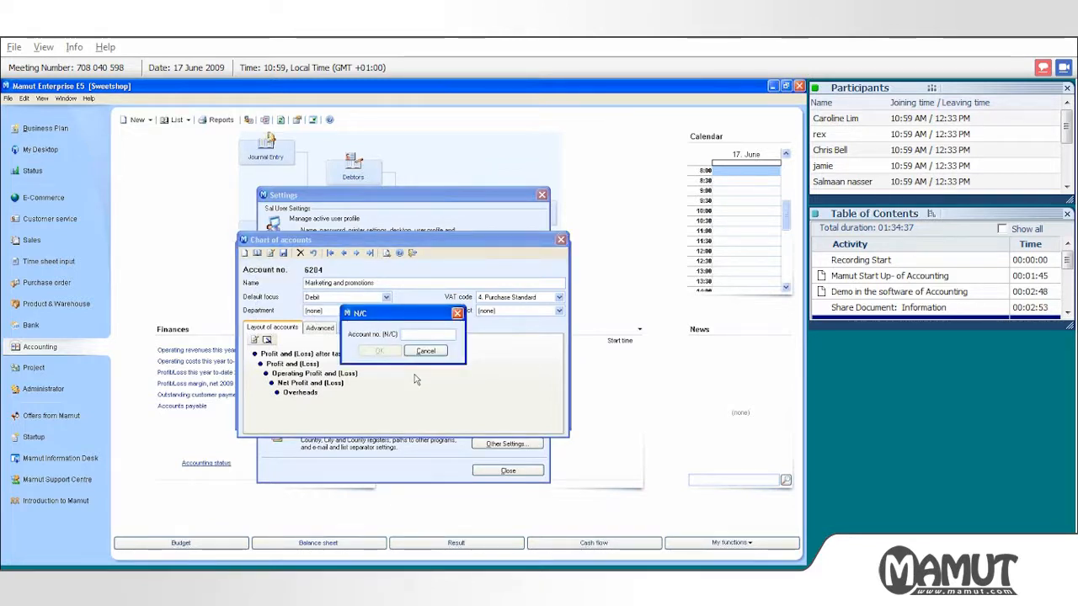
type("6205")
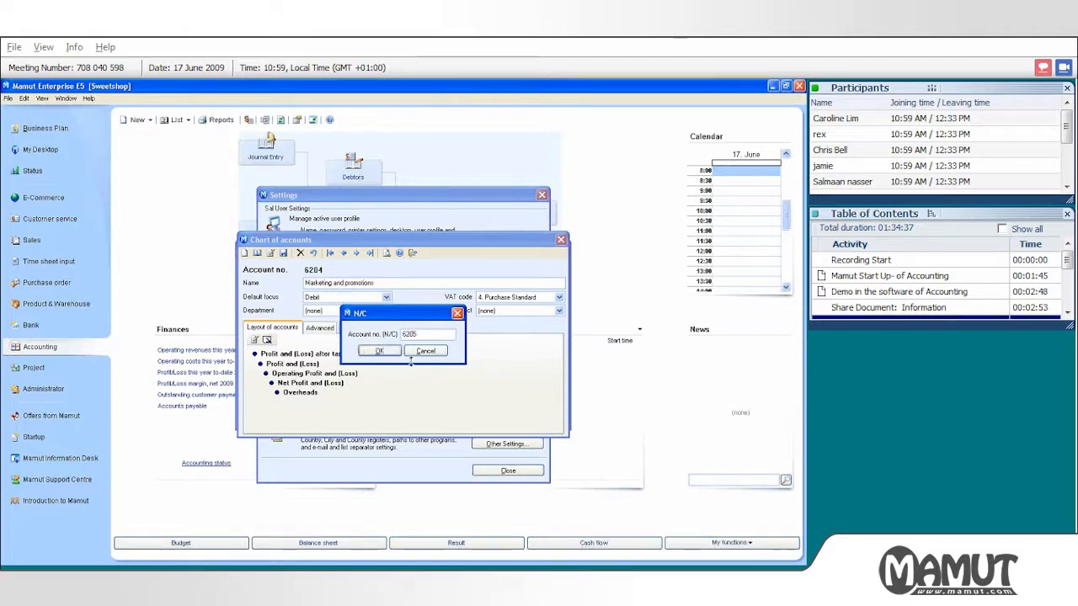
left_click(387, 351)
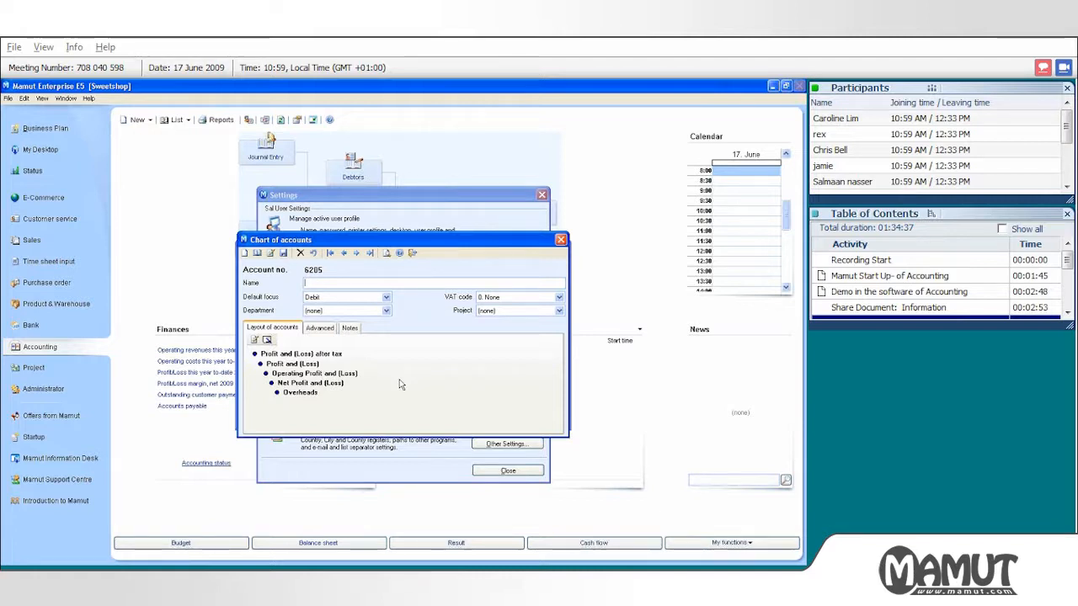
type("Internet Marketing")
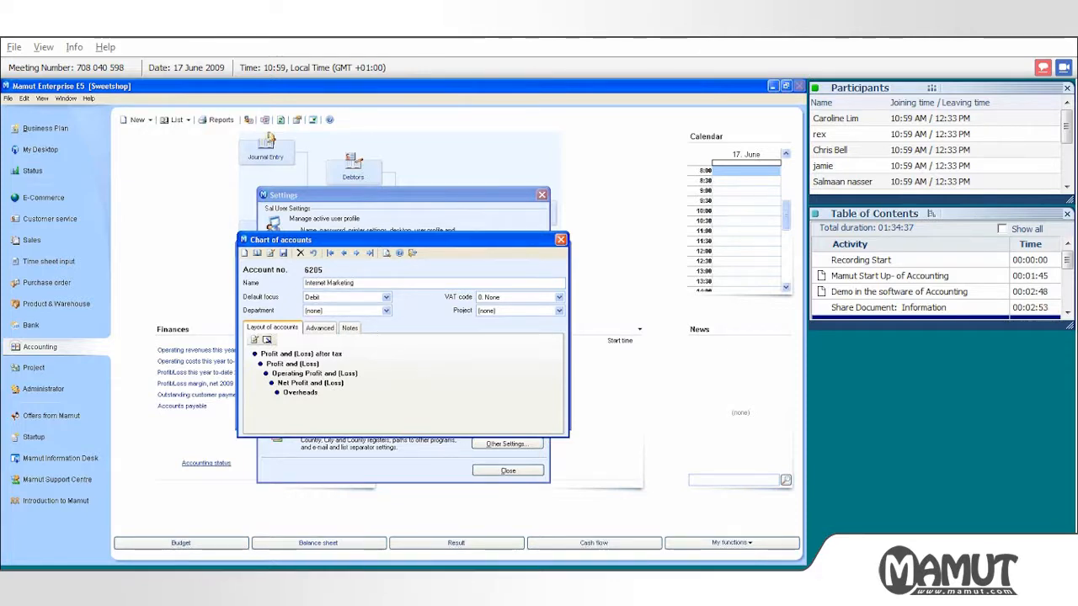
left_click(482, 300)
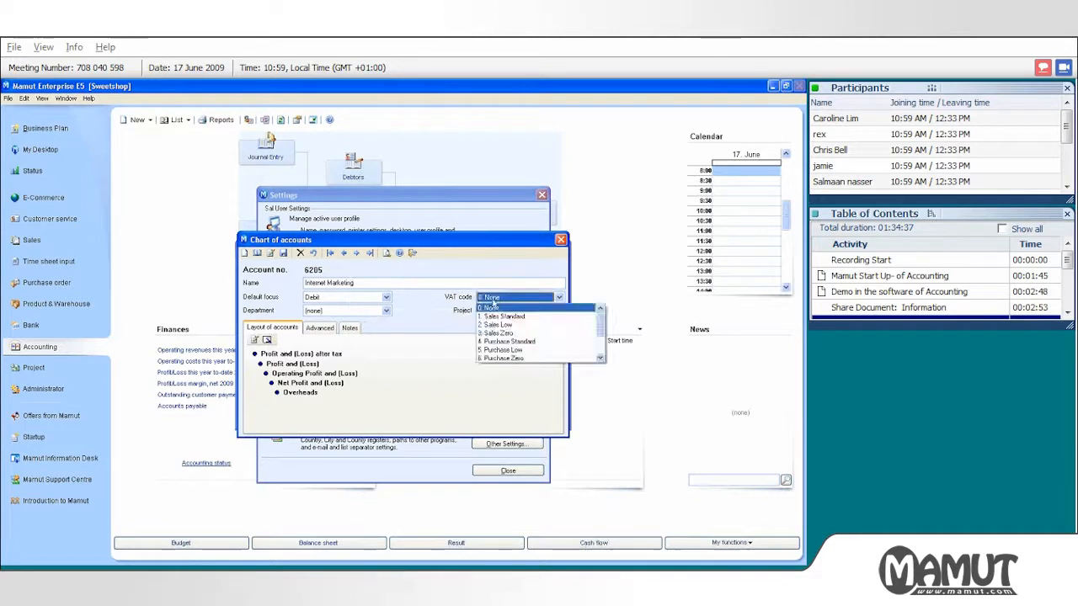
left_click(571, 343)
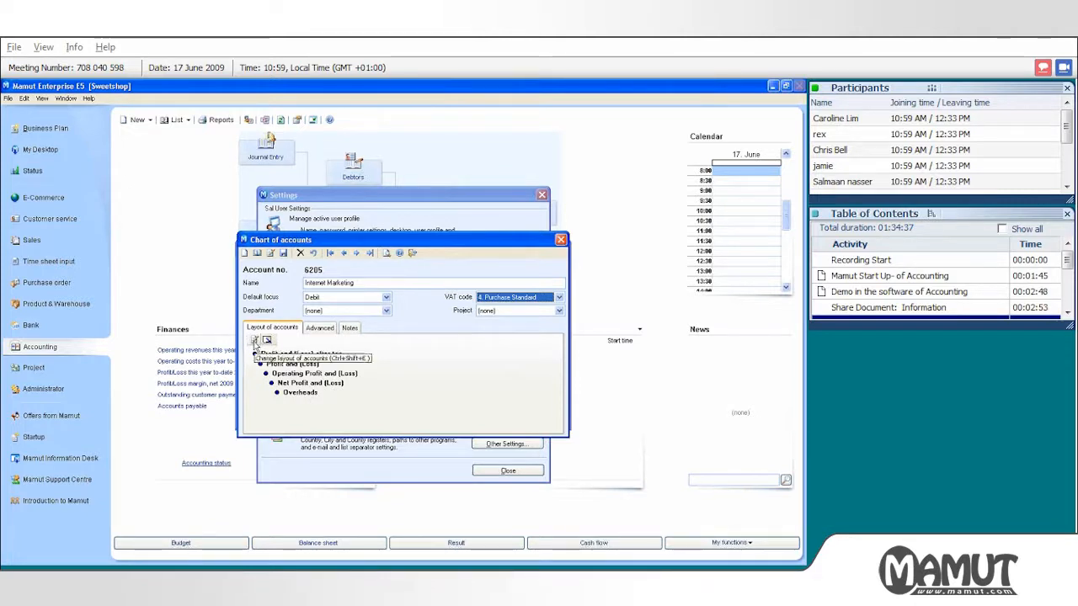
Step: Examine where the Internet Marketing account sits in the layout of accounts, including the subgroups under Overheads
left_click(254, 341)
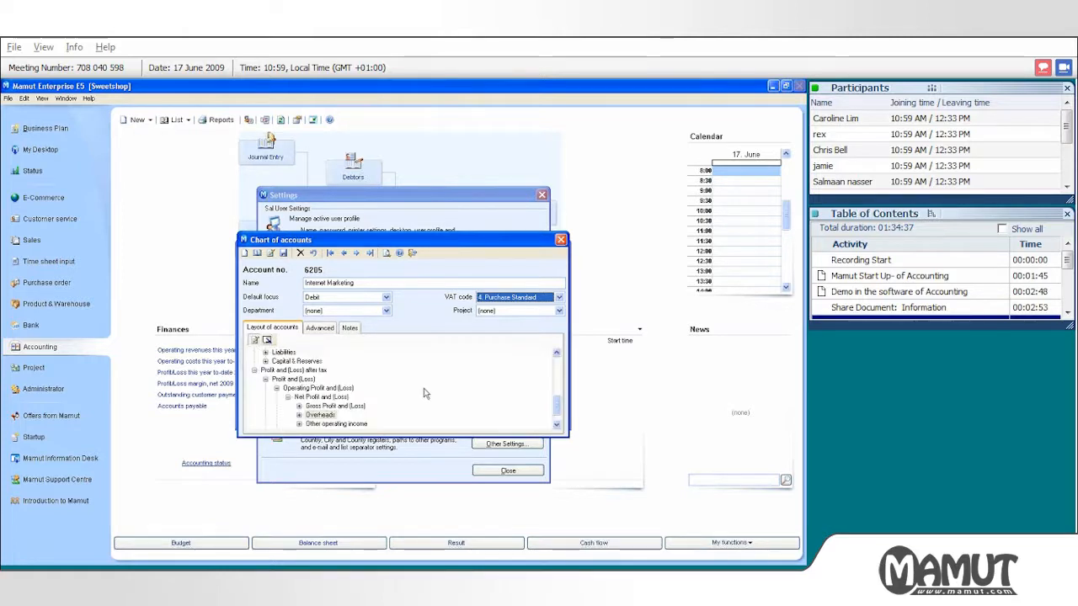
left_click(555, 425)
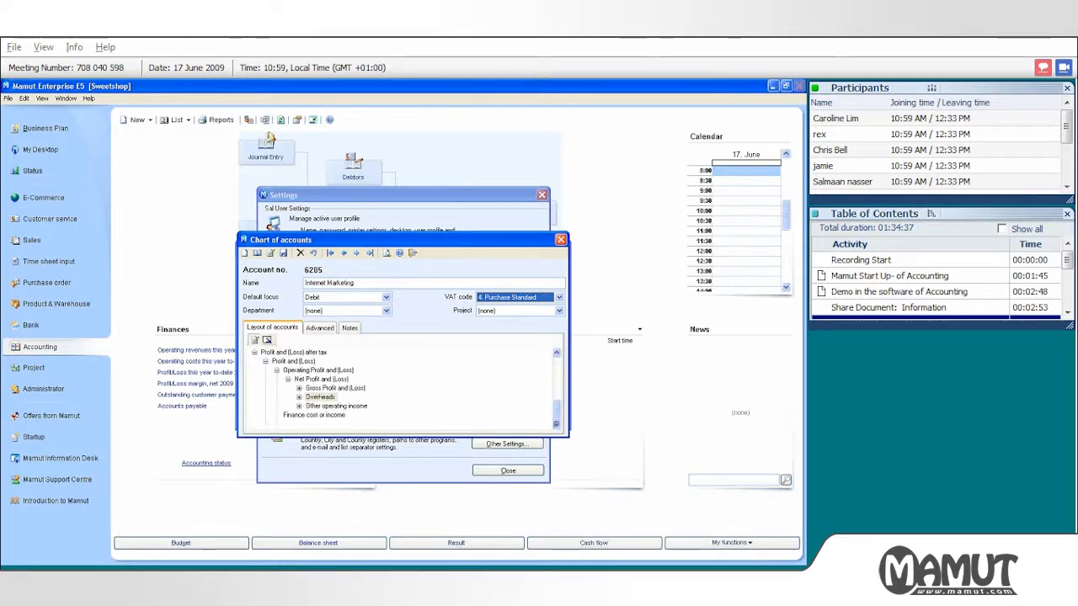
left_click(300, 397)
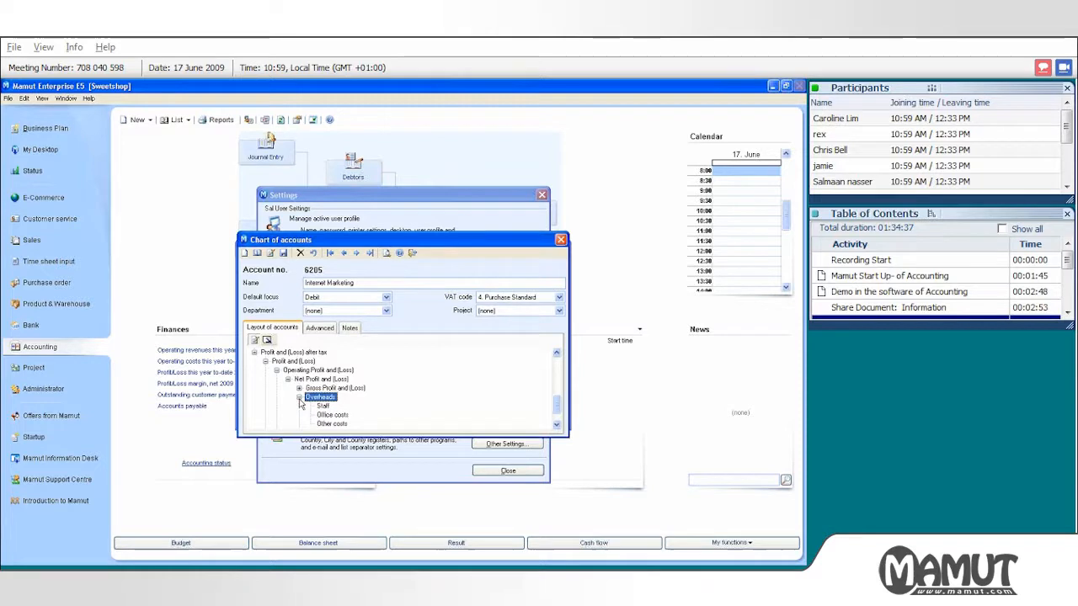
left_click(557, 426)
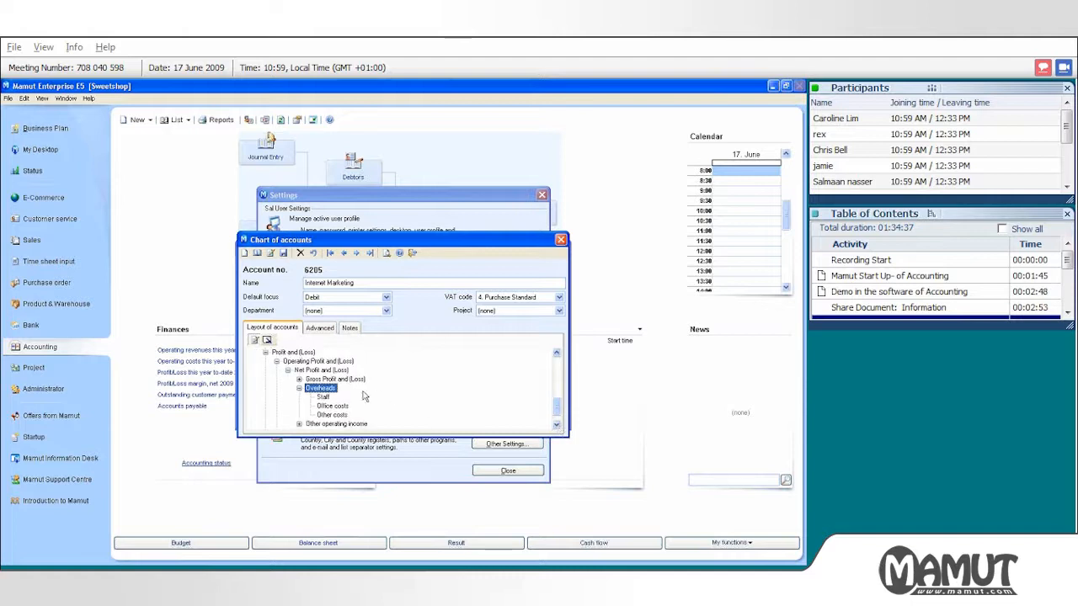
left_click(298, 389)
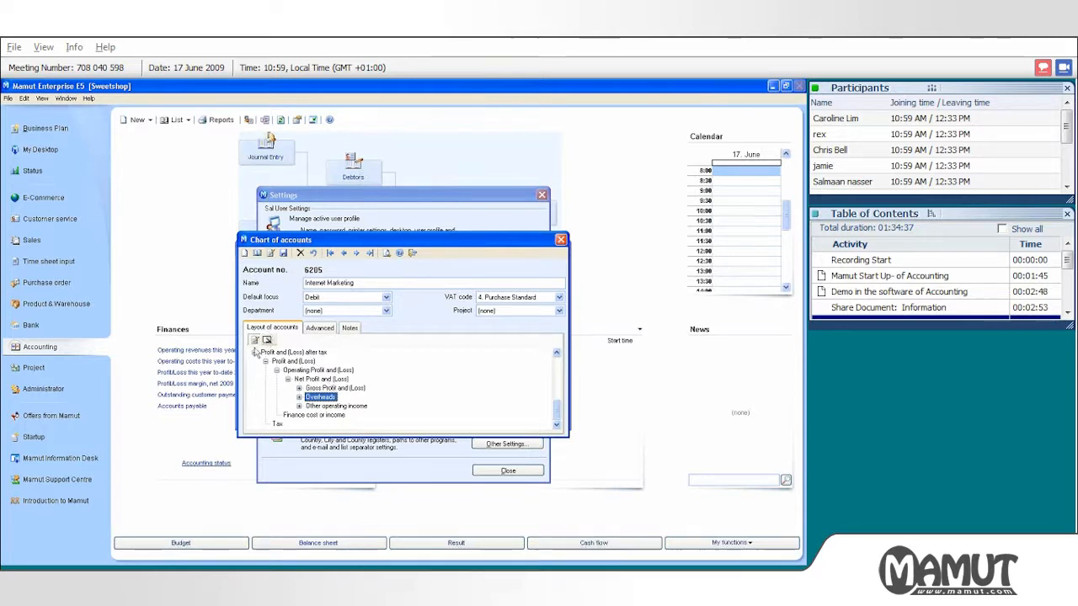
left_click(254, 340)
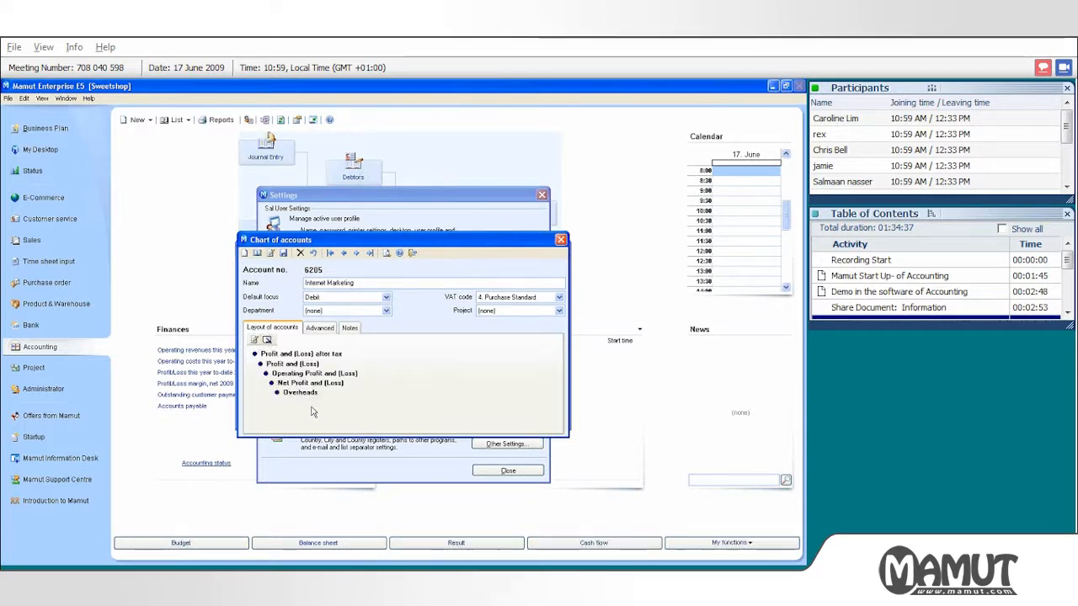
Step: Review the Internet Marketing account's advanced settings, checking the ledger function and default double-entry N/C options, and return to its layout
left_click(322, 328)
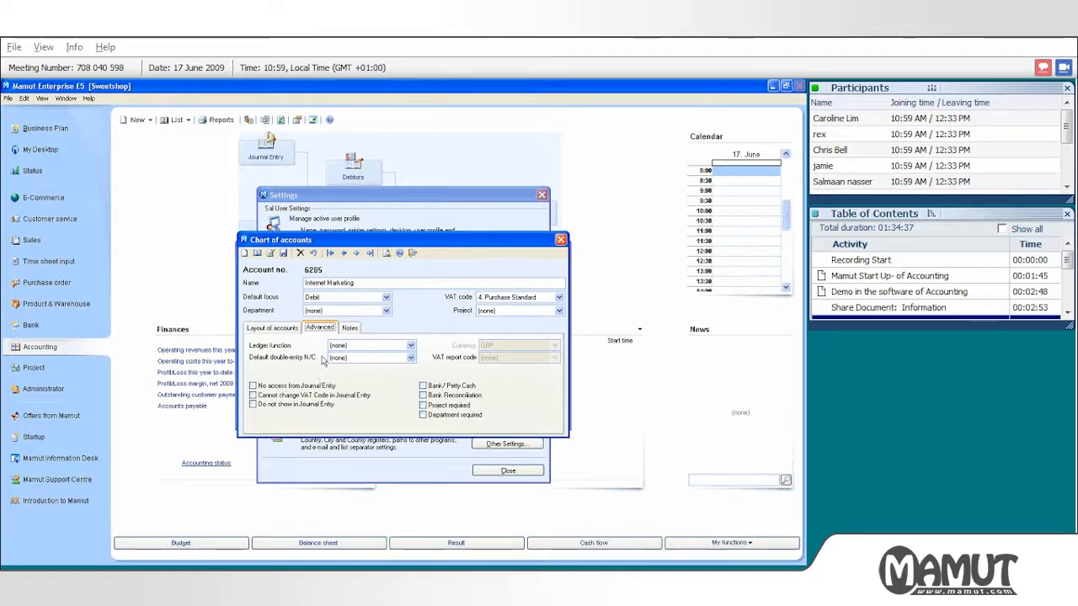
left_click(353, 346)
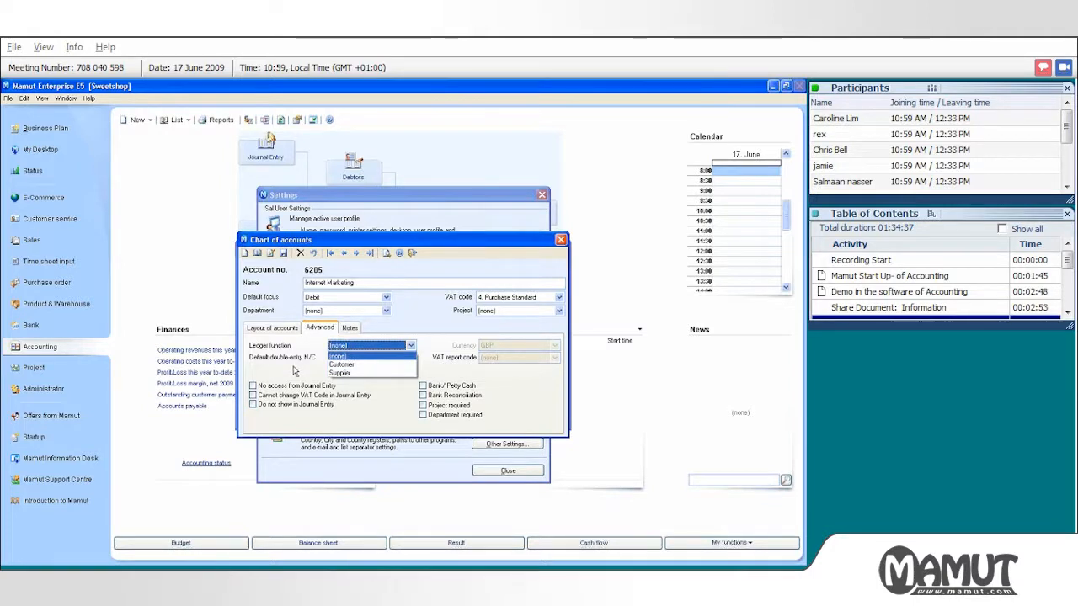
left_click(341, 364)
left_click(427, 360)
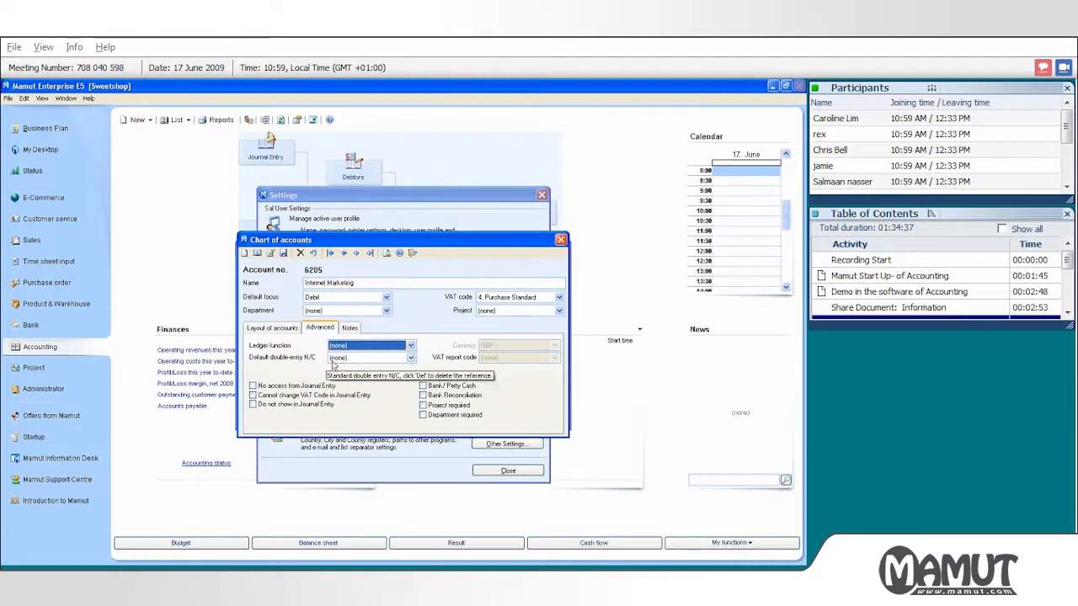
left_click(335, 360)
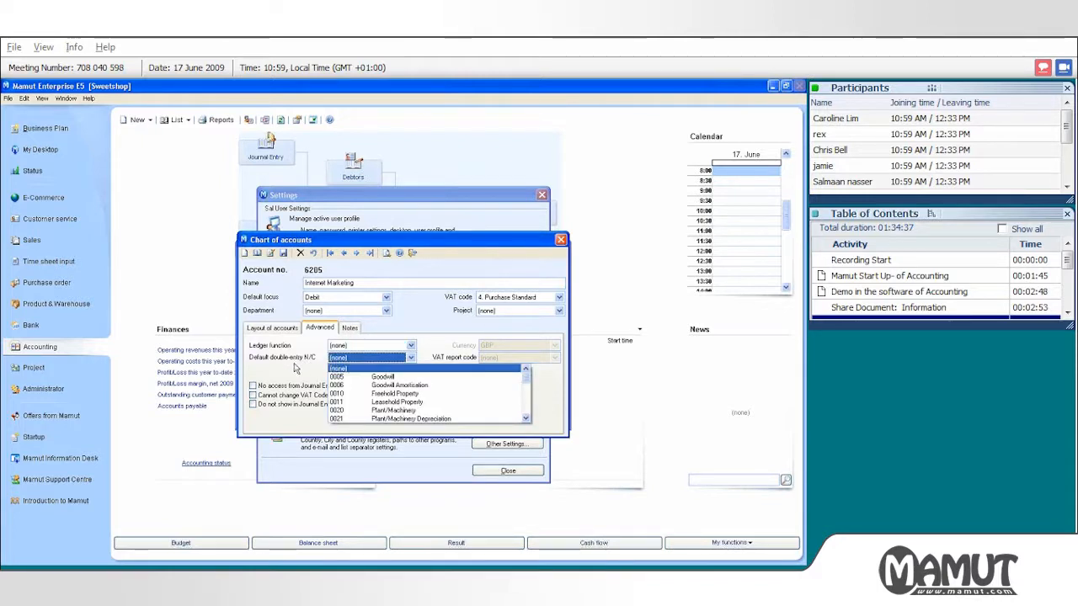
left_click(295, 368)
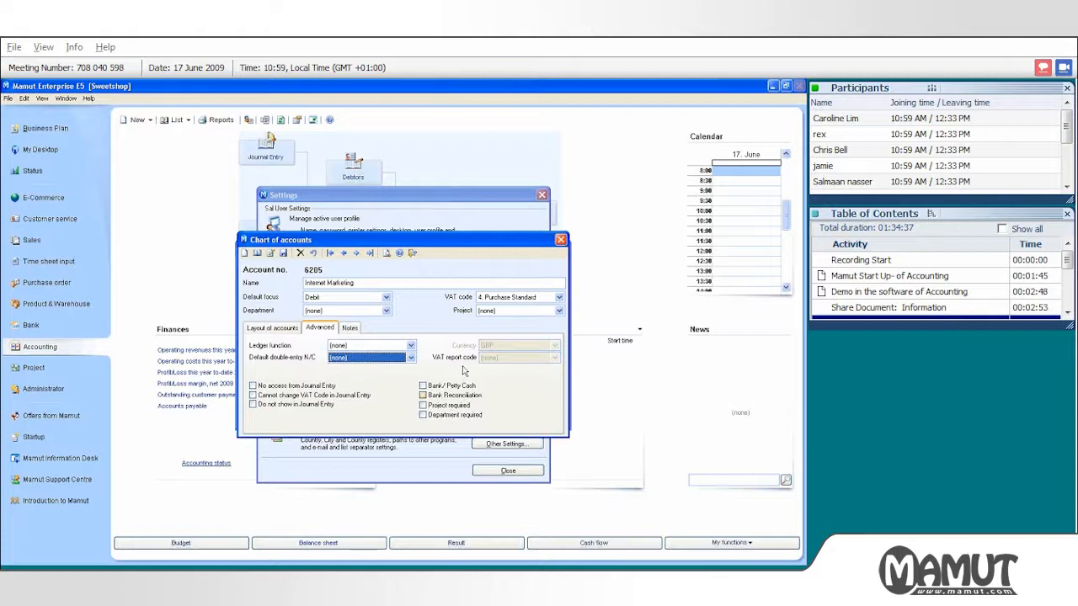
left_click(280, 330)
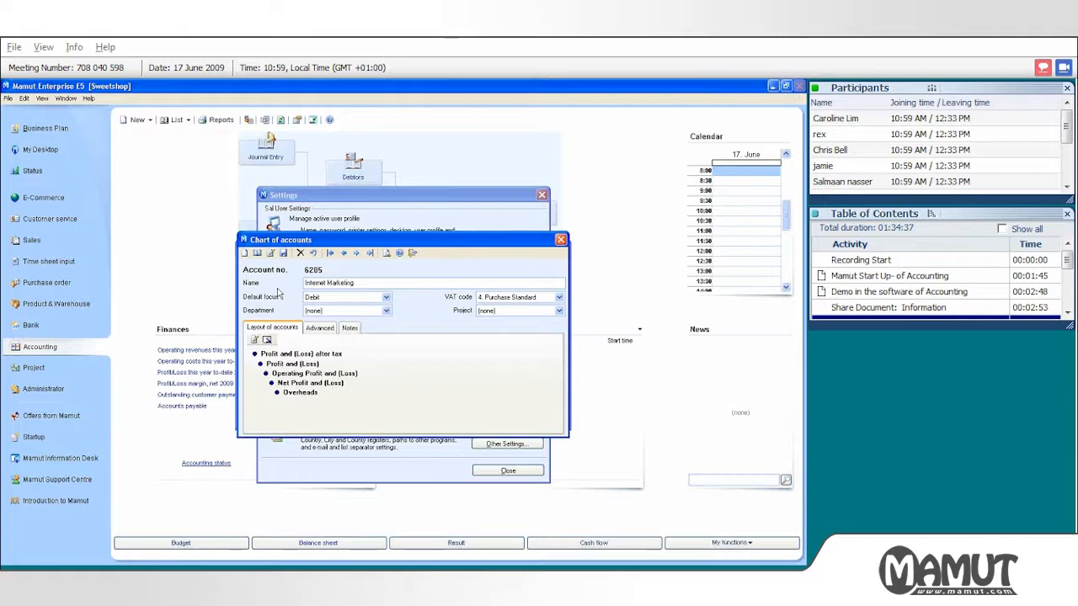
Step: Bring up the account list again and open account 1200 Current Account
left_click(272, 256)
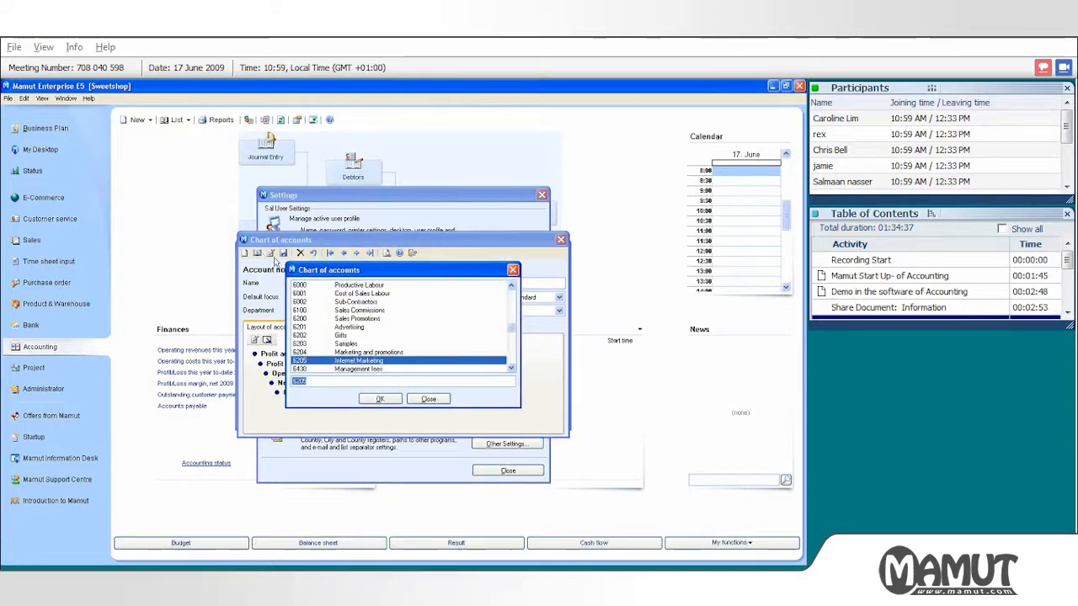
left_click_drag(512, 329, 512, 287)
left_click(512, 368)
left_click(512, 369)
left_click(512, 369)
left_click(512, 369)
left_click(512, 369)
left_click(512, 369)
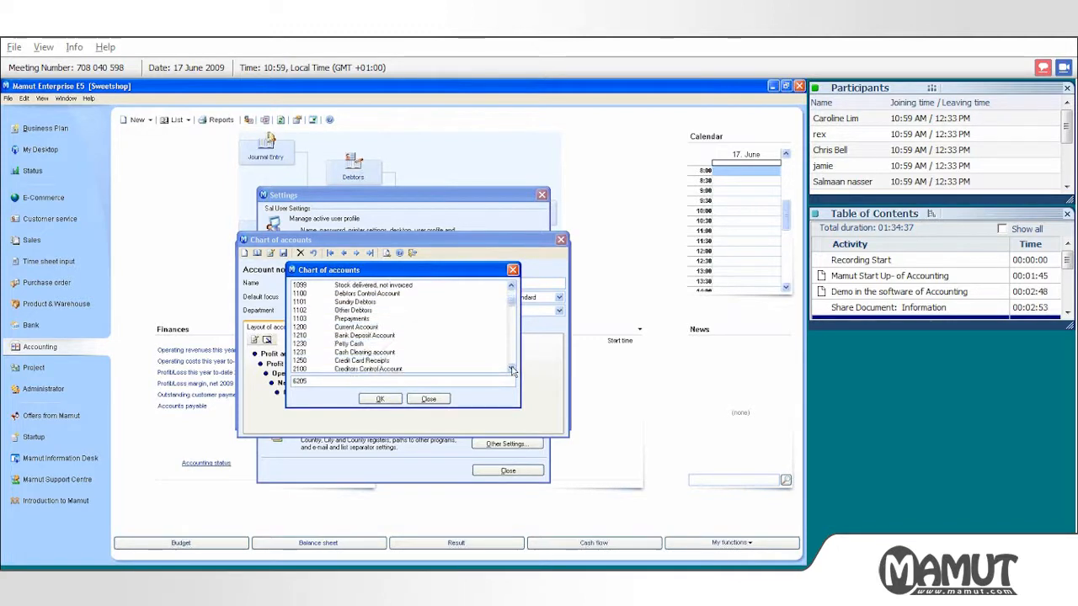
left_click(362, 328)
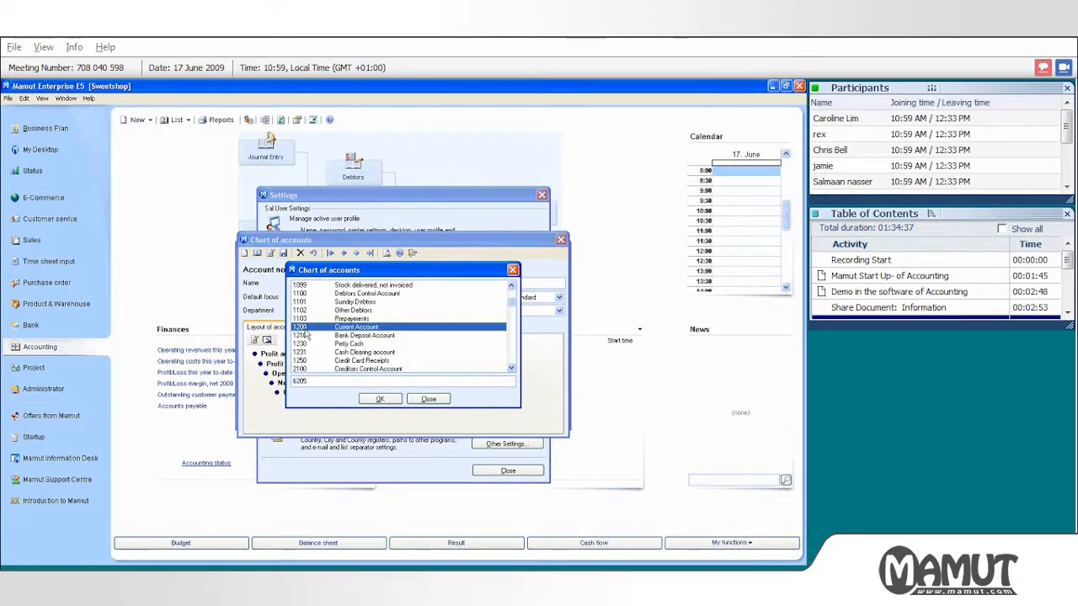
left_click(379, 400)
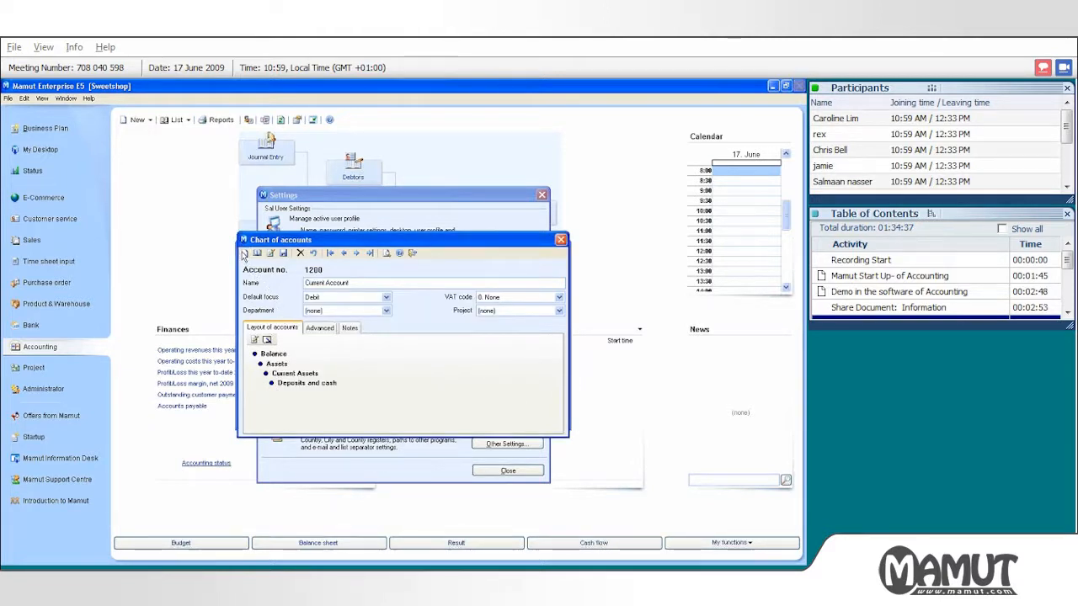
Step: Create account 1201 in the chart of accounts and name it Natewst Bank Account
left_click(244, 253)
type("1201")
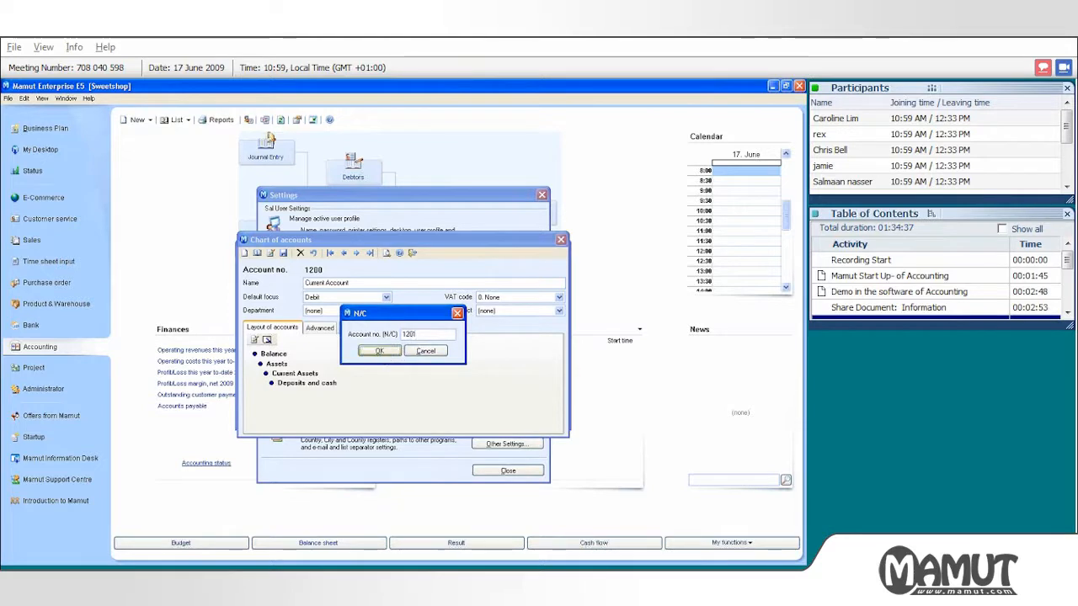
left_click(379, 350)
left_click(324, 282)
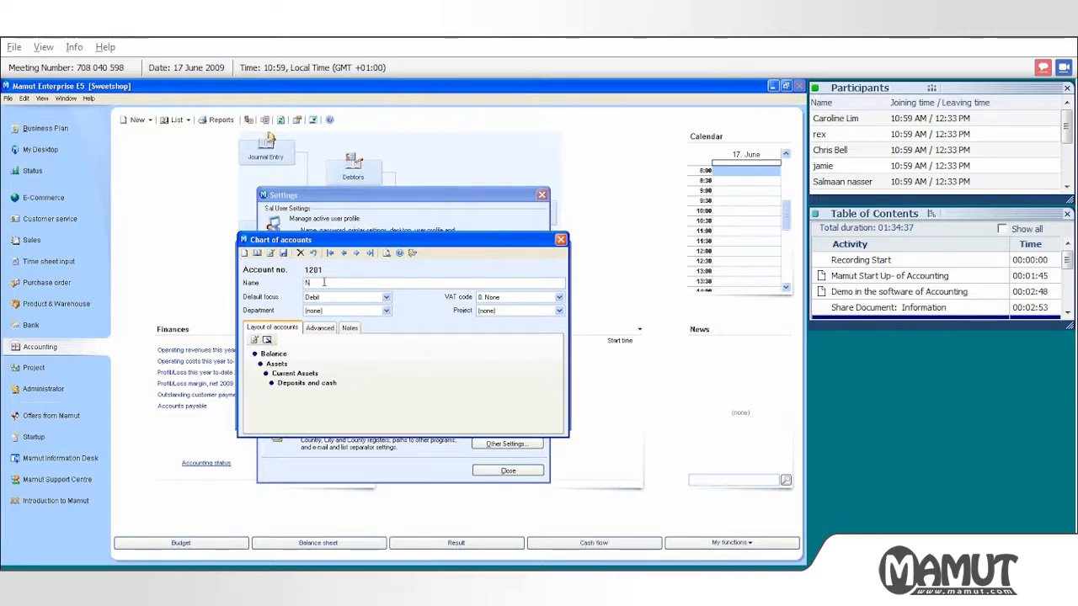
type("est Bank Acc")
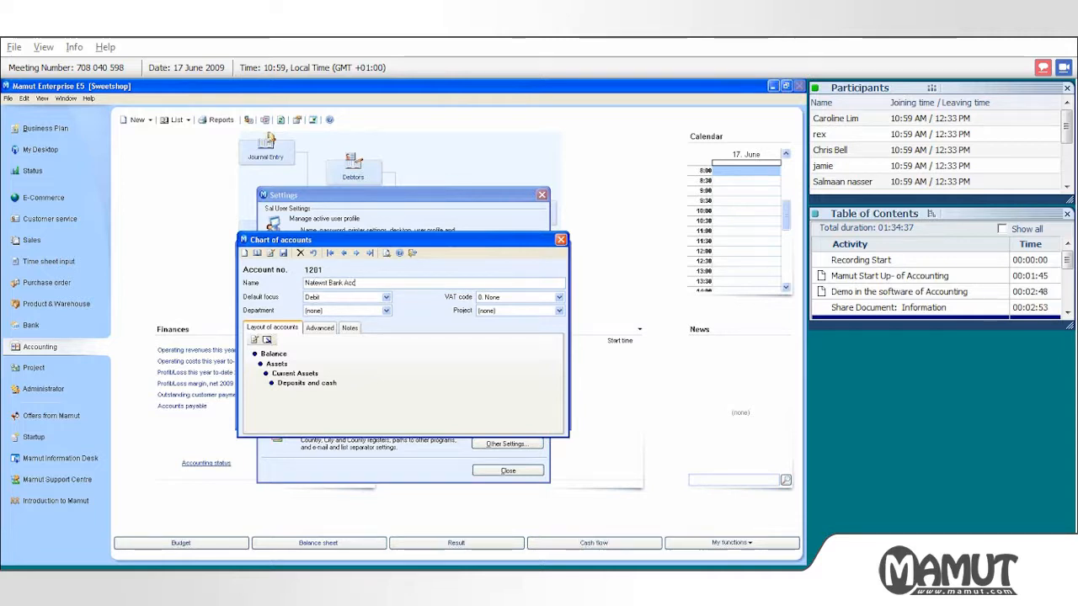
type("ount")
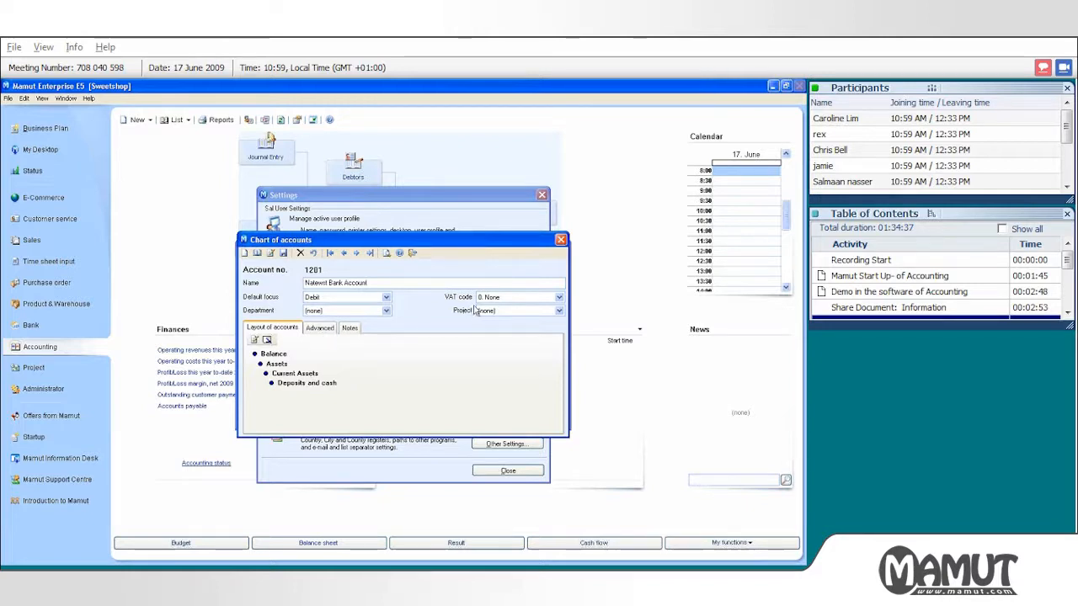
Step: Enable Bank/Petty Cash and Bank Reconciliation for account 1201 and save the account
left_click(328, 333)
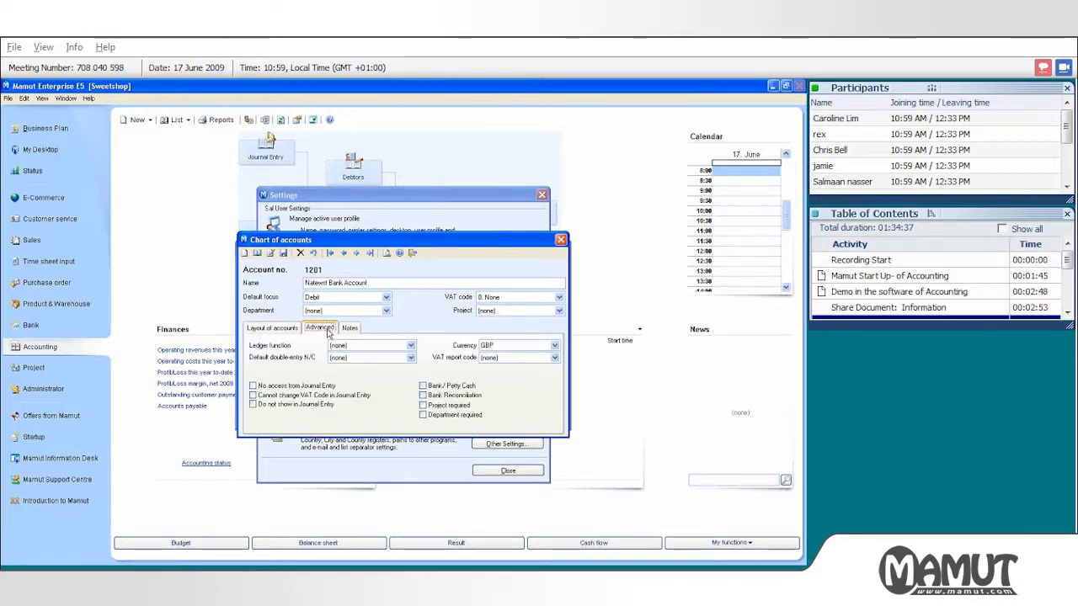
left_click(423, 386)
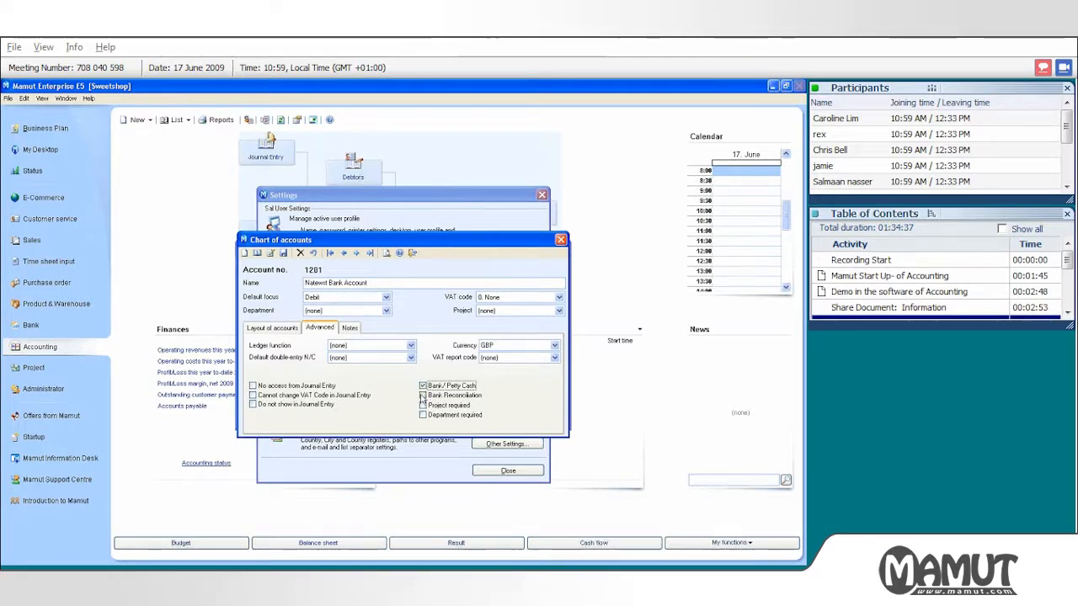
left_click(423, 395)
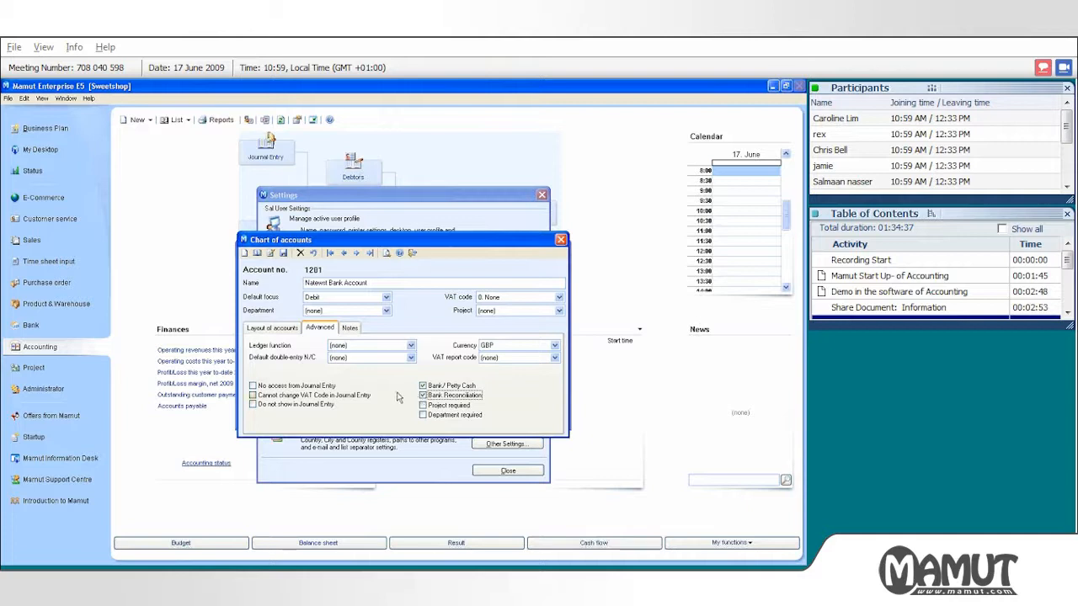
left_click(283, 254)
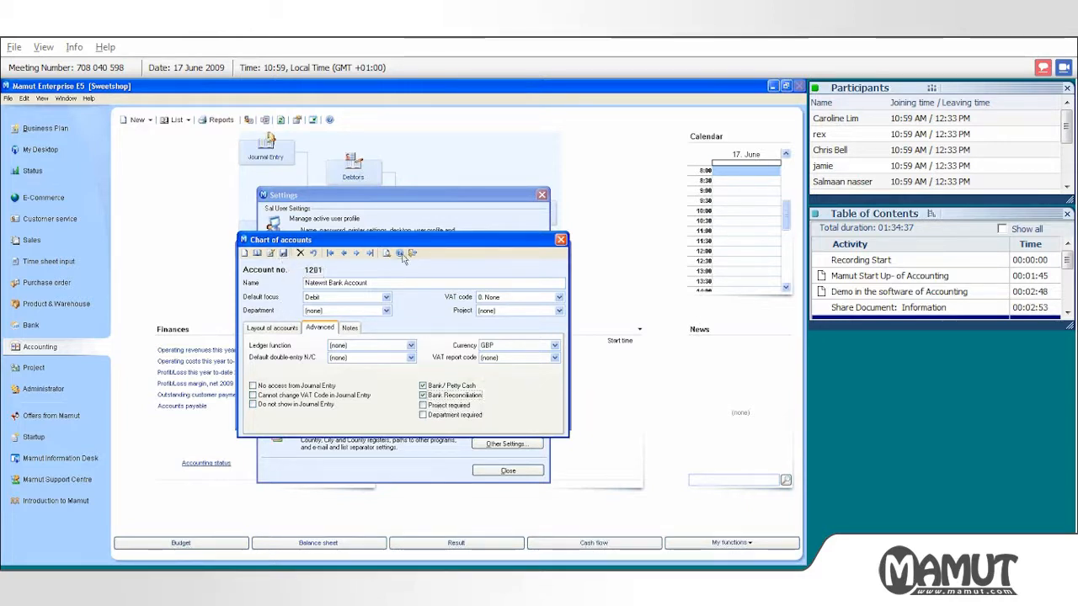
Step: Check account 1201 in the account list, then return to its layout of accounts
left_click(260, 256)
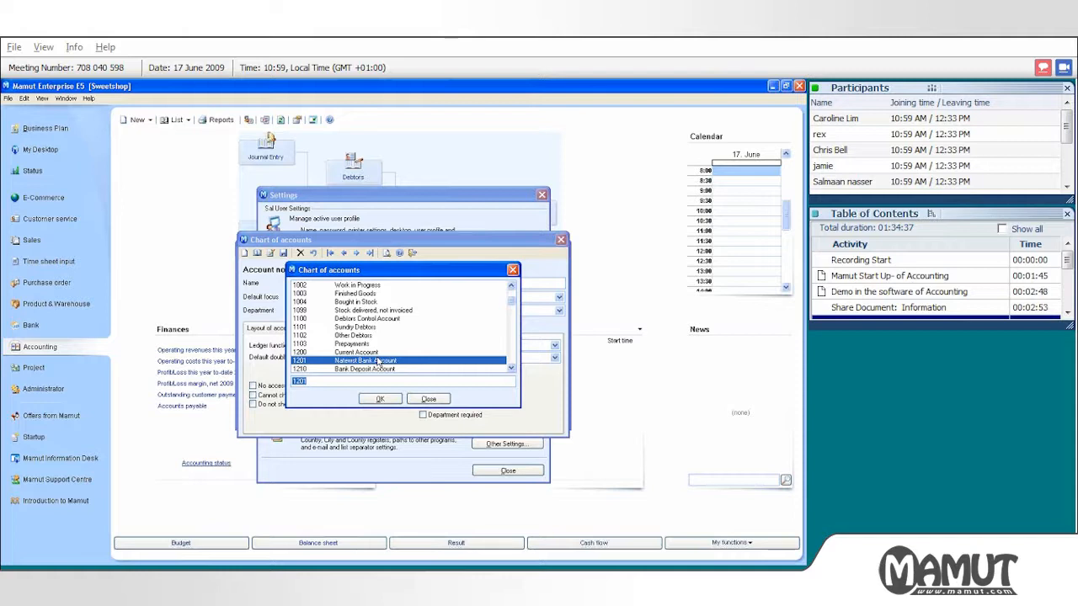
left_click(428, 401)
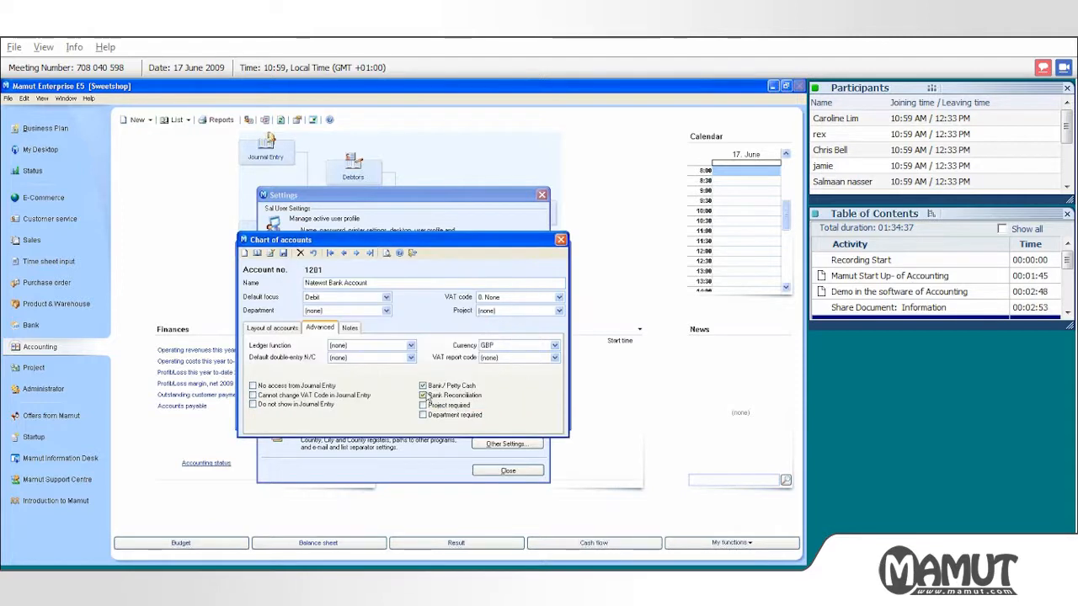
left_click(268, 328)
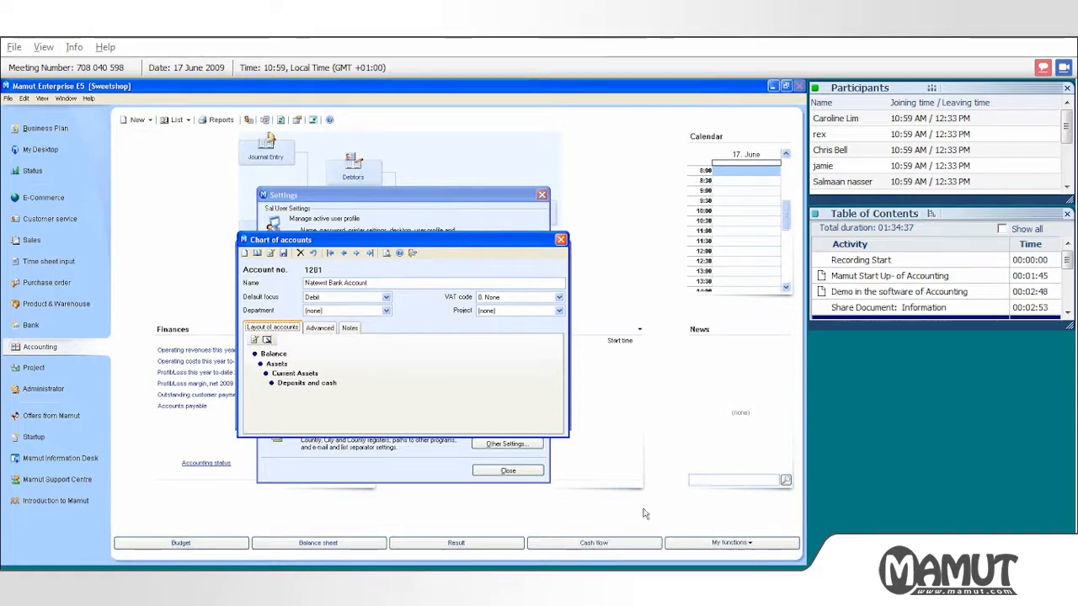
left_click(734, 570)
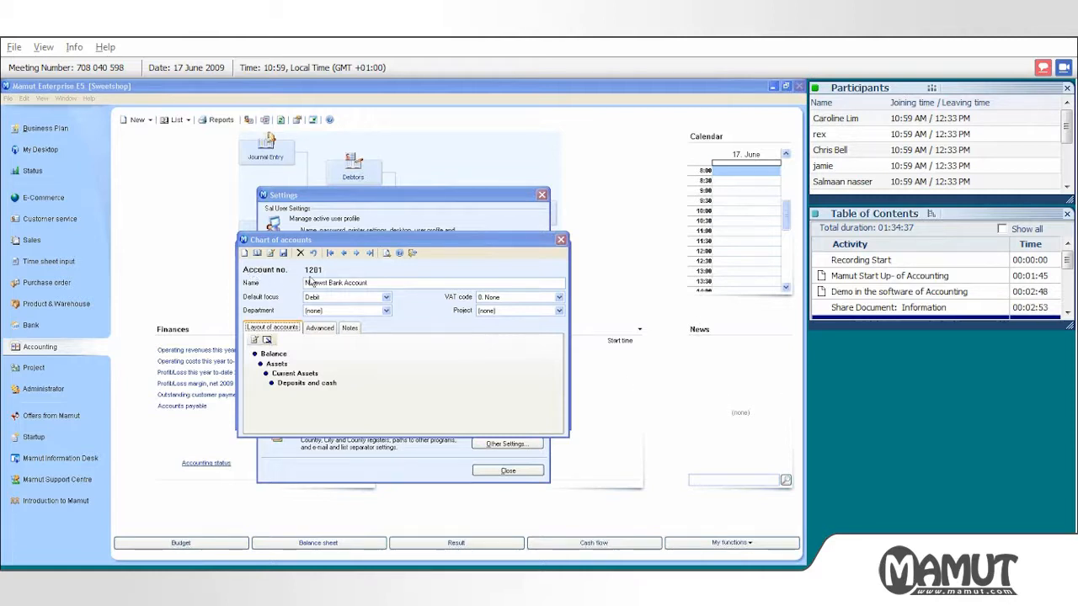
Step: Start another new account, trying number 1201 first and then assigning number 1202
left_click(244, 254)
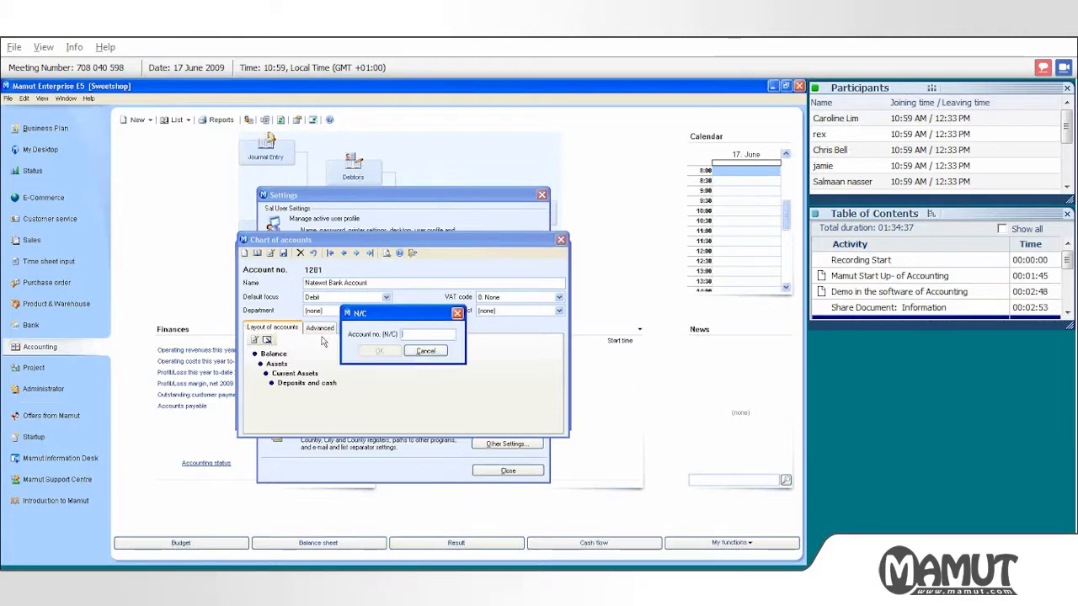
type("1201")
key("Return")
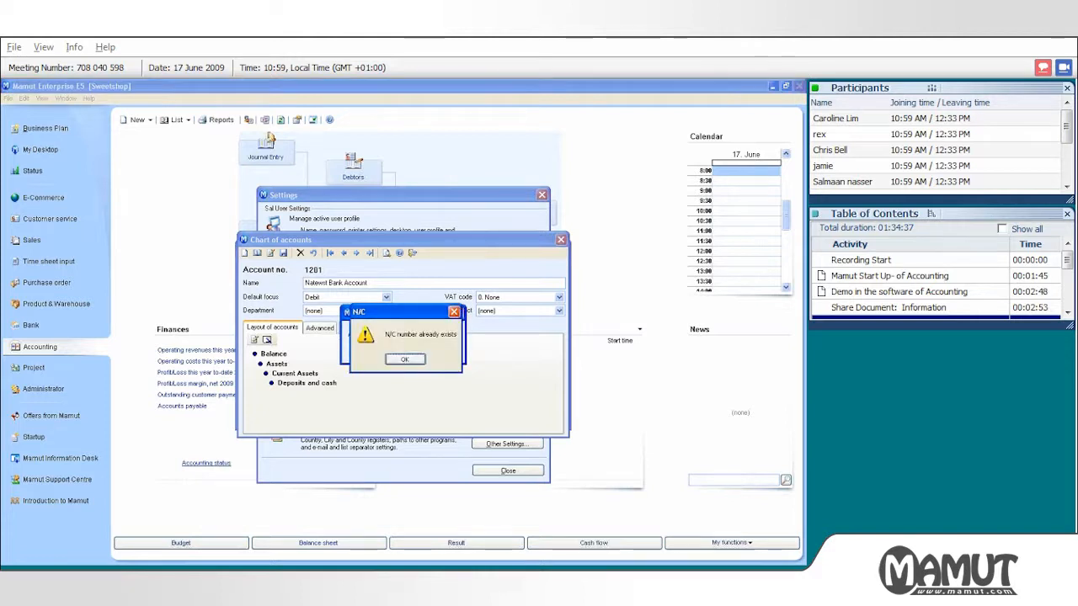
left_click(402, 362)
key("Tab")
double_click(422, 334)
type("1202")
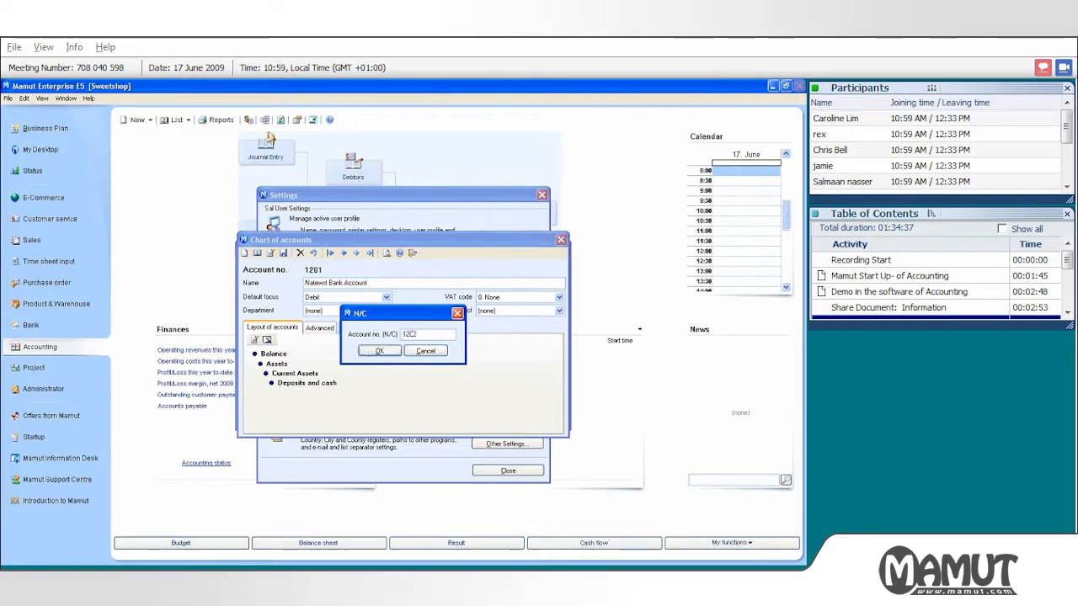
left_click(377, 350)
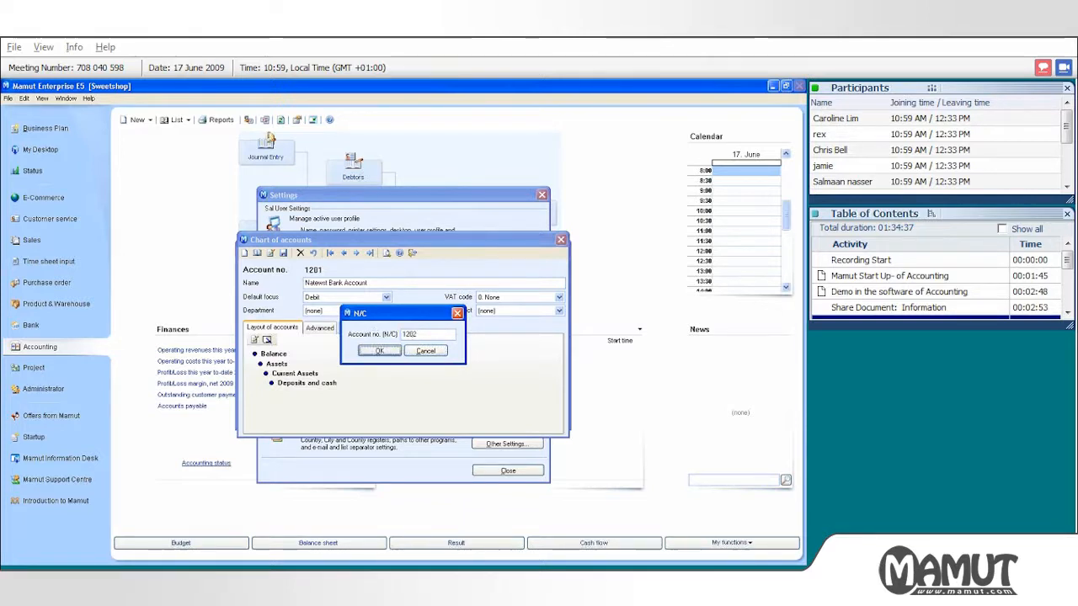
Step: Set account 1202's currency to EUR and enable Bank/Petty Cash and Bank Reconciliation
left_click(320, 328)
left_click(498, 346)
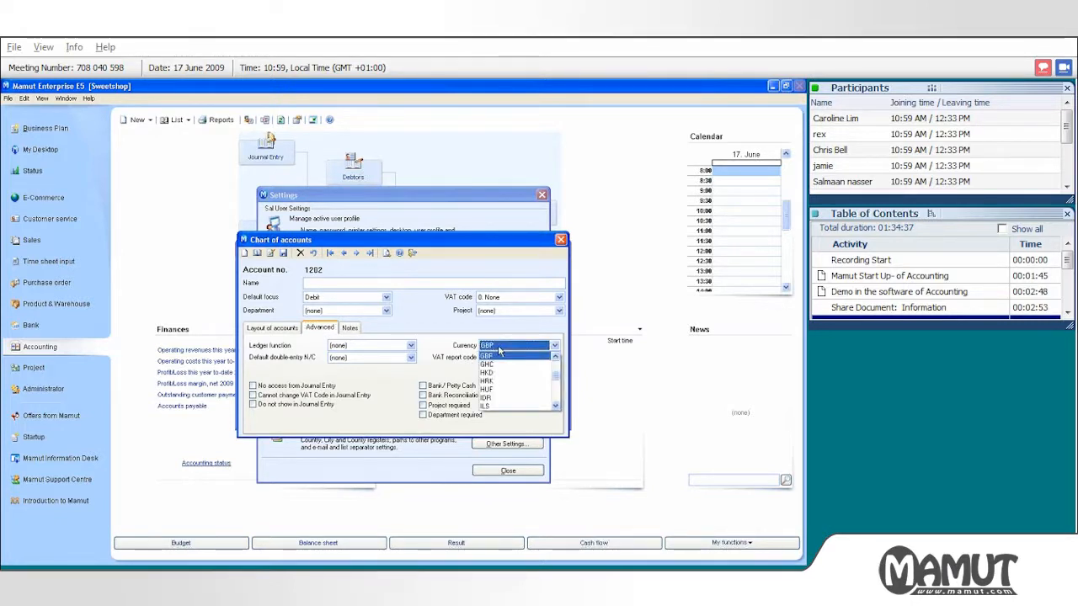
left_click(556, 358)
left_click(555, 358)
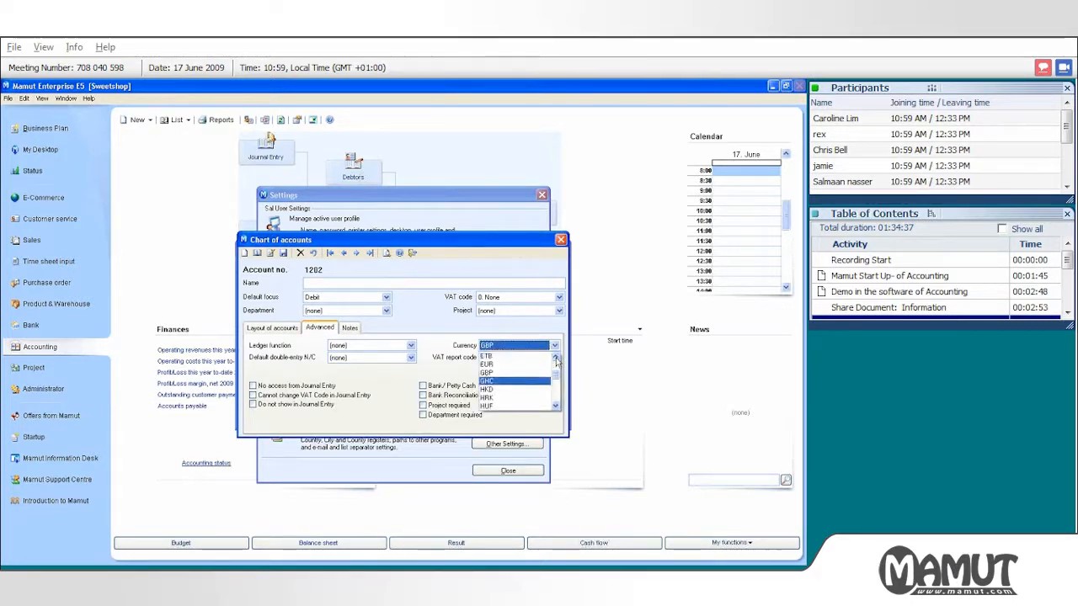
left_click(530, 365)
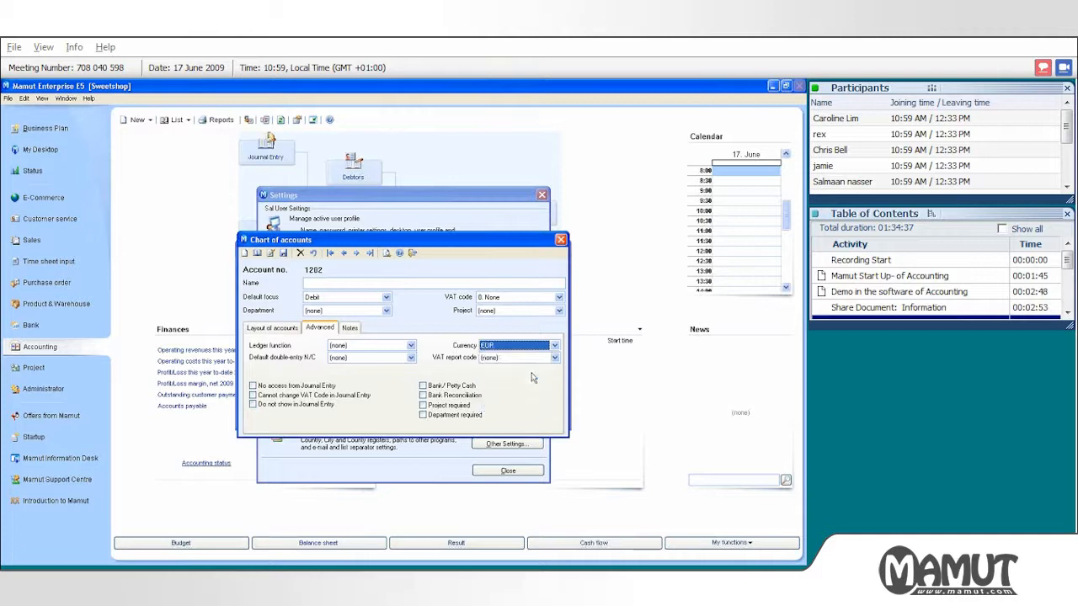
left_click(423, 385)
left_click(422, 395)
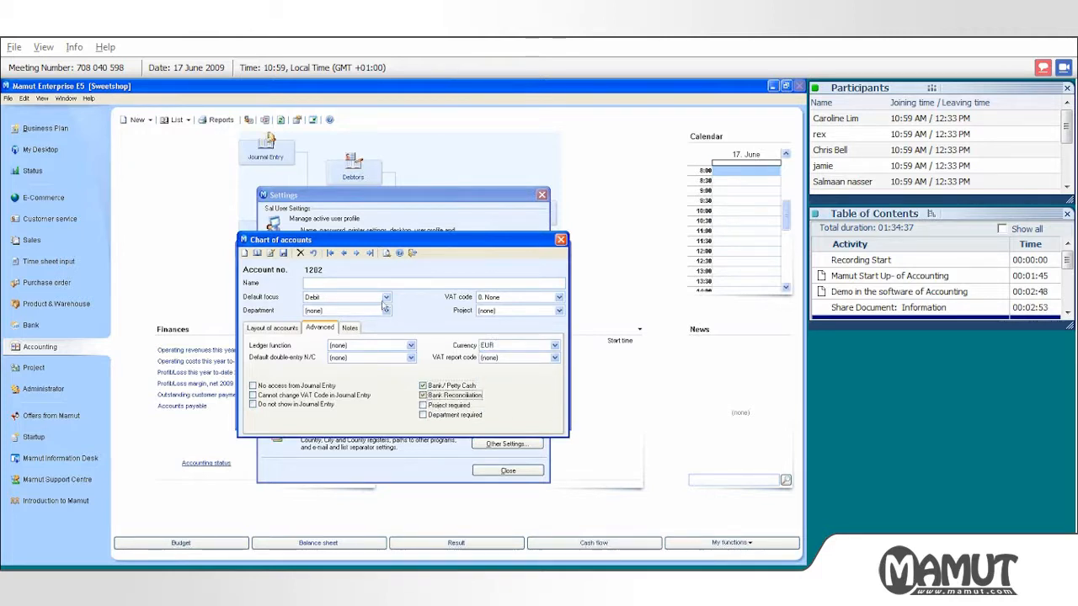
Step: Name account 1202 Euro Bank Account and show its layout of accounts
left_click(375, 285)
type("Euro Bank Account")
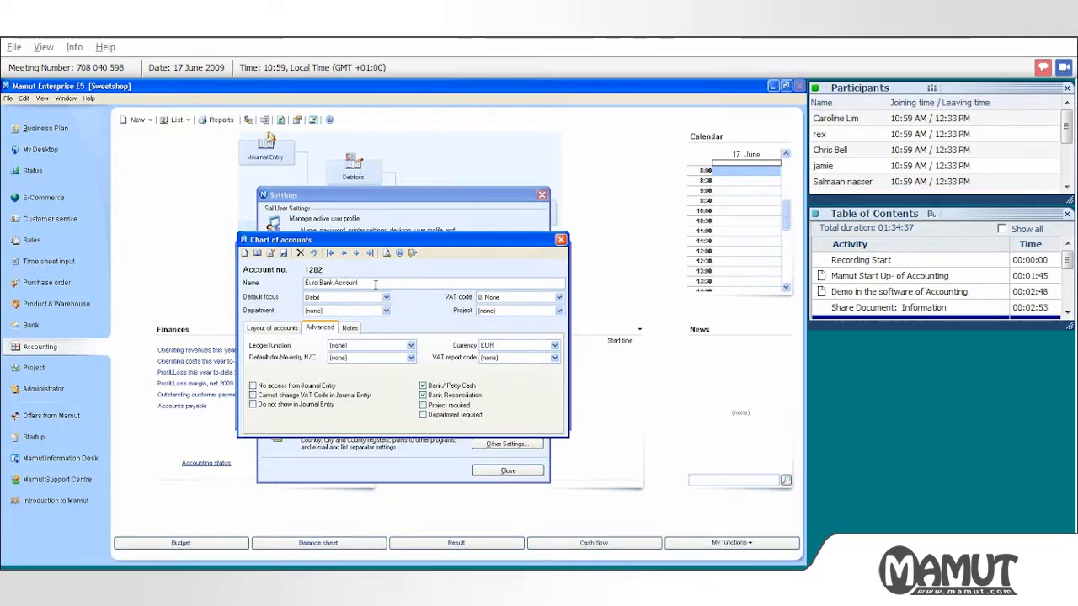
left_click(285, 331)
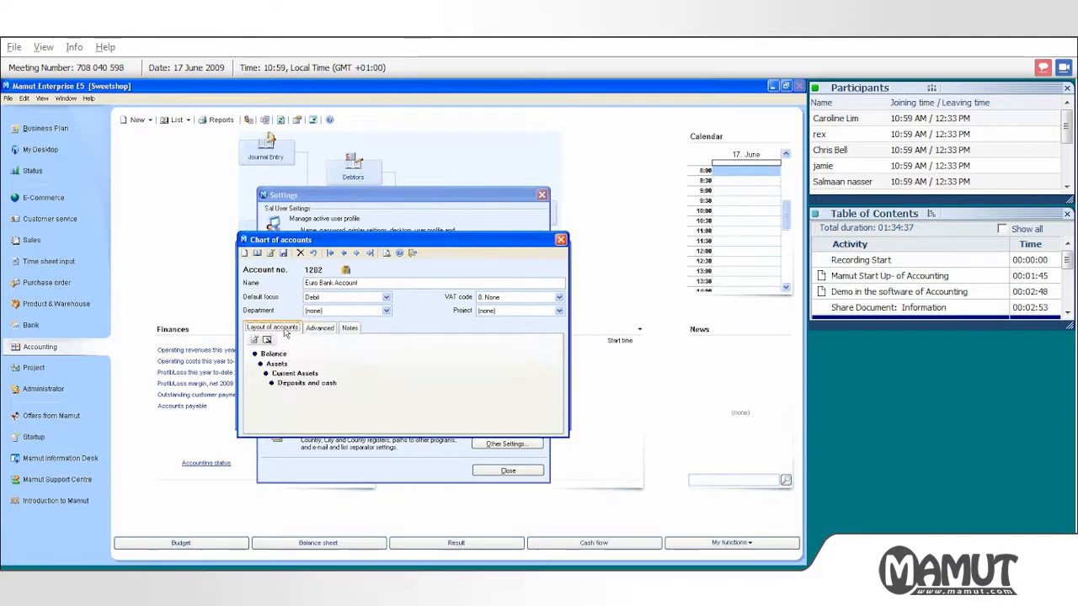
Step: Check the Euro Bank Account in the account list and reopen it from there
left_click(257, 253)
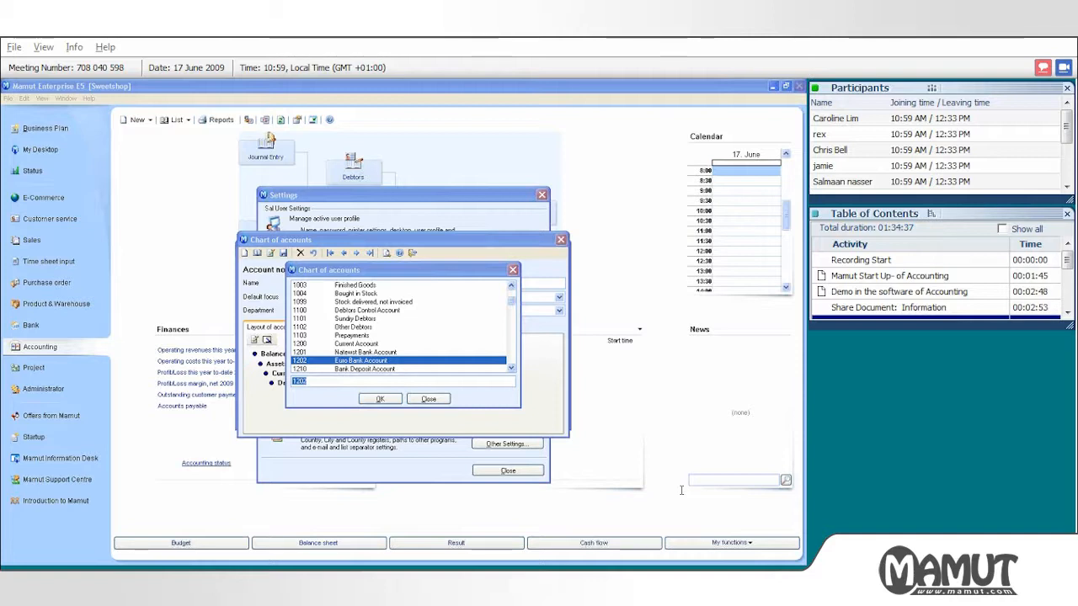
left_click(372, 401)
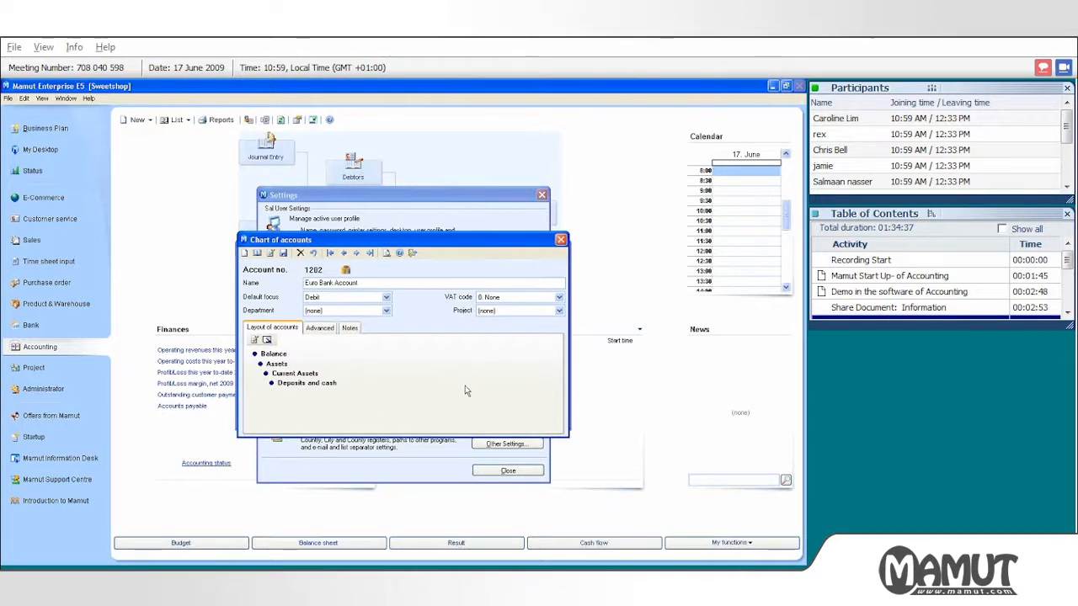
left_click(735, 561)
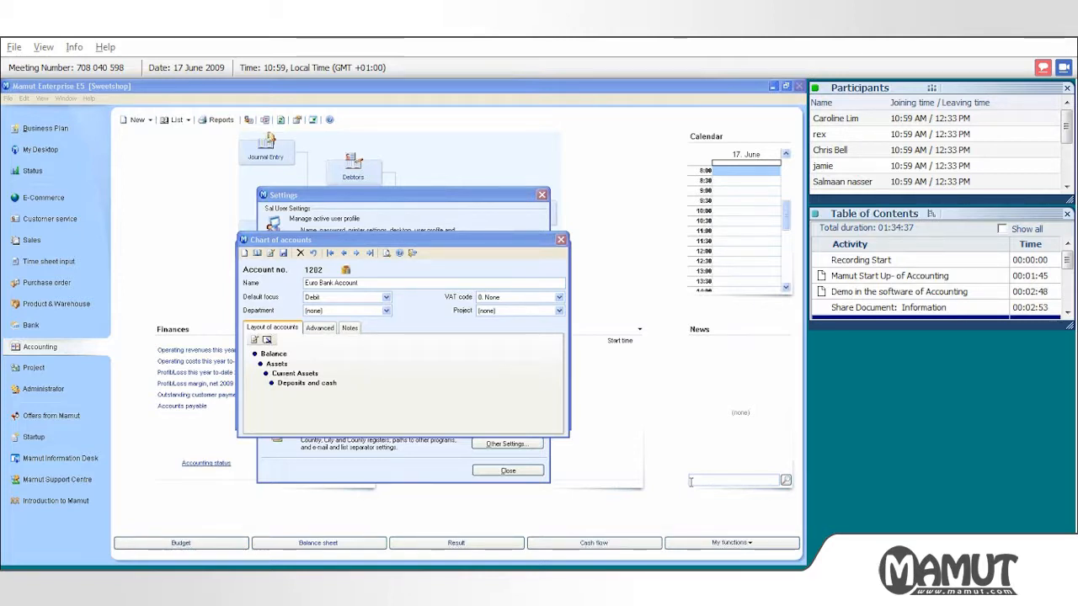
Step: Review the default double-entry N/C options in the Euro Bank Account's advanced settings, then return to its layout
left_click(320, 328)
left_click(352, 358)
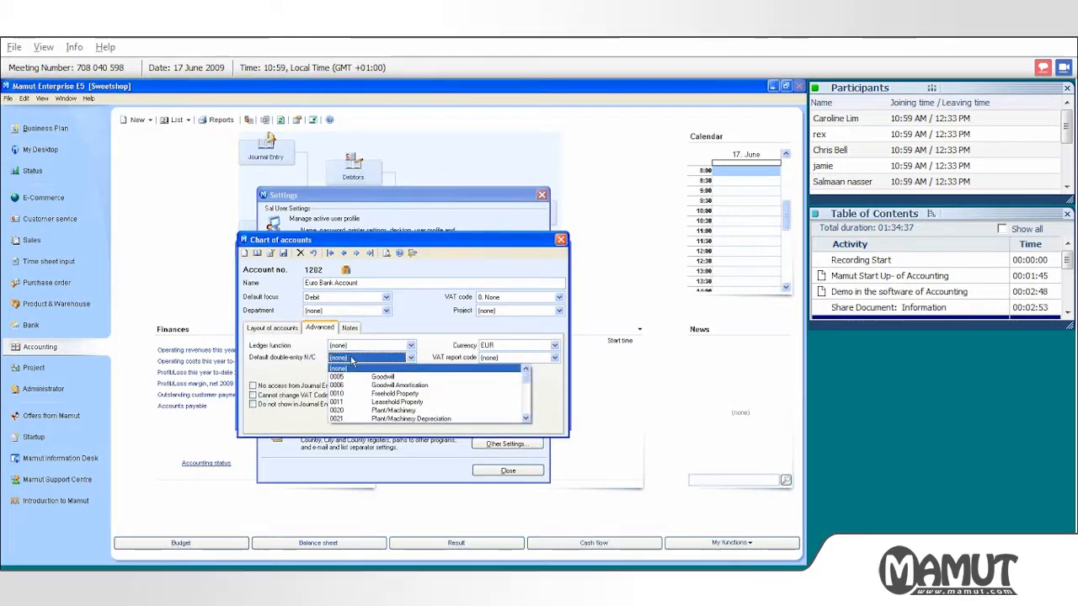
left_click(352, 358)
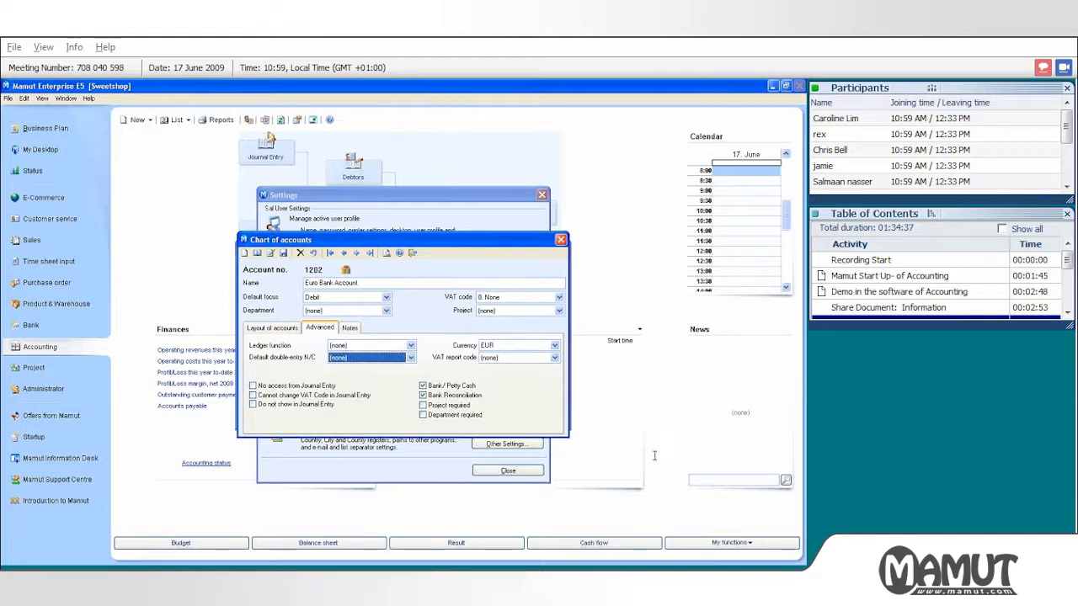
left_click(656, 506)
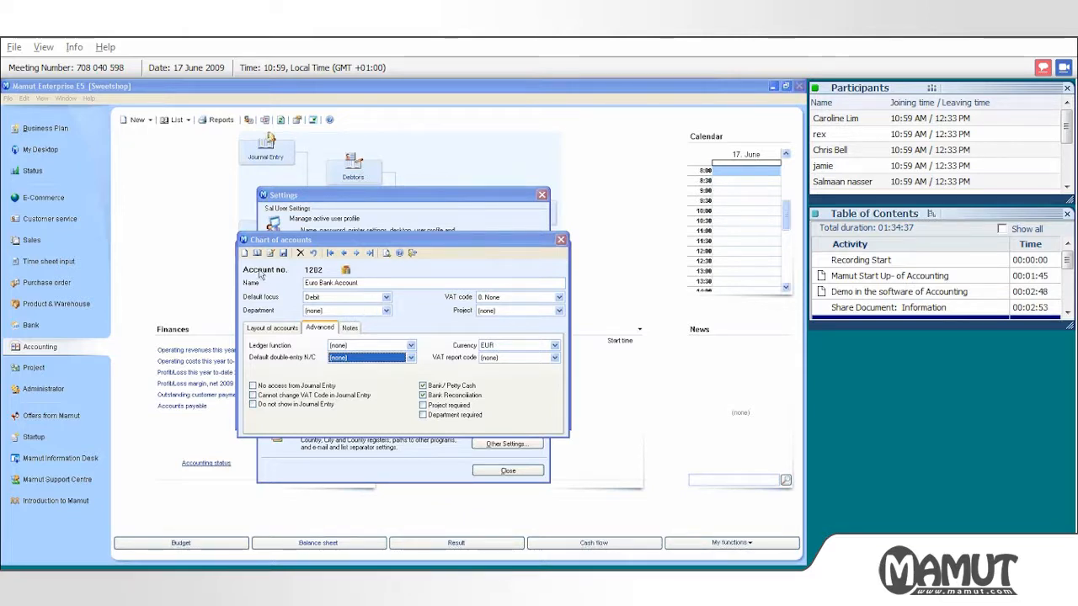
left_click(266, 327)
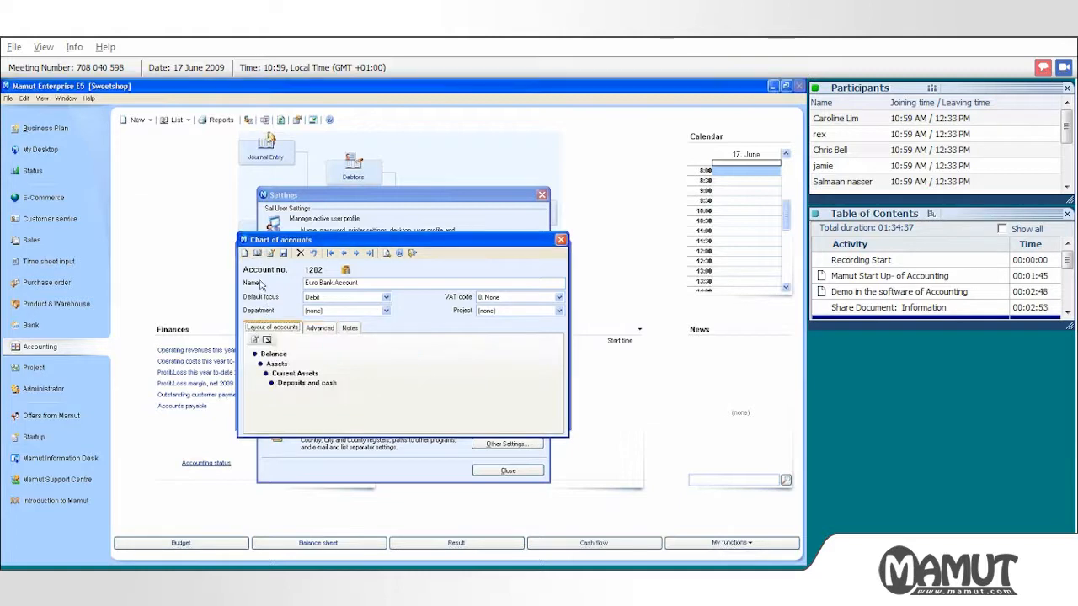
Step: Find account 7500 Printing in the chart of accounts list and open it
left_click(257, 254)
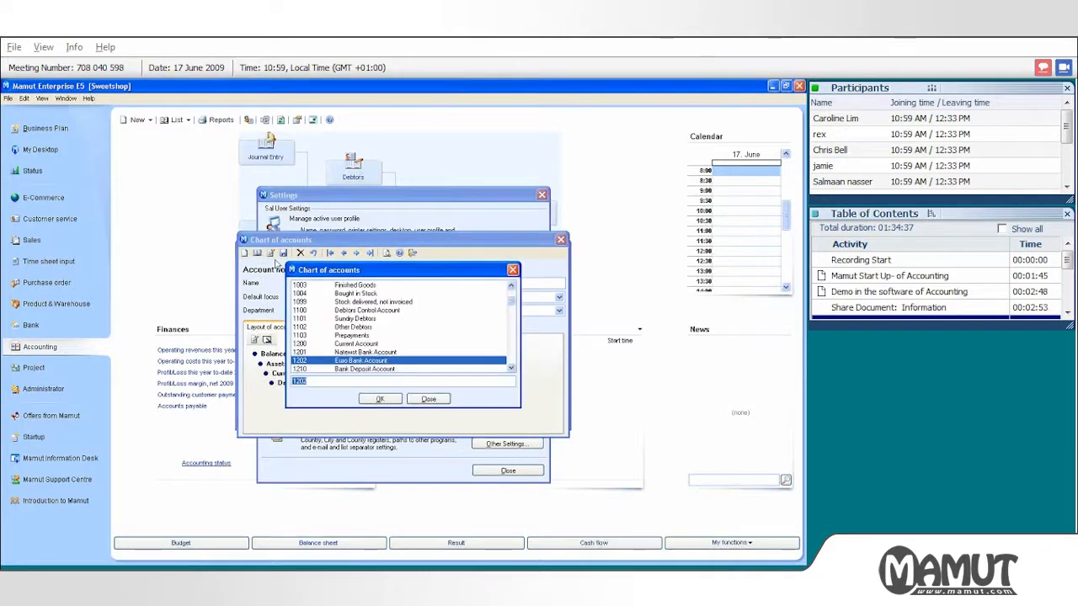
left_click(512, 368)
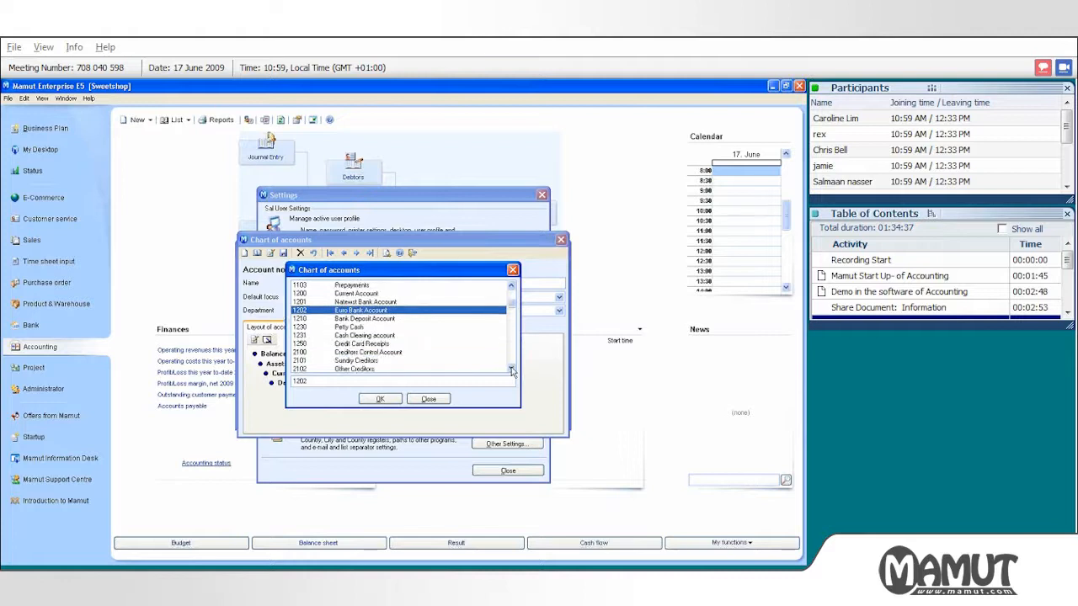
left_click(512, 369)
left_click(511, 369)
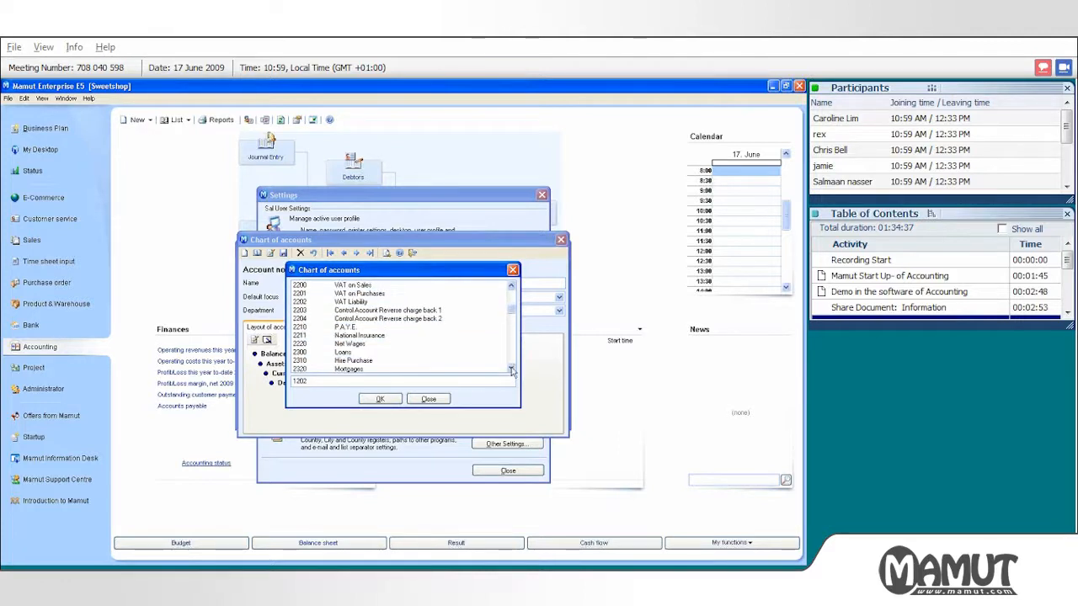
left_click(511, 369)
left_click_drag(513, 314, 511, 358)
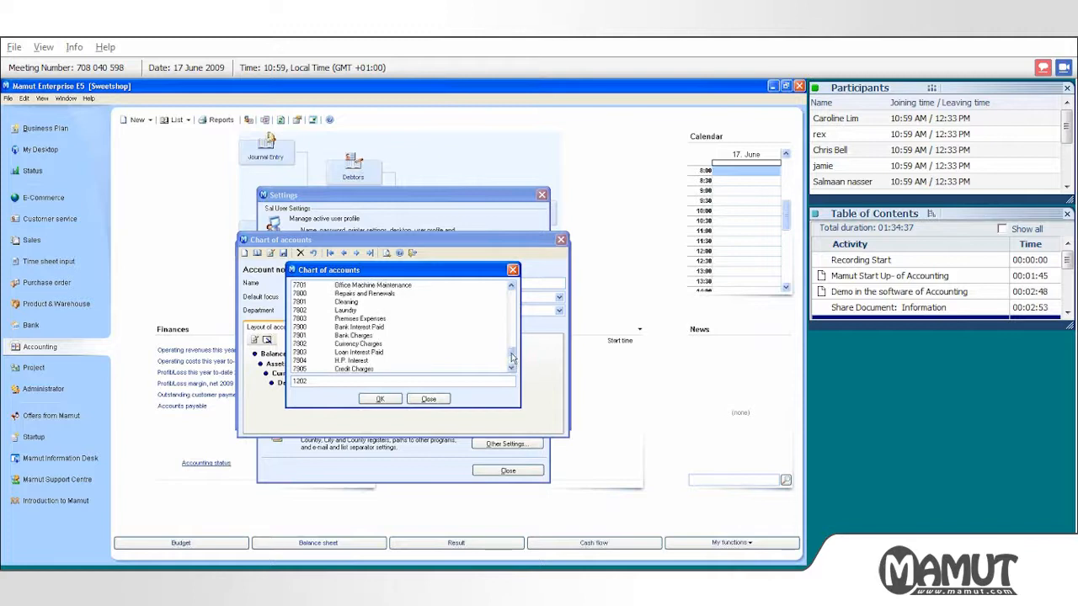
left_click(511, 286)
left_click(511, 286)
left_click(512, 287)
left_click(512, 287)
left_click(512, 288)
left_click(512, 287)
left_click(512, 287)
left_click(512, 287)
left_click(512, 287)
left_click(512, 287)
left_click(512, 287)
left_click(512, 287)
left_click(512, 287)
left_click(512, 287)
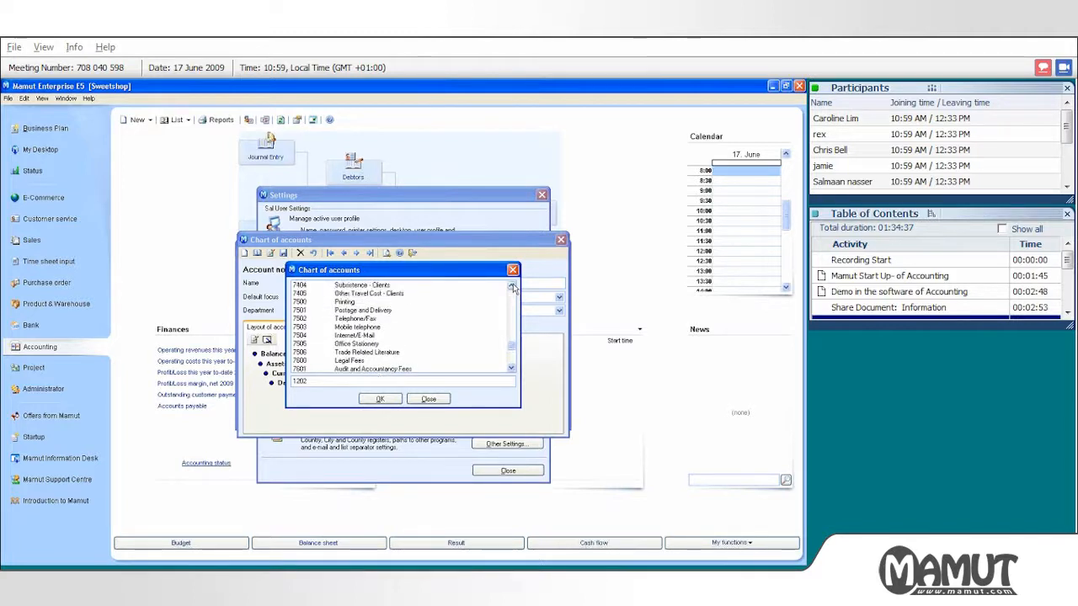
left_click(512, 287)
left_click(512, 287)
left_click(512, 287)
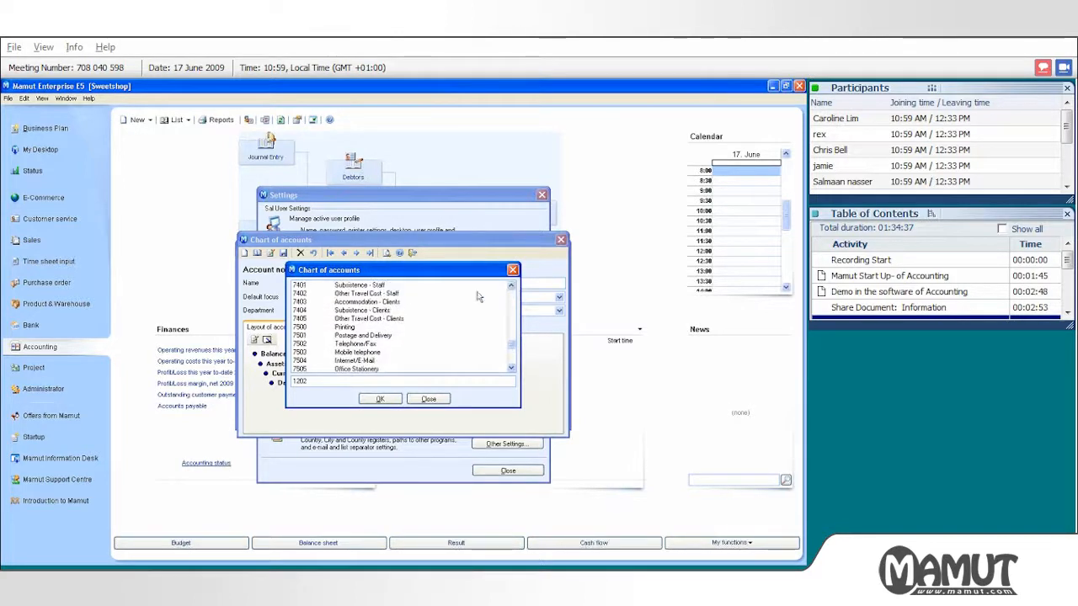
left_click(361, 327)
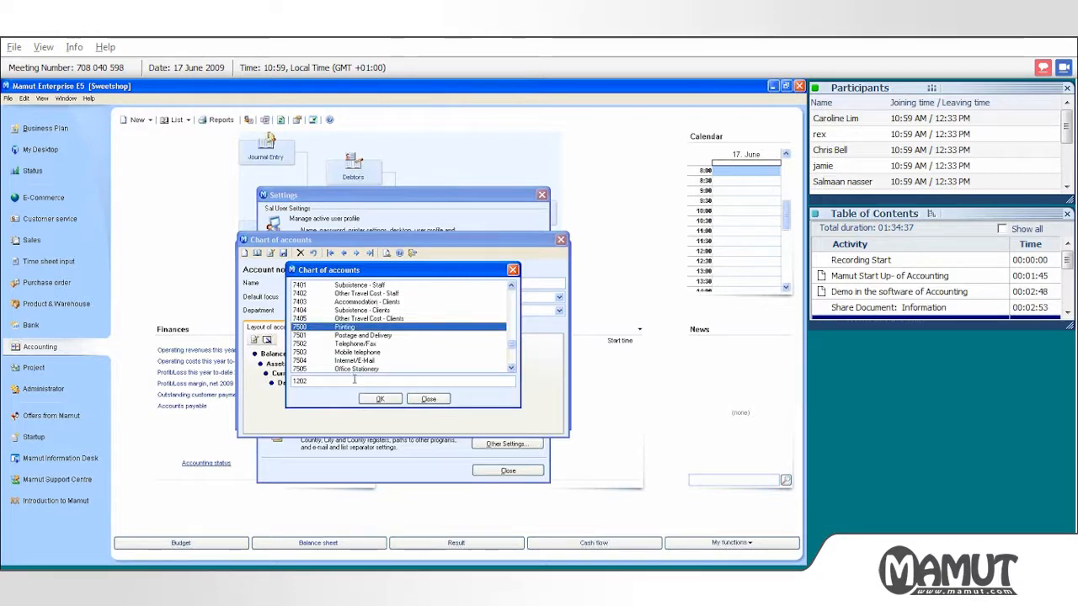
left_click(374, 398)
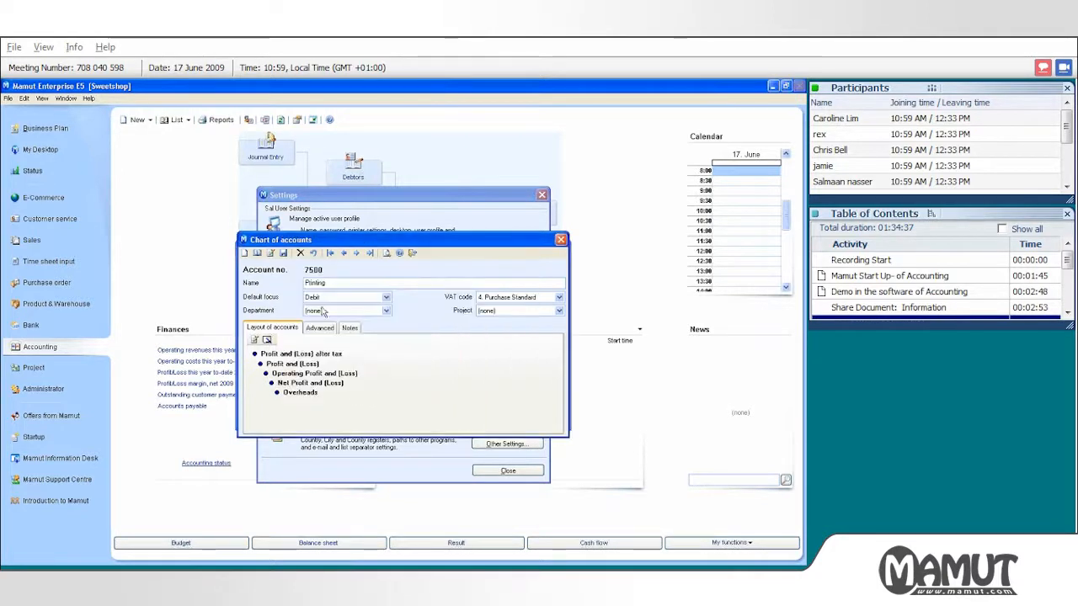
Step: Delete account 7500 Printing and close the chart of accounts
left_click(299, 253)
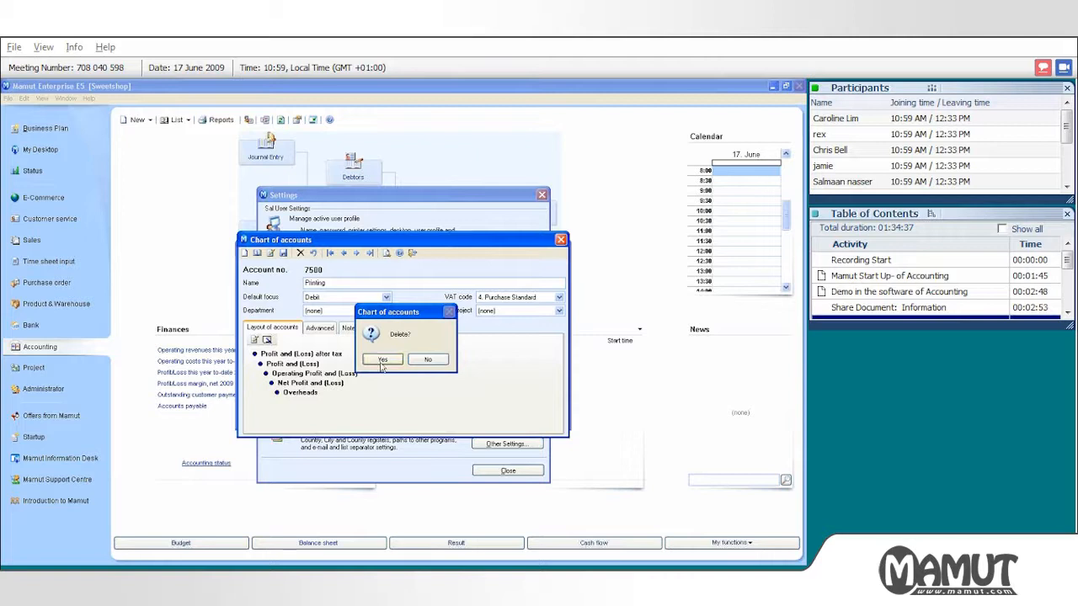
left_click(382, 360)
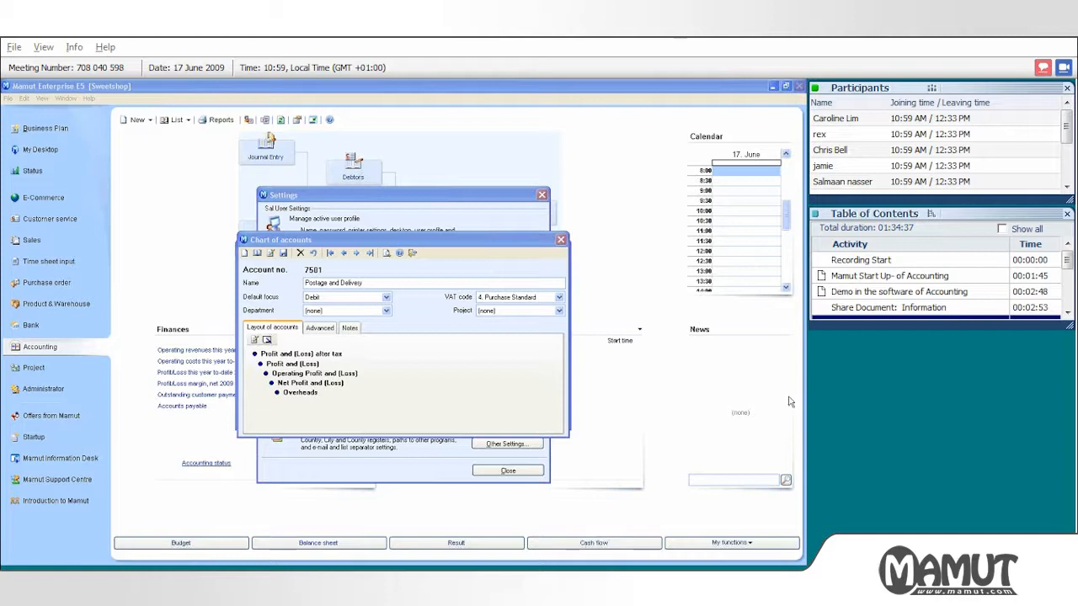
left_click(560, 240)
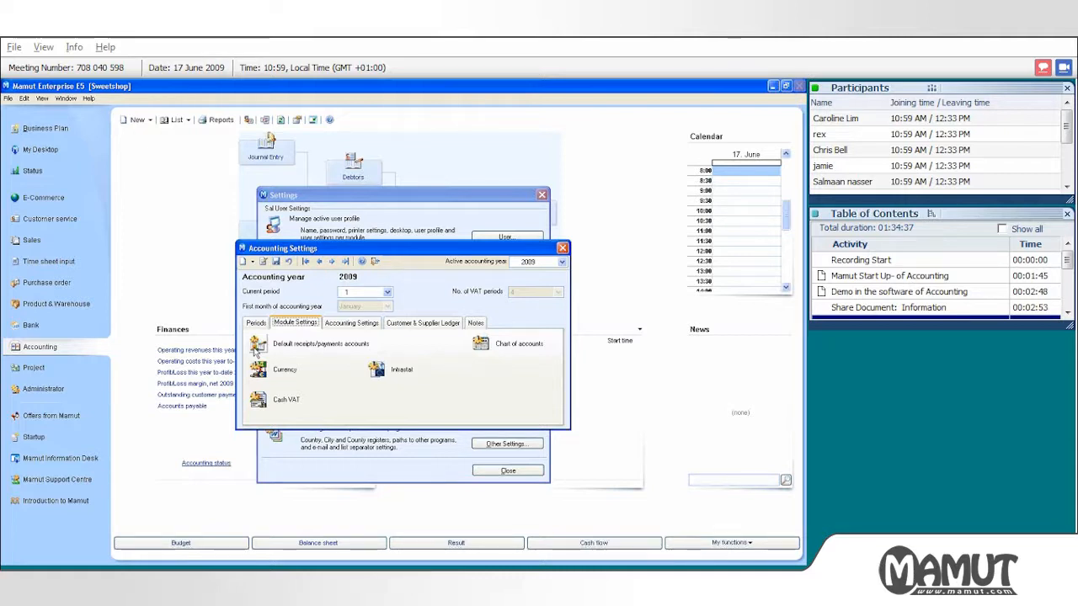
Step: Add the 1201 Natwest Bank Account to the default receipts/payments accounts with journal type Bank Payment/Receipt
left_click(255, 352)
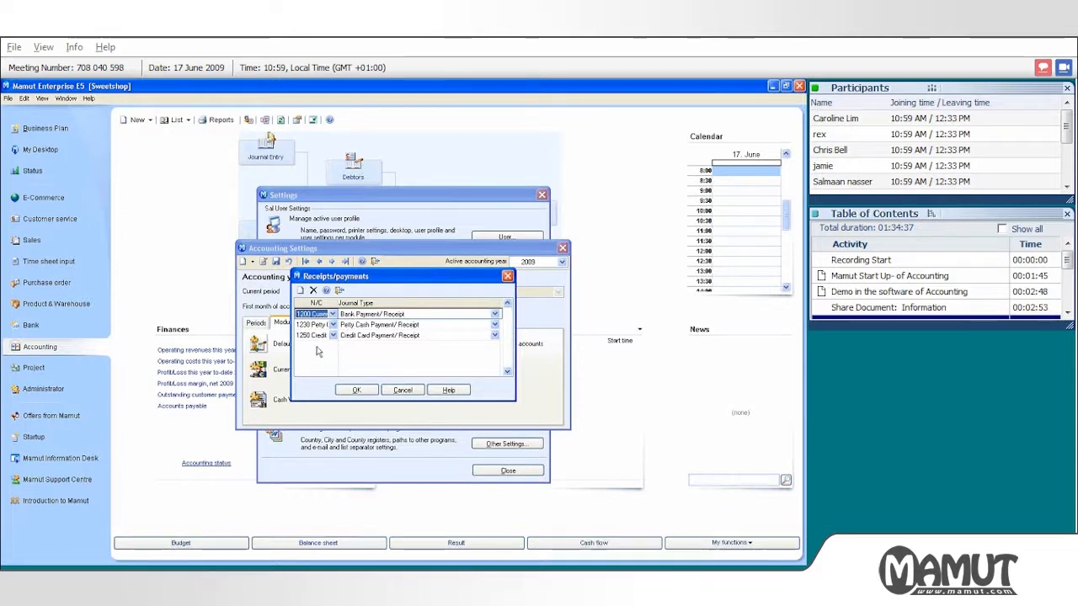
left_click(300, 292)
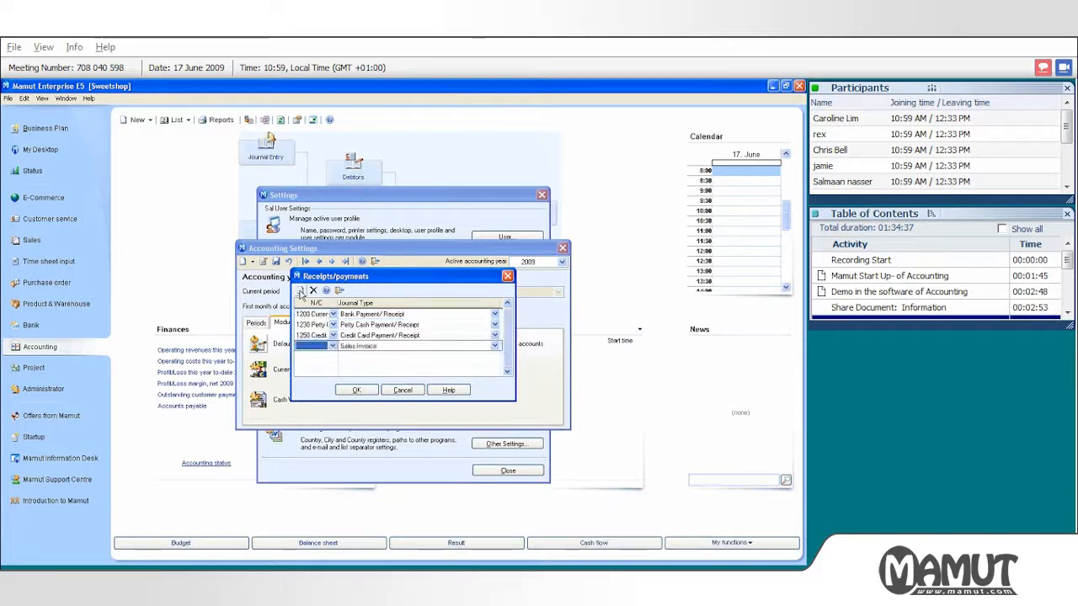
left_click(332, 346)
scroll(362, 375, "up", 10)
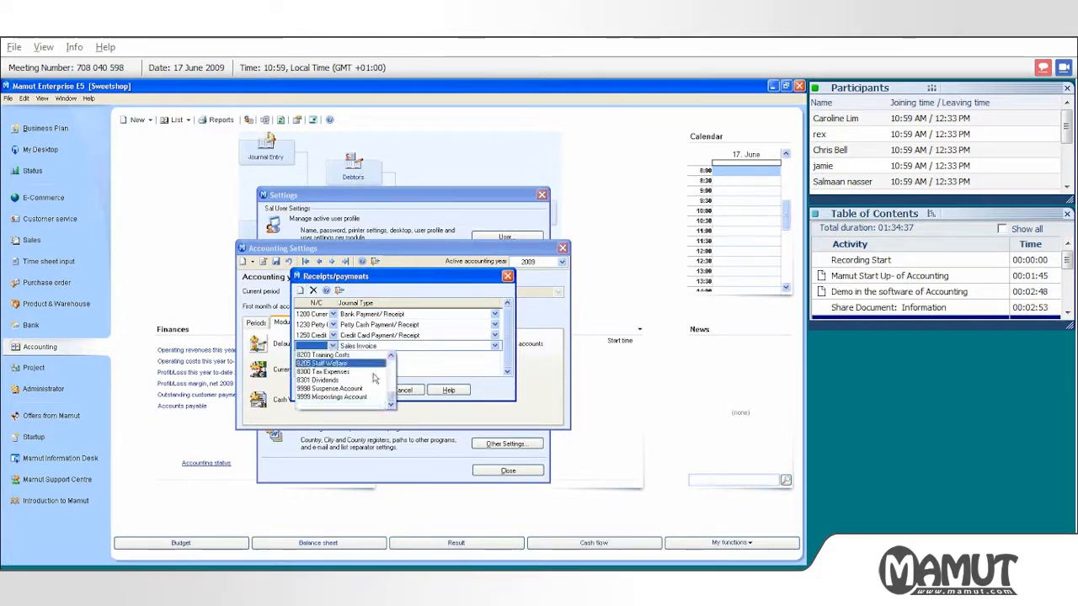
scroll(400, 369, "down", 3)
scroll(390, 405, "down", 5)
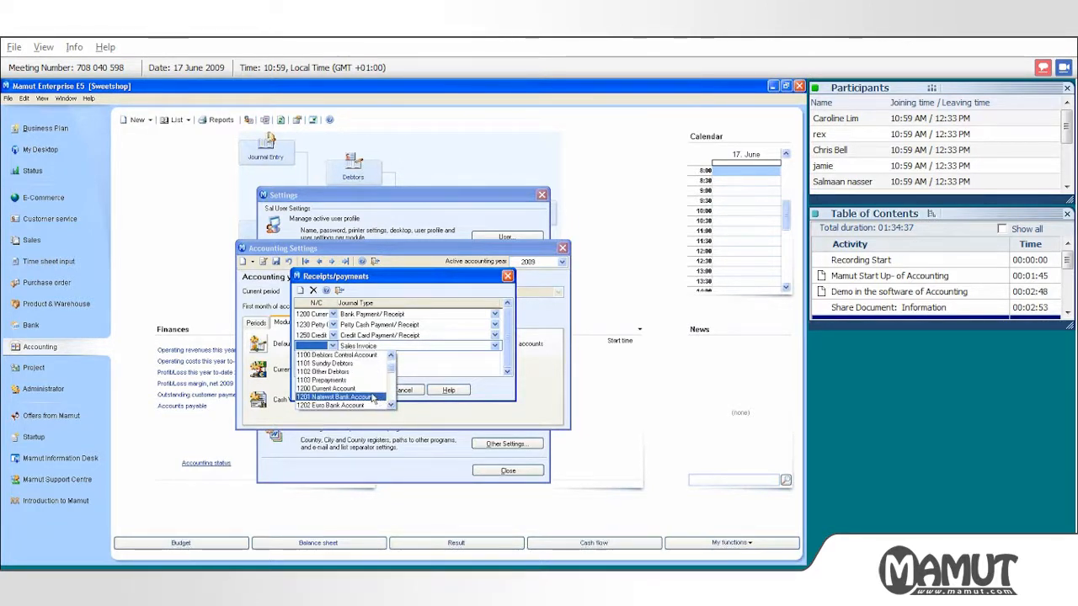
left_click(365, 398)
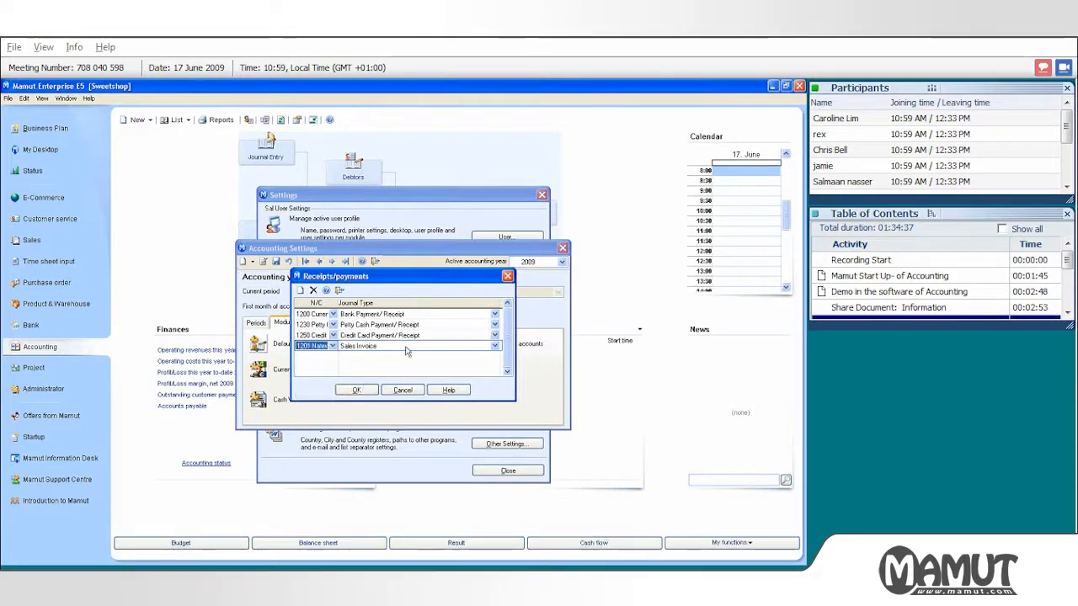
left_click(495, 347)
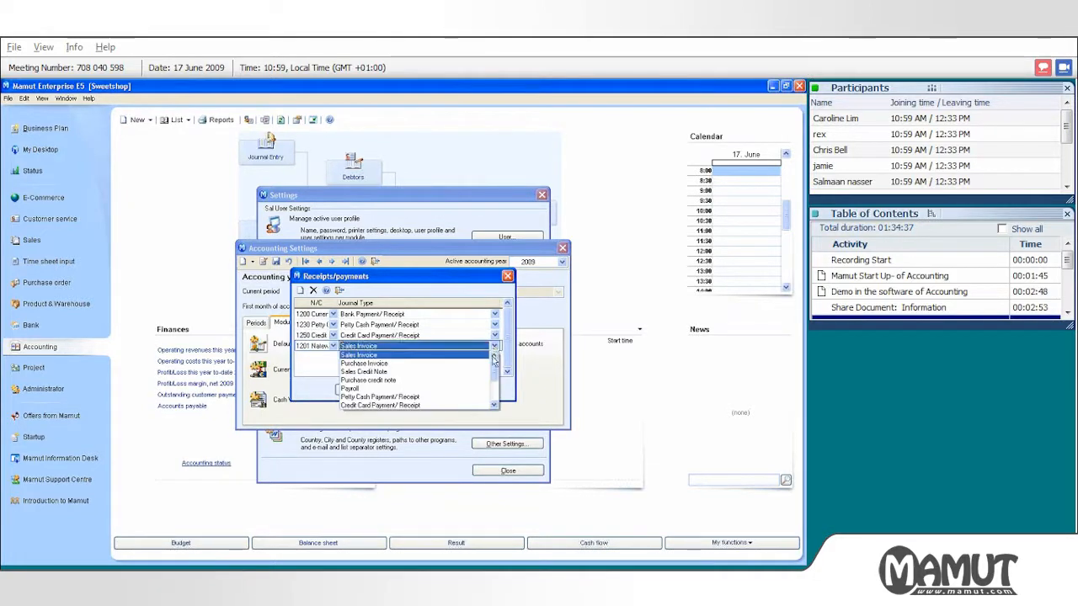
scroll(495, 379, "down", 2)
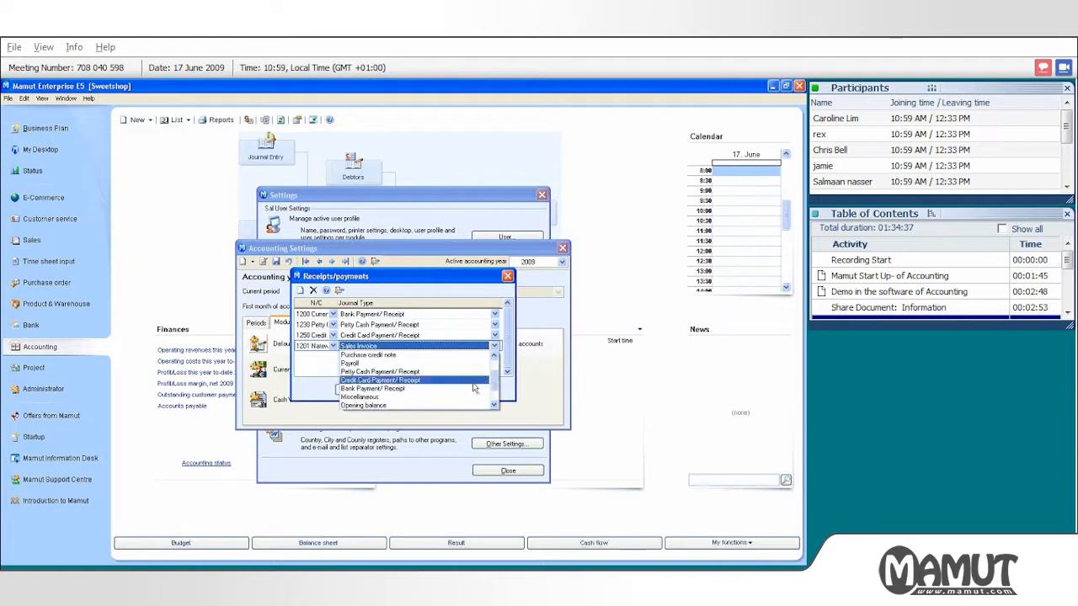
left_click(373, 388)
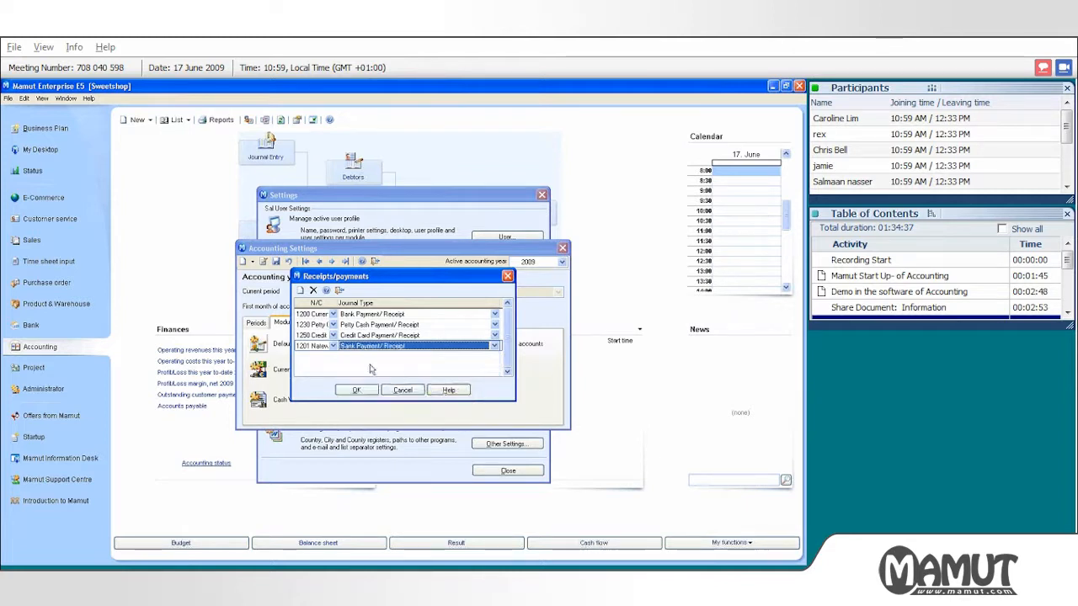
Step: Add a receipts/payments row for the 1202 Euro Bank Account
left_click(301, 289)
left_click(333, 359)
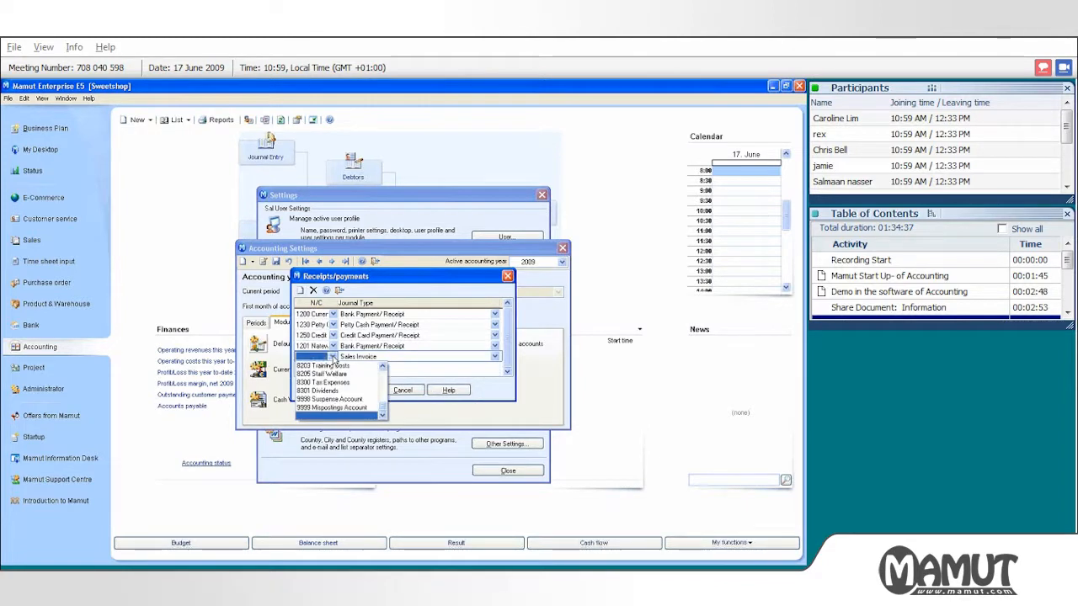
left_click_drag(383, 408, 380, 384)
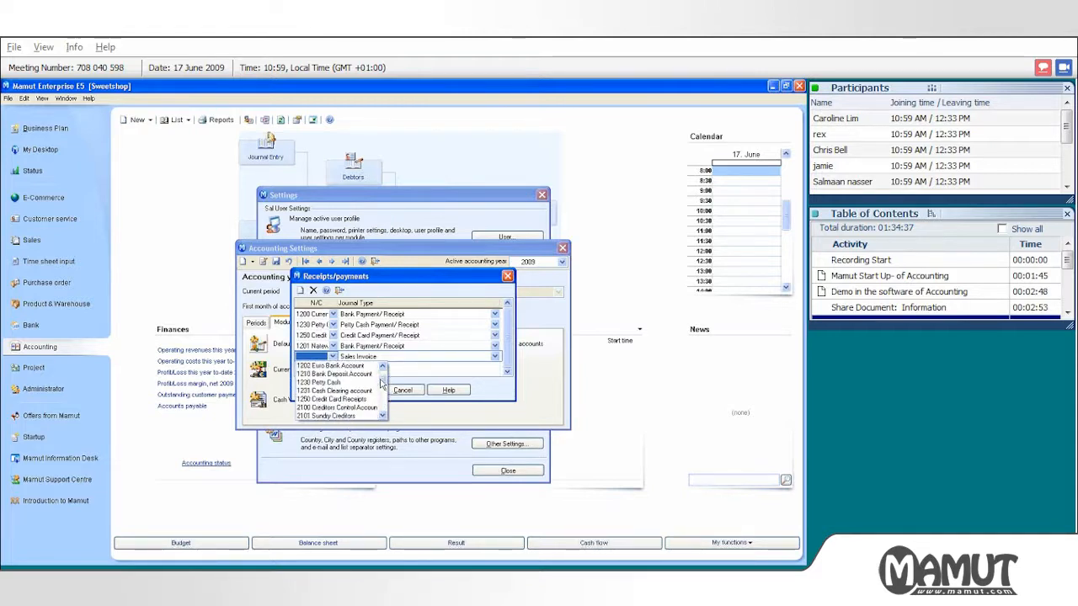
left_click(376, 365)
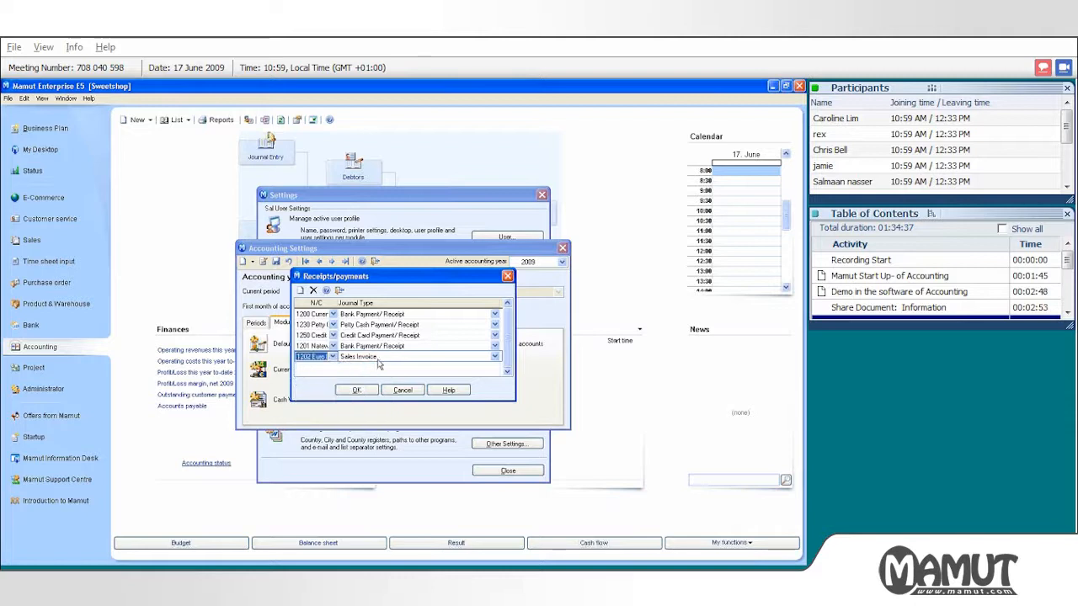
Step: Set the Euro Bank Account row's journal type to Petty Cash Payment/Receipt
left_click(378, 361)
left_click(493, 416)
left_click(493, 416)
left_click(493, 416)
left_click(493, 416)
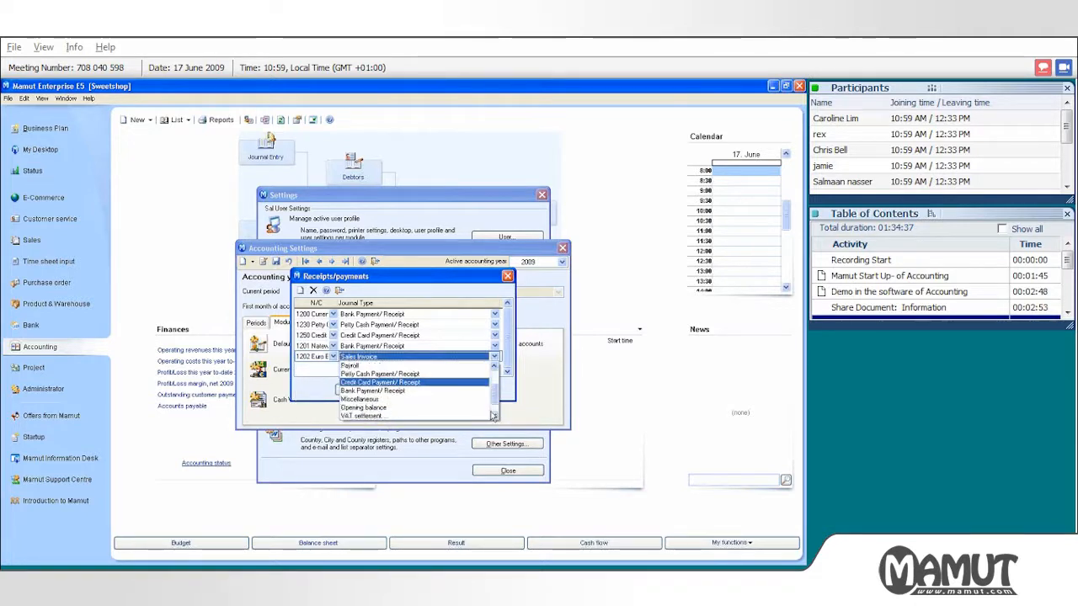
left_click(493, 414)
left_click(493, 414)
left_click_drag(495, 398, 495, 375)
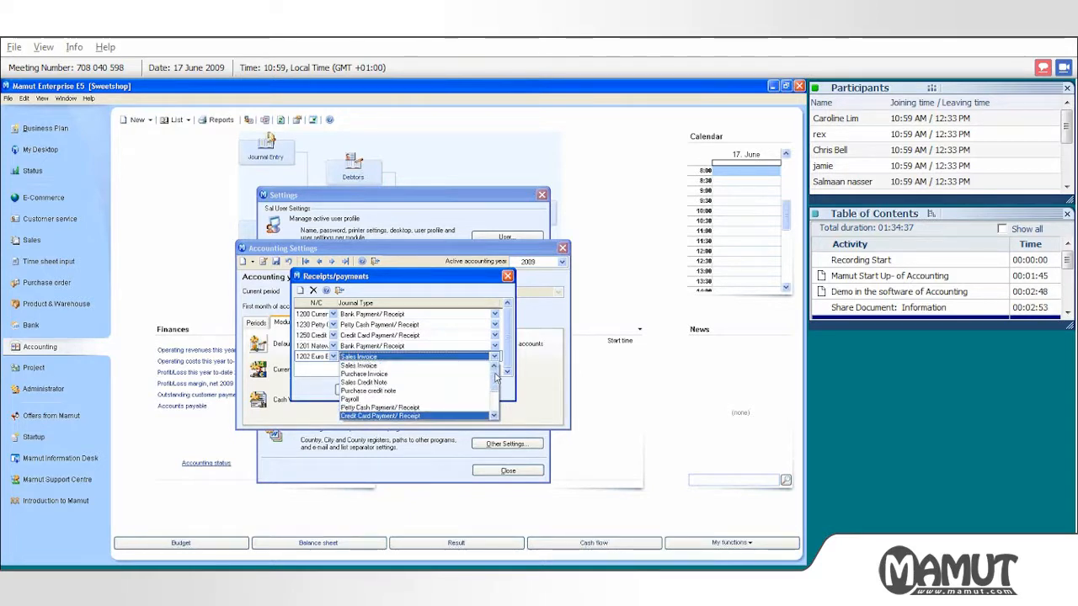
left_click(458, 409)
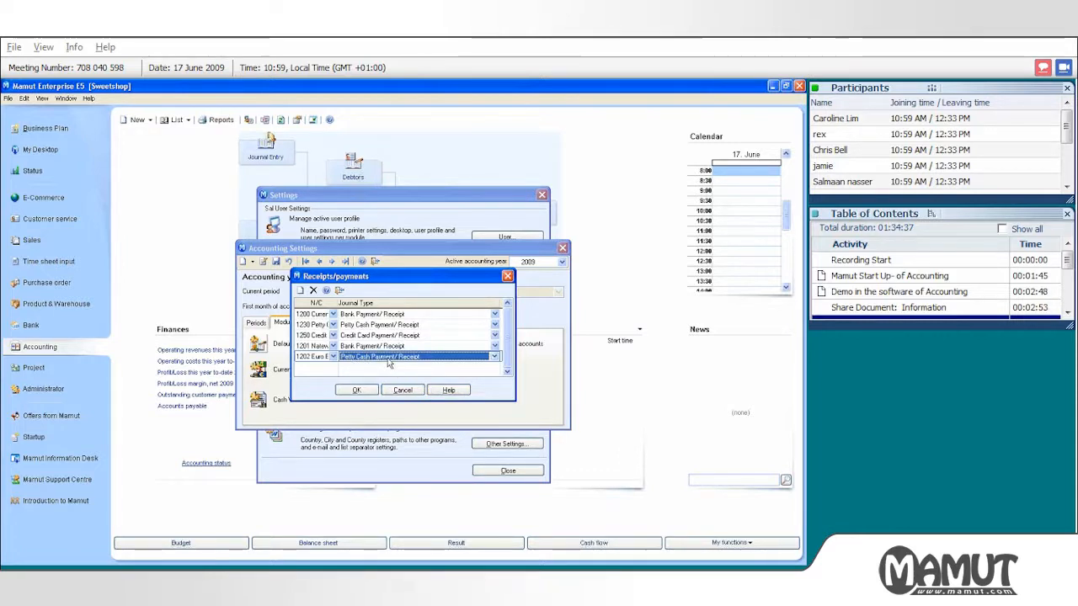
Step: Set the Euro Bank Account row's journal type to Bank Payment/Receipt and save the receipts/payments accounts
left_click(494, 356)
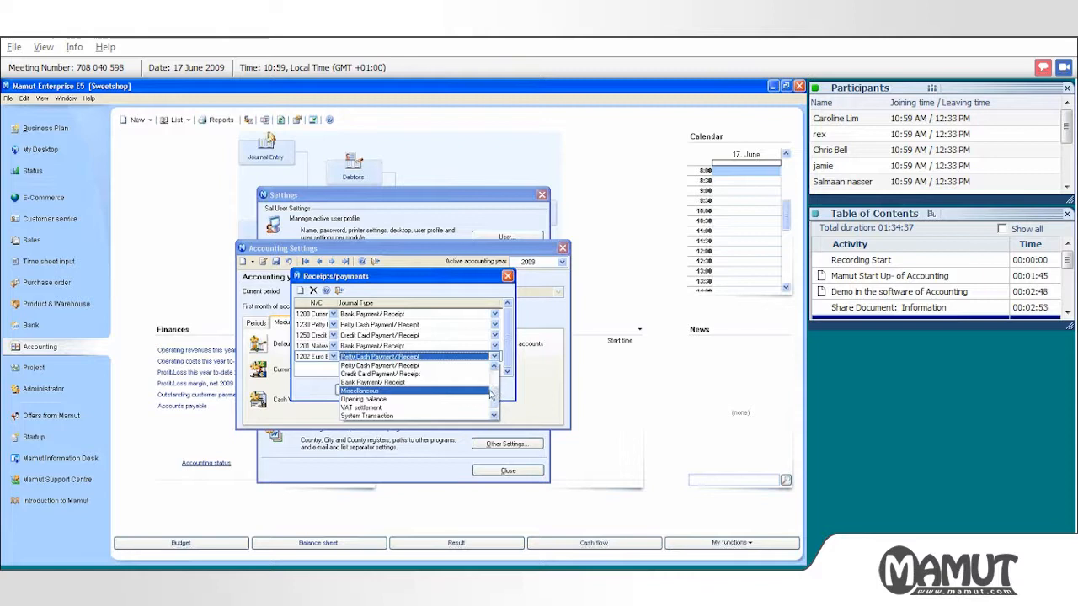
left_click(463, 383)
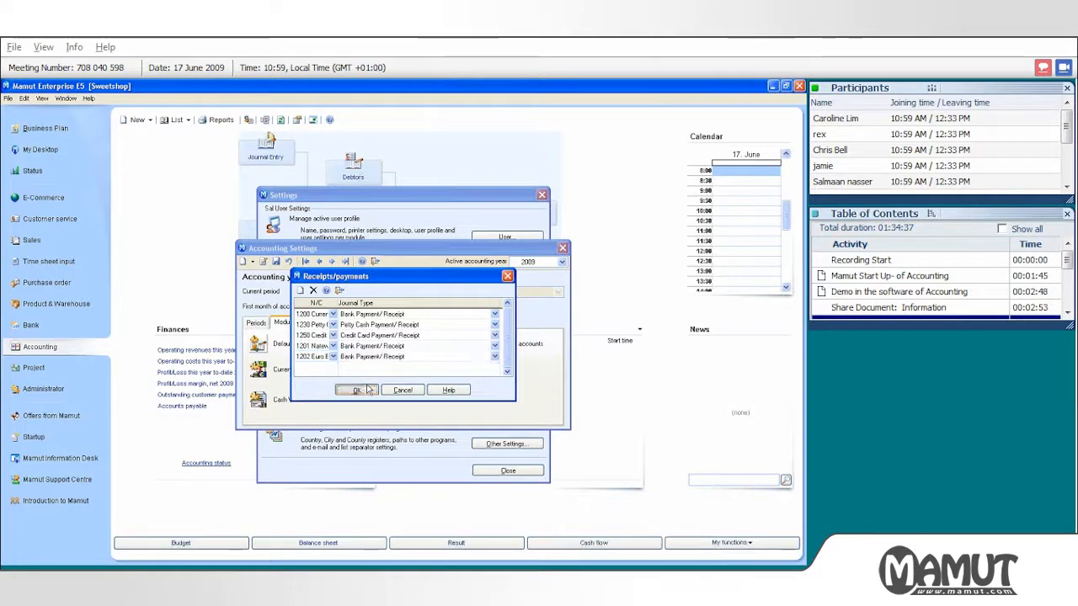
left_click(356, 390)
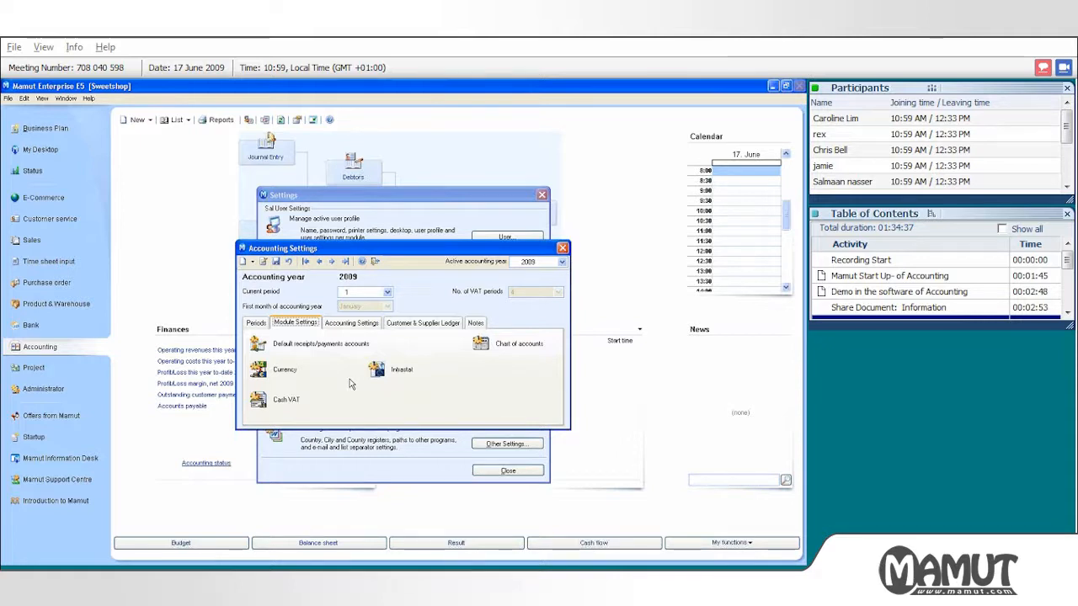
Step: Review the currency module settings and the choices for required Intrastat information, closing each dialog after checking it
left_click(259, 371)
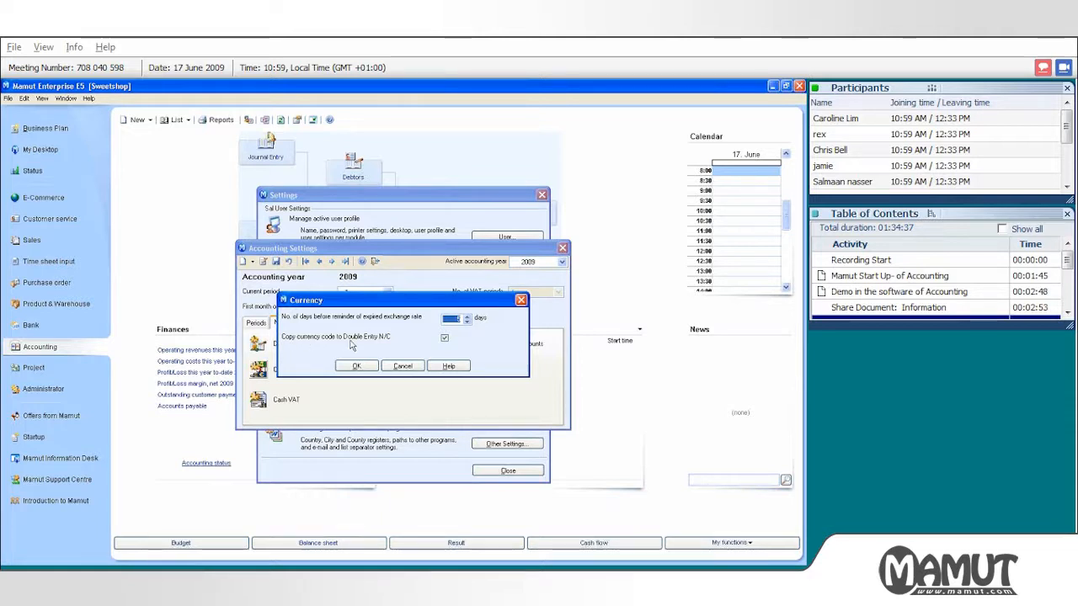
left_click(356, 365)
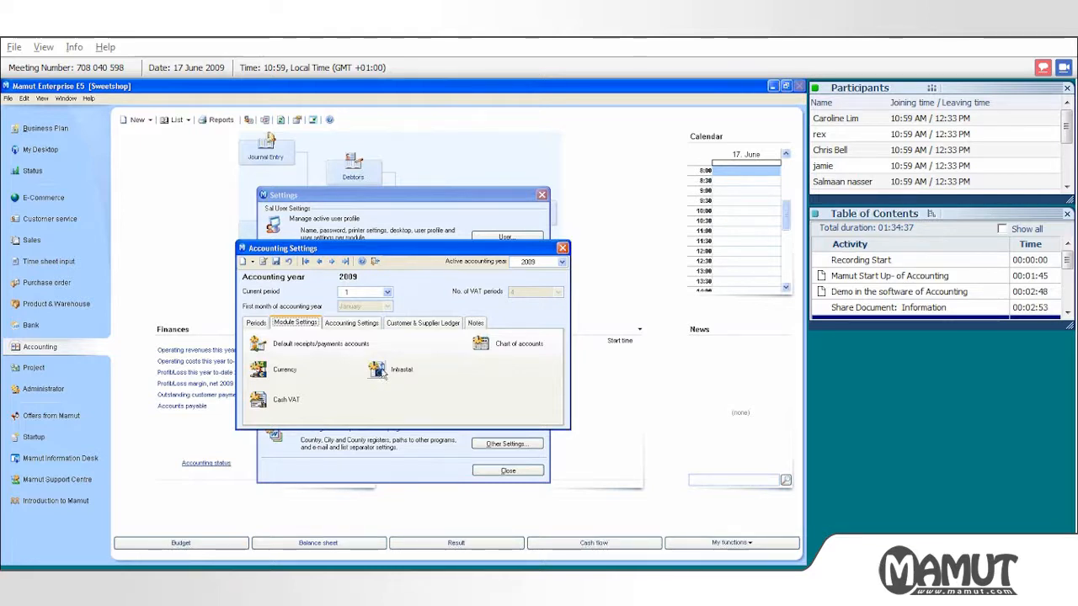
left_click(381, 372)
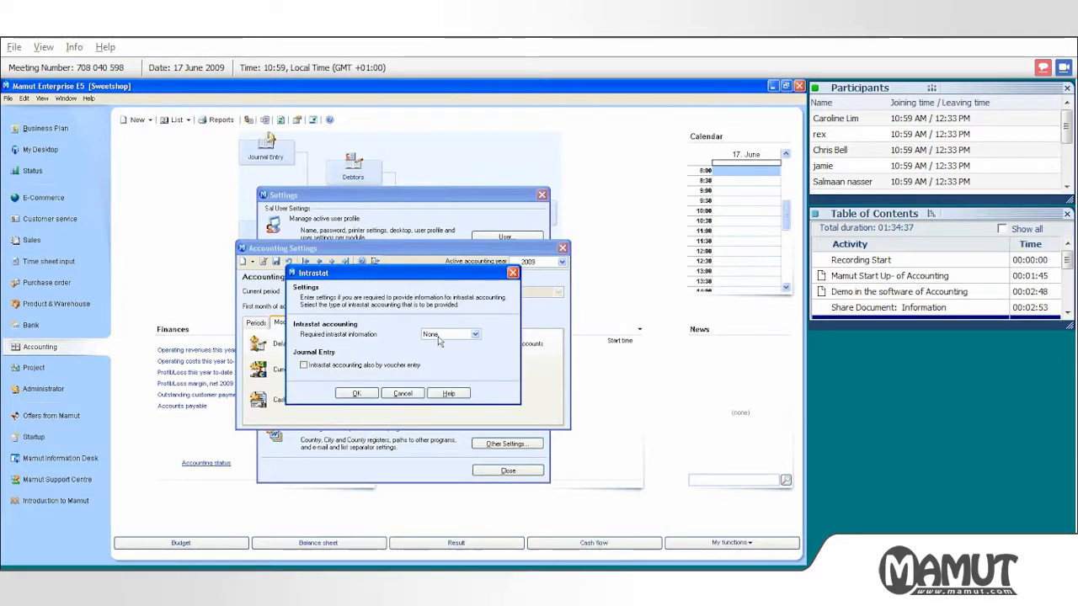
left_click(438, 341)
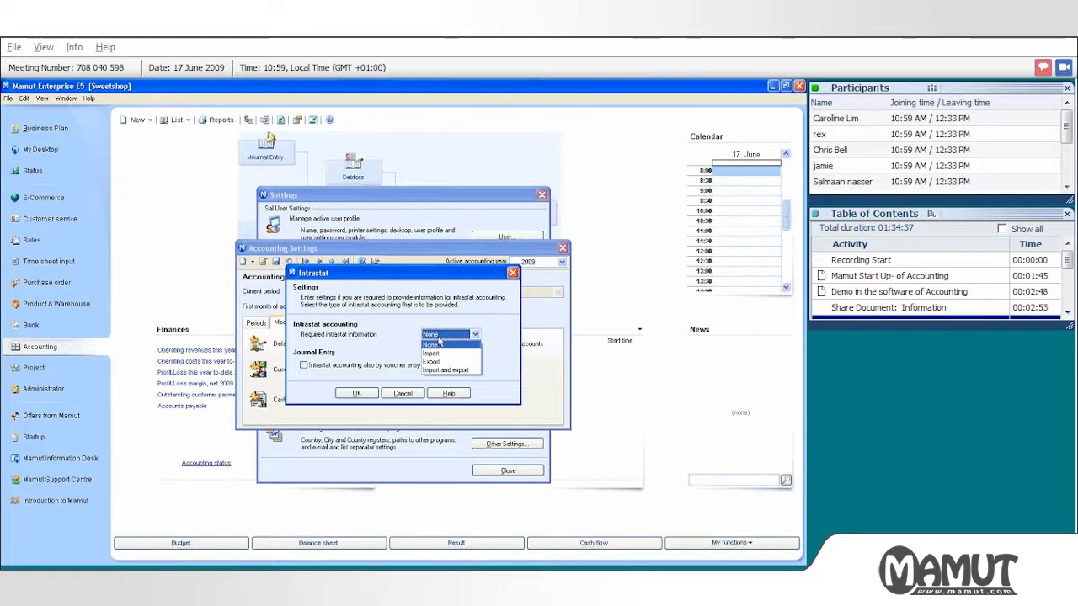
left_click(384, 349)
left_click(356, 394)
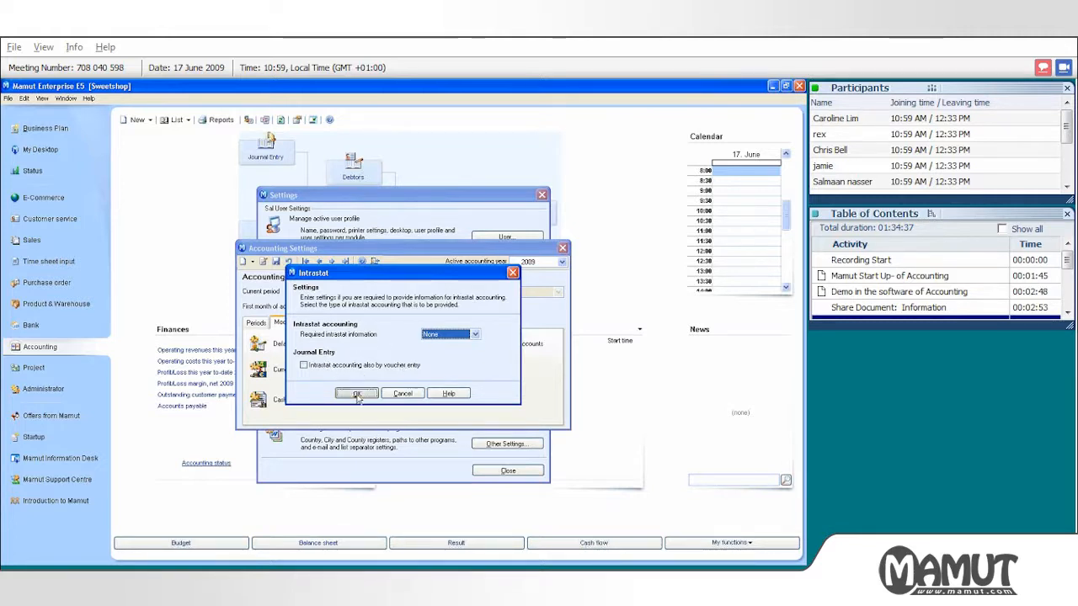
left_click(357, 395)
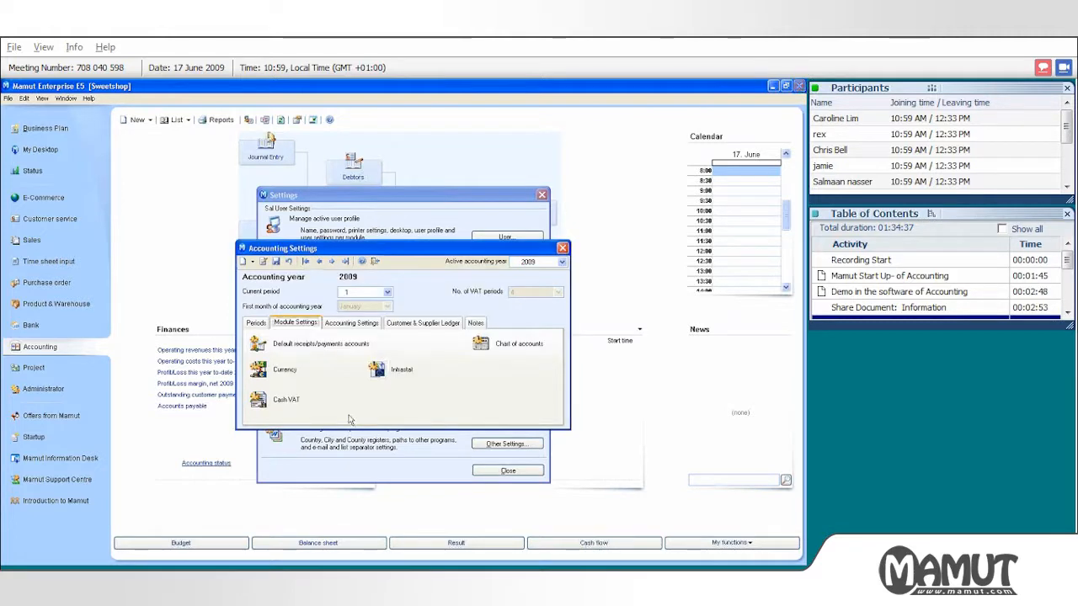
Step: Review the Cash VAT options for the VAT periods of 2009 and close the dialog
left_click(262, 405)
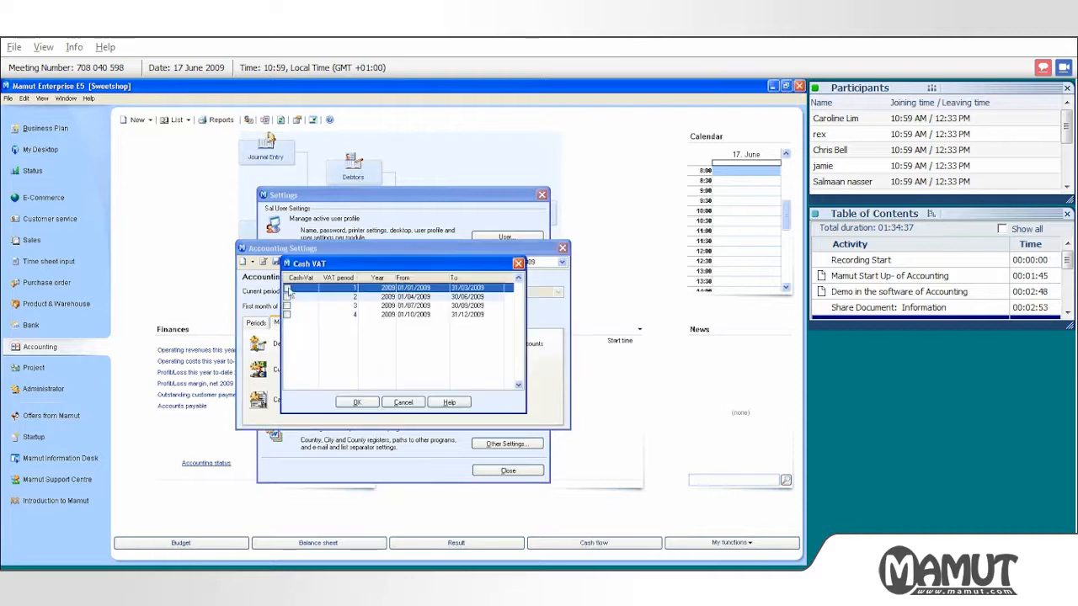
left_click(288, 301)
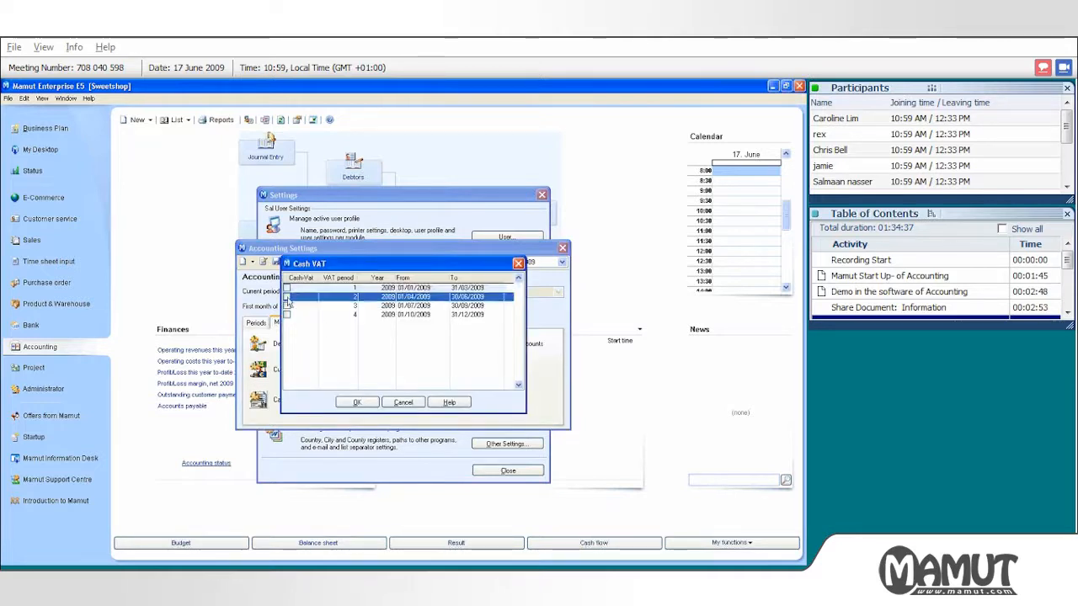
left_click(287, 316)
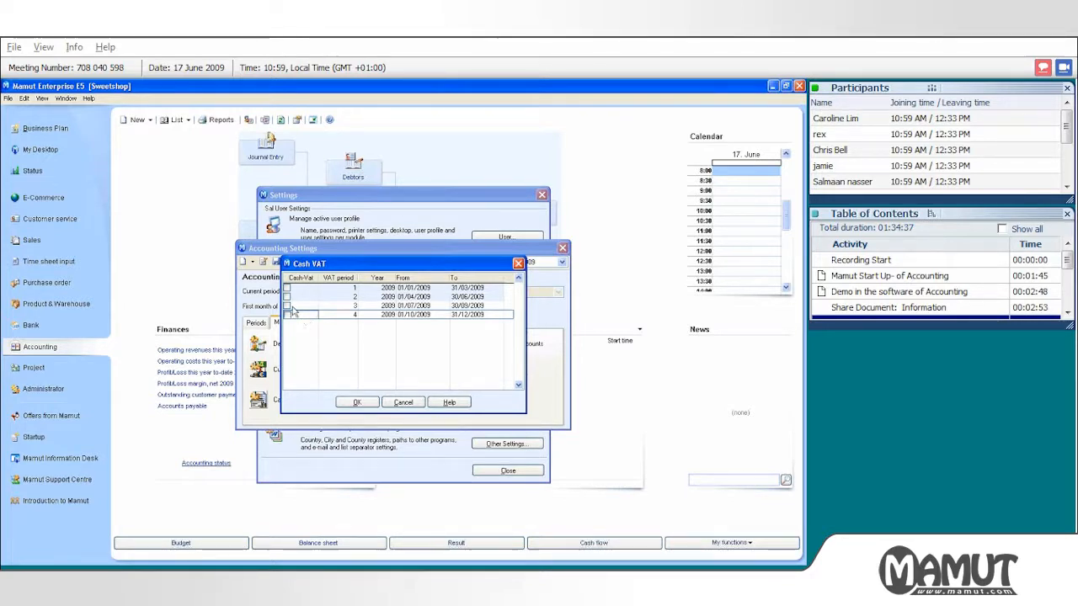
left_click(350, 402)
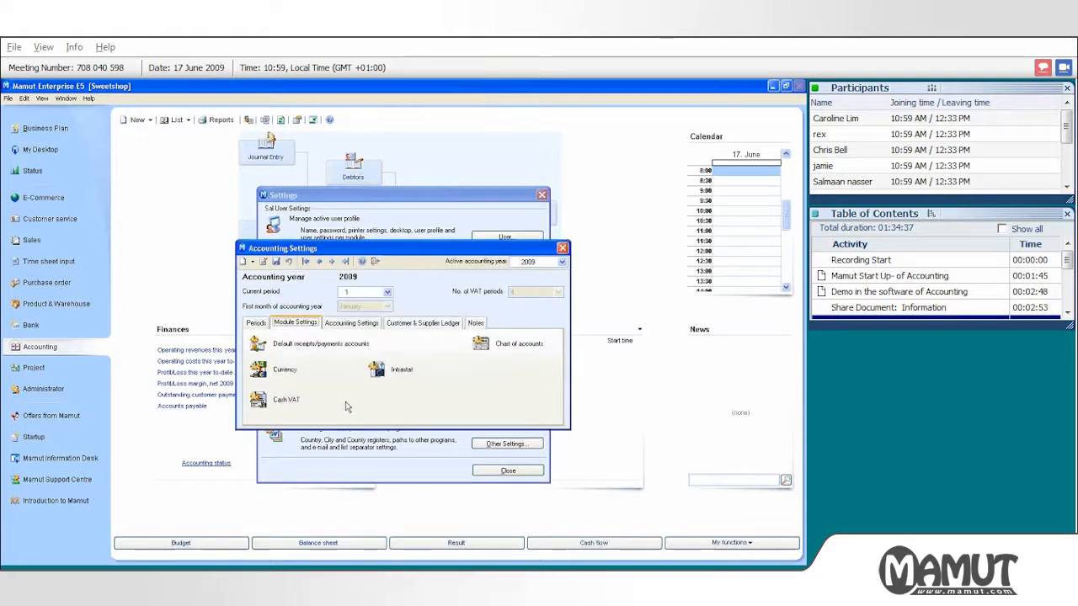
Step: Open the control accounts in the accounting settings and review the Invoice group's accounts, including the account choices for Cash invoice
left_click(358, 324)
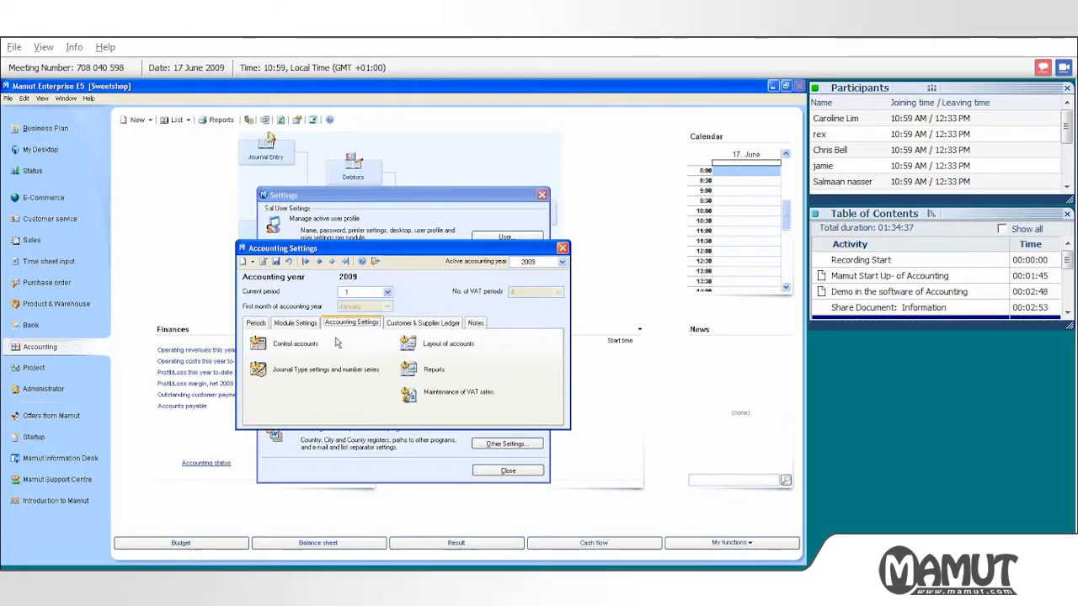
left_click(259, 345)
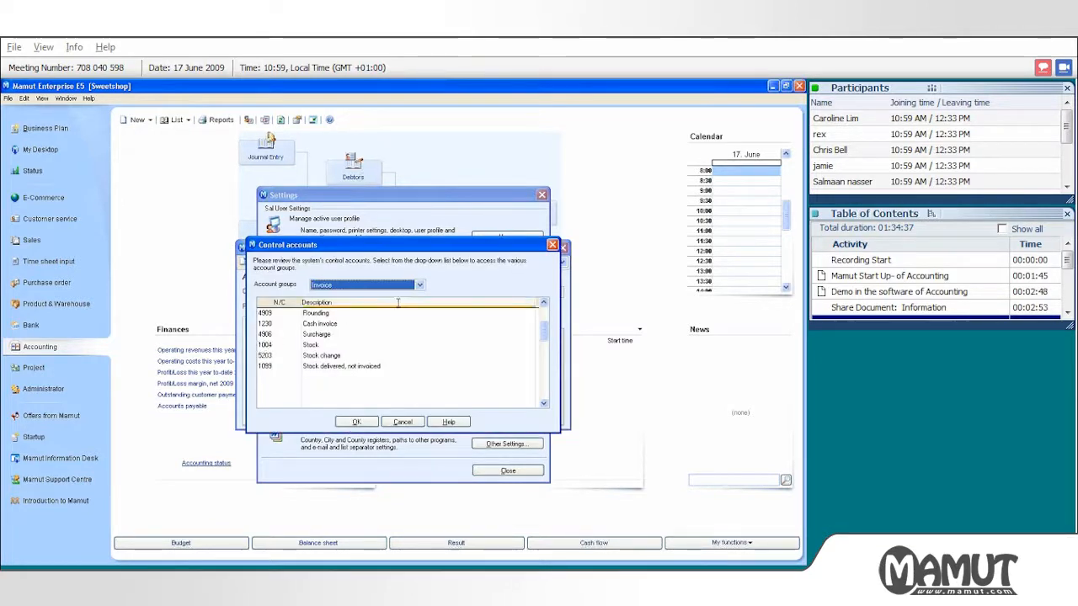
left_click(420, 285)
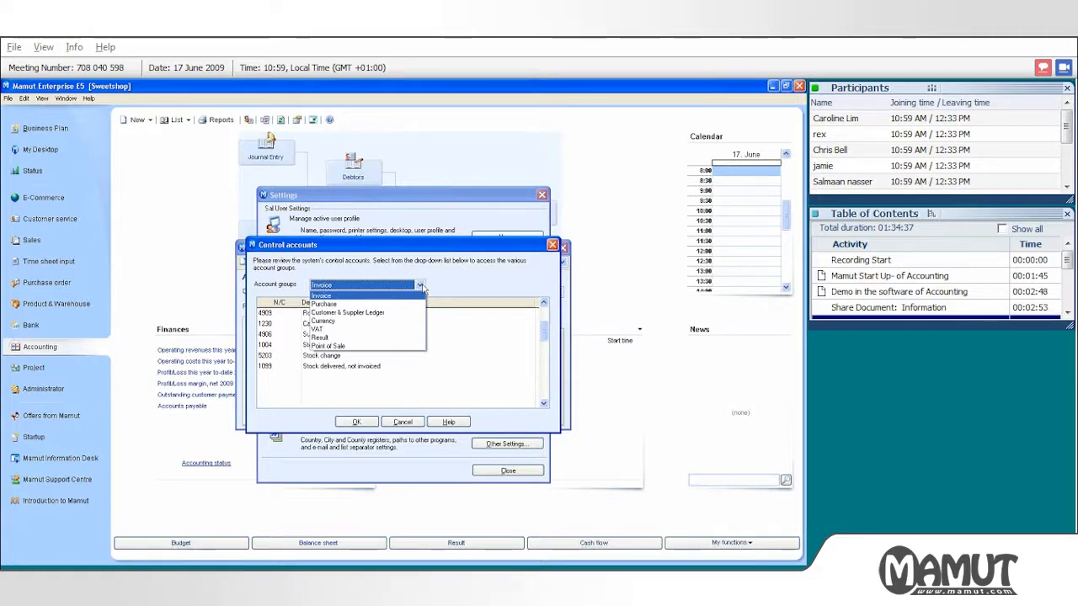
left_click(393, 298)
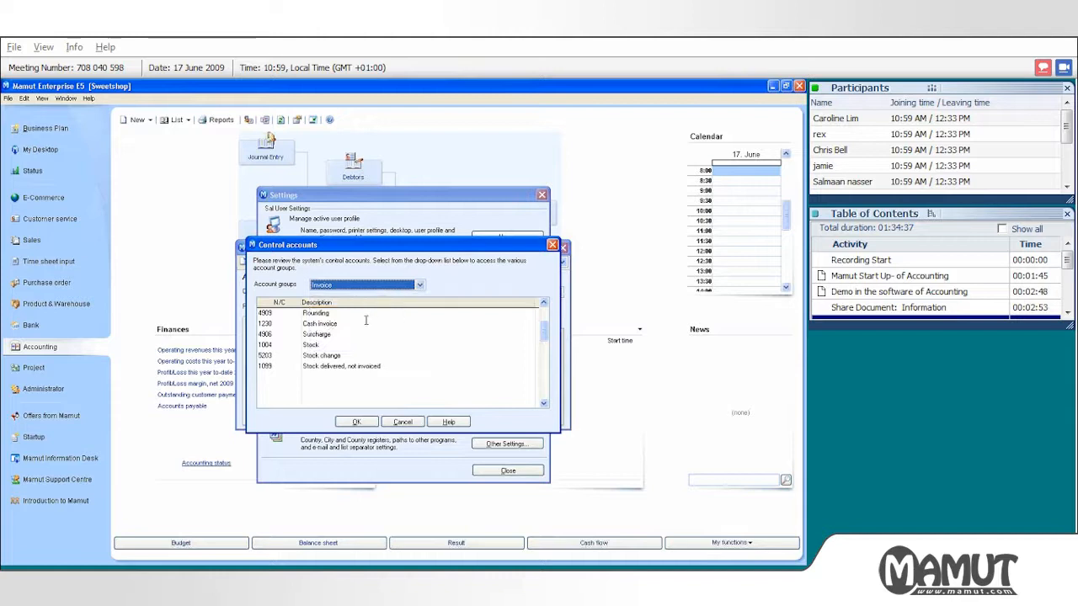
left_click(294, 323)
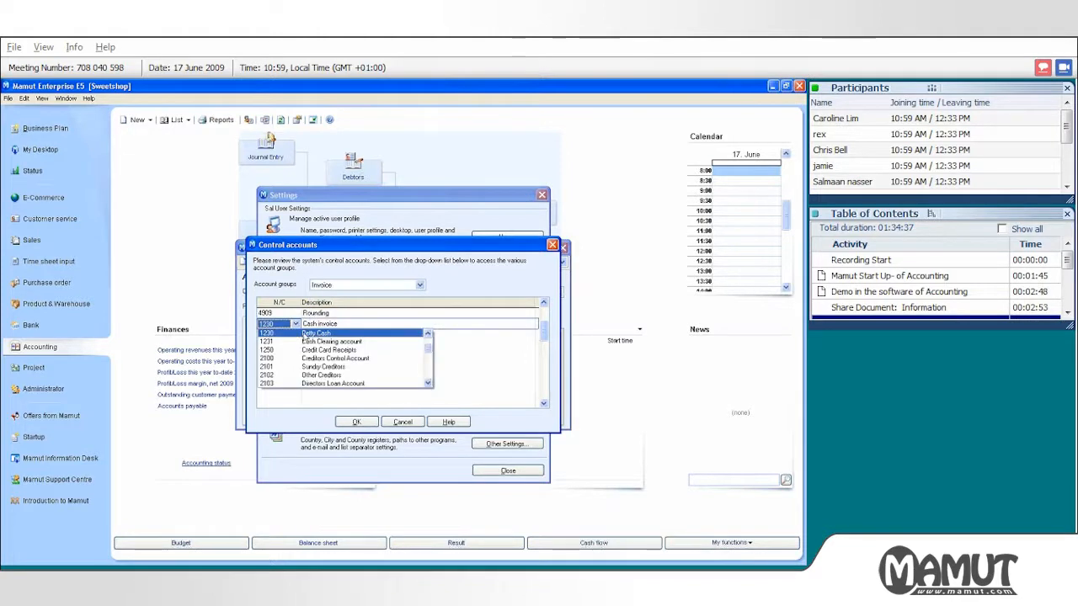
left_click(348, 301)
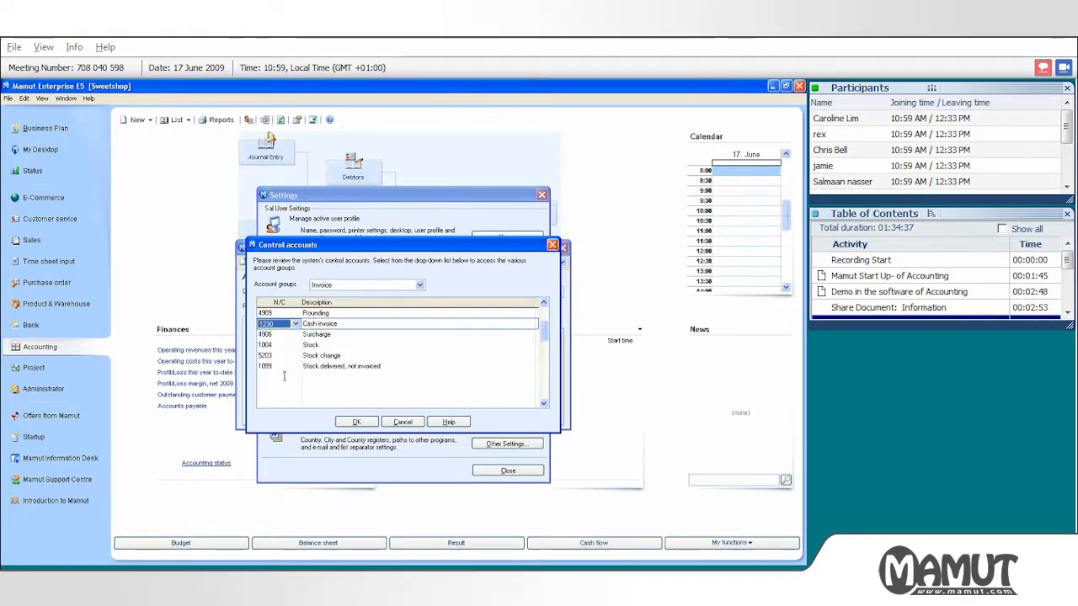
left_click(345, 313)
left_click(346, 325)
left_click(347, 335)
left_click(352, 357)
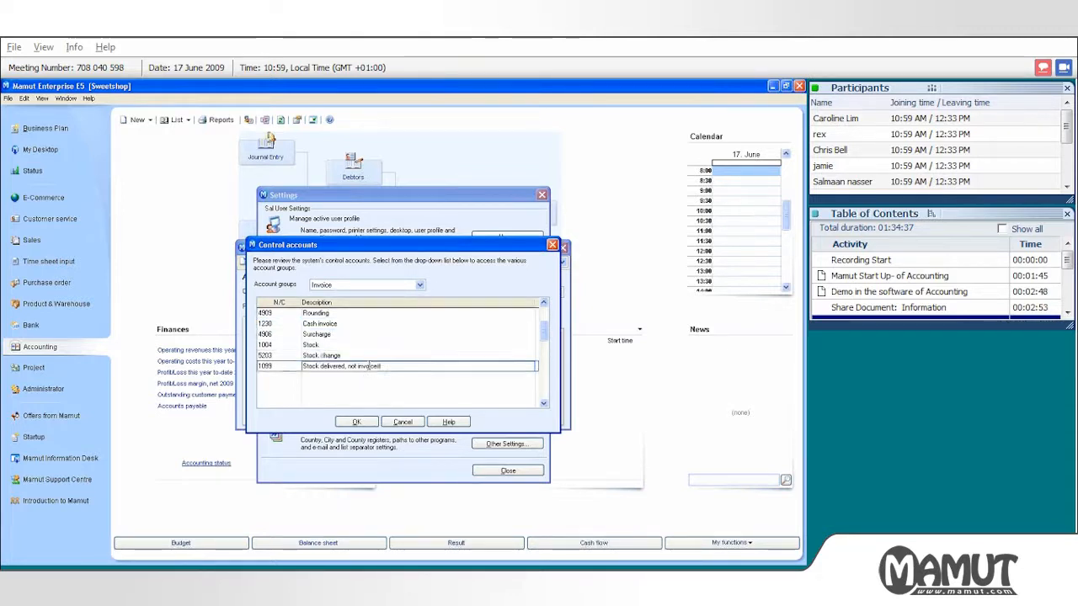
Step: Show the Customer & Supplier Ledger control accounts and examine the debtors and creditors control accounts
left_click(403, 286)
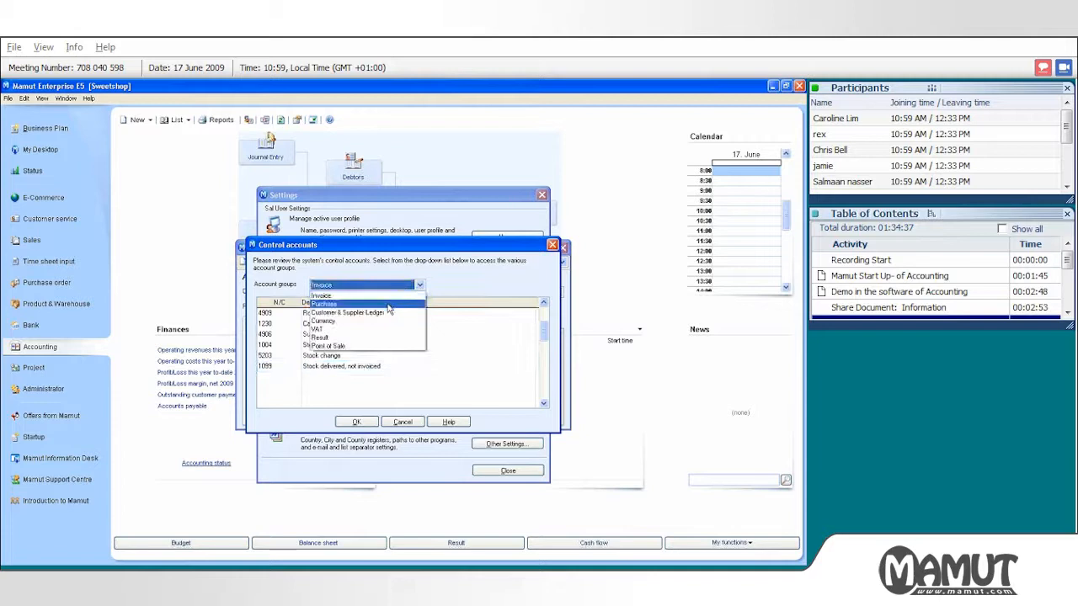
left_click(347, 312)
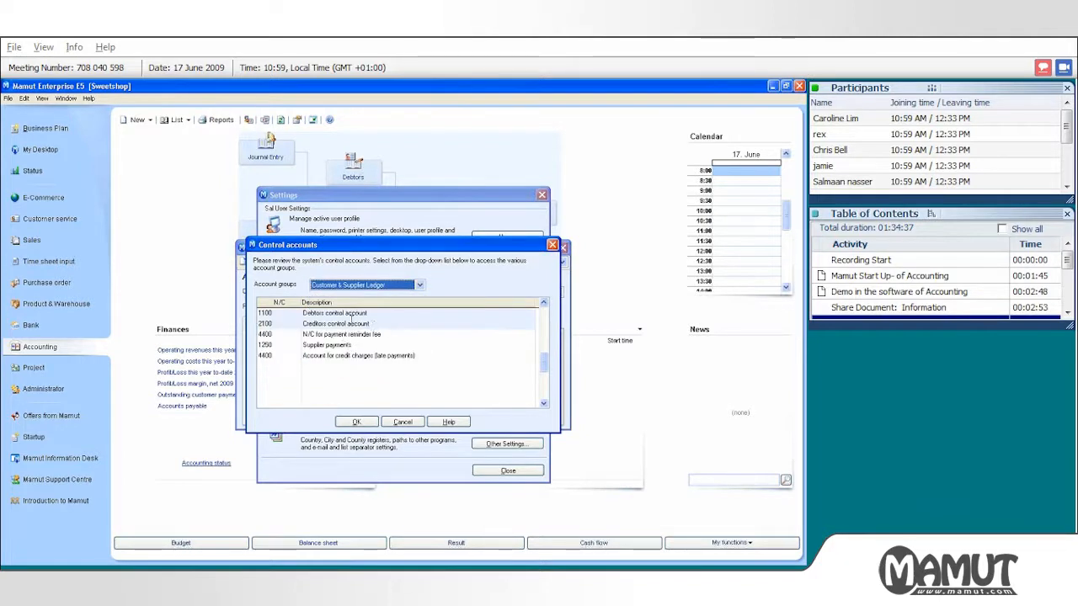
left_click(352, 322)
left_click(373, 323)
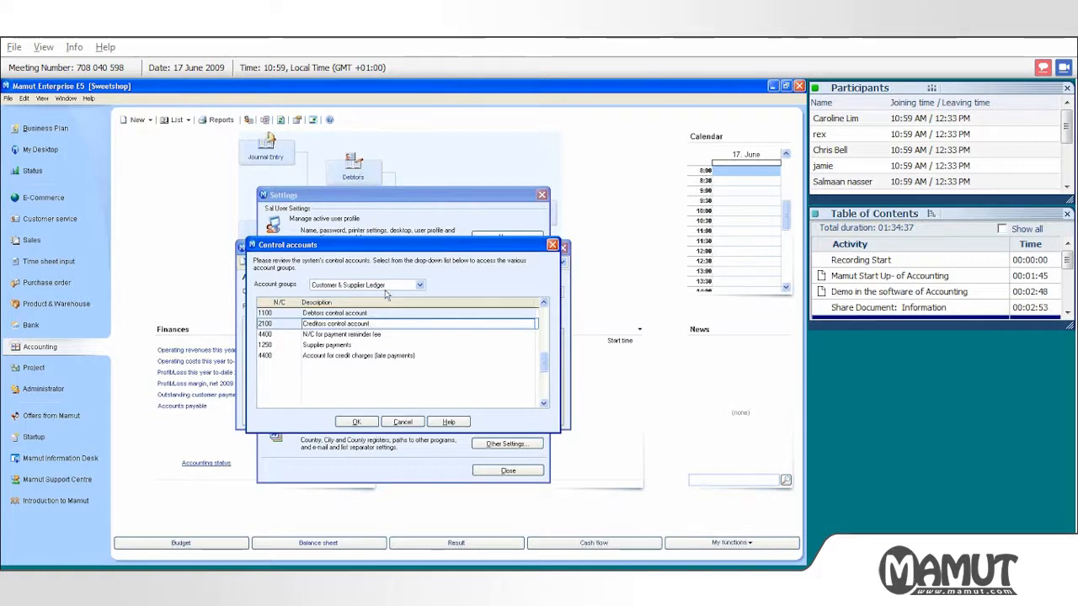
Step: Review the control accounts in the VAT and Currency groups, then close the control accounts dialog
left_click(419, 284)
left_click(384, 330)
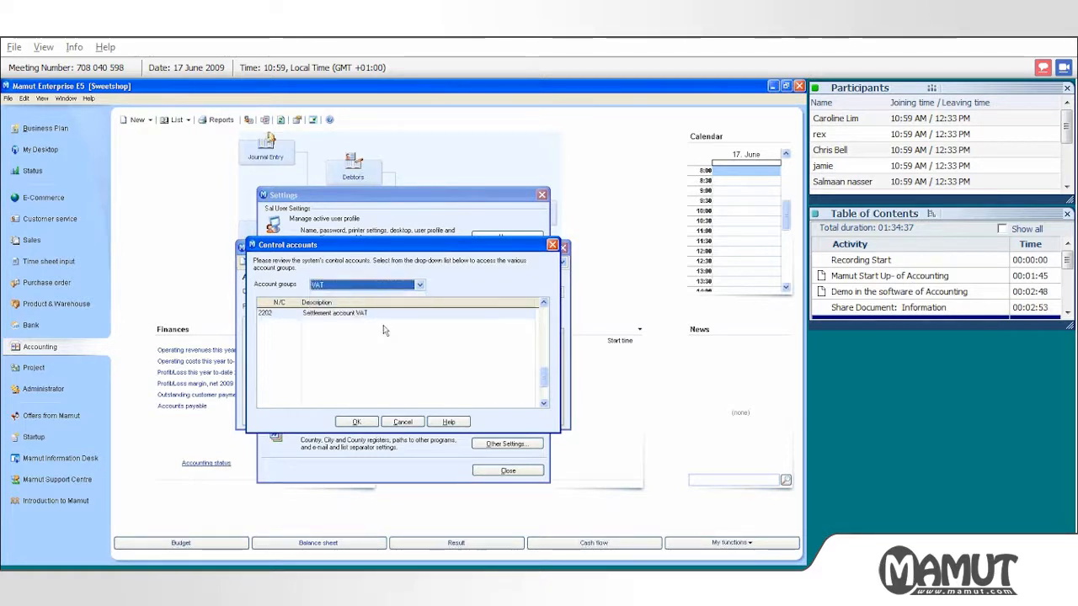
left_click(419, 286)
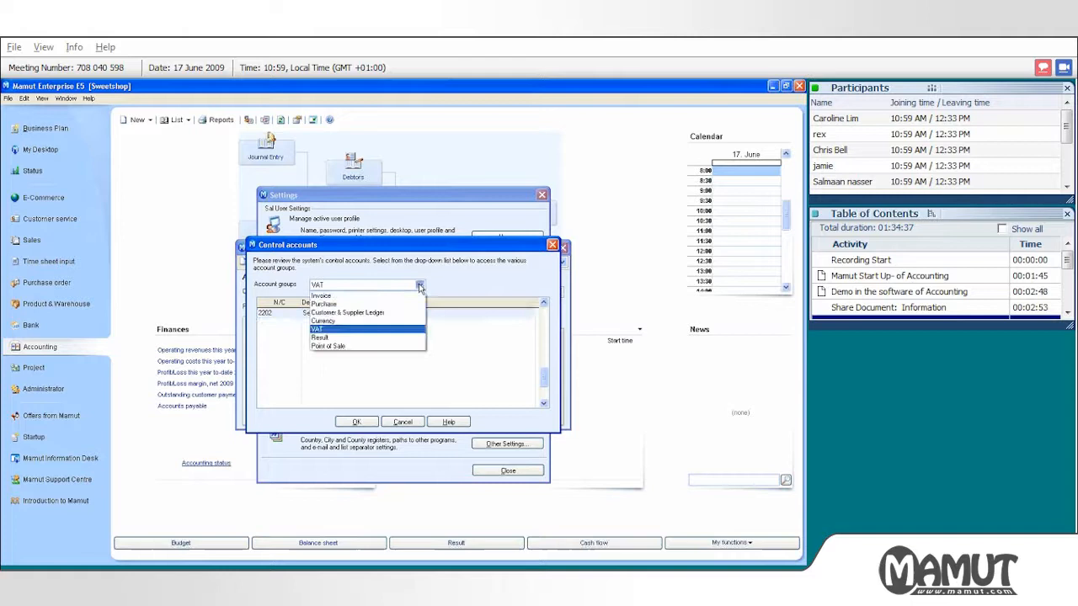
left_click(379, 326)
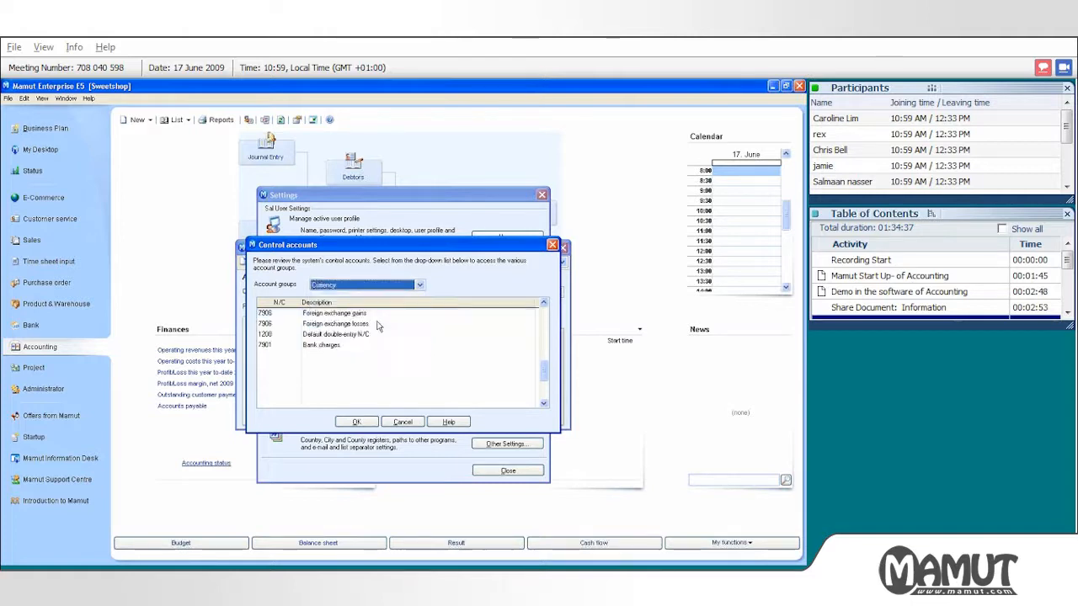
left_click(345, 323)
left_click(341, 345)
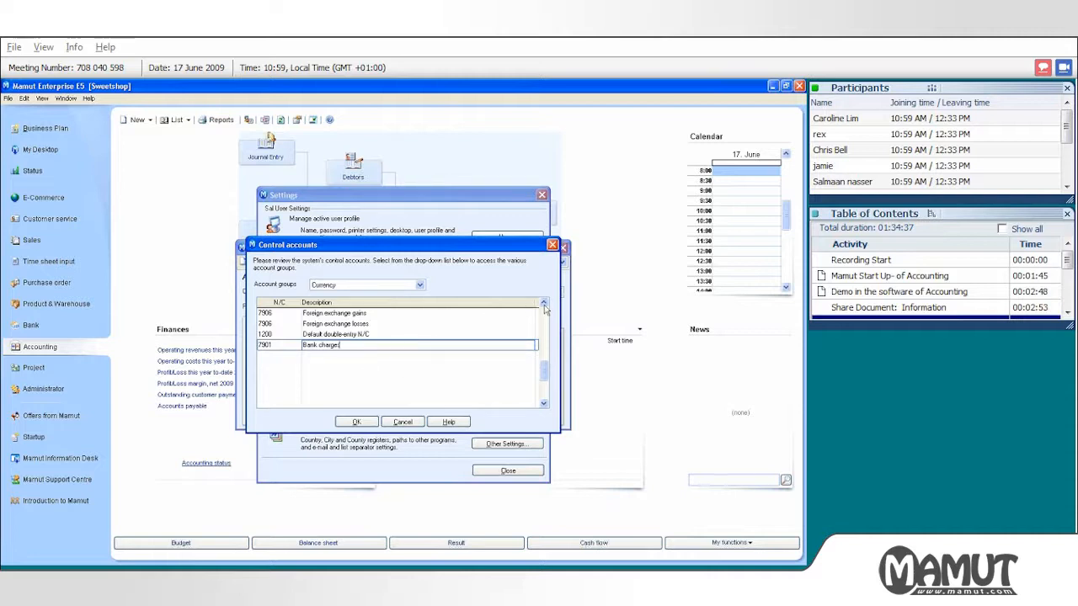
left_click(356, 422)
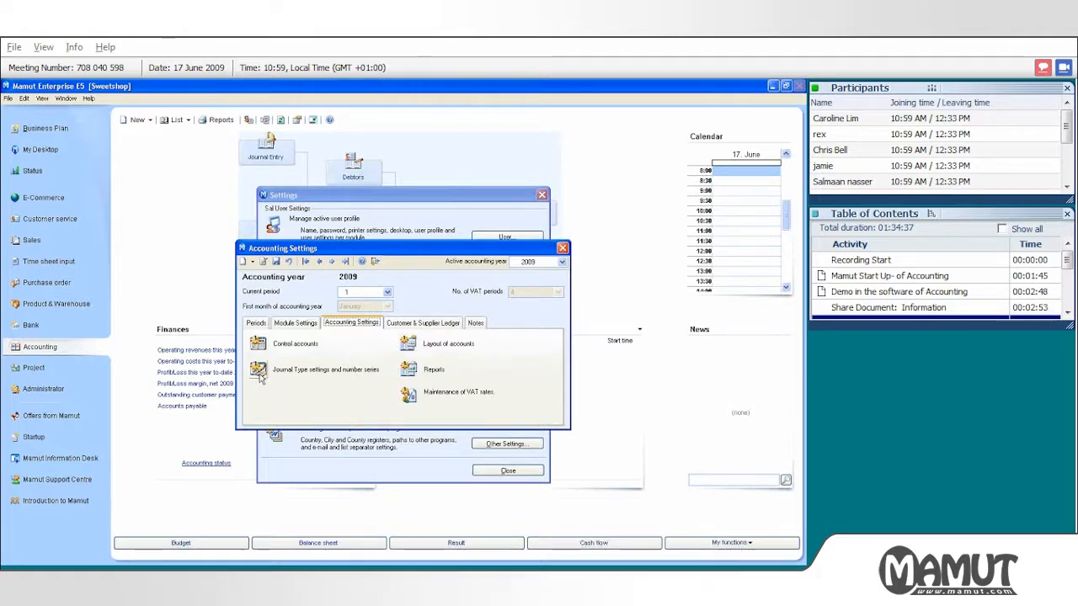
Step: Open the journal type settings and examine the Purchase Invoice, Sales Credit Note and Bank Payment/Receipt journal types
left_click(259, 375)
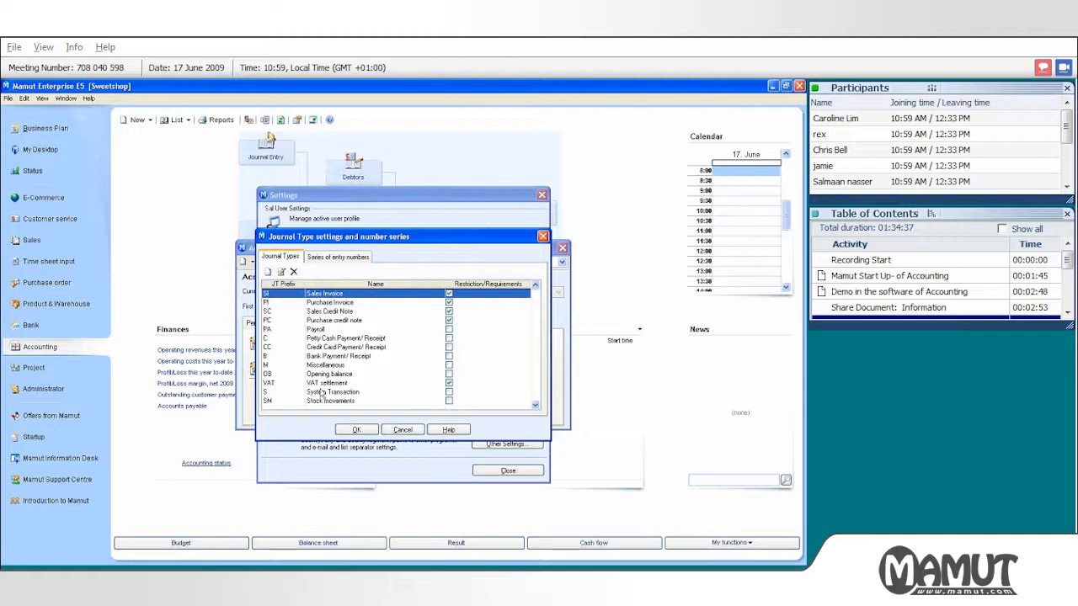
left_click(275, 304)
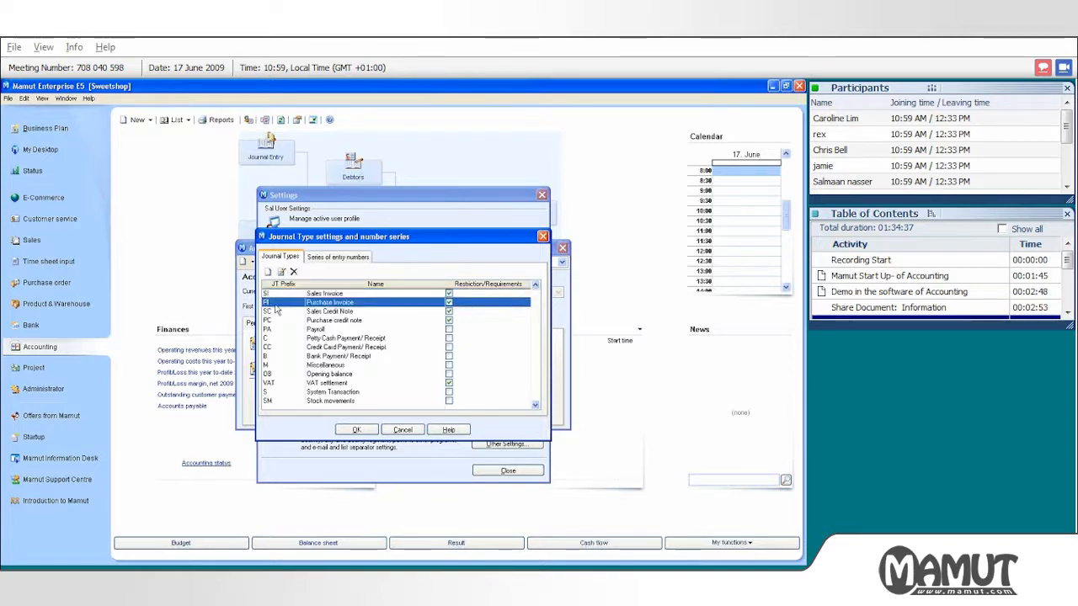
left_click(276, 312)
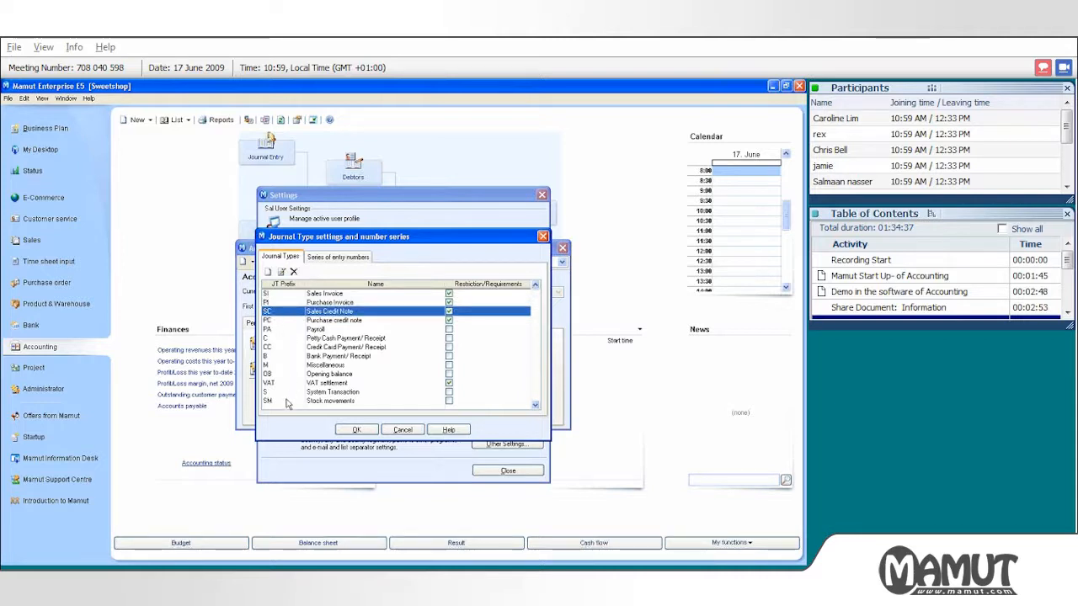
left_click(292, 357)
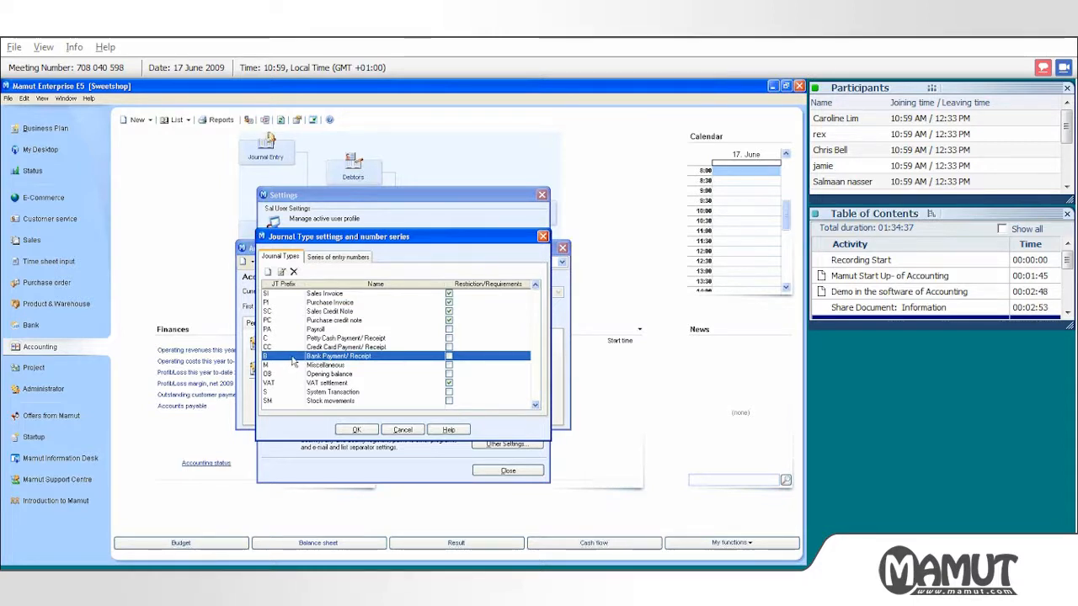
Step: Review the next and first entry numbers for each journal type and close the journal type settings
left_click(330, 257)
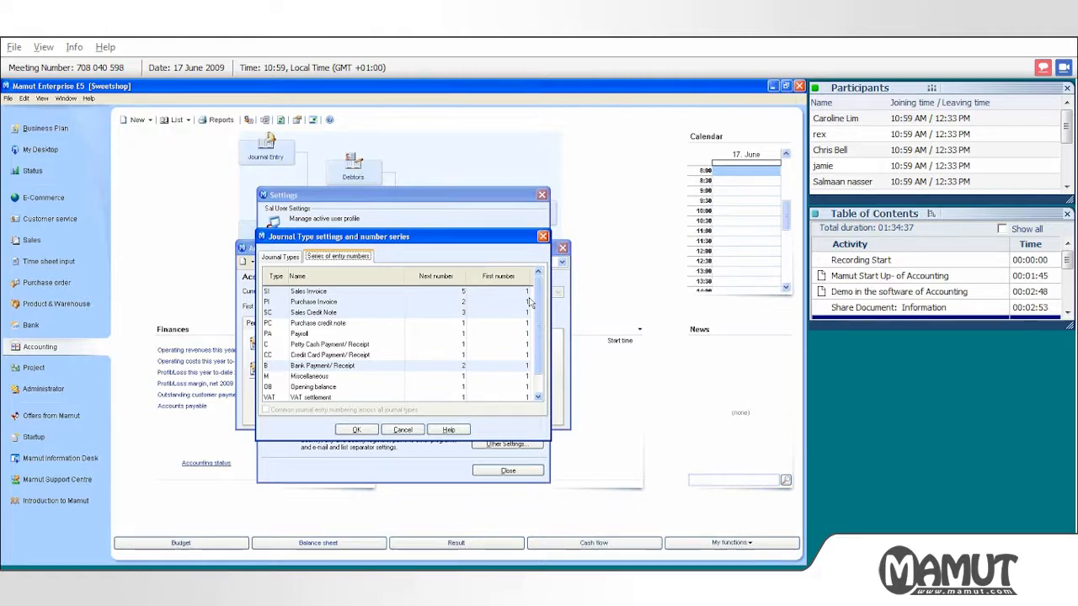
left_click(473, 325)
left_click(455, 325)
left_click(497, 334)
left_click(505, 344)
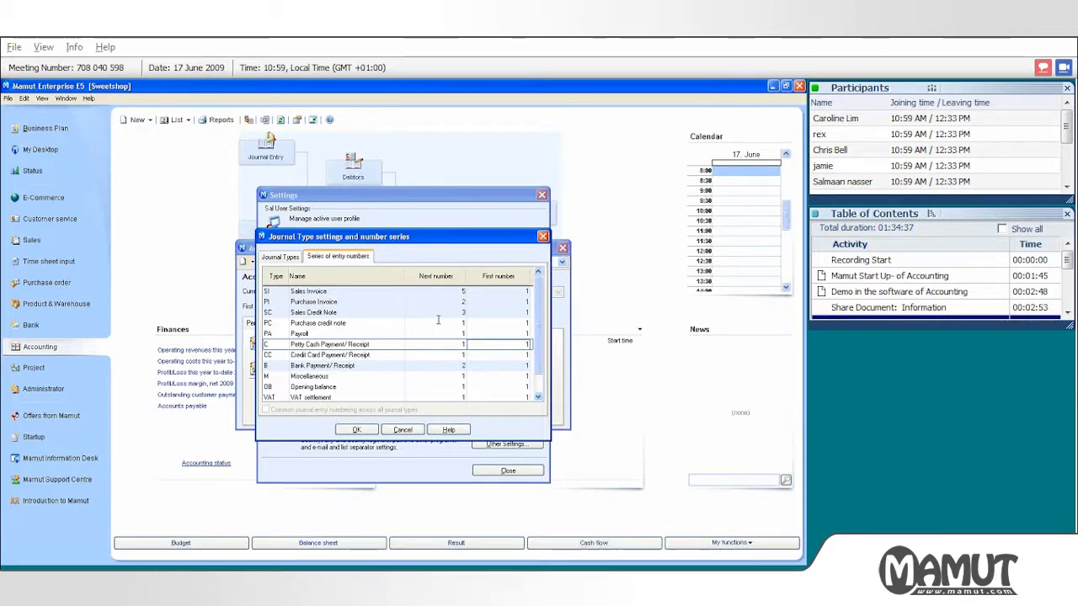
left_click(356, 430)
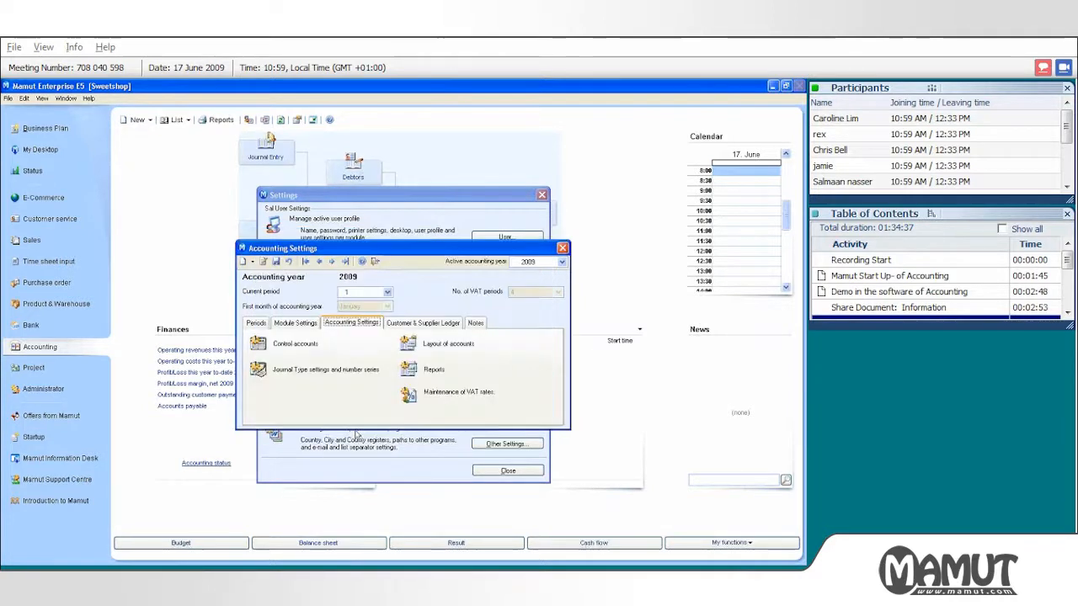
Step: Review the layout of accounts groups and the profit & loss and balance sheet report settings, closing each dialog after checking it
left_click(409, 345)
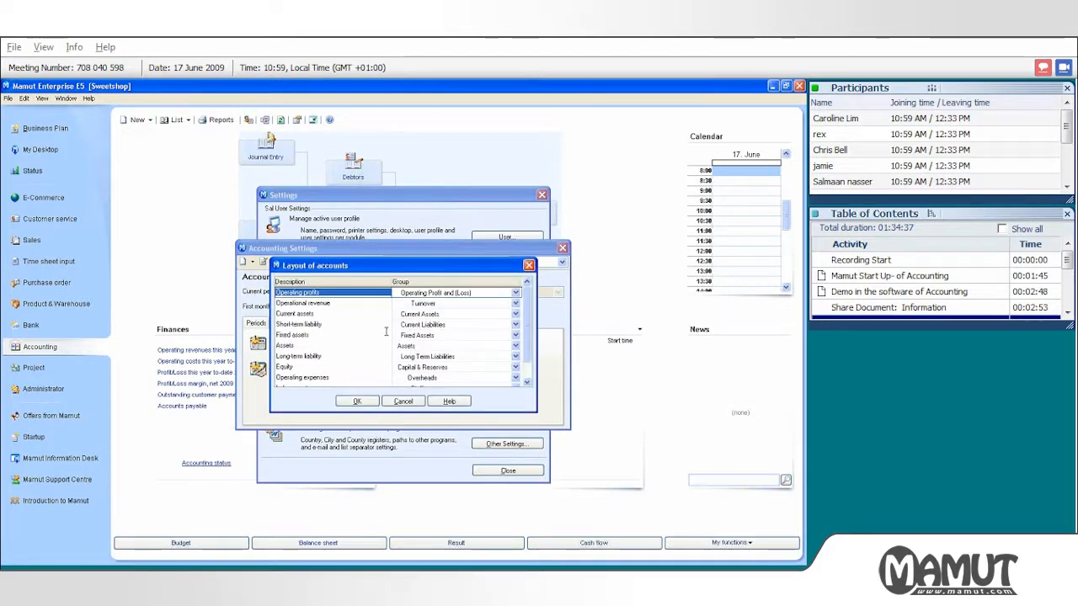
scroll(522, 305, "down", 2)
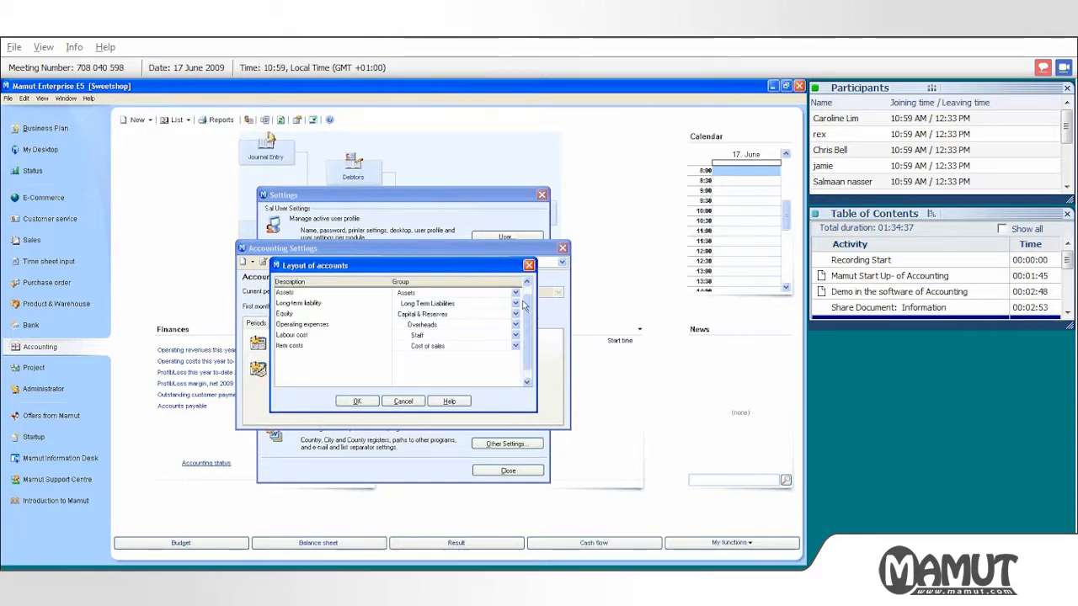
scroll(522, 304, "up", 2)
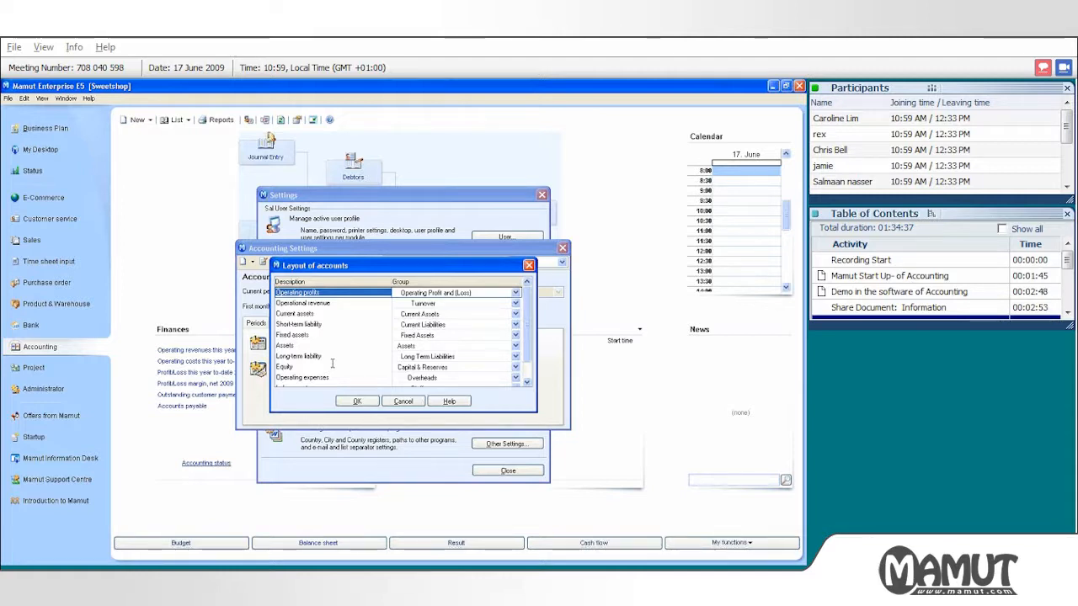
left_click(357, 402)
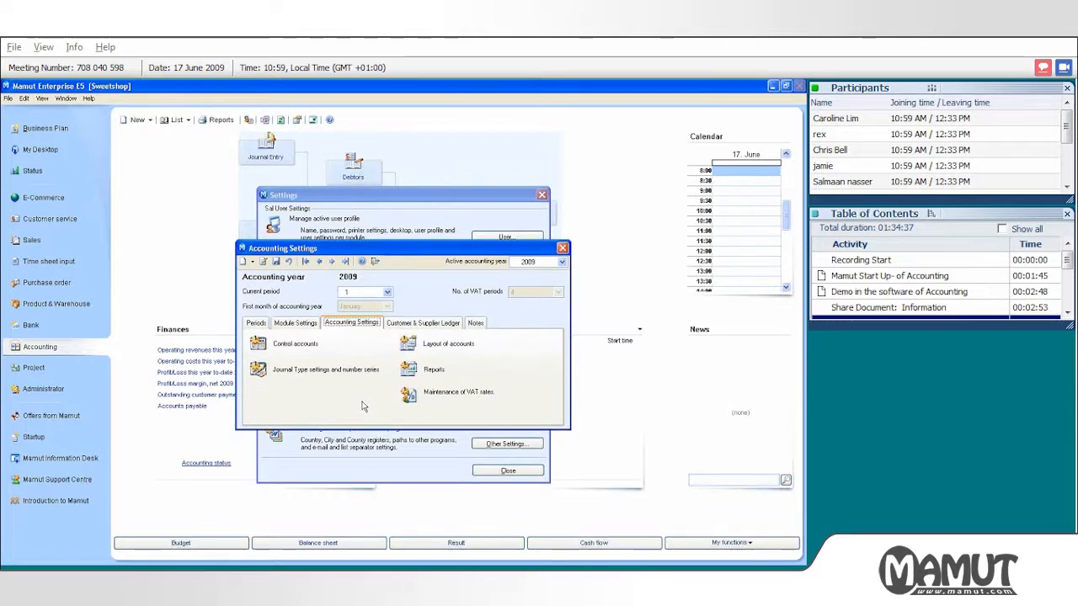
left_click(410, 370)
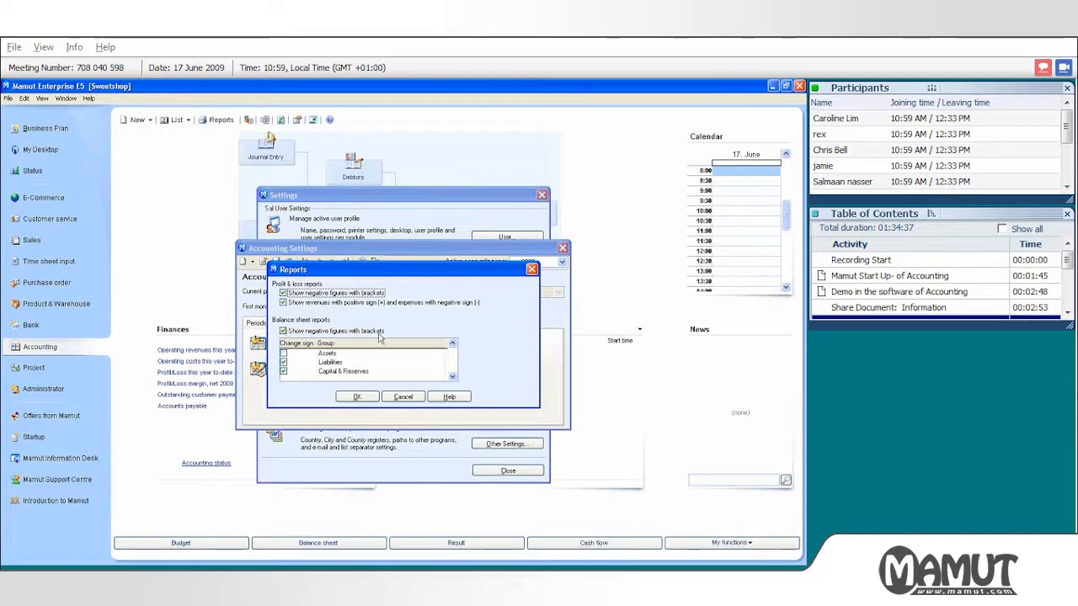
left_click(357, 397)
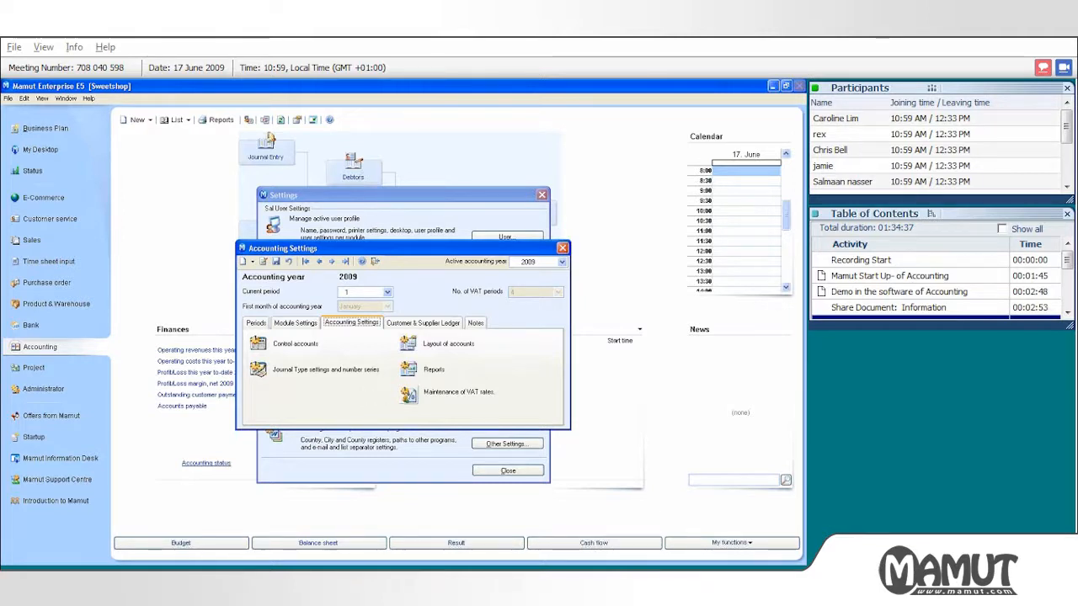
Step: Open the maintenance of VAT rates and examine the full list of VAT codes and their percentages
left_click(410, 397)
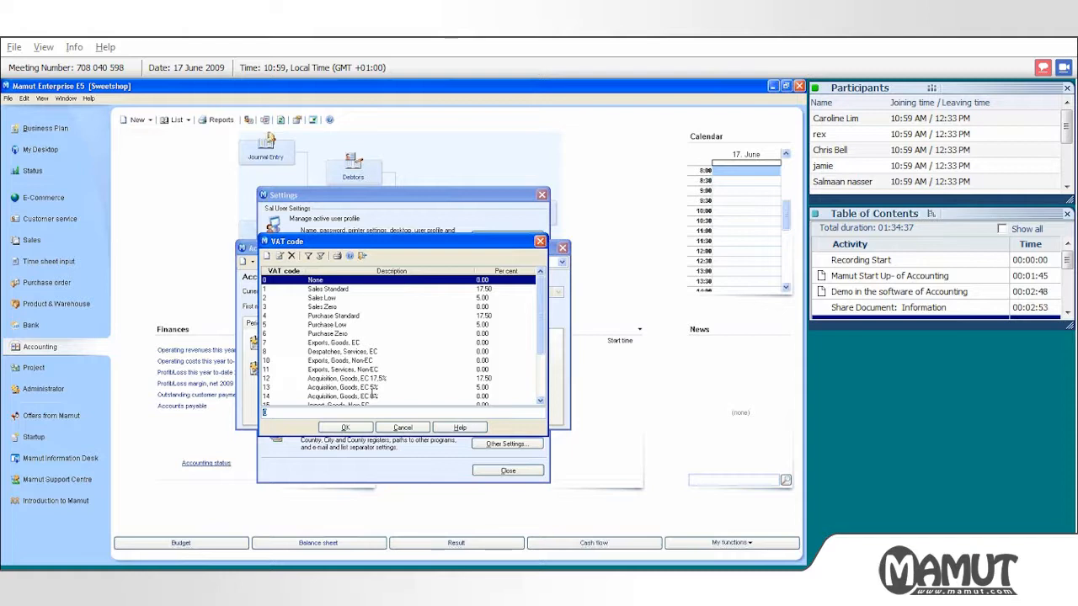
left_click(541, 363)
left_click(541, 291)
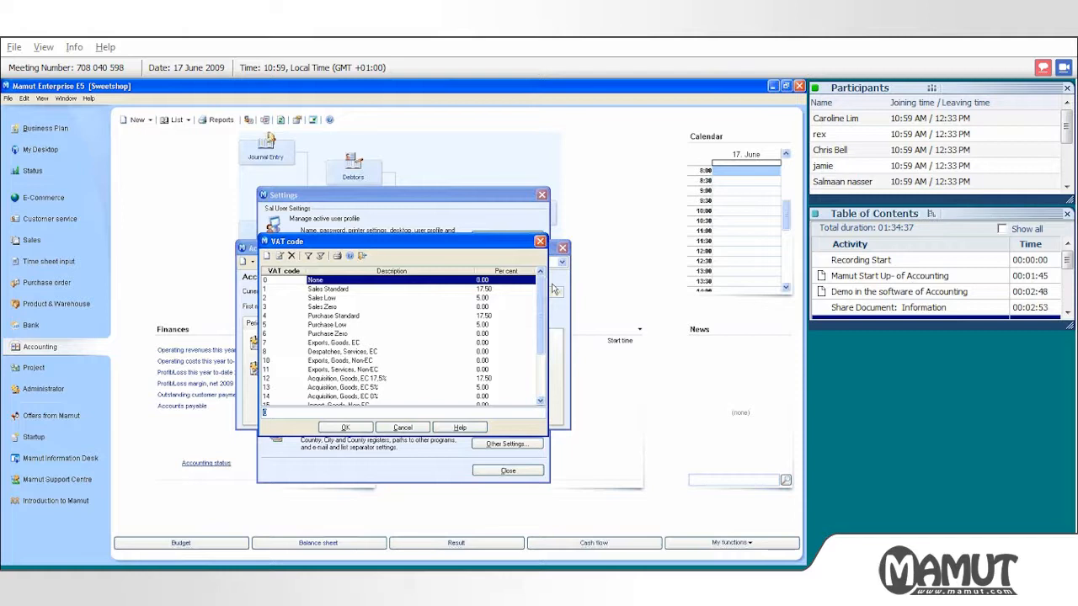
left_click_drag(542, 298, 539, 341)
left_click(530, 334)
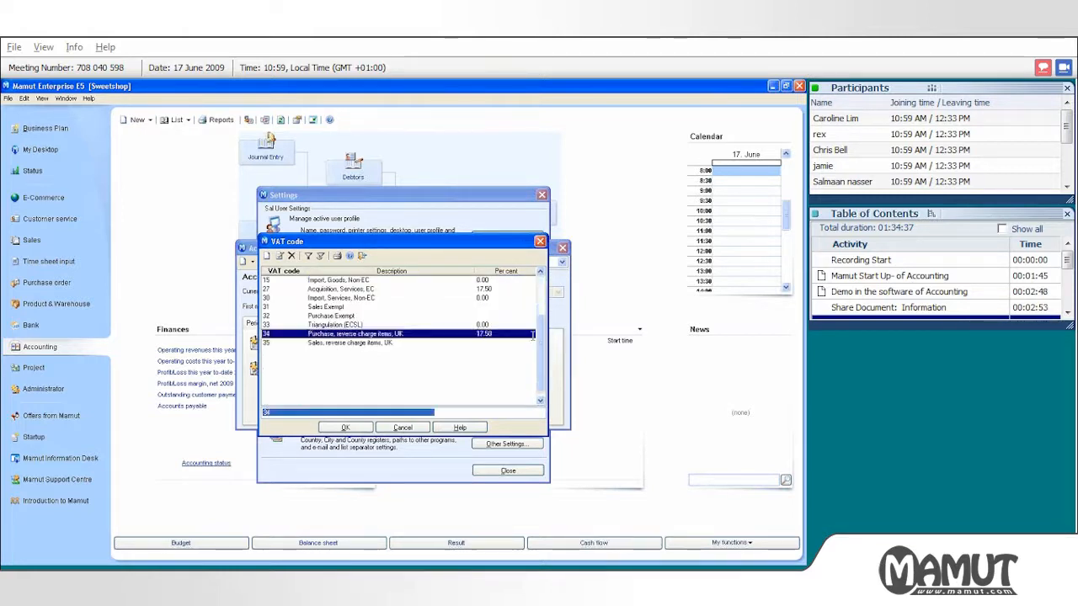
left_click(542, 277)
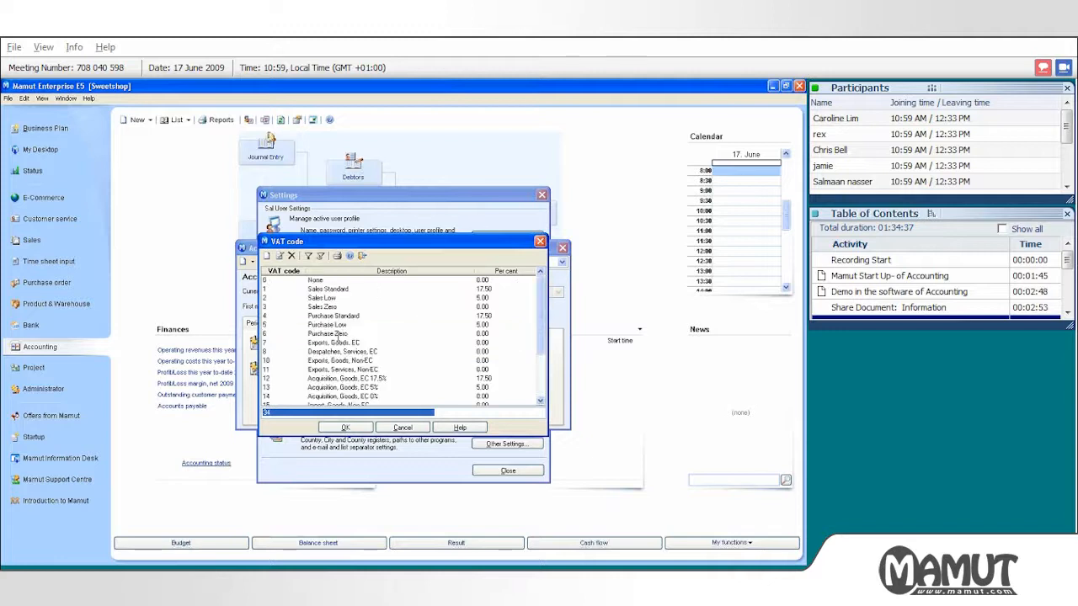
Step: Inspect the details of VAT code 7 (Exports, Goods, EC) without changes, then view the VAT code list again and close it
double_click(327, 340)
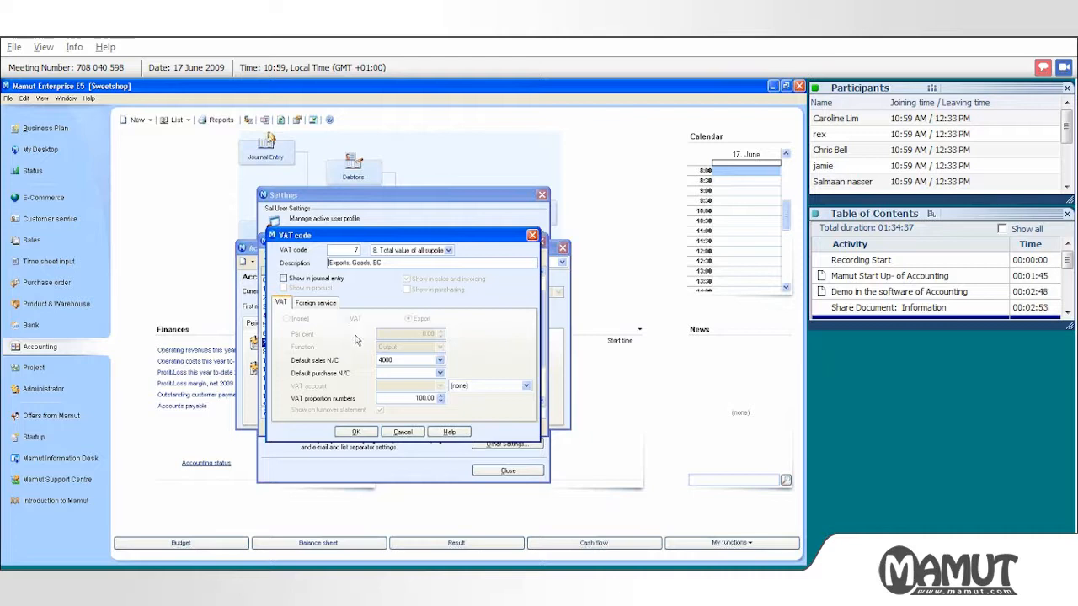
left_click(406, 433)
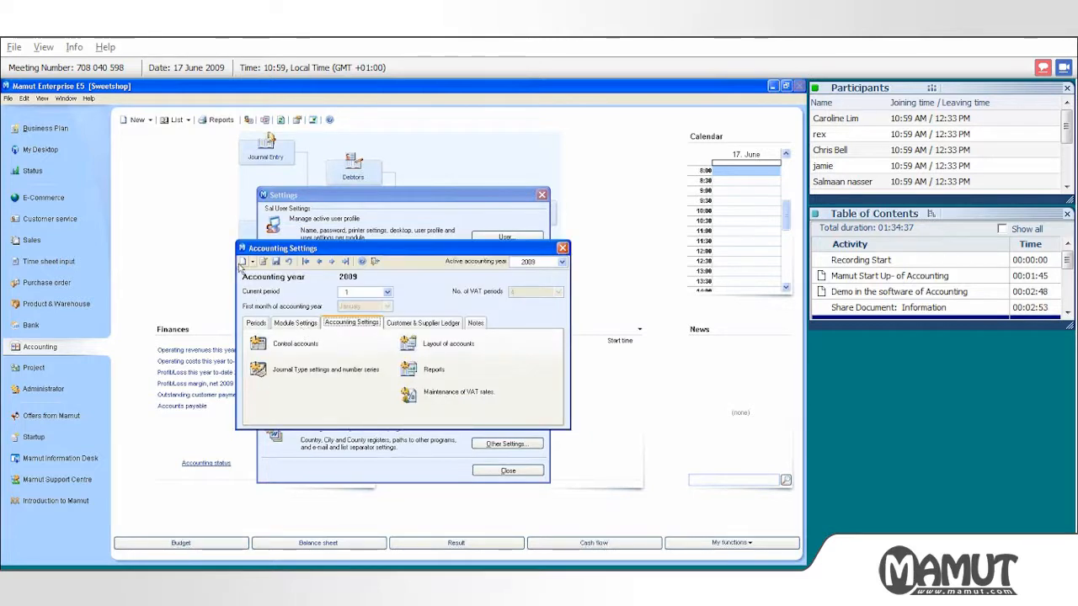
left_click(409, 394)
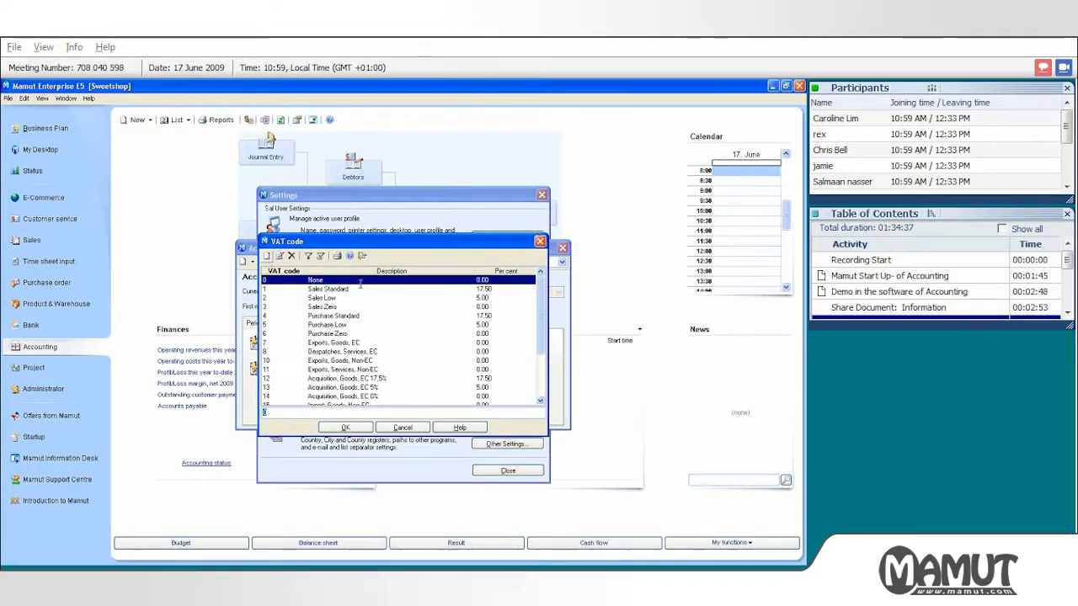
left_click(418, 426)
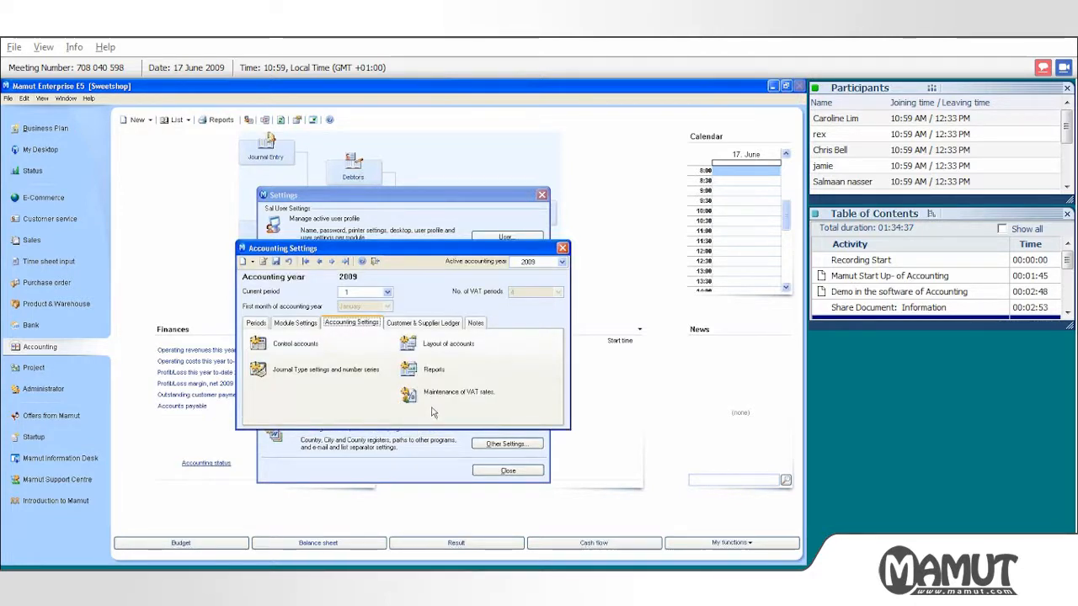
Step: Enable credit charges to customers who do not pay by the due date and check the payment reminder settings in the customer and supplier ledger
left_click(418, 323)
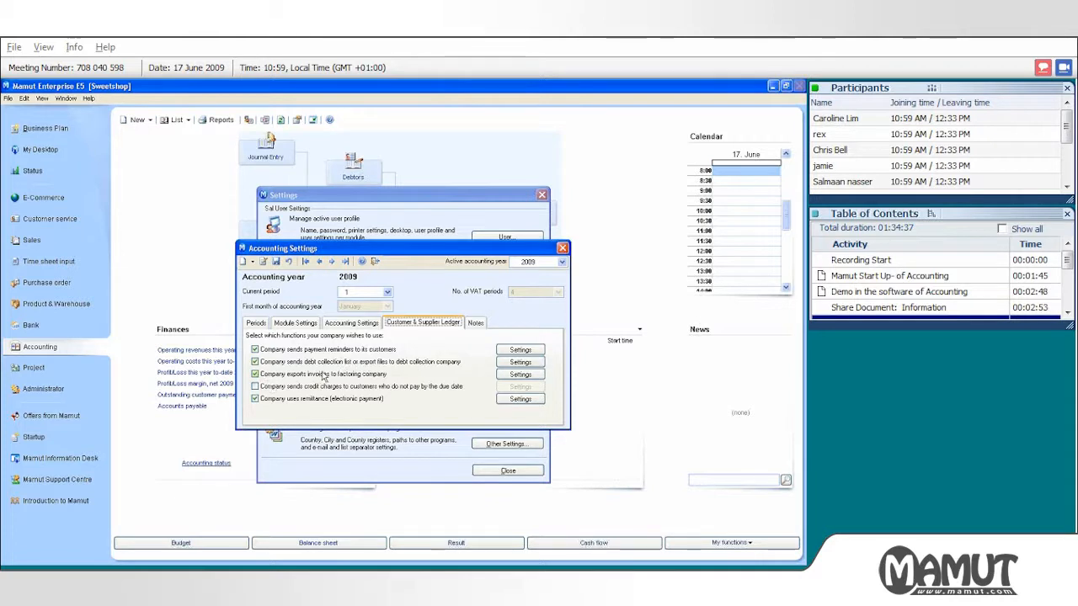
left_click(255, 386)
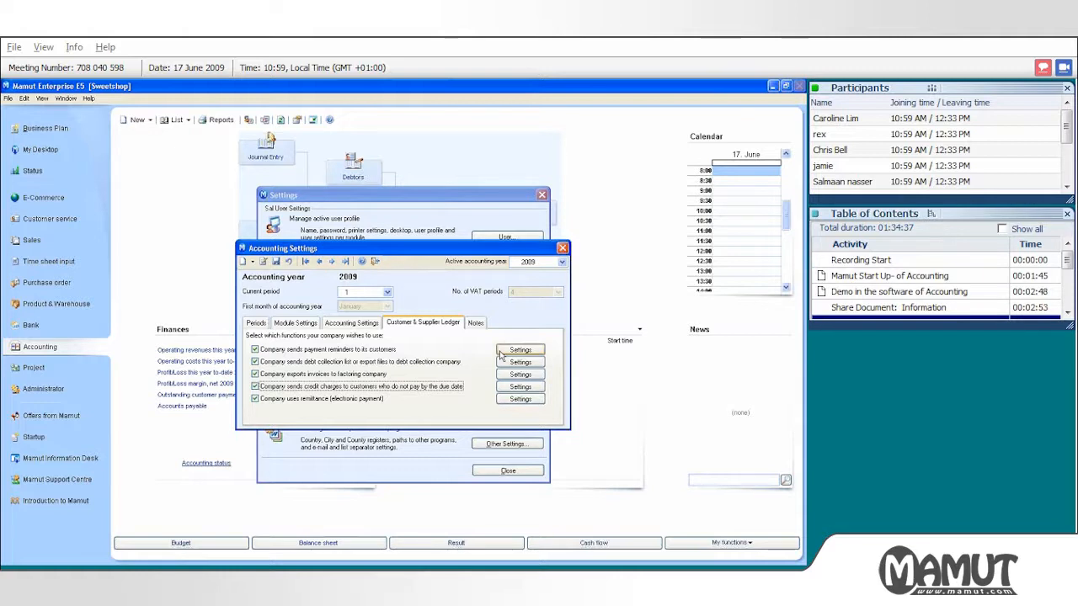
left_click(500, 354)
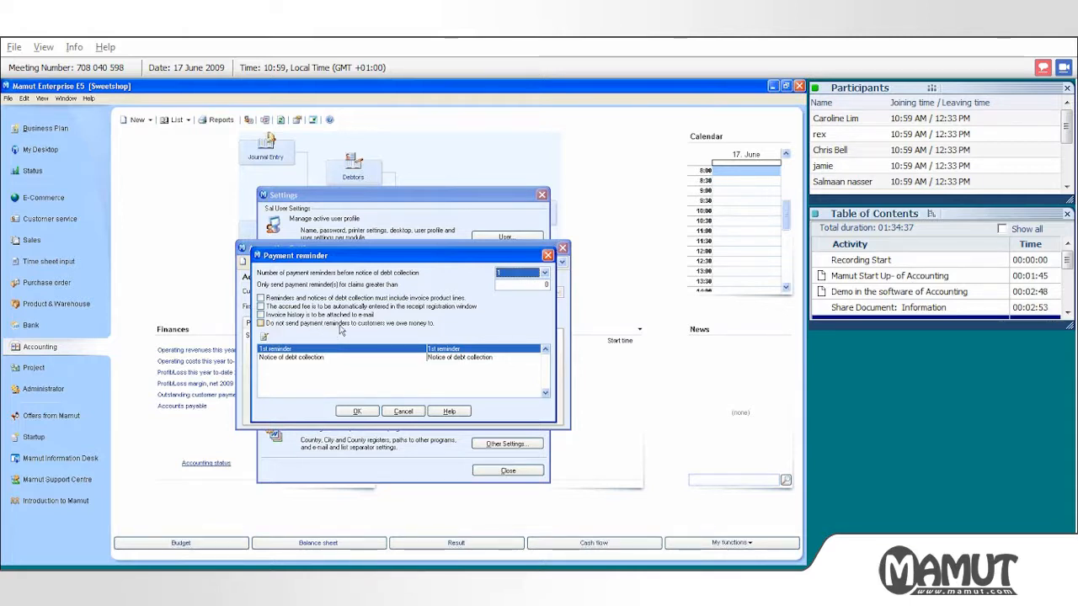
left_click(355, 412)
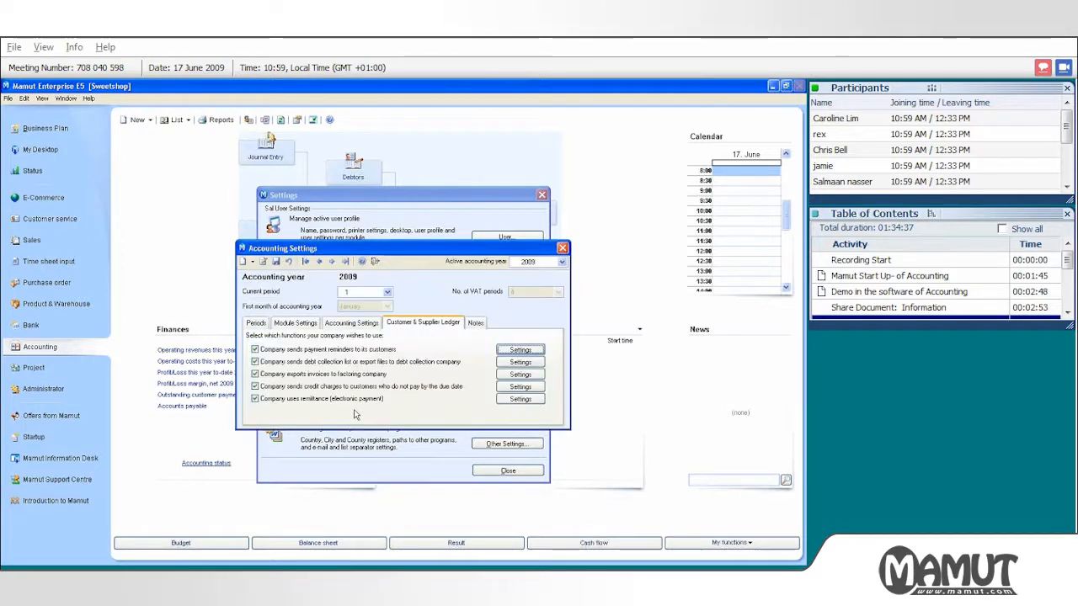
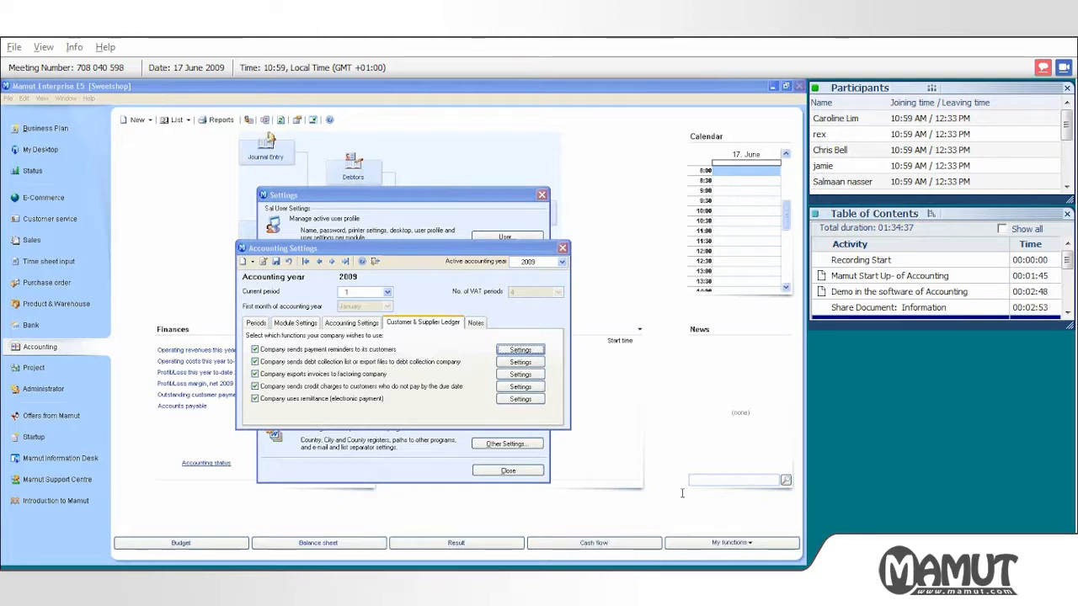
Step: Reopen the control accounts, review the Currency account group and close the dialog
left_click(368, 330)
left_click(265, 350)
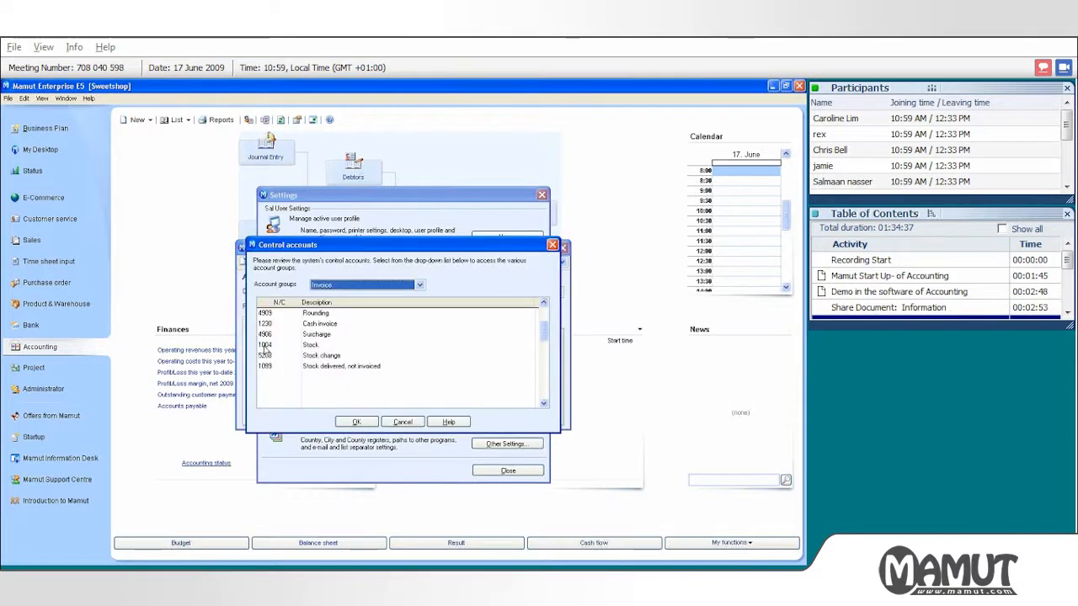
left_click(418, 285)
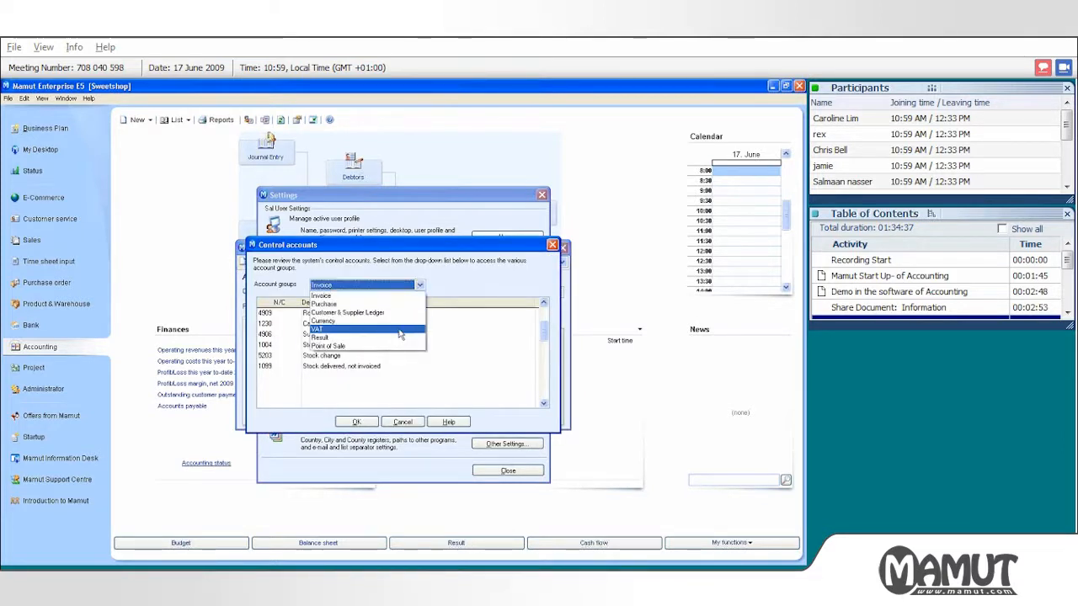
left_click(400, 321)
left_click(378, 316)
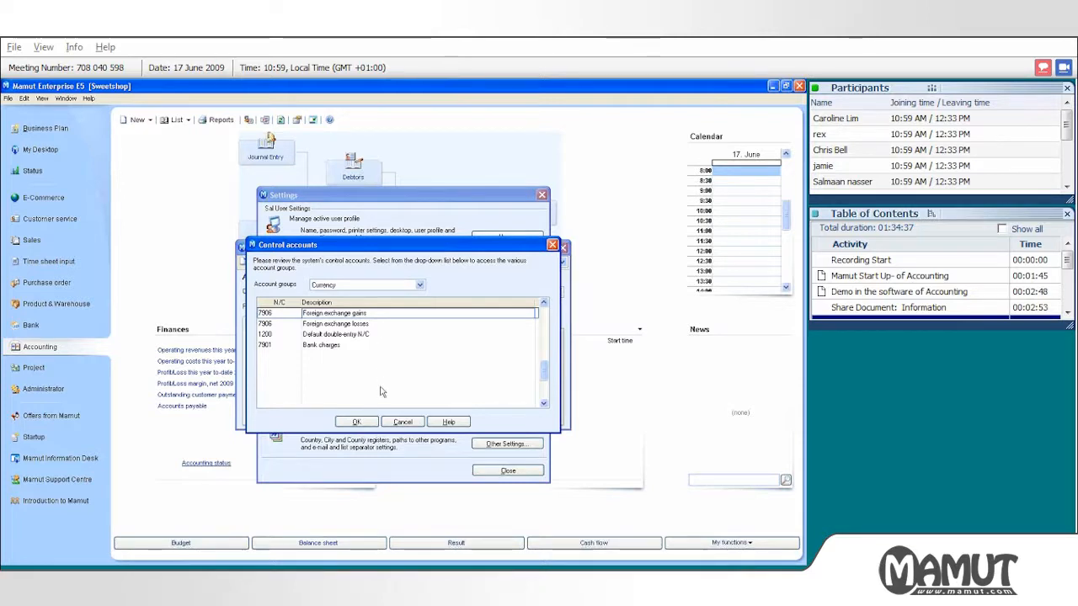
left_click(356, 422)
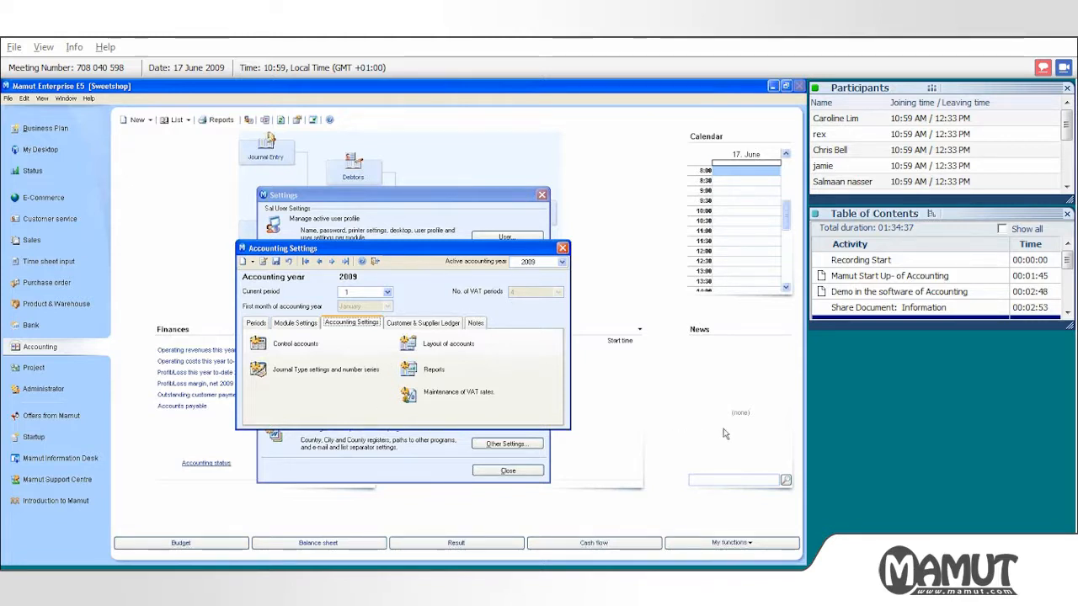
Step: Review the VAT code list again down to its end, check the details of VAT code 0 (None) and close it
left_click(609, 427)
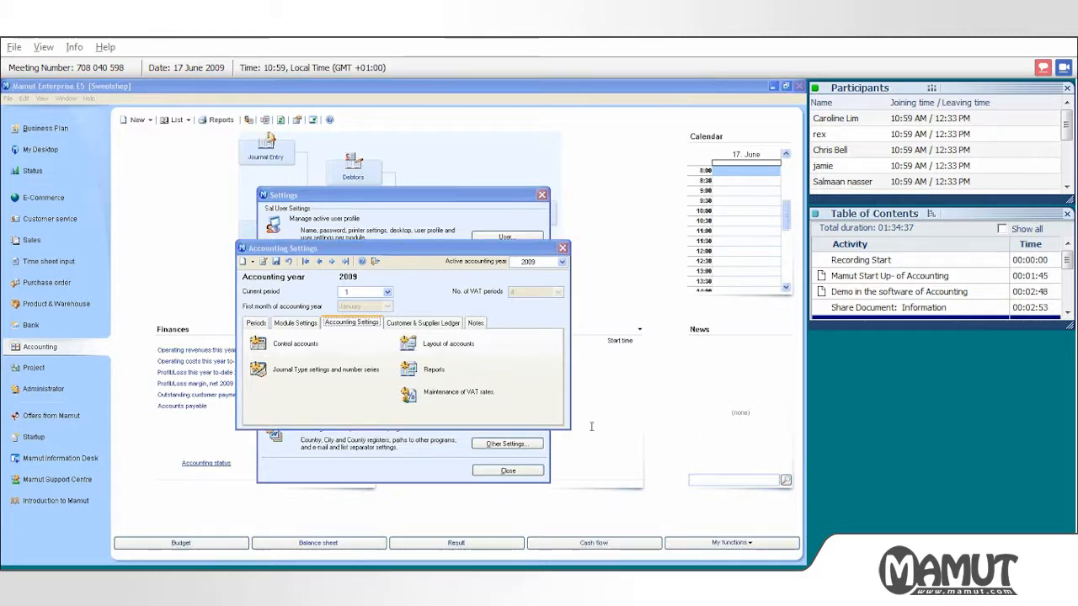
left_click(429, 397)
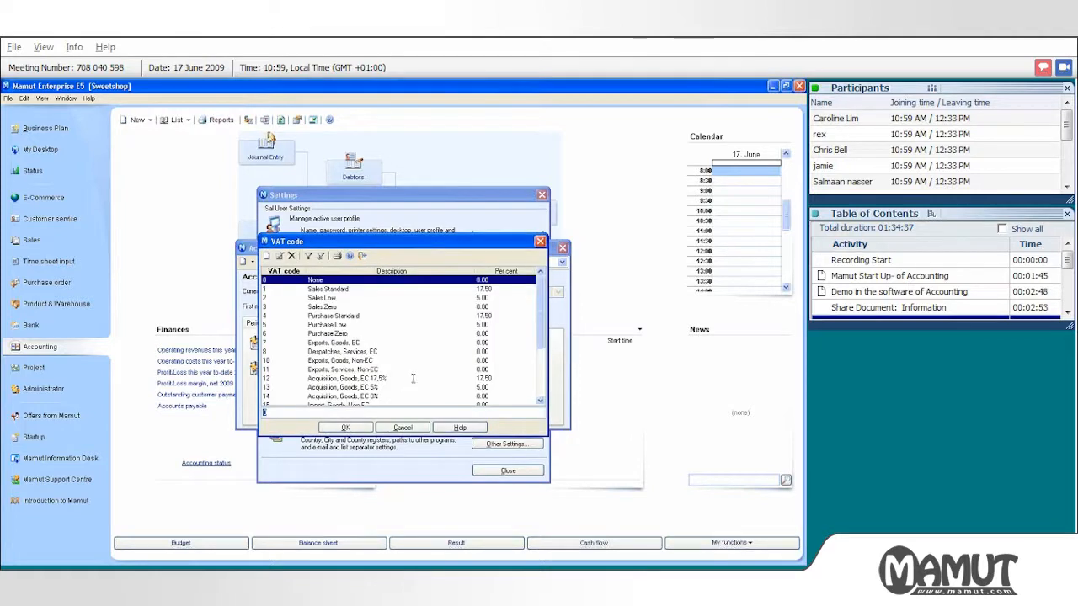
scroll(487, 346, "down", 10)
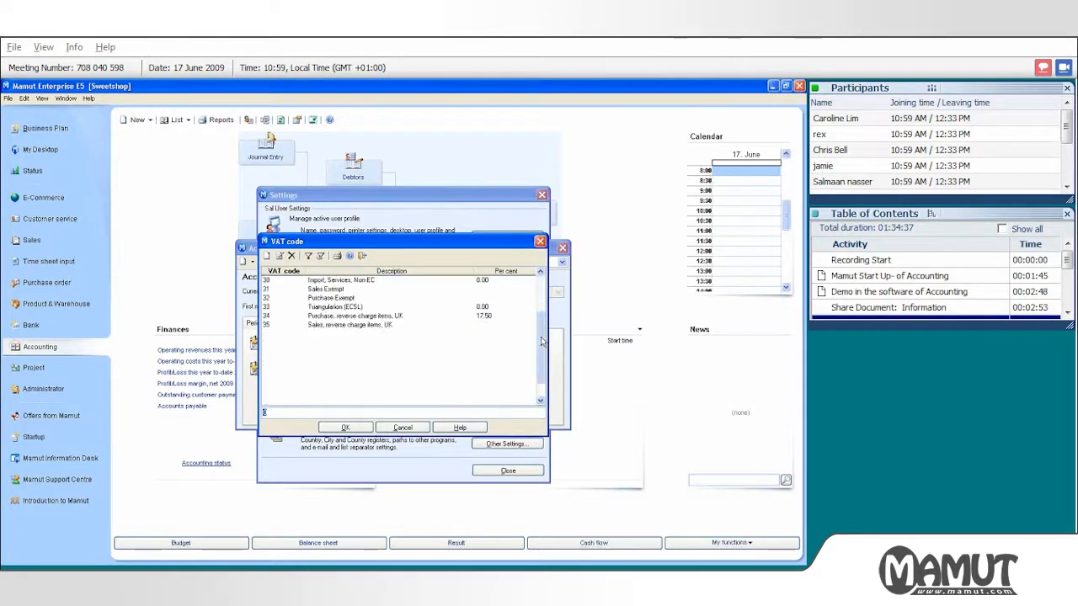
left_click(402, 427)
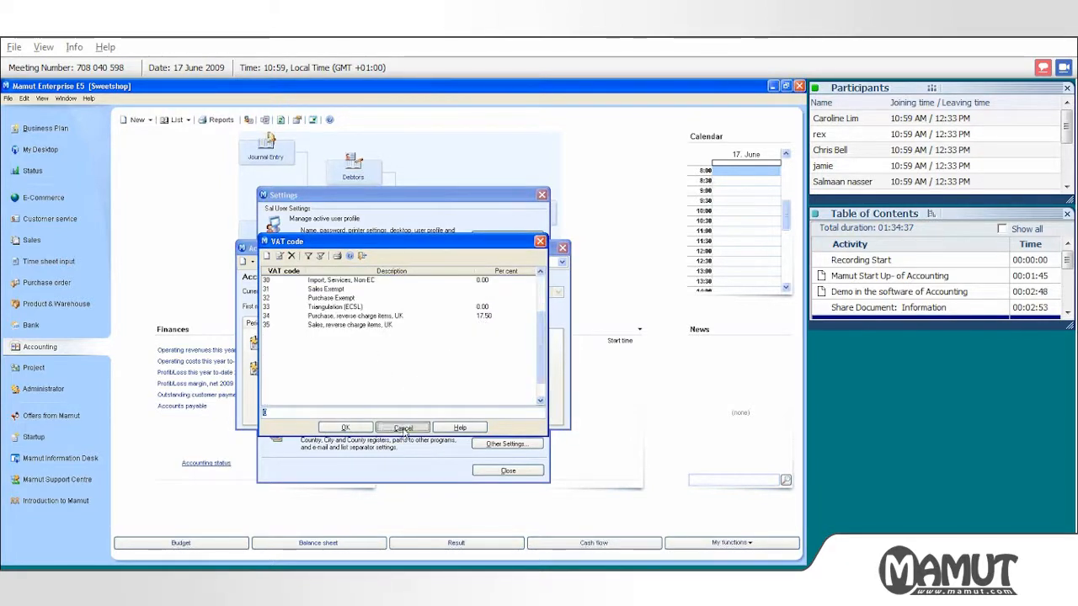
left_click(508, 399)
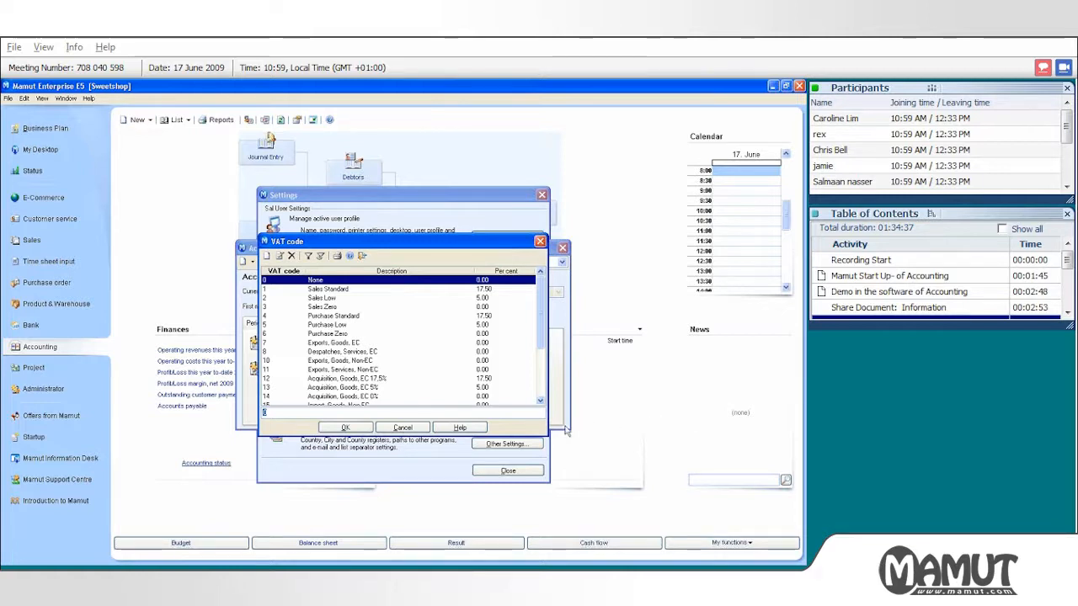
left_click(345, 430)
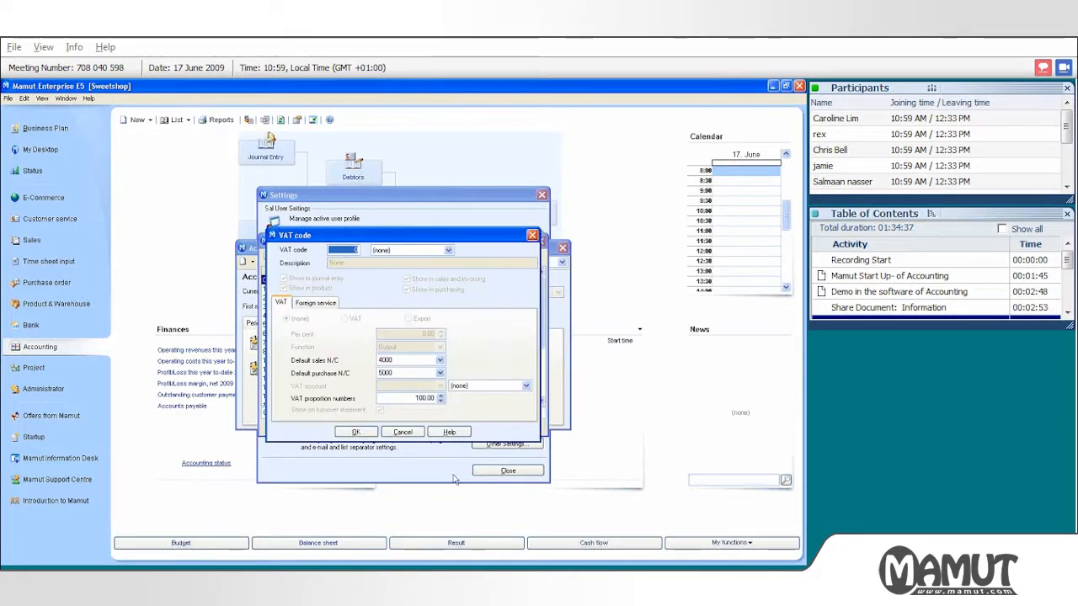
left_click(353, 431)
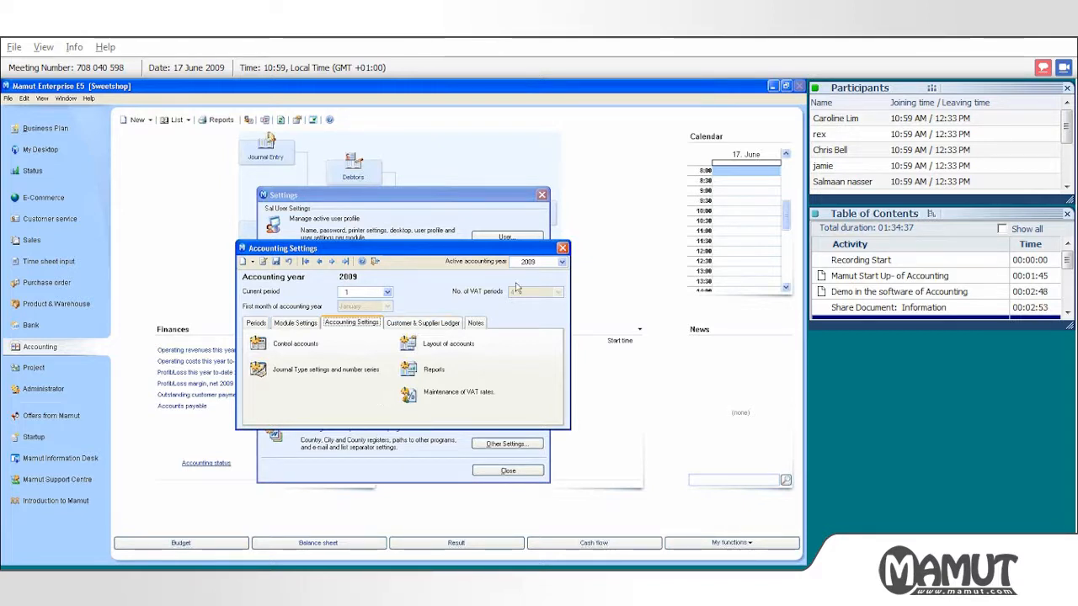
Step: Close the accounting settings with the changes saved and exit the general settings
left_click(562, 248)
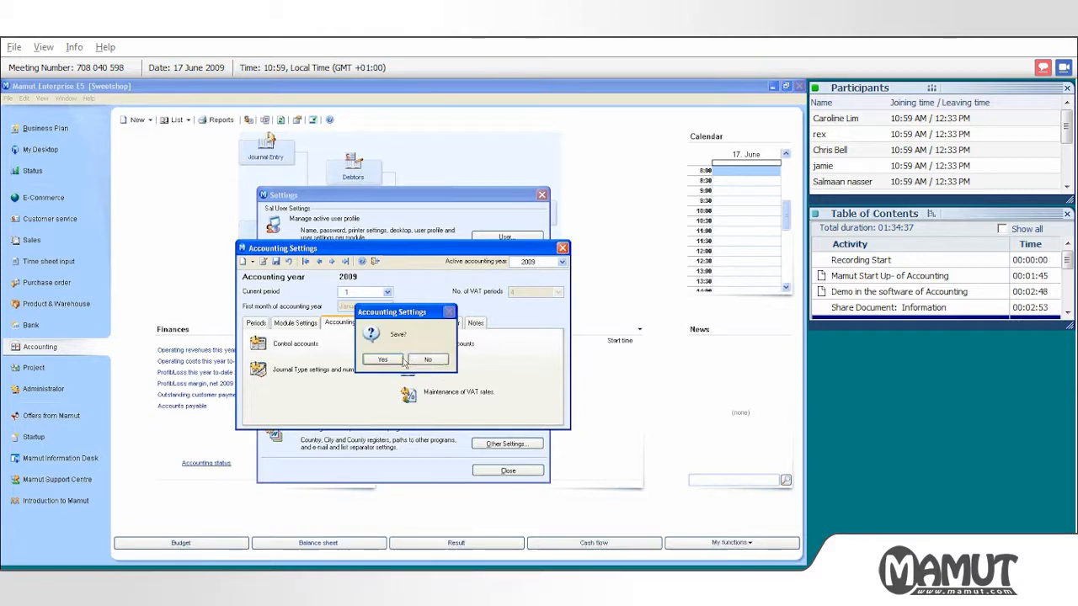
left_click(399, 360)
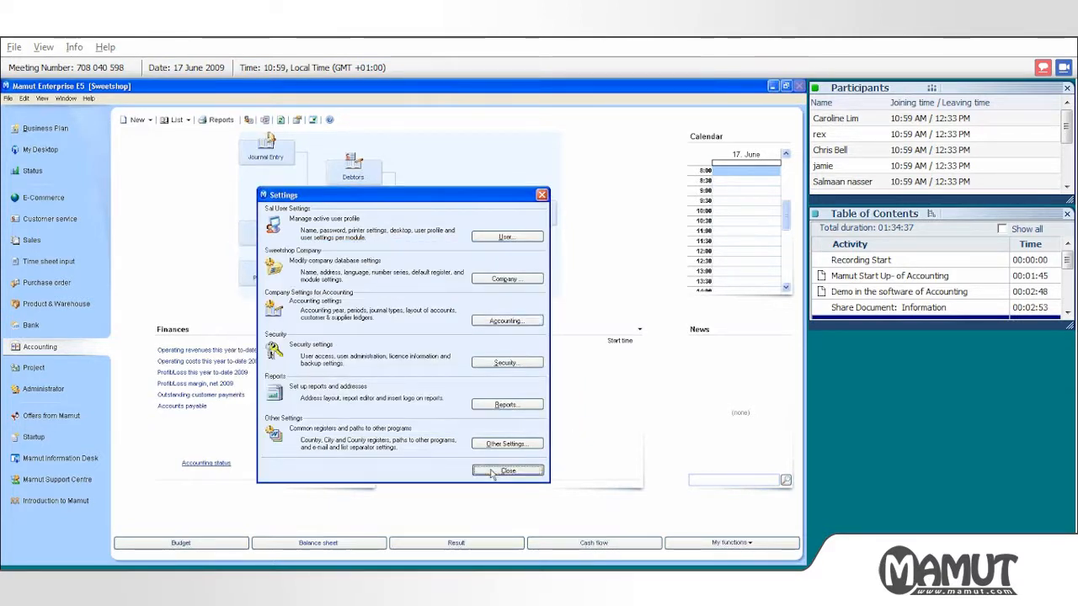
left_click(506, 470)
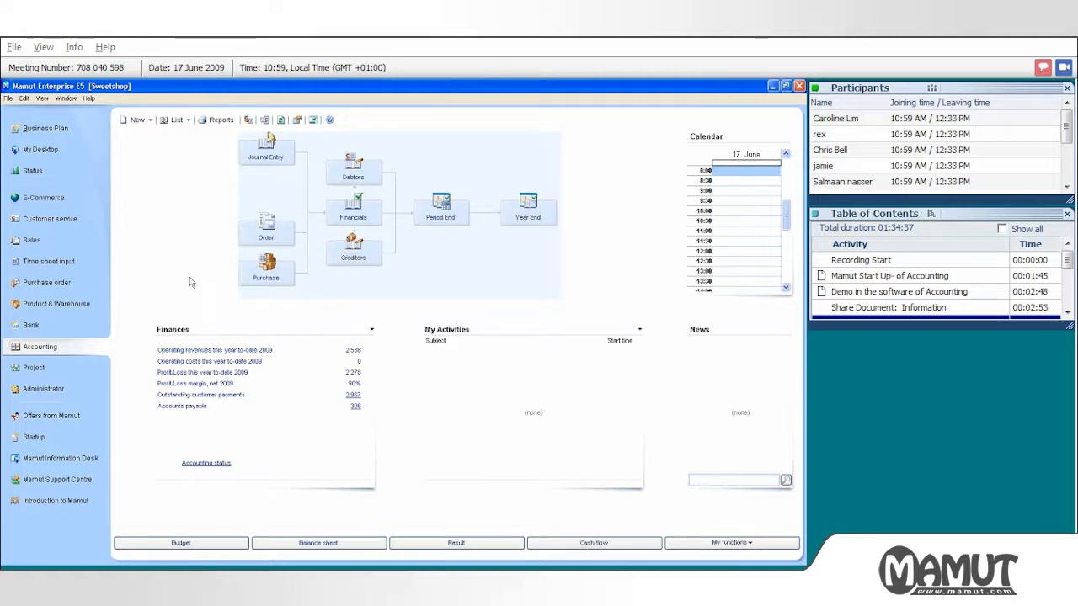
Step: Open the 2009 Journal Entry window and enlarge its entry area above the journal list
left_click(242, 238)
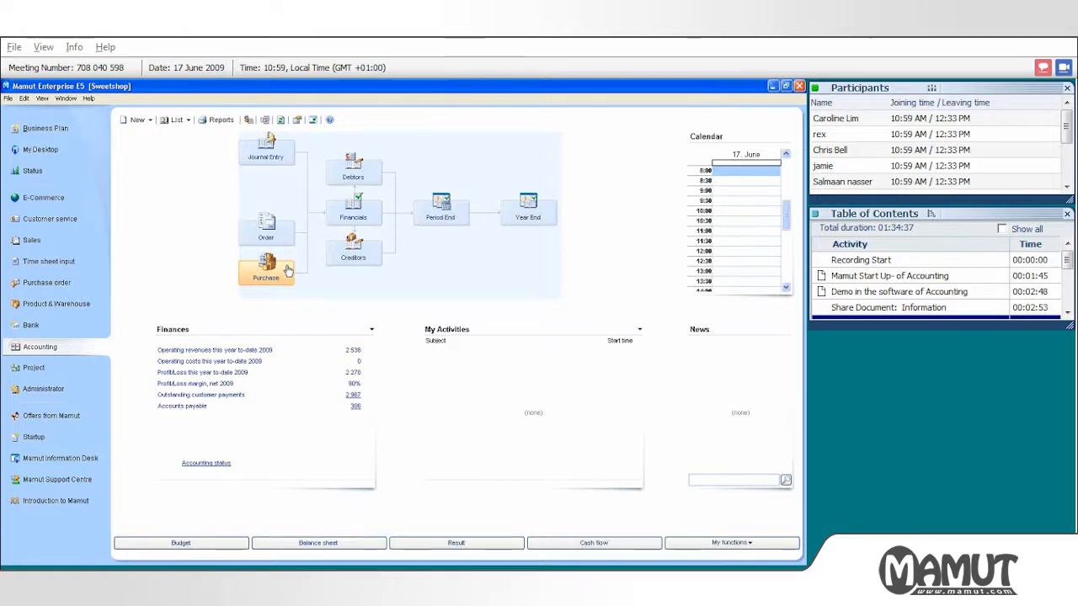
left_click(286, 160)
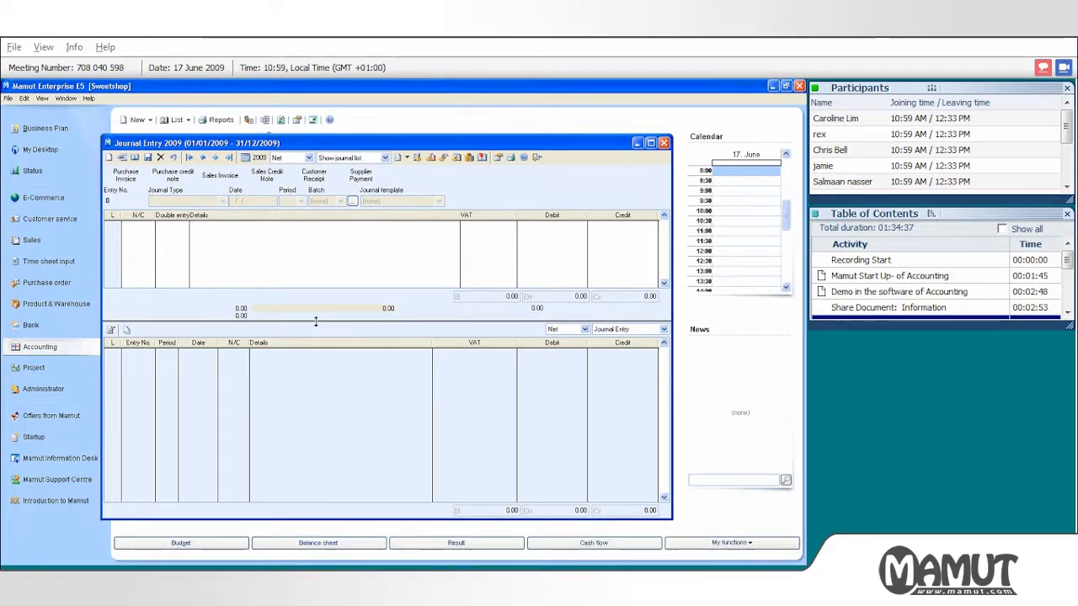
left_click_drag(316, 320, 313, 373)
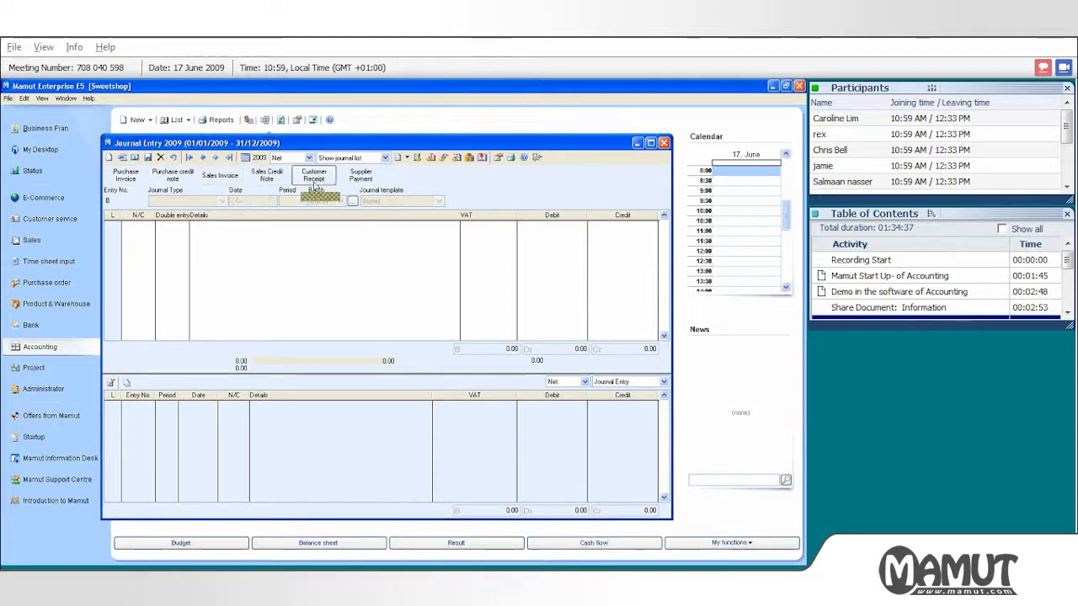
Step: Open the template button settings for journal entry and assign Bank Payment to Button 7 and Bank Receipt to Button 8
left_click(402, 180)
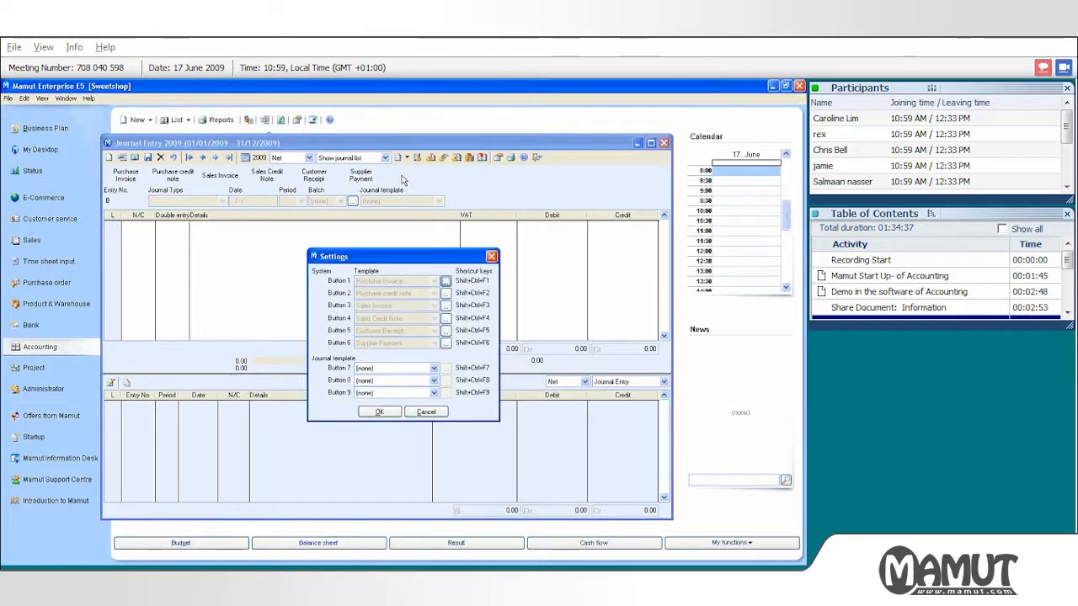
left_click(433, 368)
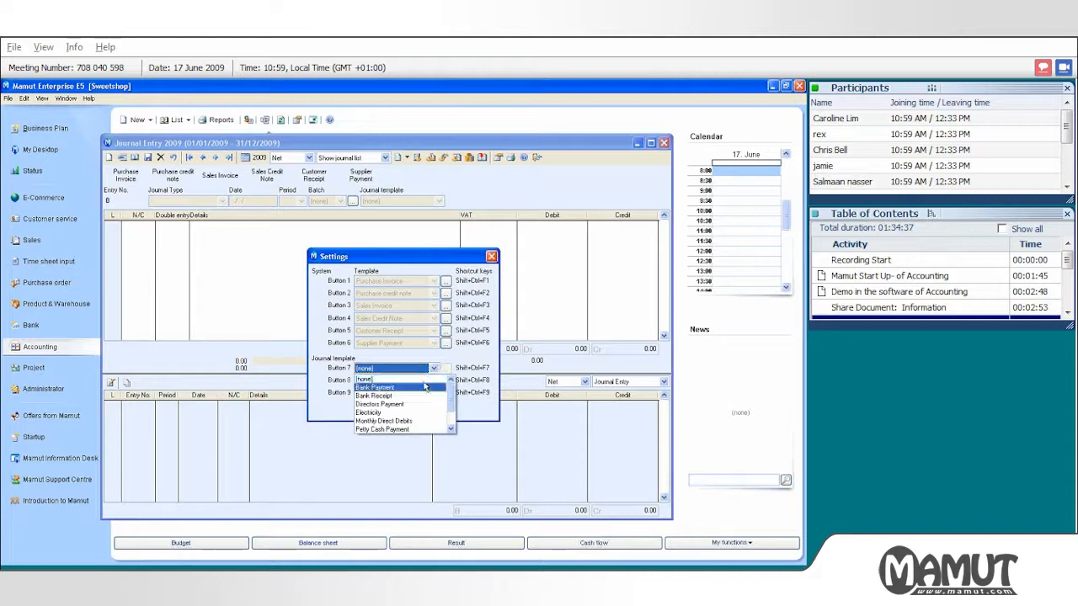
left_click(425, 386)
left_click(434, 380)
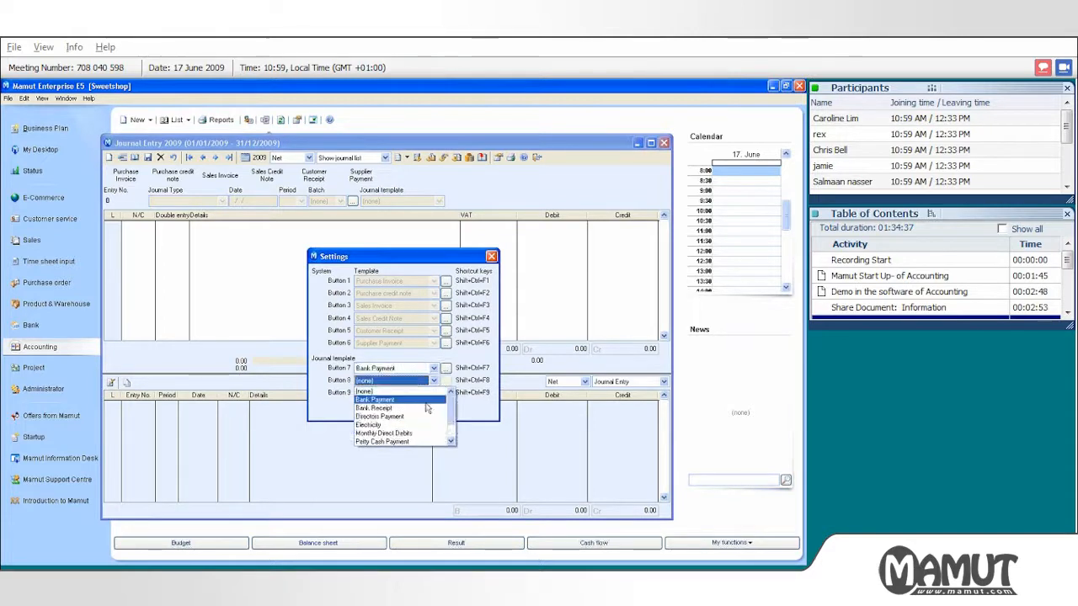
left_click(425, 409)
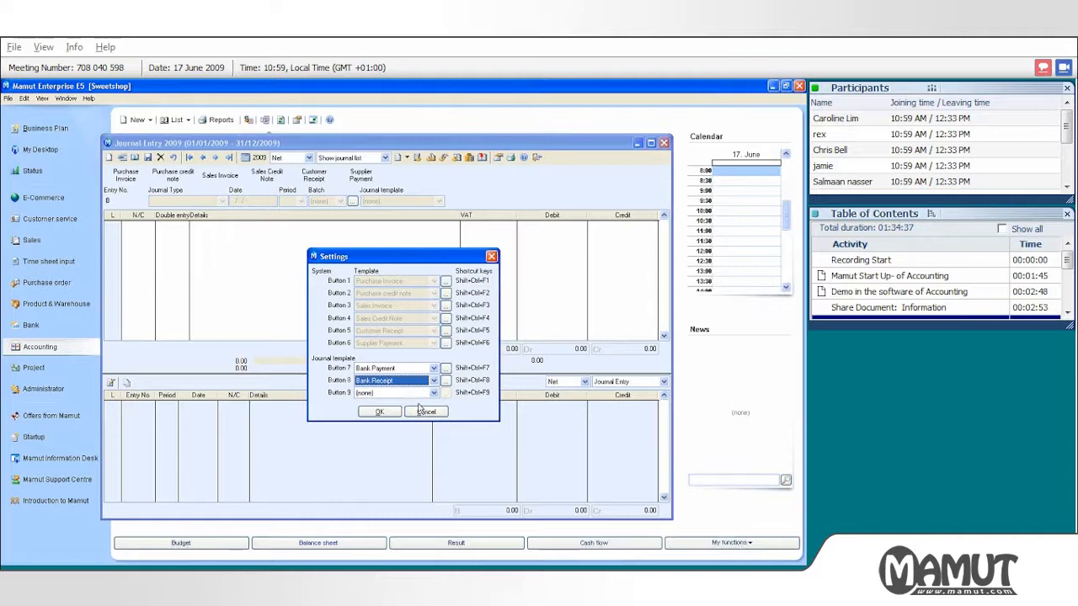
Step: Assign the Monthly Direct Debits template to Button 9 and confirm the button settings
left_click(433, 393)
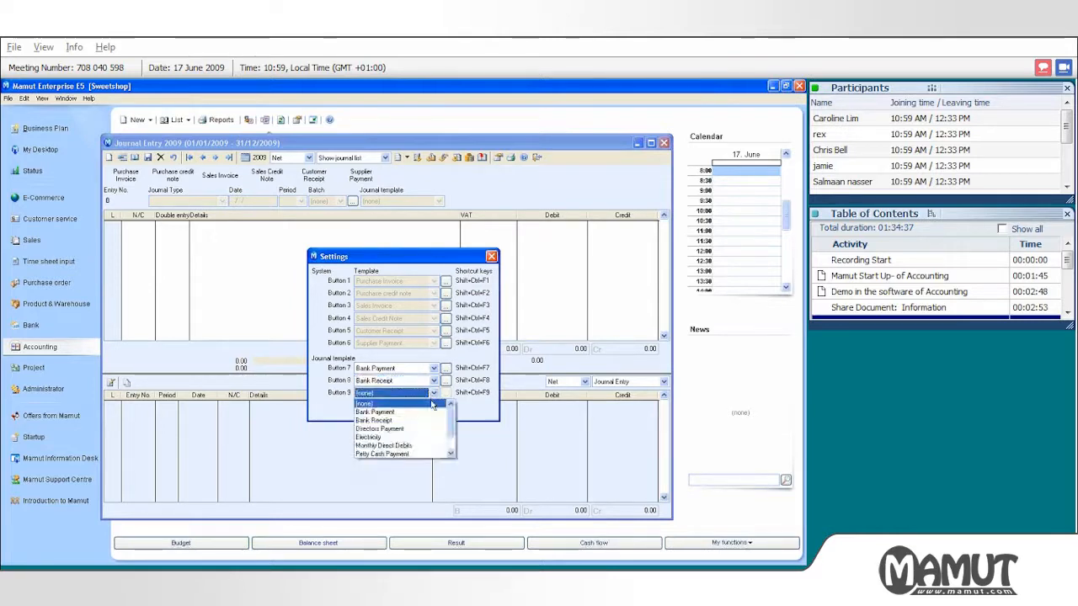
left_click(450, 455)
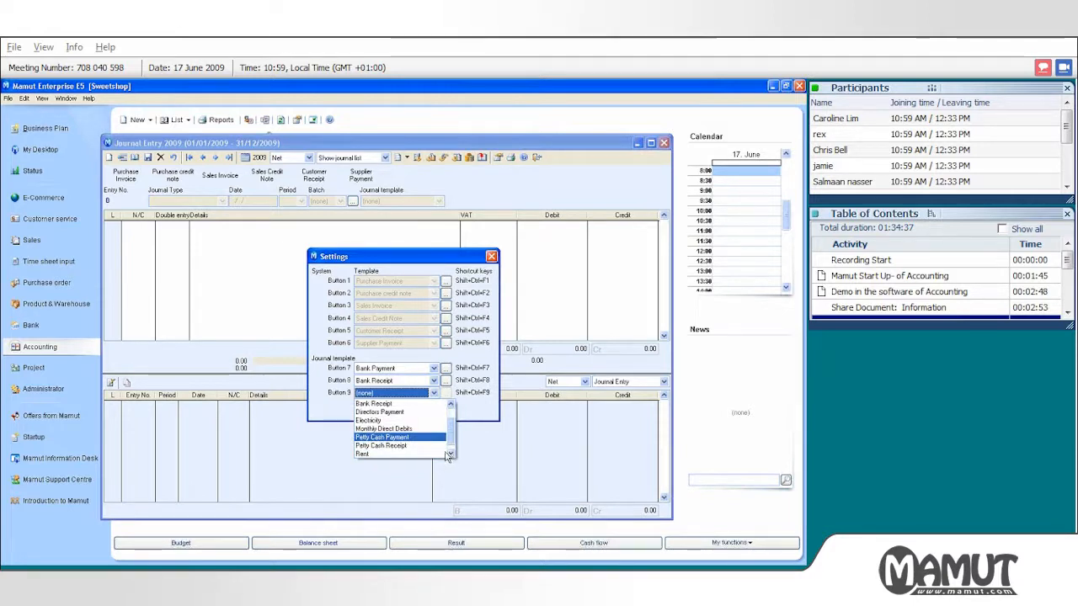
left_click(427, 454)
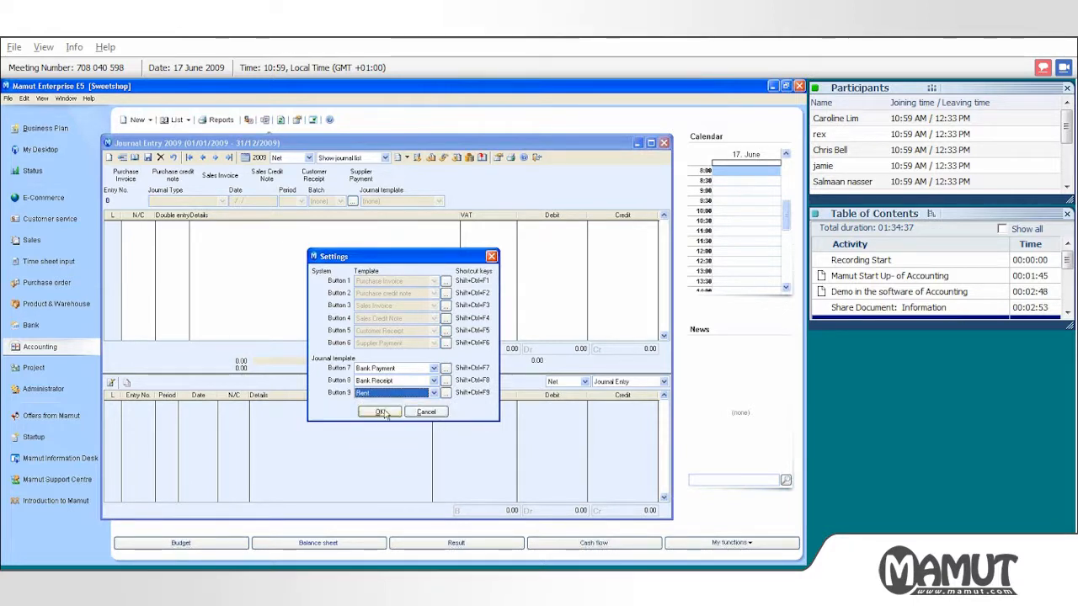
left_click(432, 393)
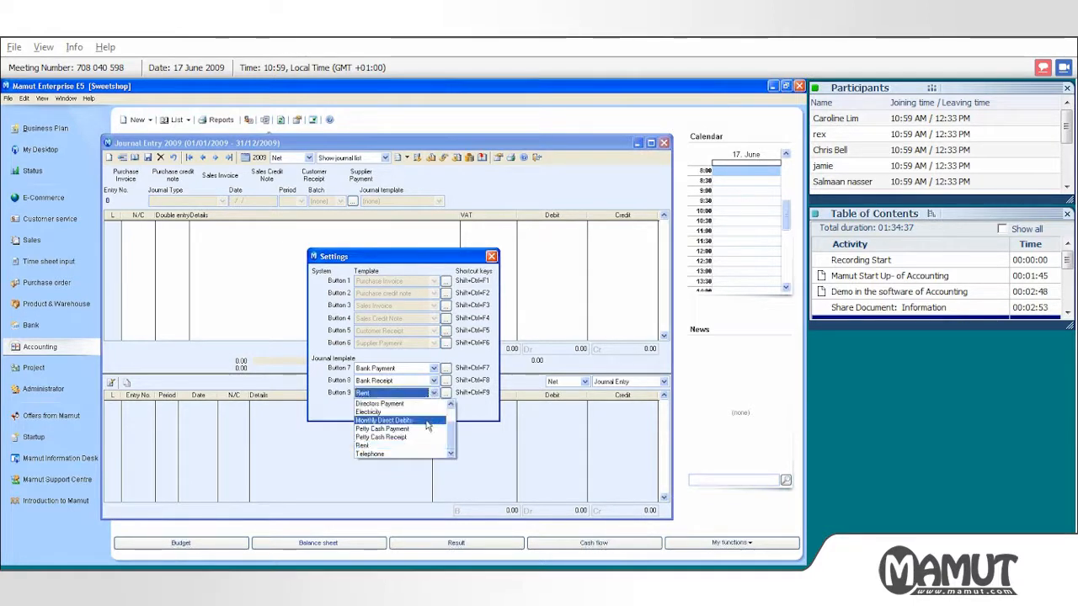
left_click(427, 427)
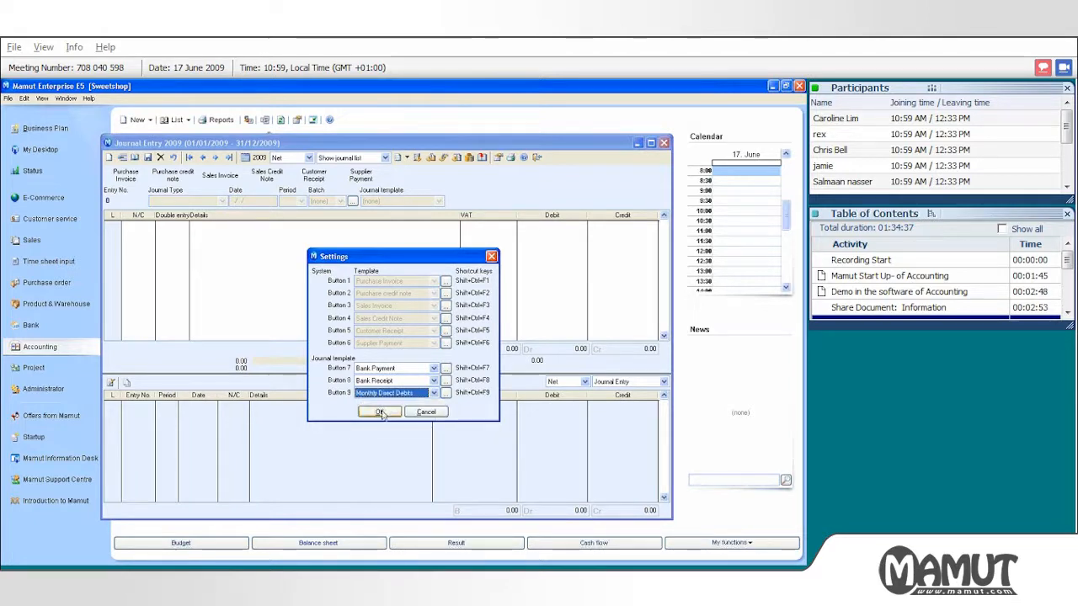
left_click(380, 413)
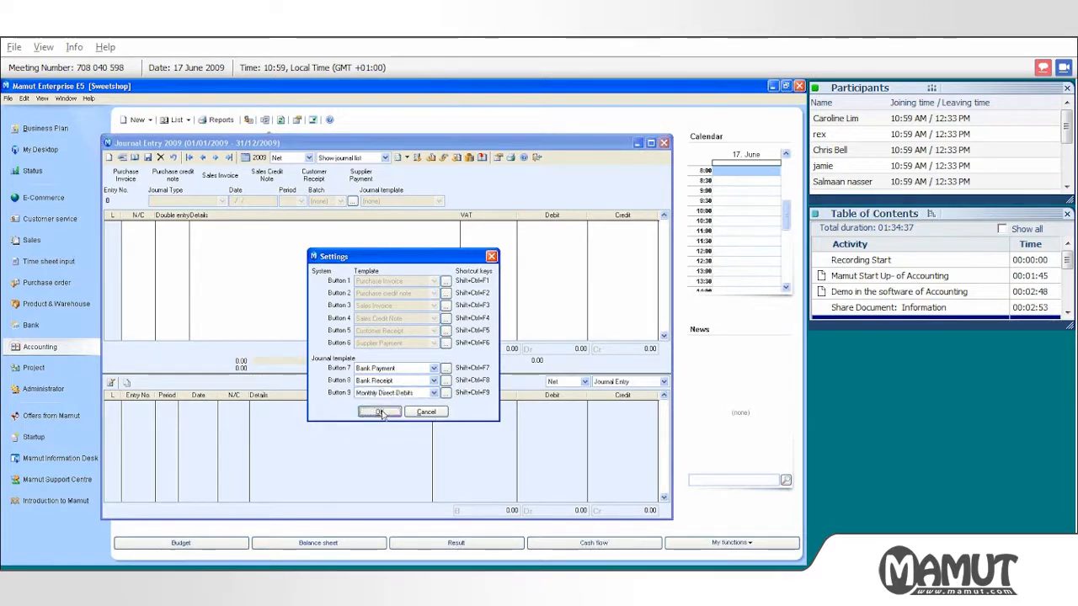
Step: Start a new purchase invoice in the Journal Entry window and choose Nestle as the supplier
left_click(726, 543)
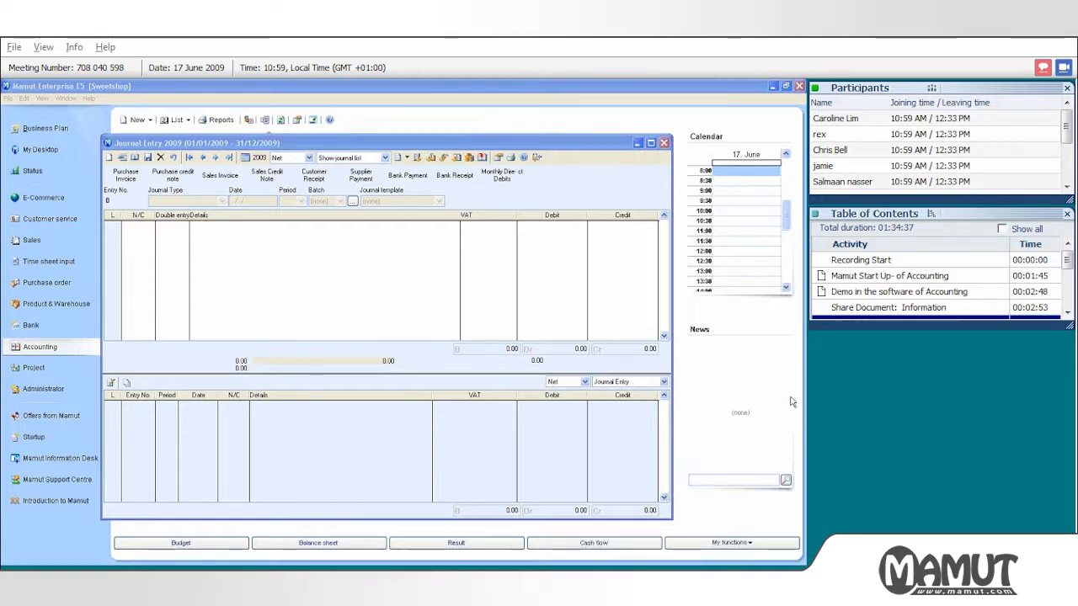
left_click(216, 267)
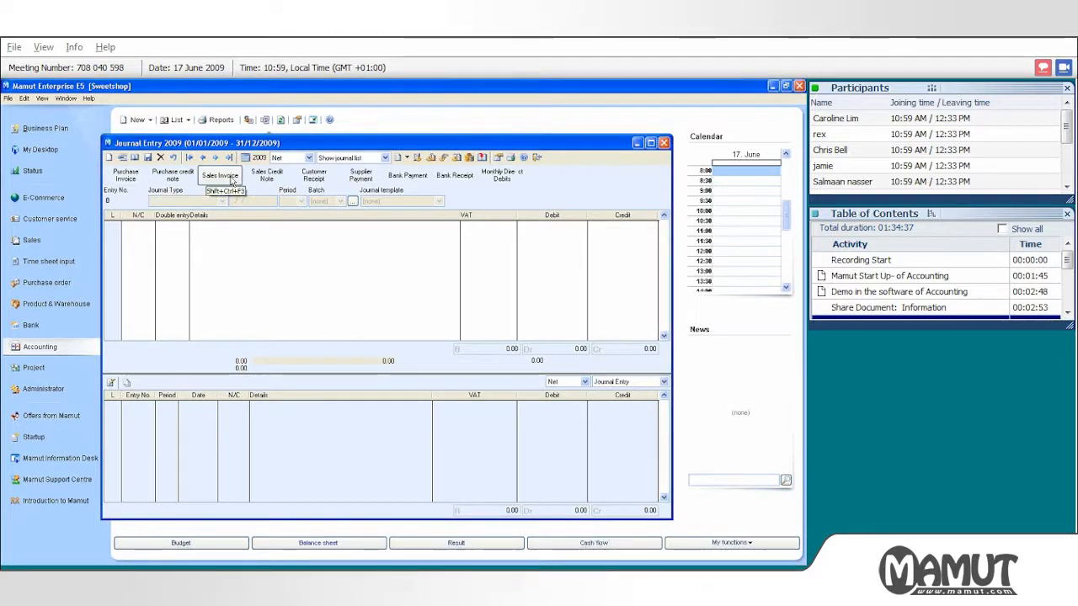
left_click(137, 178)
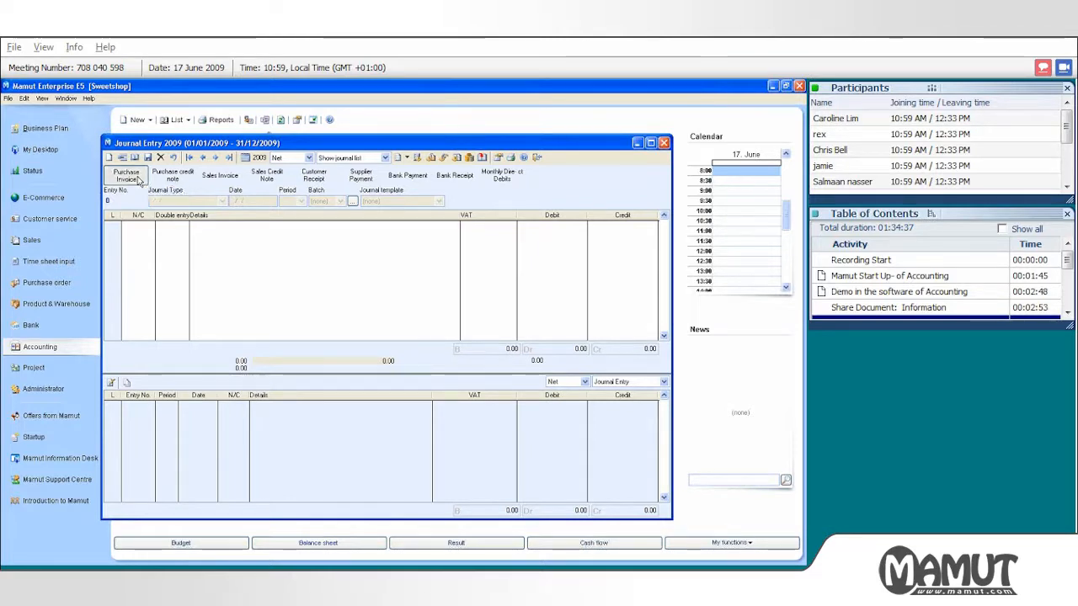
left_click(734, 555)
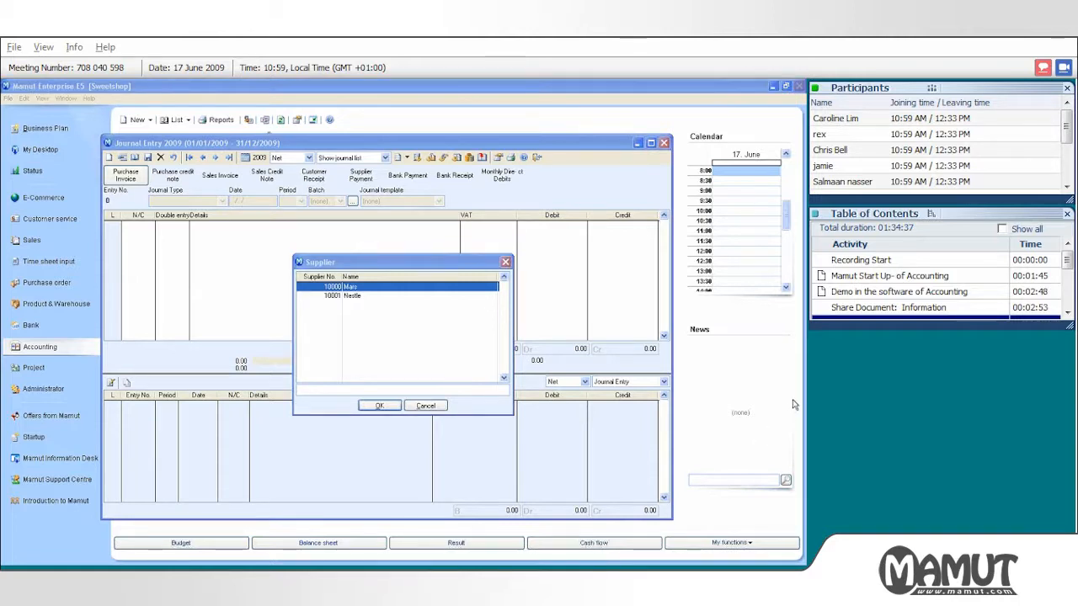
left_click(349, 287)
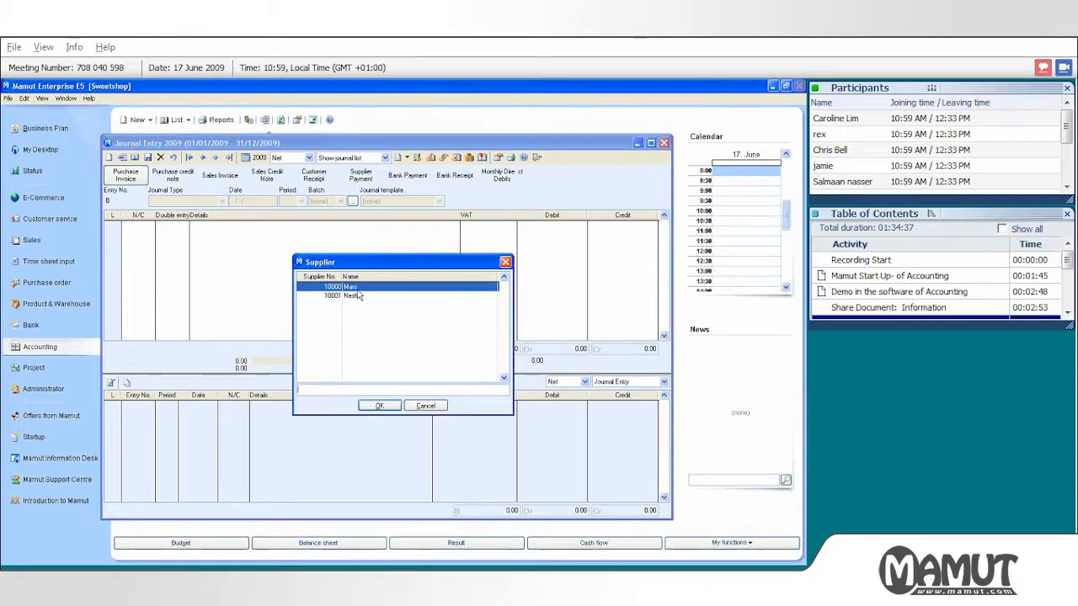
left_click(349, 296)
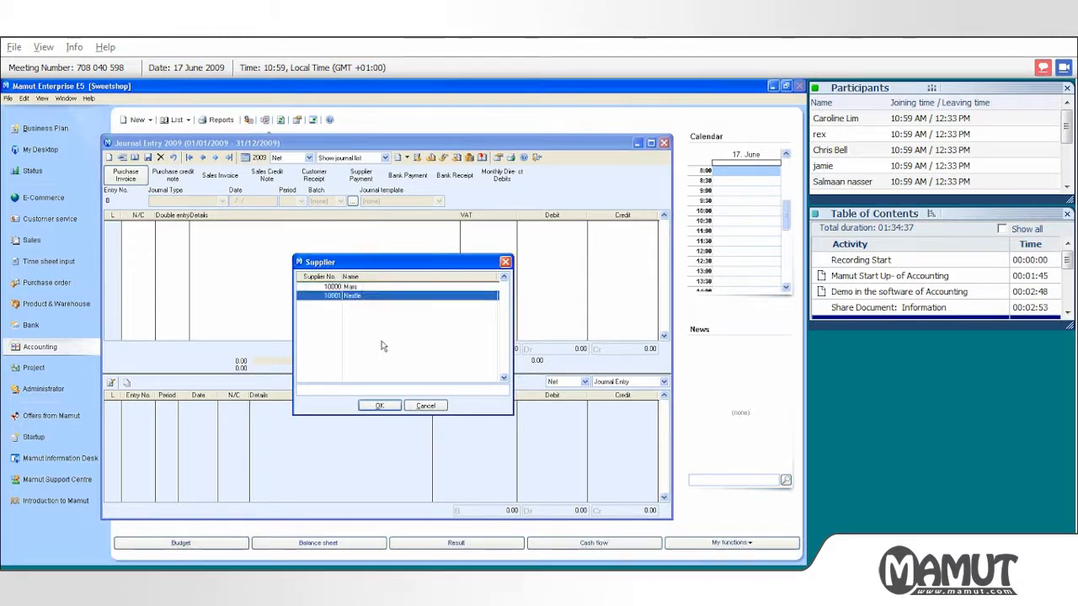
left_click(379, 406)
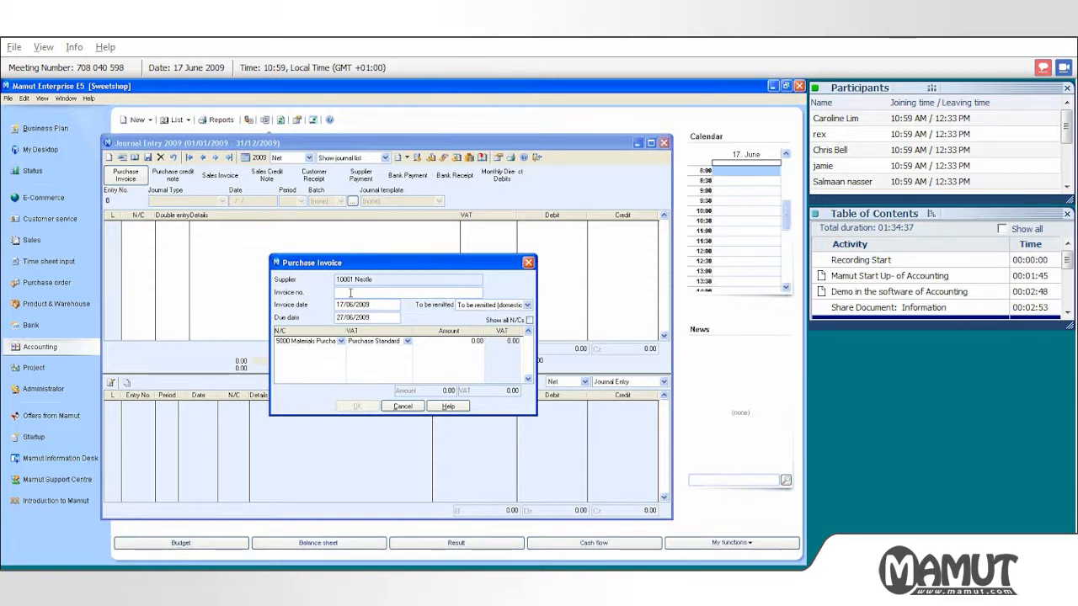
Step: Enter 5484 as the purchase invoice number and keep the default invoice and due dates
type("5484")
key("Tab")
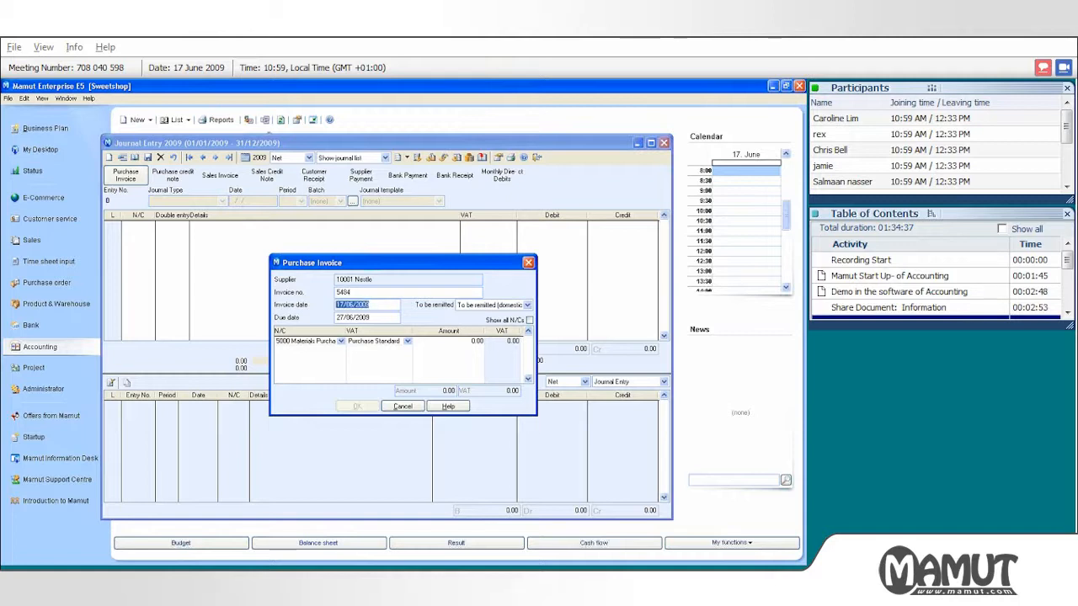
key("Tab")
key("Tab")
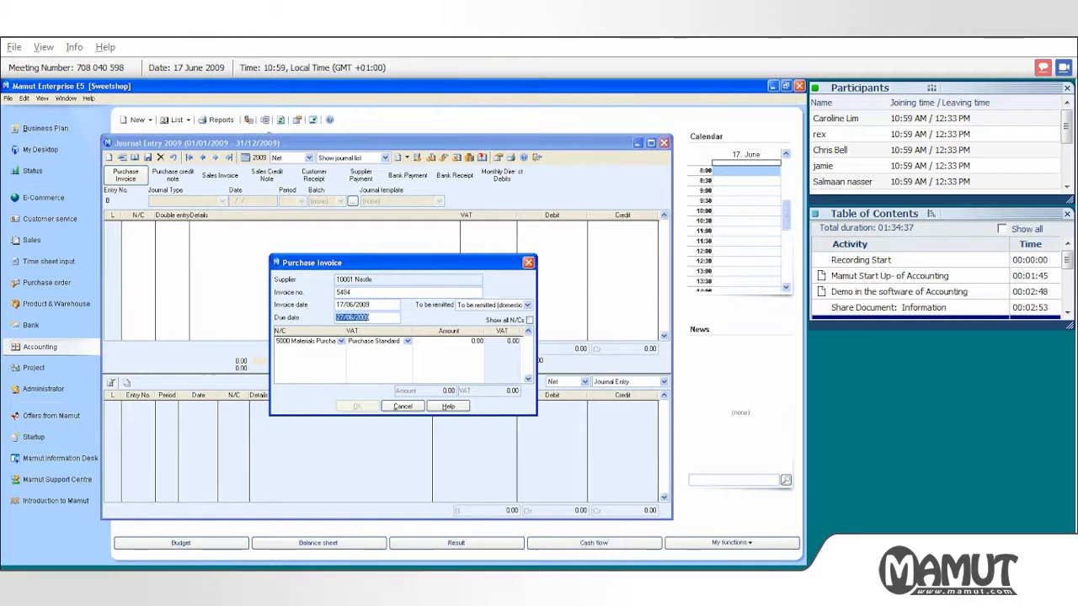
Step: Make all nominal codes available on the purchase invoice and set the first line's nominal code to 6202 Gifts
left_click(338, 344)
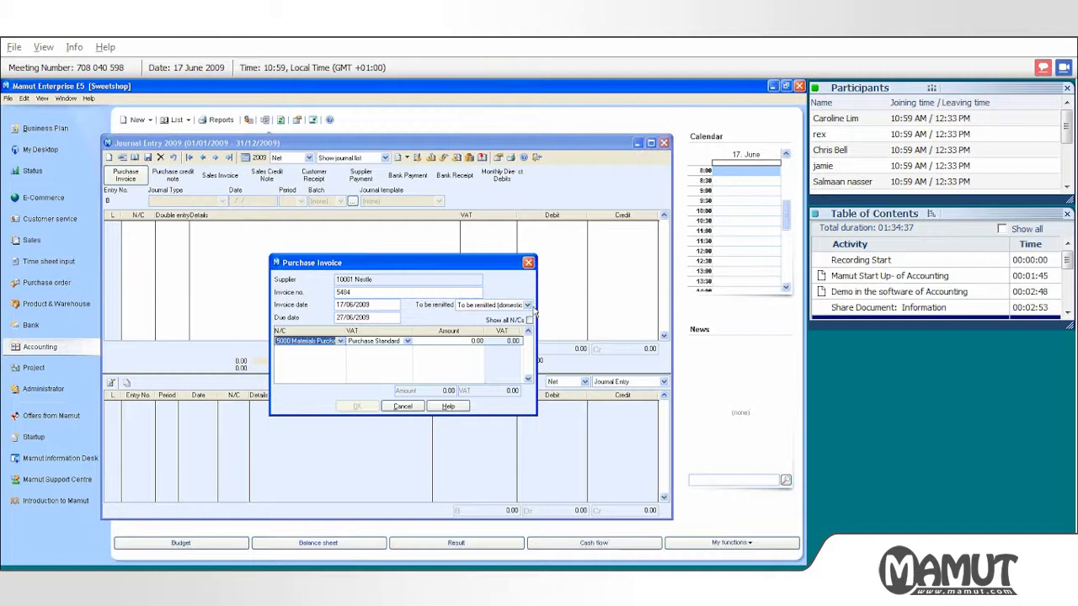
left_click(340, 341)
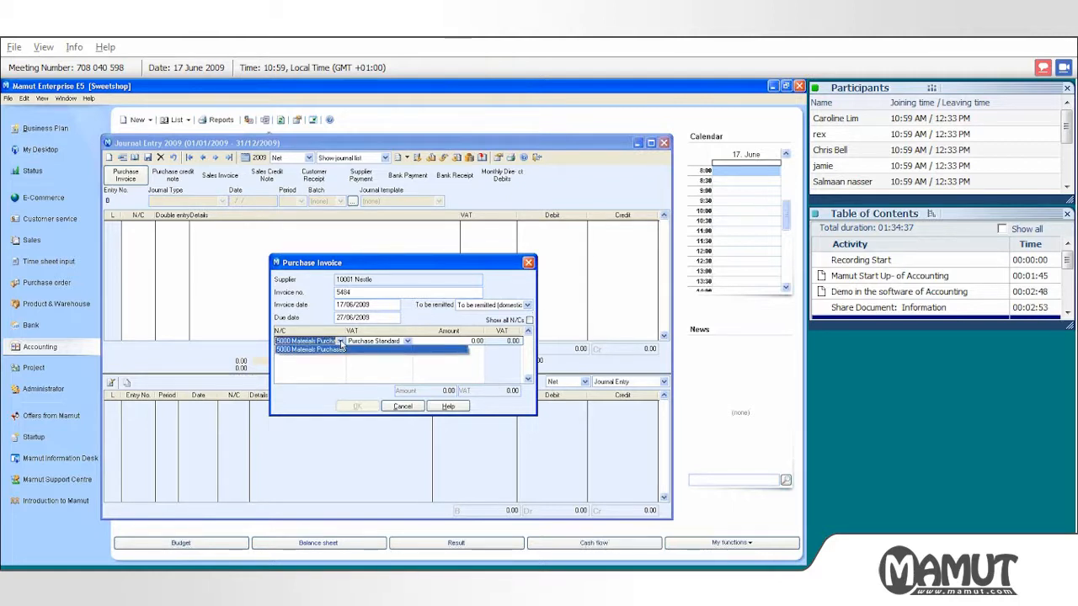
left_click(341, 348)
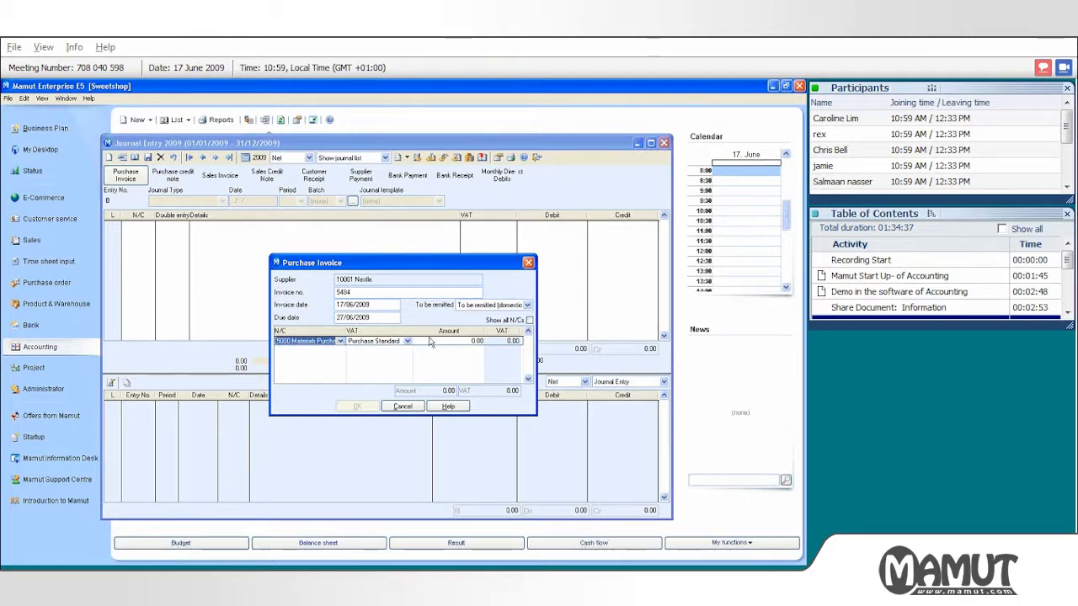
left_click(529, 320)
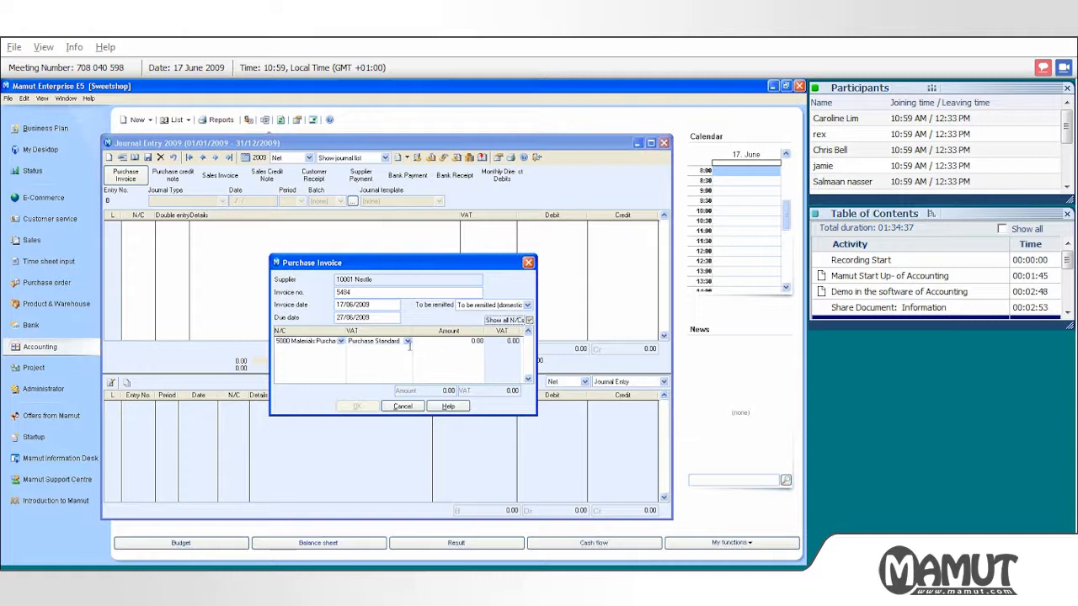
left_click(342, 341)
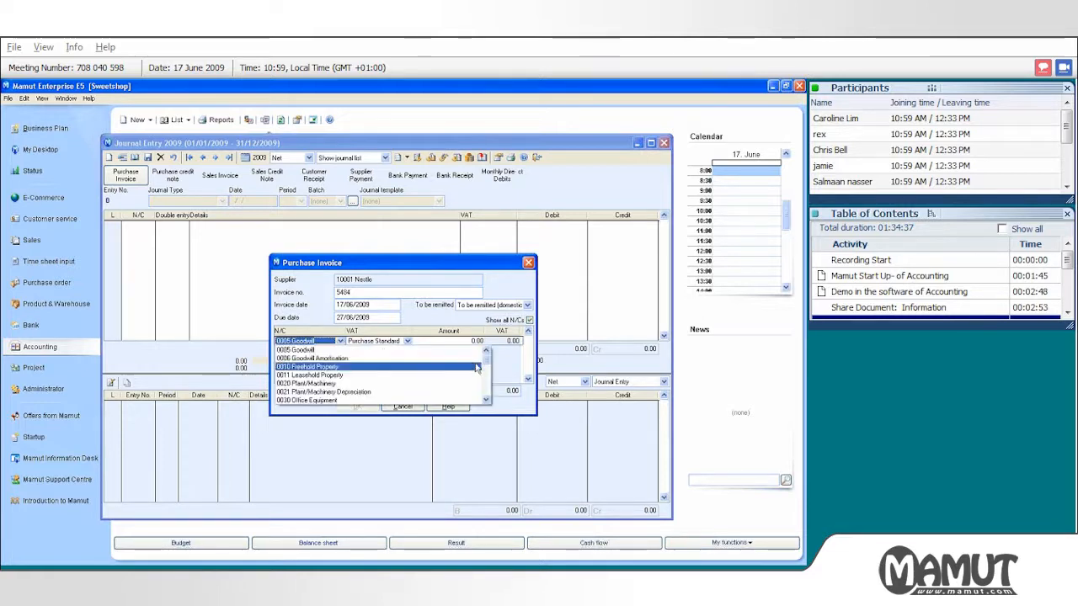
left_click_drag(486, 359, 485, 380)
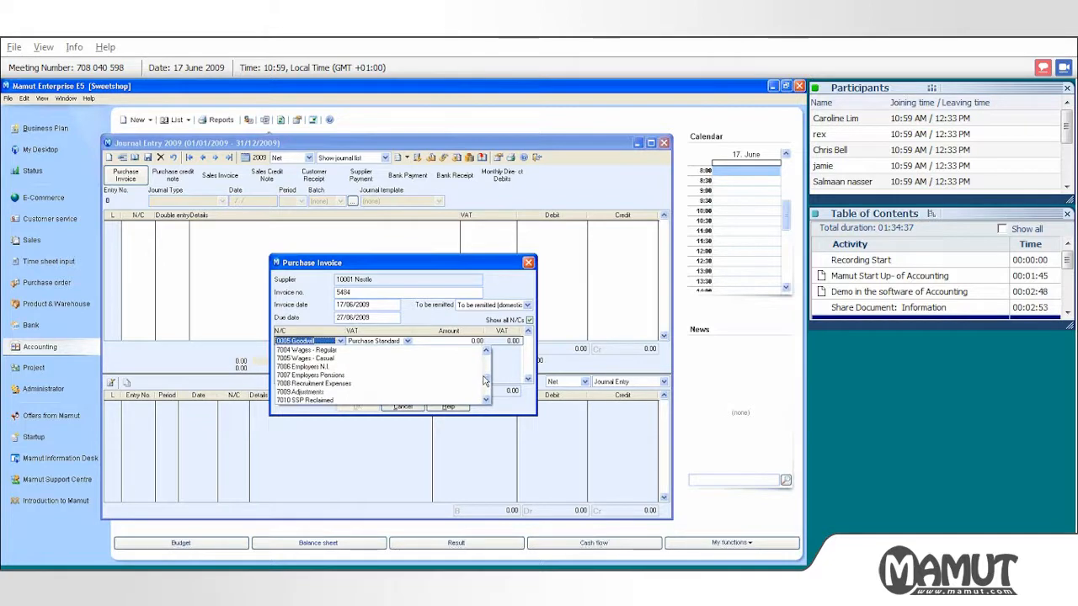
left_click(485, 351)
left_click(485, 353)
left_click(485, 353)
left_click(485, 353)
left_click(485, 352)
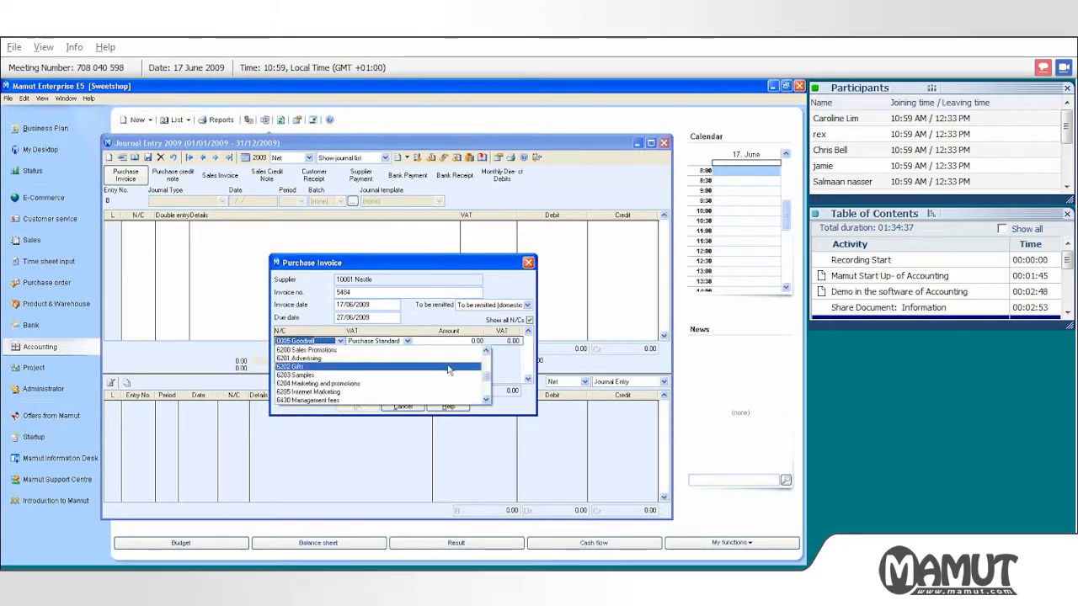
left_click(450, 367)
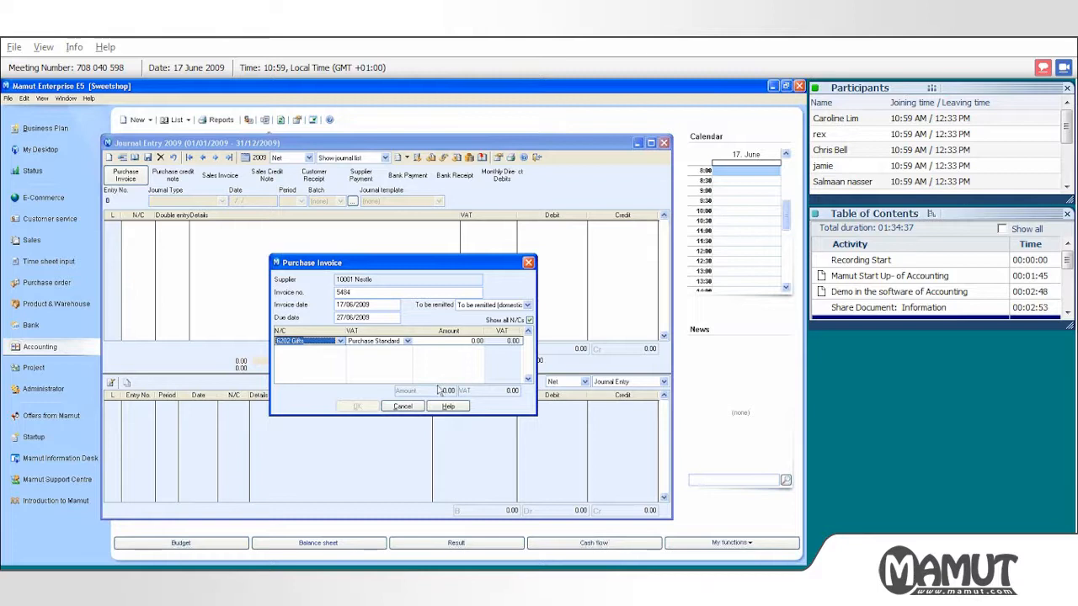
Step: Enter an amount of 1,000 on the Gifts line, keeping Purchase Standard VAT, and confirm the purchase invoice
key("Tab")
key("Tab")
type("1,")
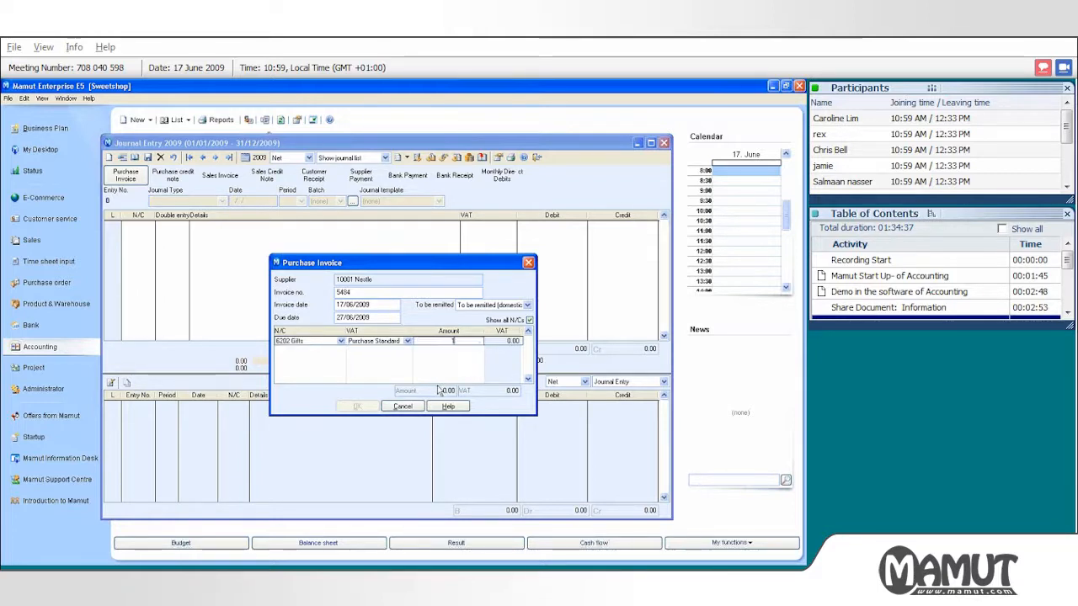
type("000")
key("Tab")
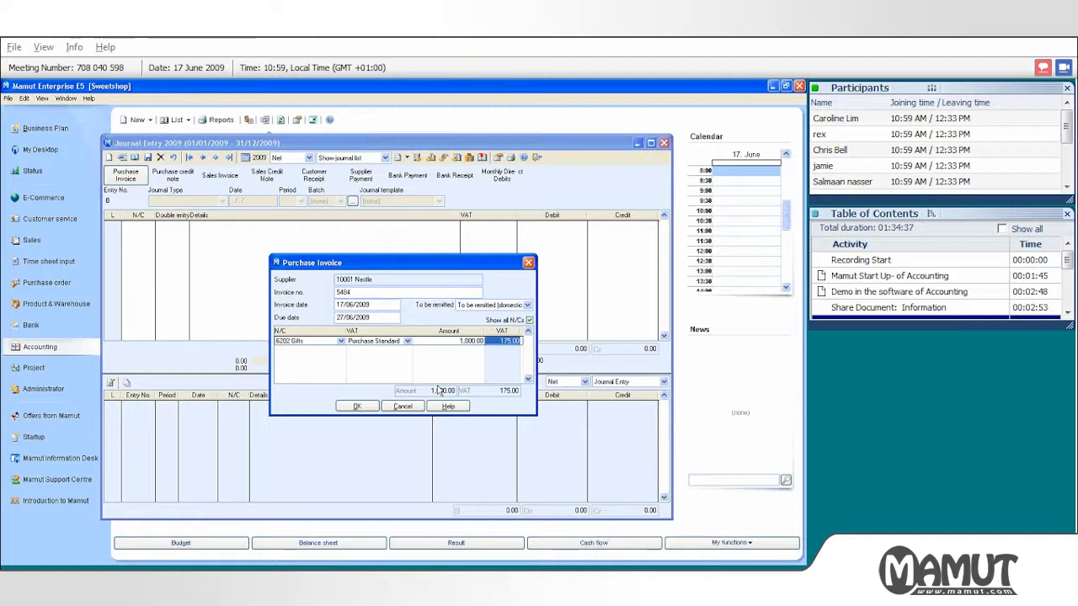
left_click(358, 407)
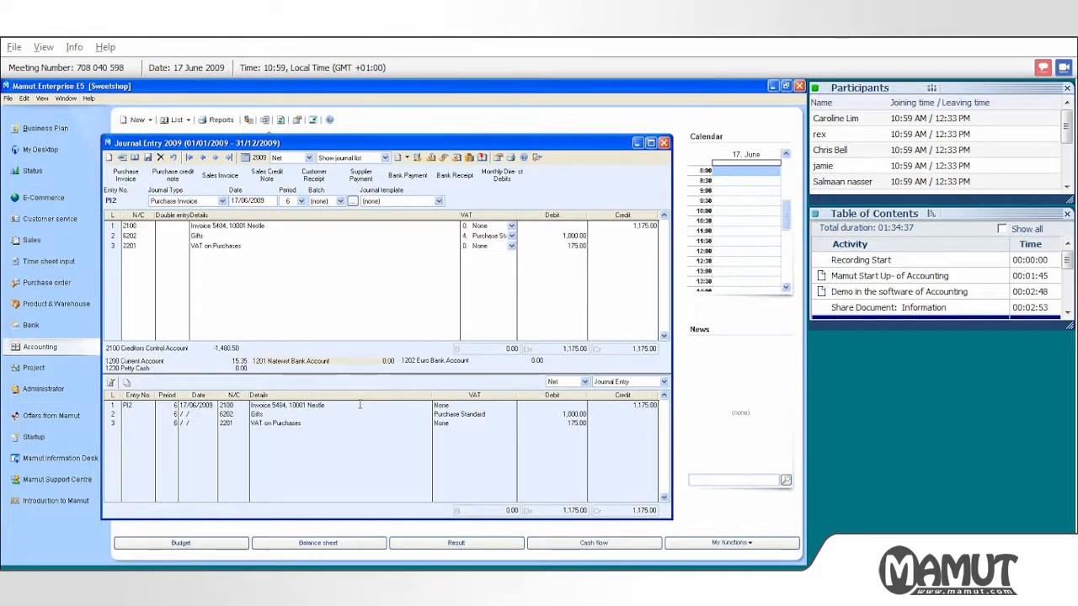
Step: Examine the journal lines of the purchase invoice, comparing the creditors credit with the Gifts and VAT on Purchases debits
left_click(547, 225)
left_click(614, 225)
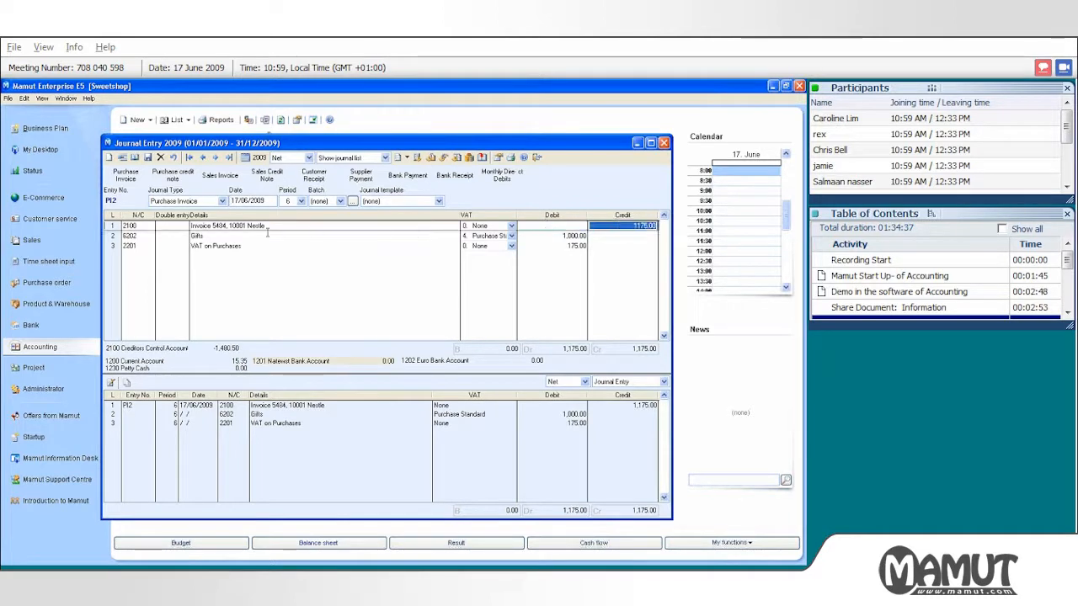
left_click(277, 225)
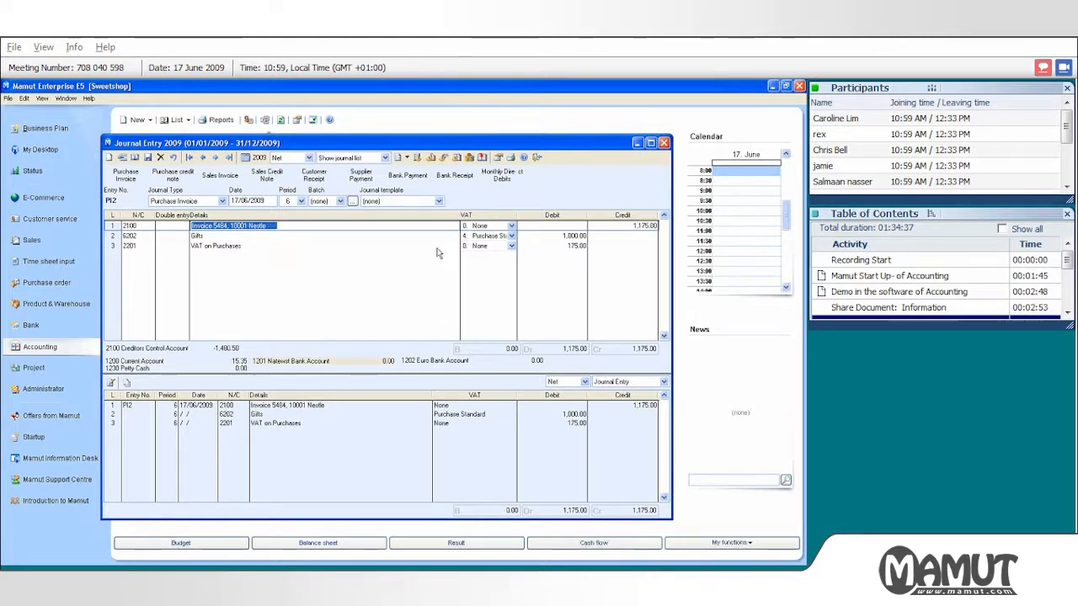
left_click(627, 225)
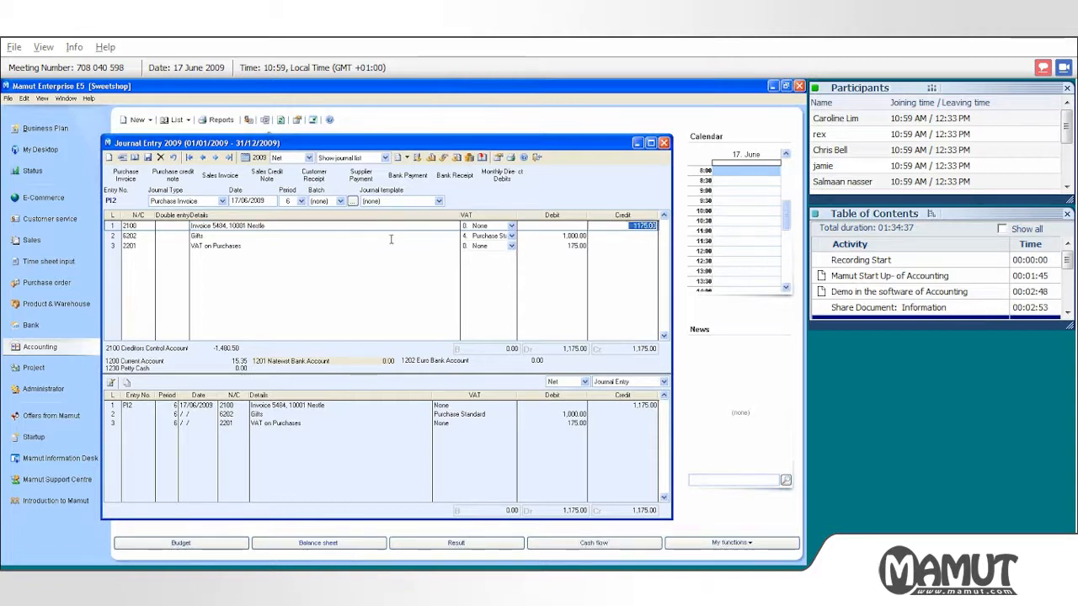
left_click(554, 236)
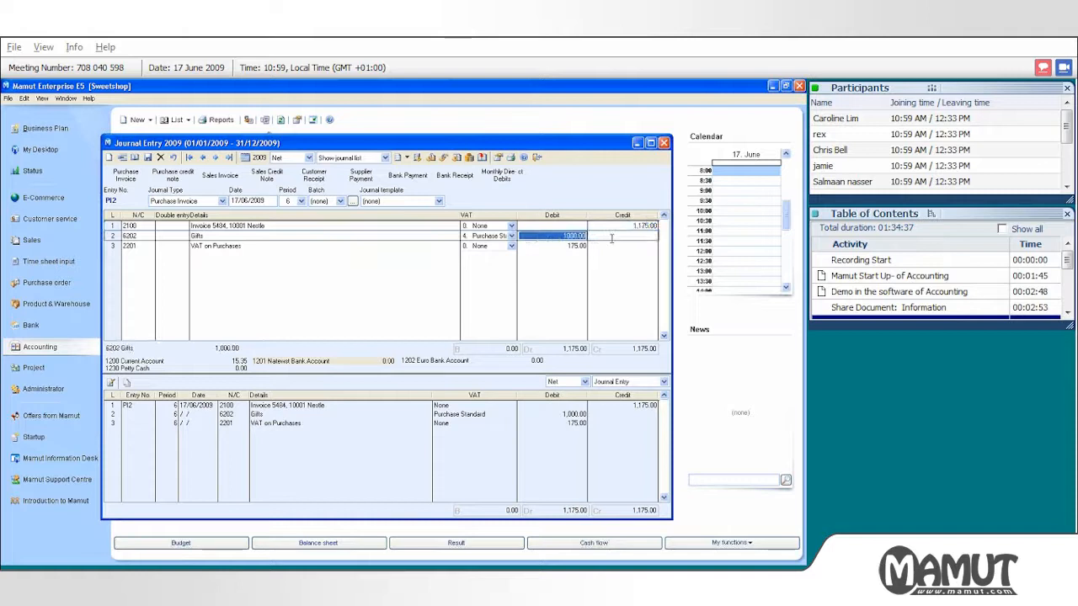
left_click(585, 245)
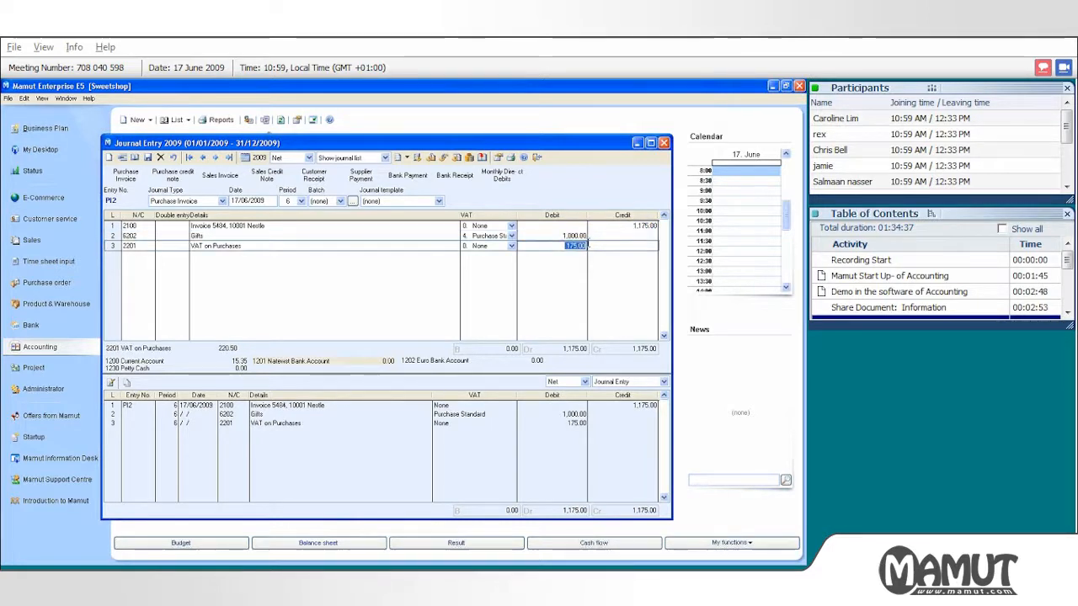
Step: Save the purchase invoice journal entry, leaving the supplier payment selection without choosing a supplier
left_click(148, 157)
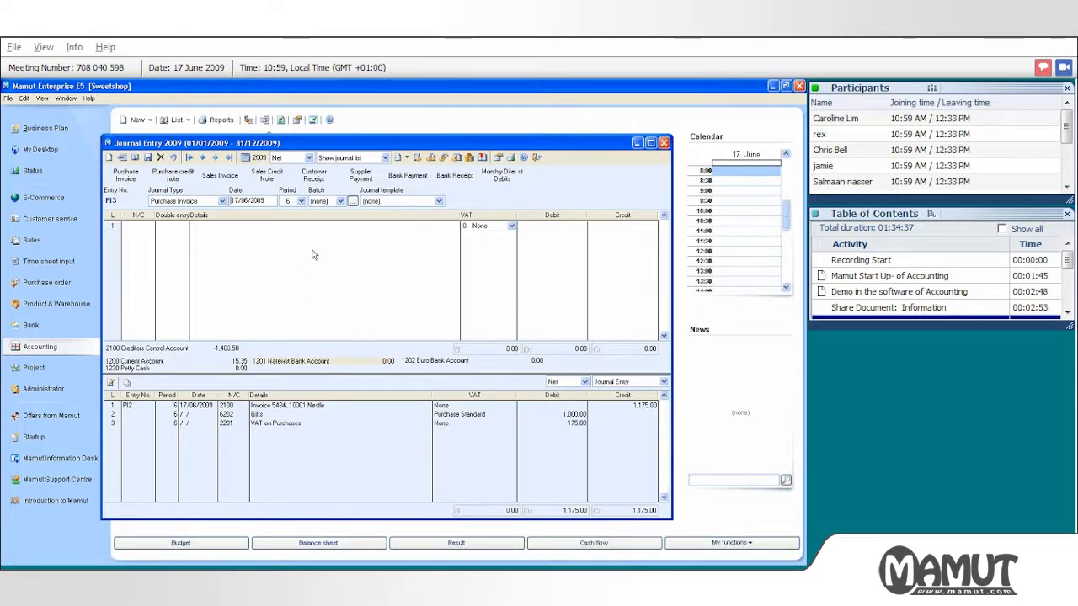
left_click(362, 179)
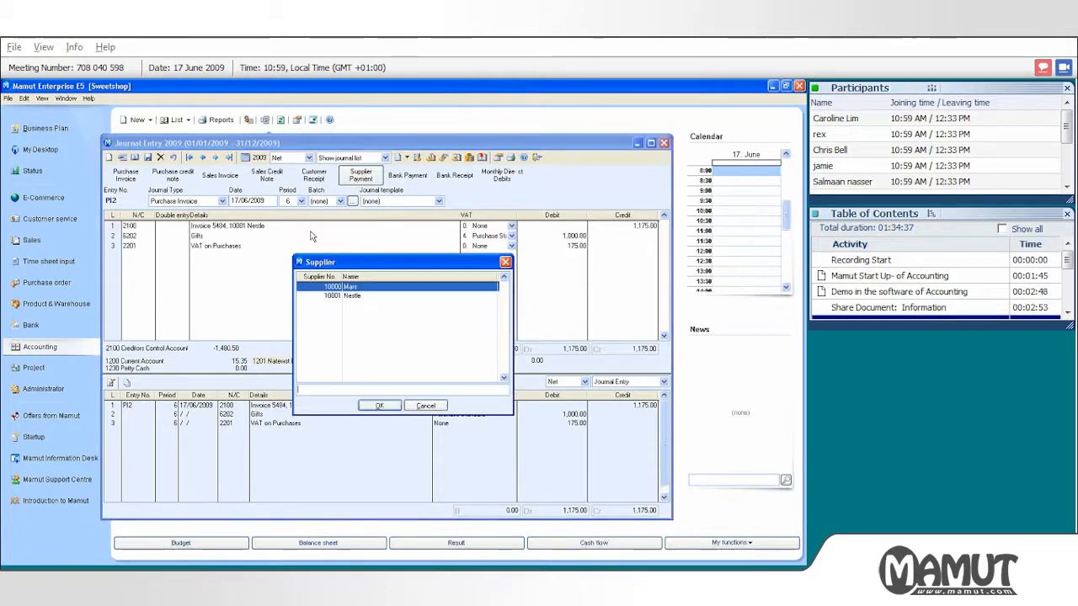
left_click(427, 406)
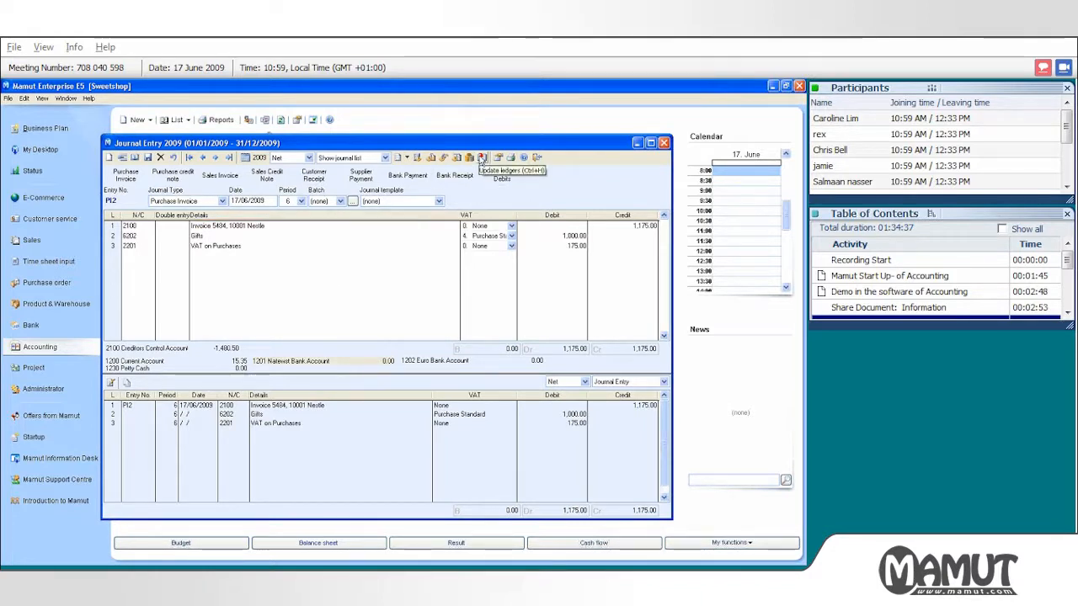
Step: Update the ledgers with the purchase invoice for all journal types and periods, previewing the day-book and declining to save its PDF
left_click(481, 159)
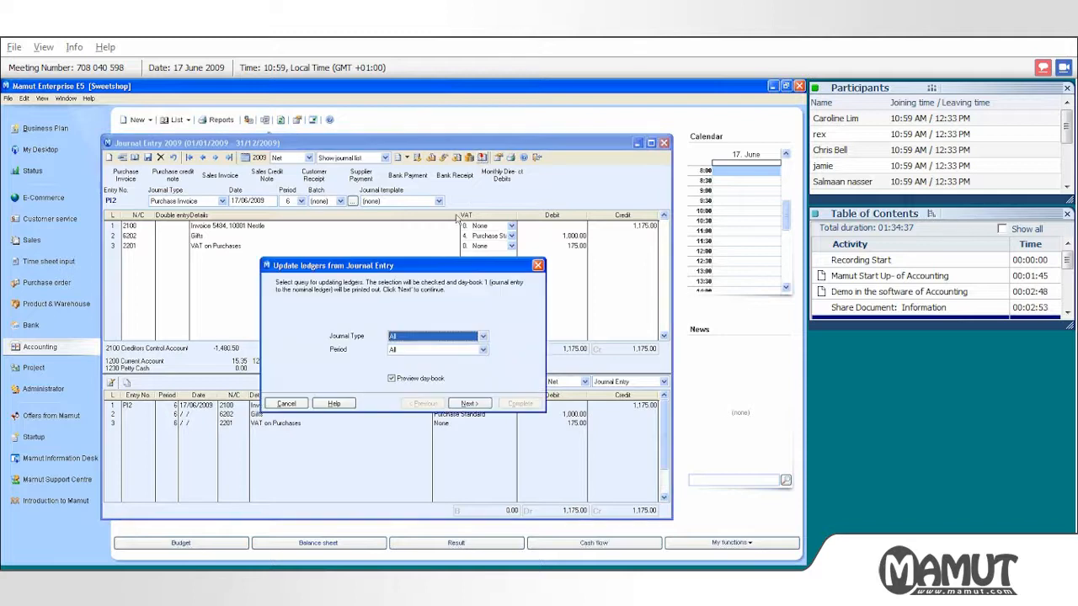
left_click(429, 337)
left_click(429, 337)
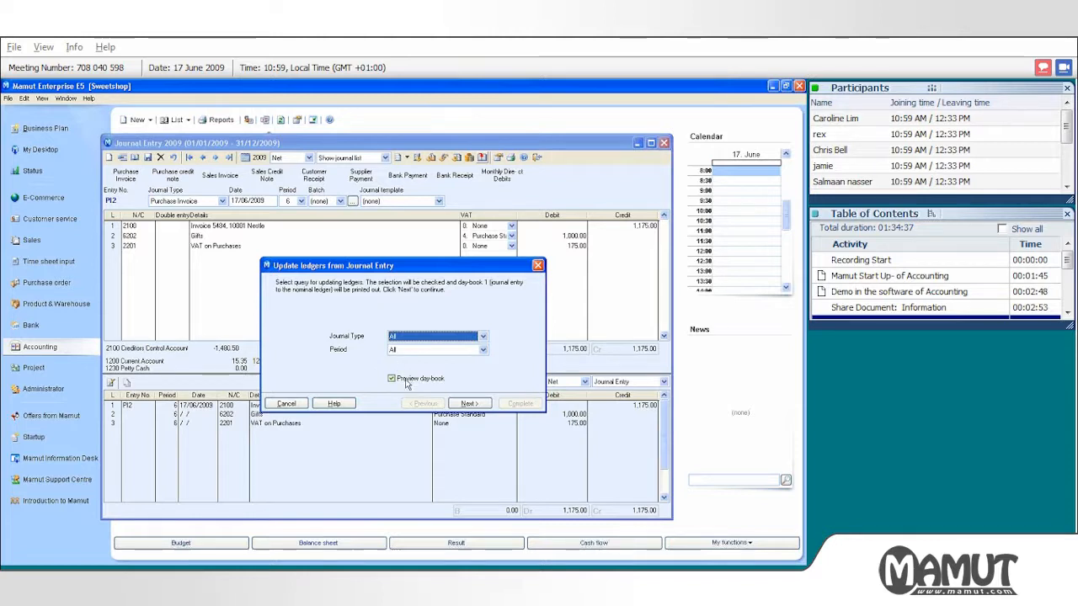
left_click(465, 404)
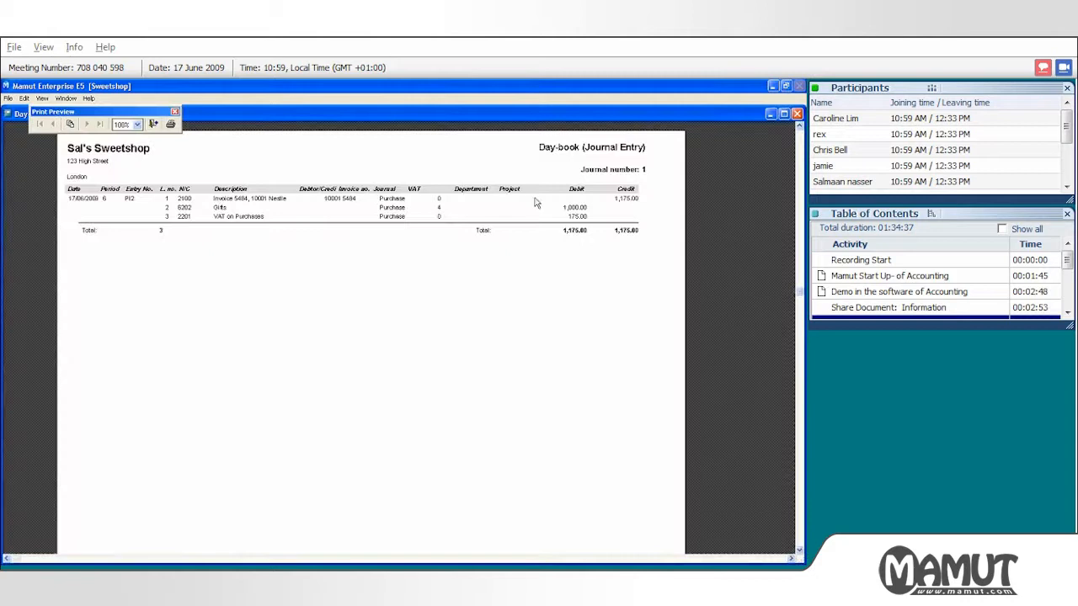
left_click(153, 127)
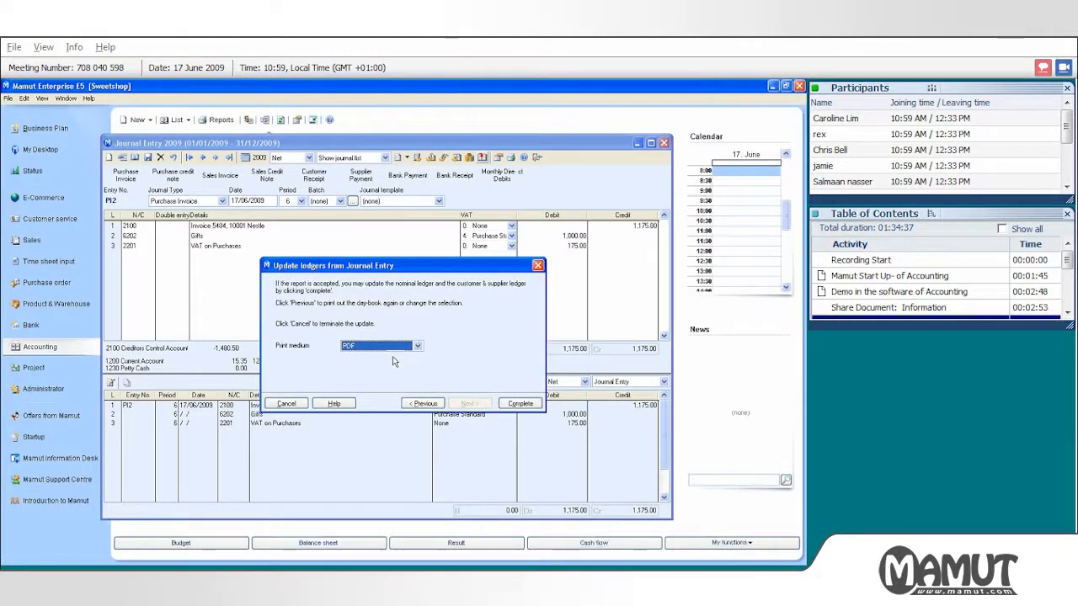
left_click(529, 406)
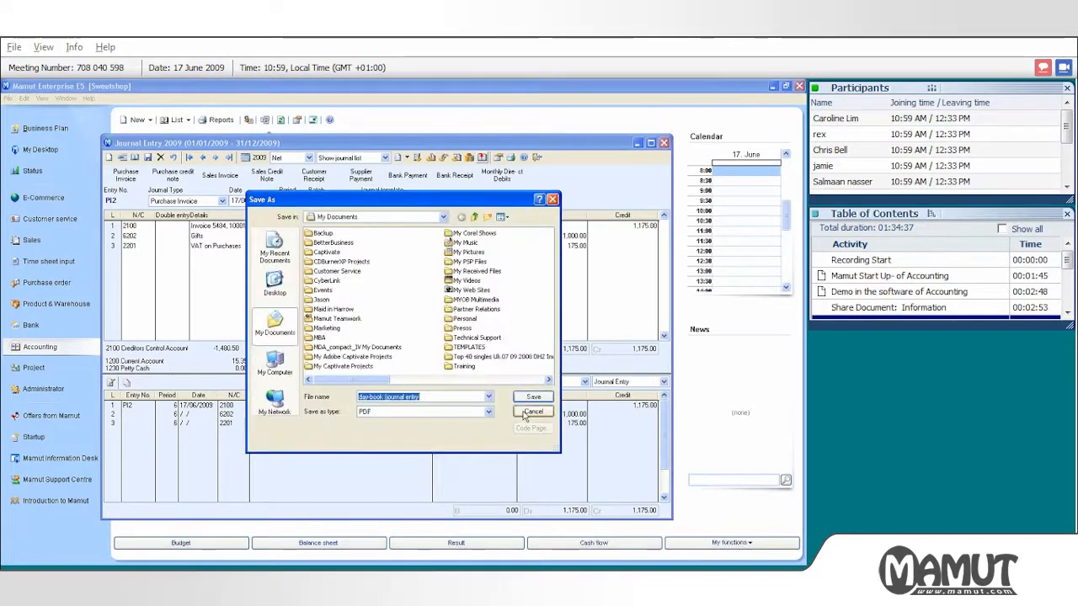
left_click(532, 411)
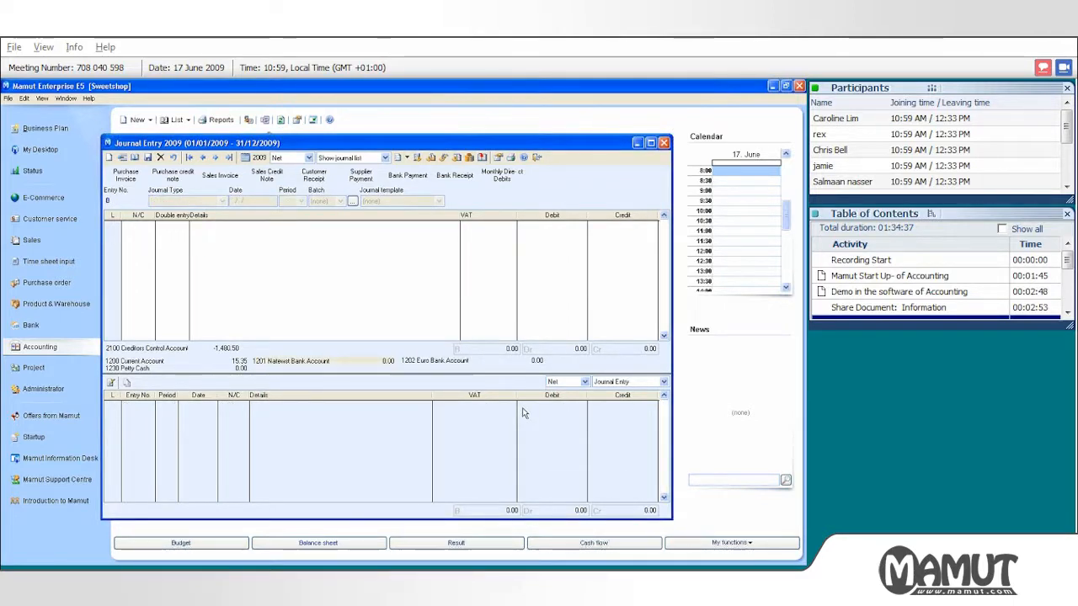
Step: Leave Journal Entry and check Nestle's open invoice 5484 in the Creditors supplier list
left_click(536, 160)
left_click(338, 257)
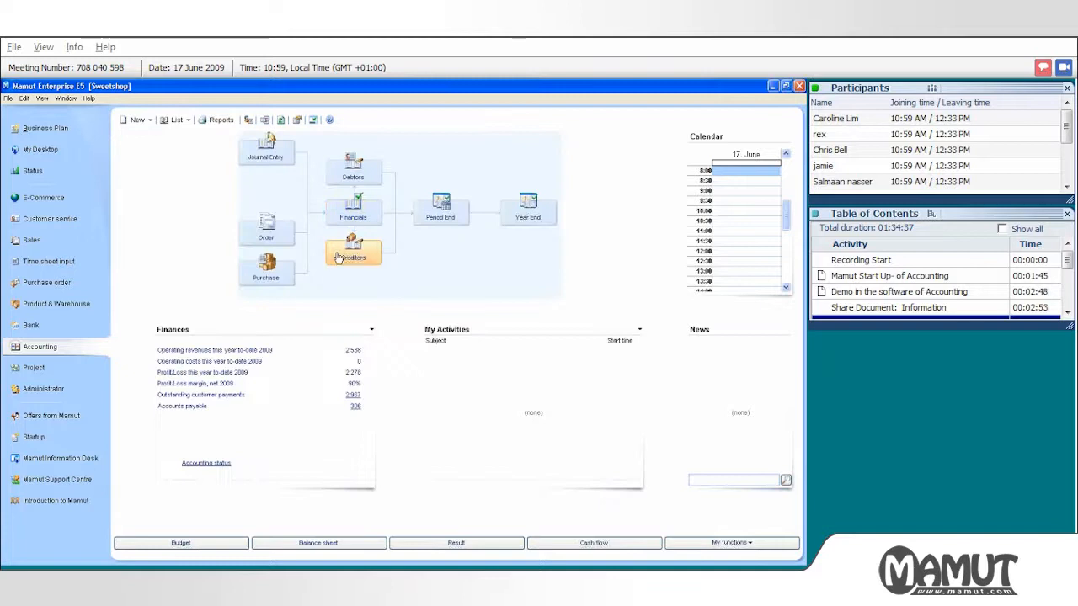
left_click(209, 225)
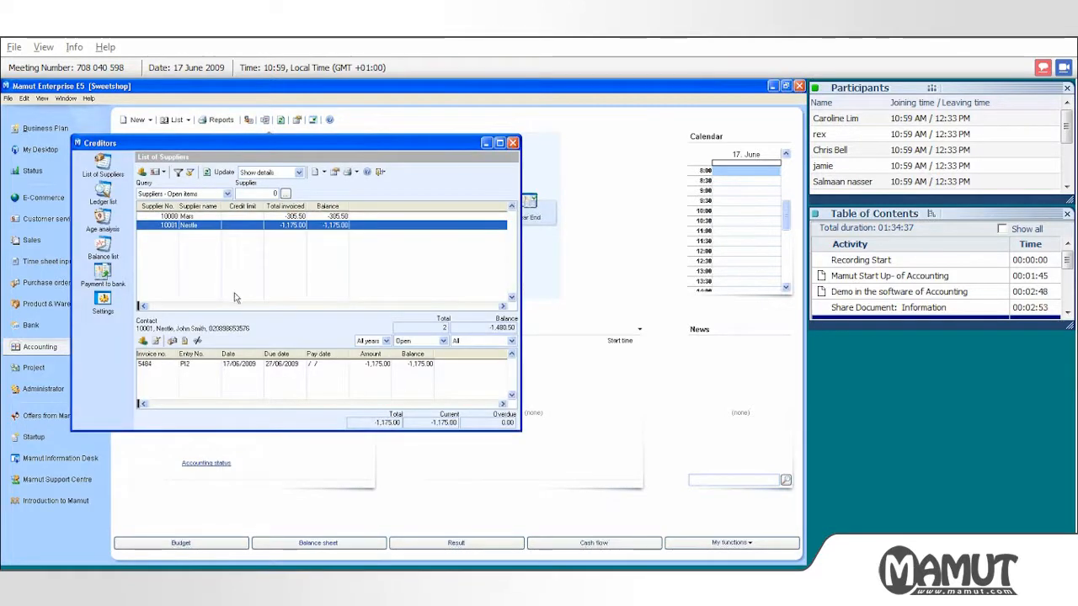
left_click(337, 364)
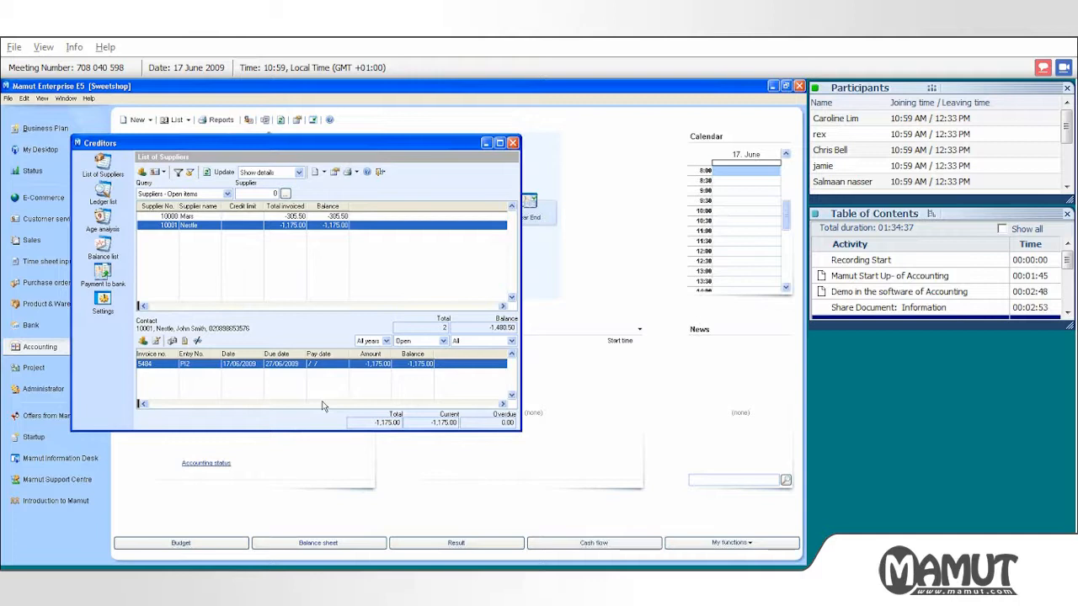
left_click(380, 173)
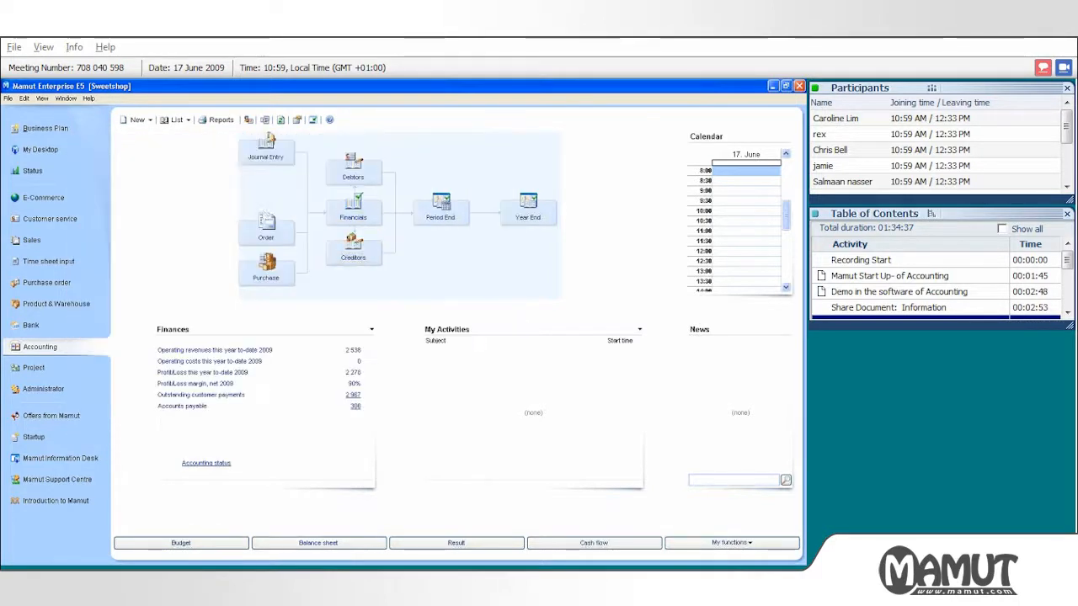
Step: Register a supplier payment to Nestle for the full amount of invoice 5484 from 1200 Current Account, keeping the default pay date
left_click(265, 158)
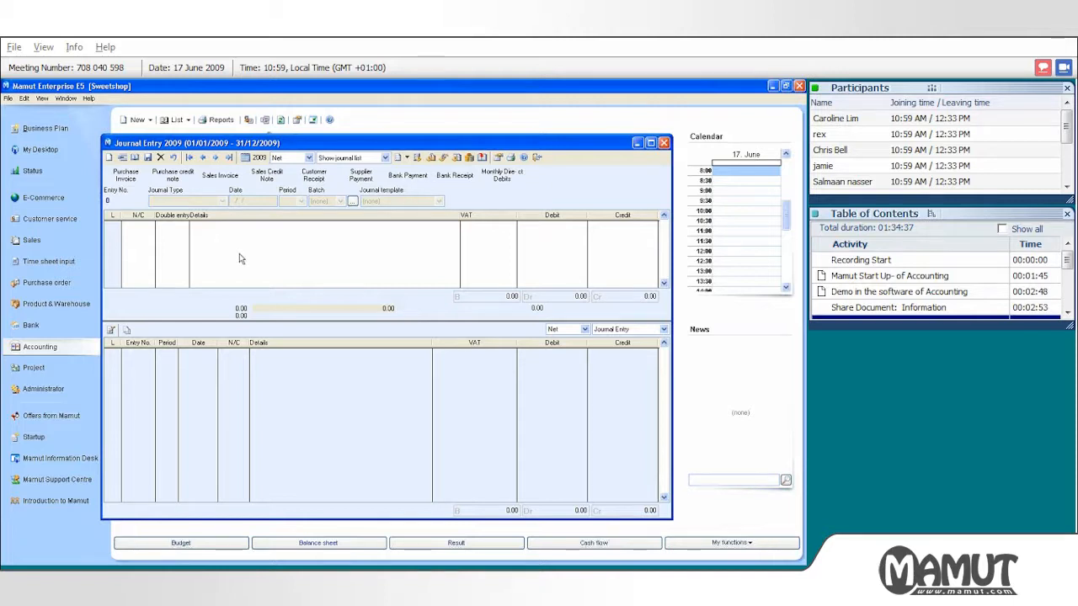
left_click(373, 175)
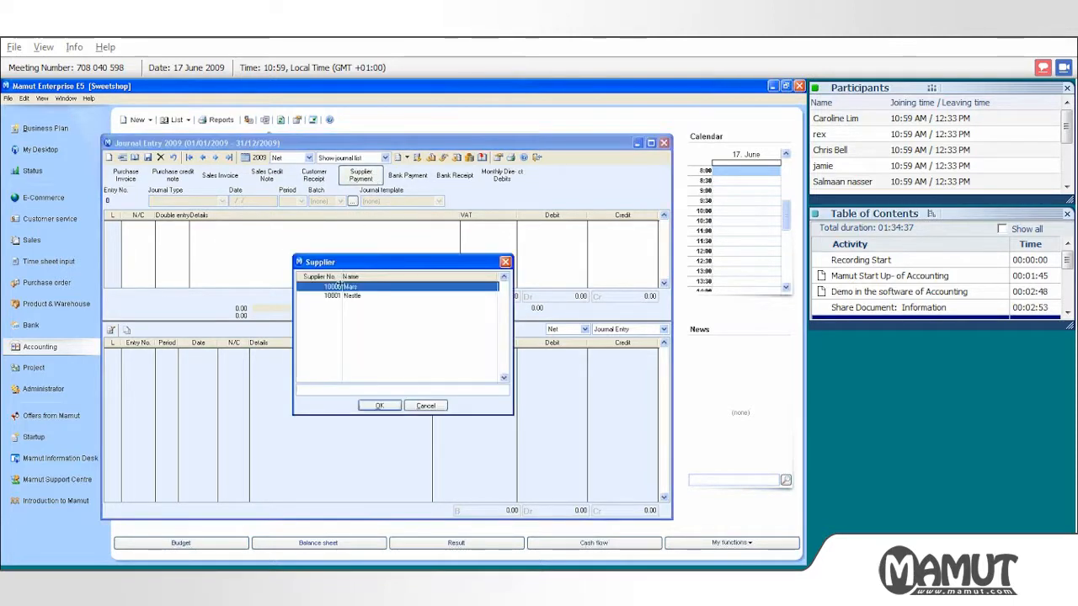
left_click(341, 296)
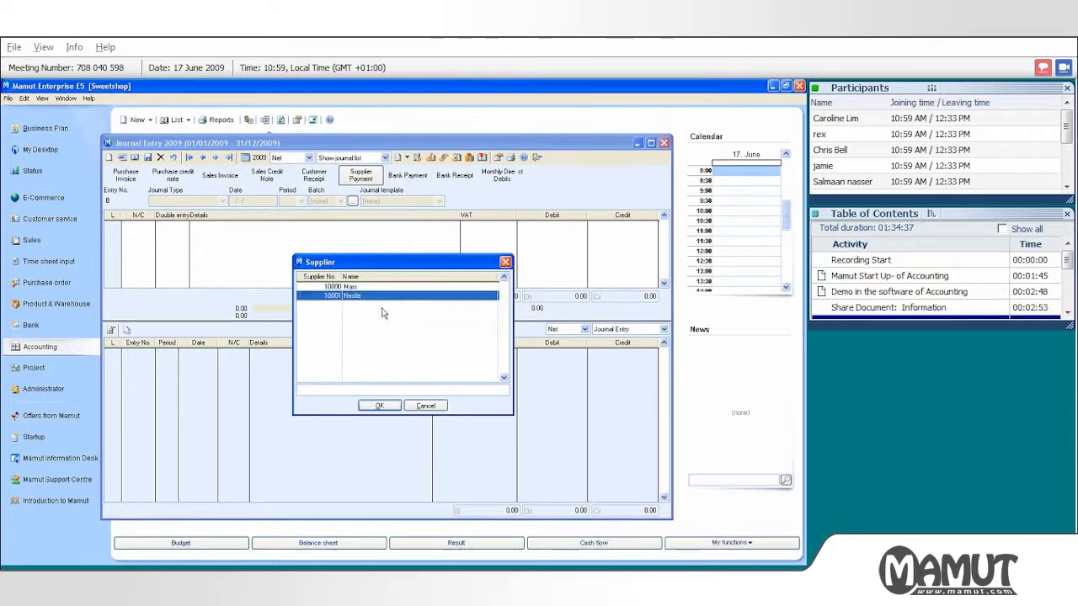
left_click(380, 406)
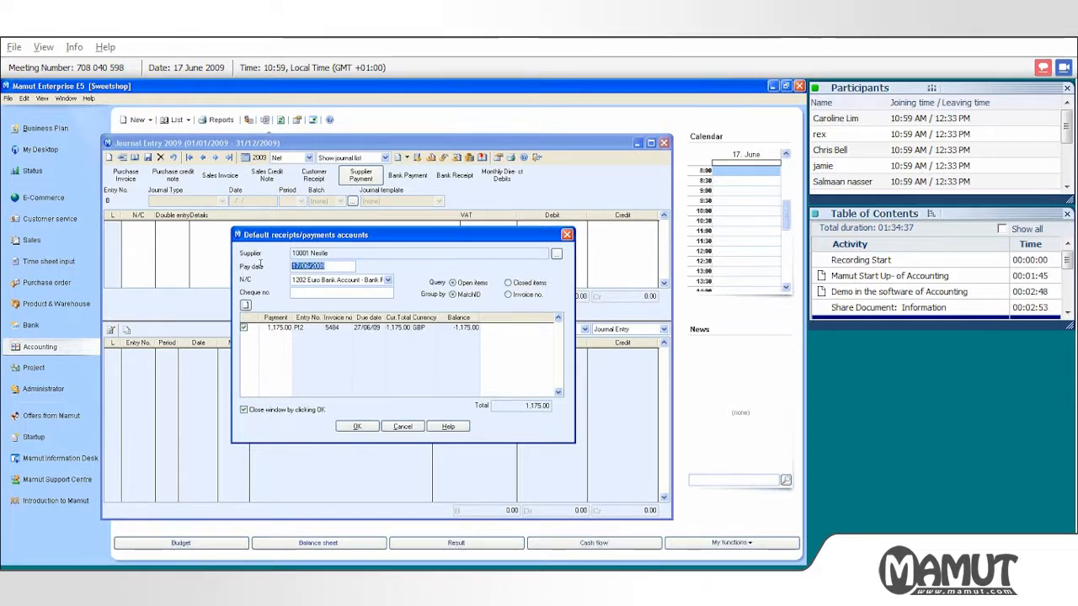
left_click(379, 281)
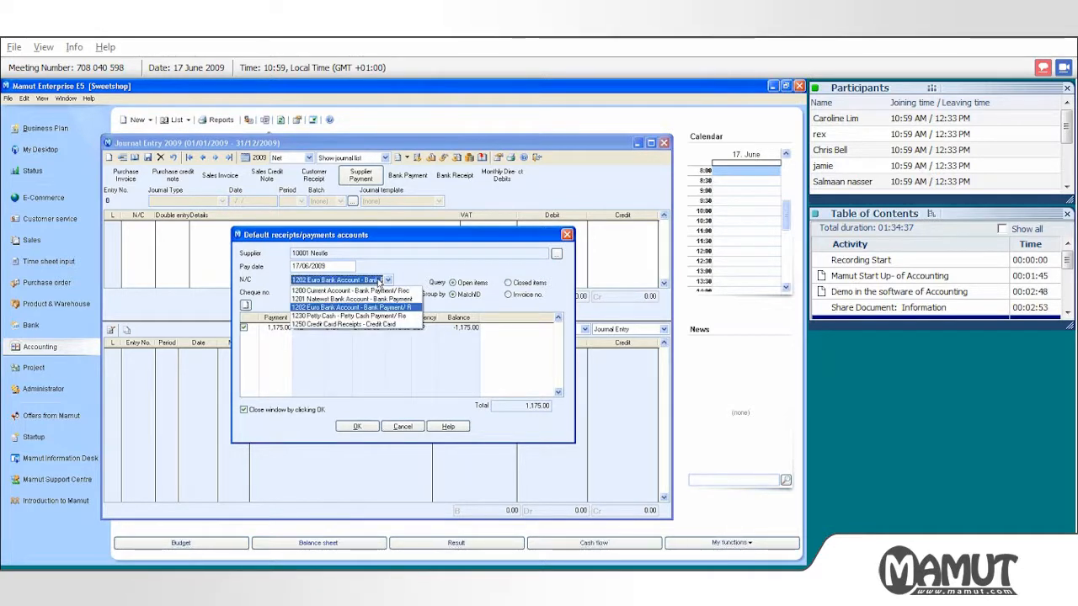
left_click(373, 291)
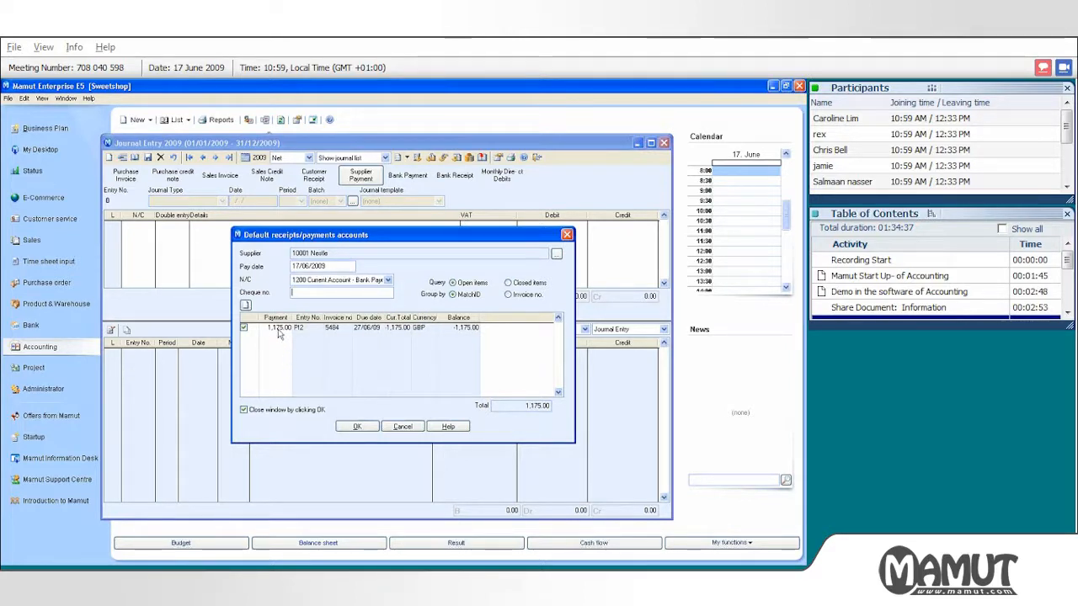
left_click(304, 327)
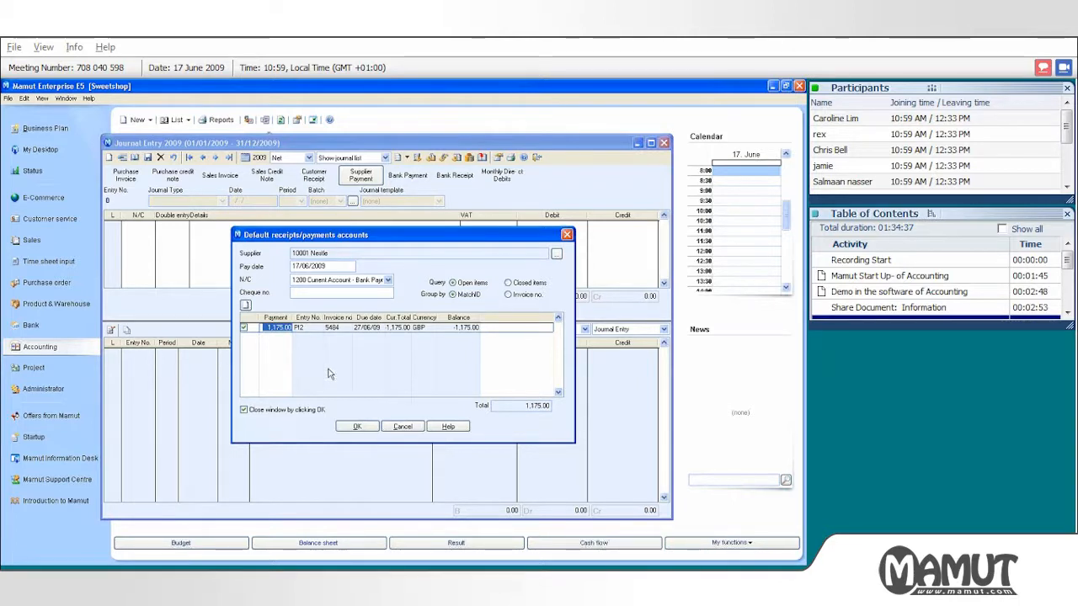
left_click(355, 427)
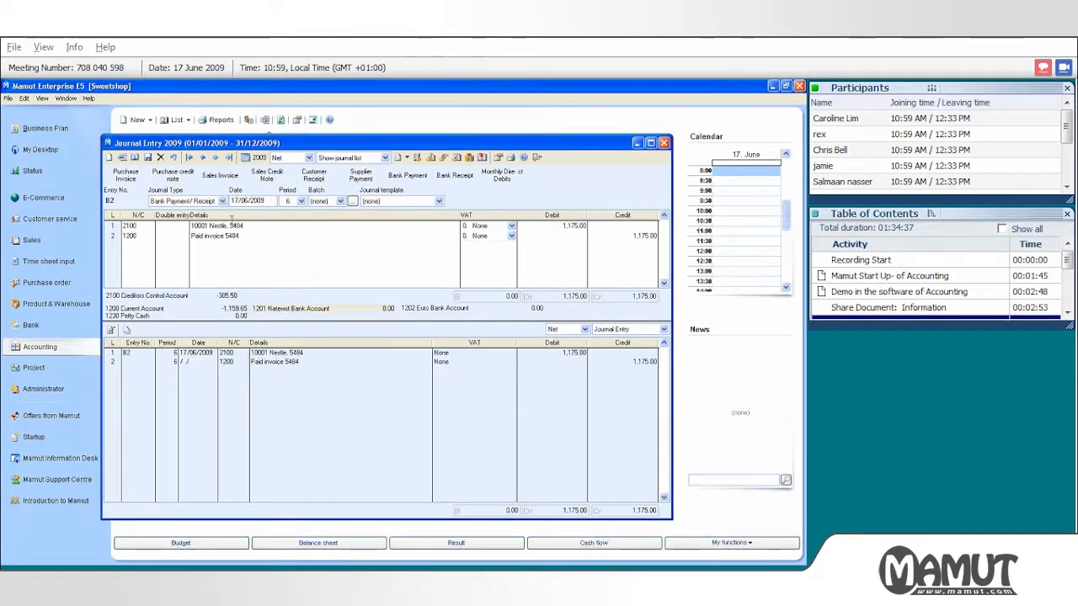
Step: Check the creditors debit and current account credit on the bank payment and save the entry
left_click(555, 226)
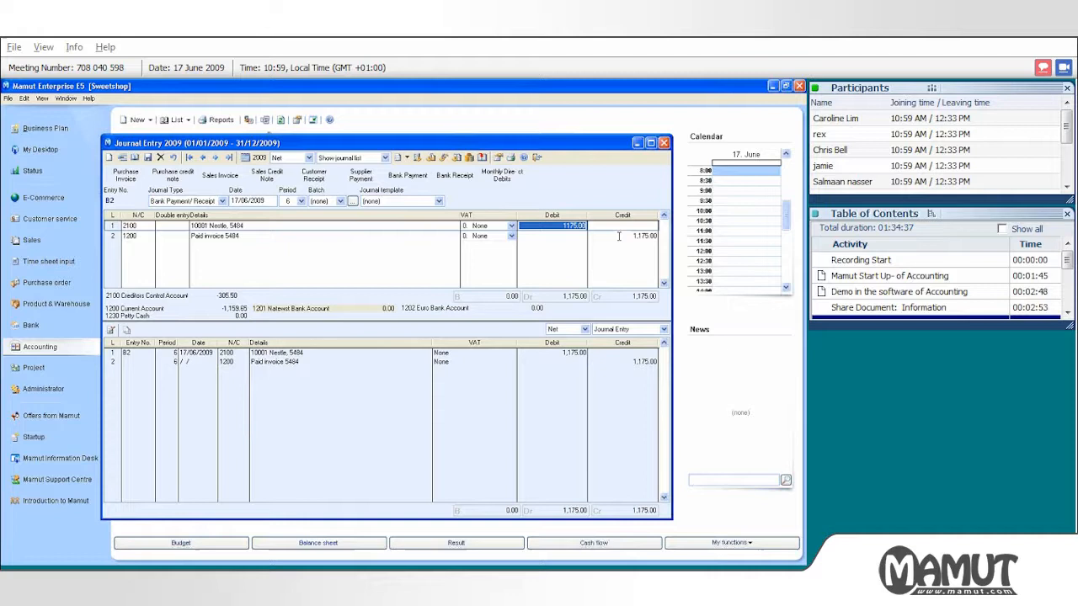
left_click(618, 236)
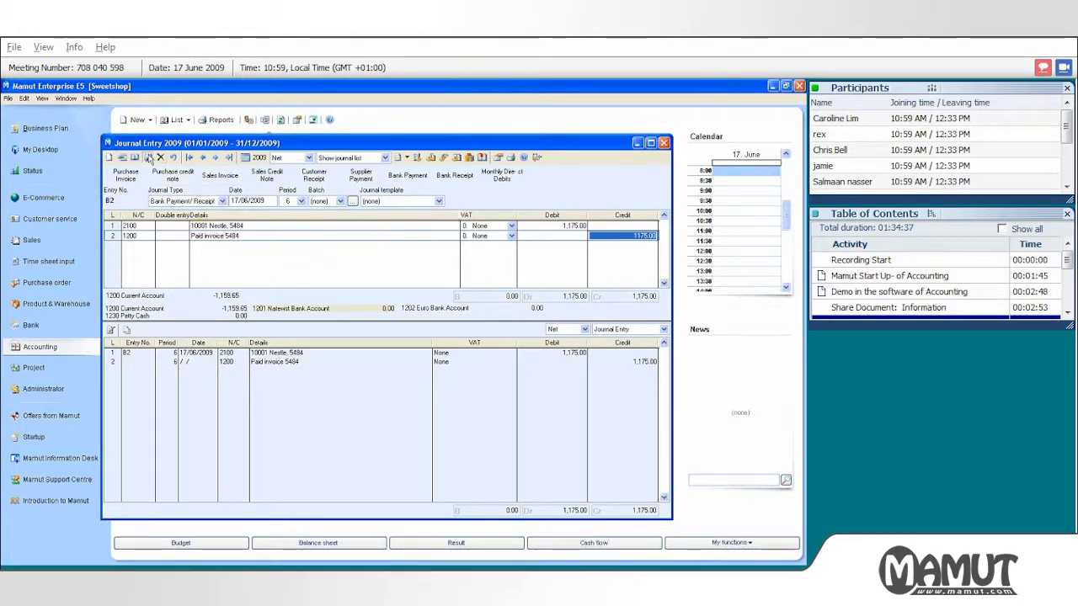
left_click(149, 157)
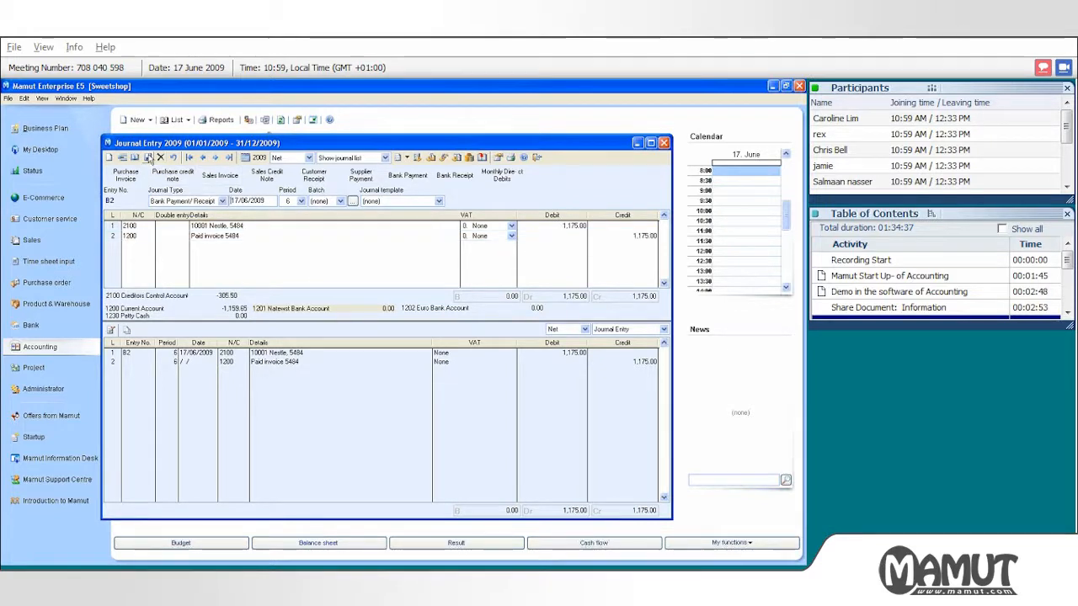
Step: Update the ledgers with the bank payment for all journal types and periods, previewing the day-book and keeping PDF as print medium
left_click(483, 157)
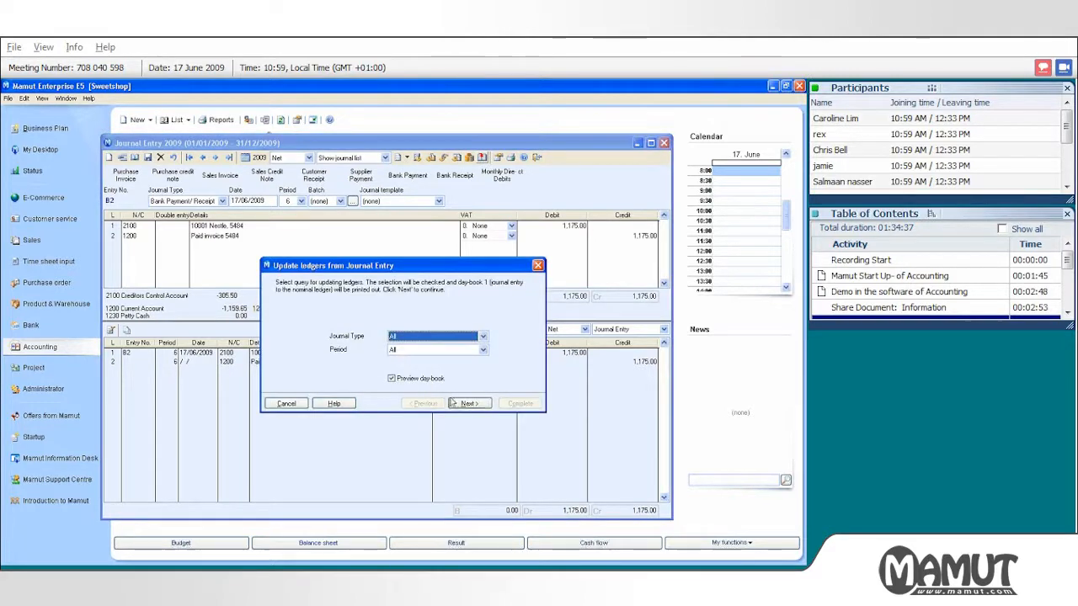
left_click(465, 403)
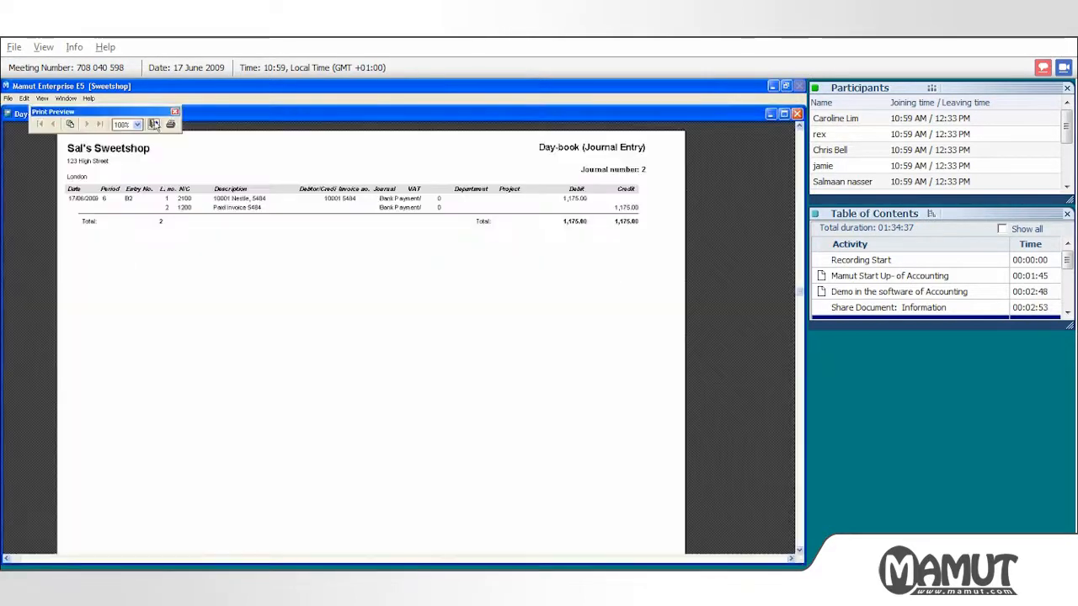
left_click(154, 124)
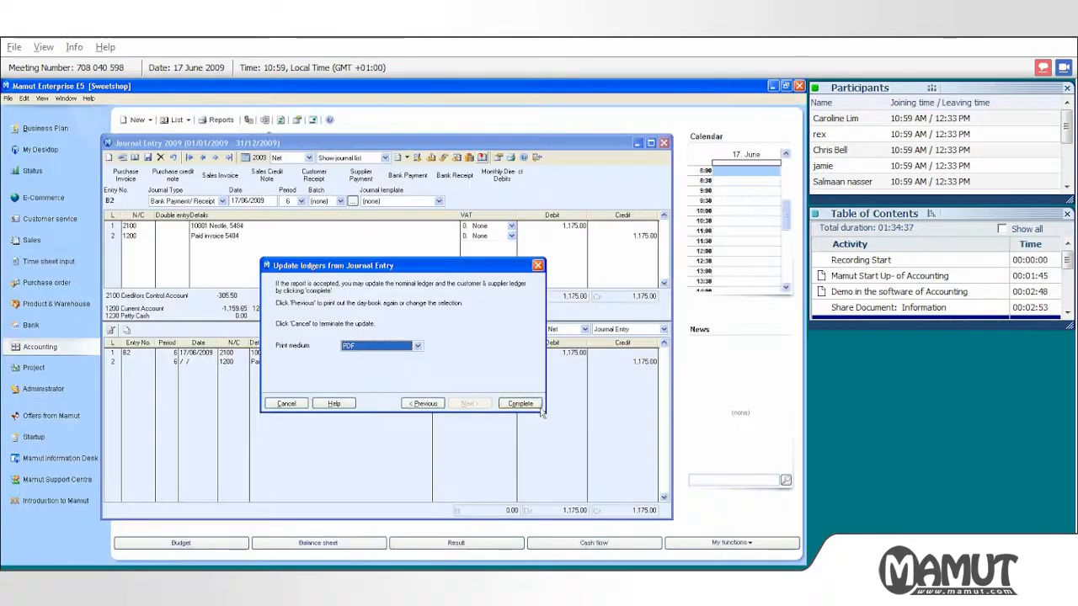
left_click(515, 404)
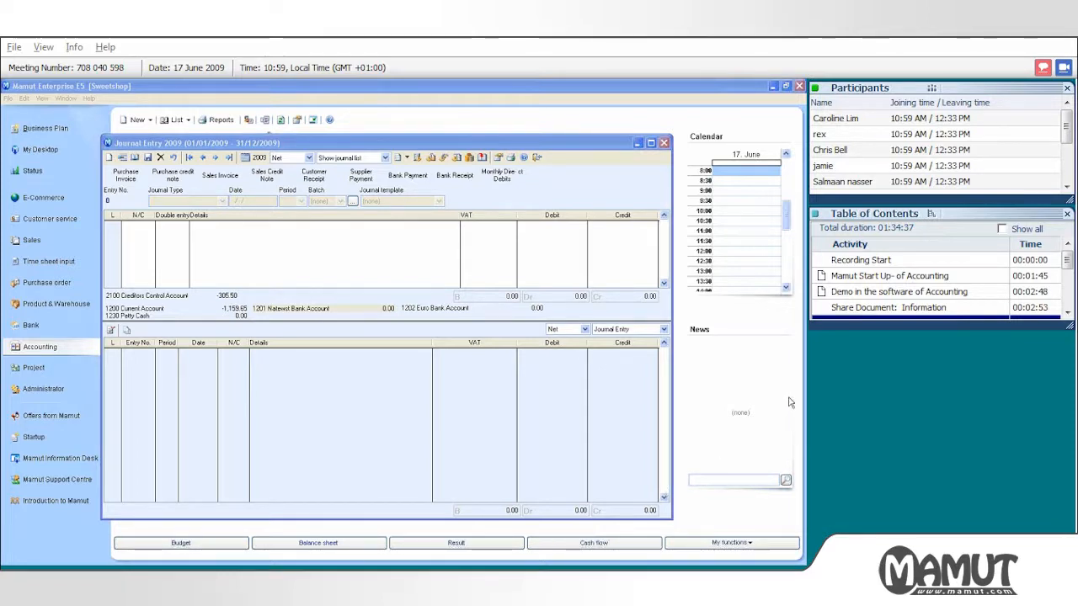
left_click(448, 397)
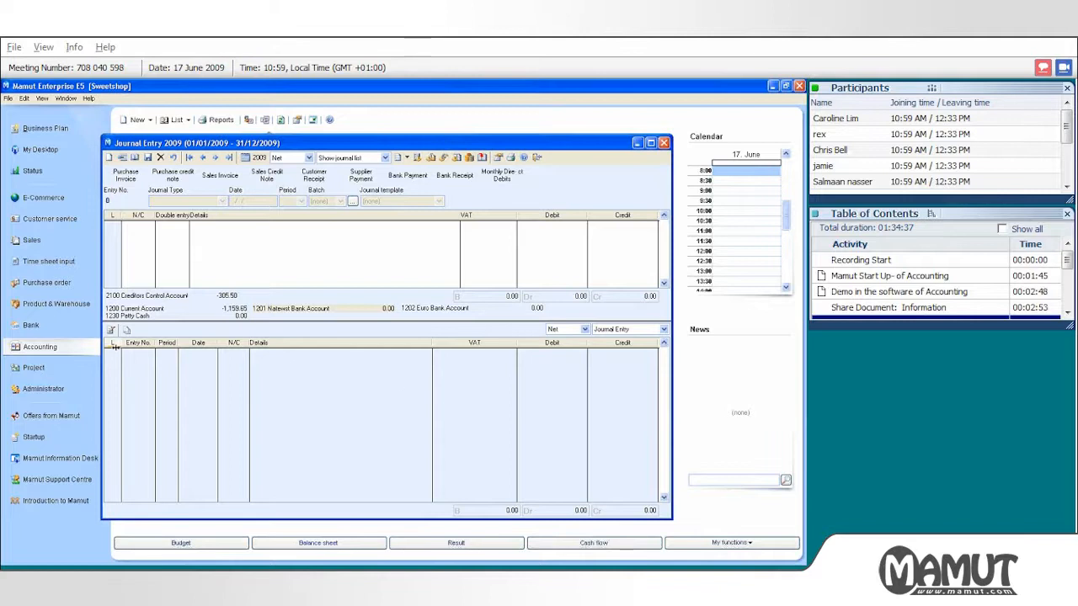
left_click(736, 561)
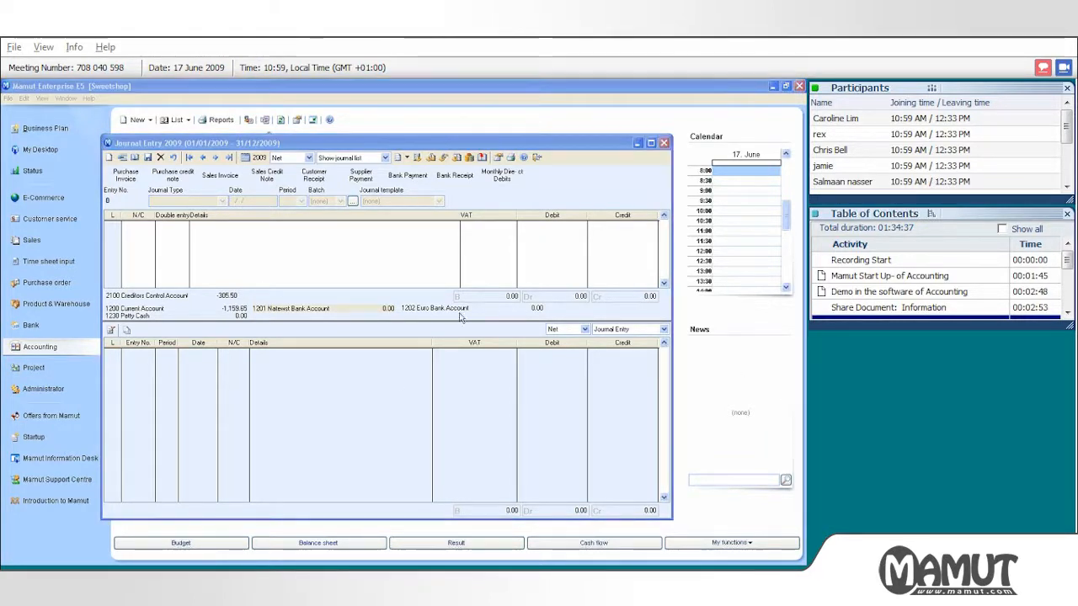
left_click(147, 144)
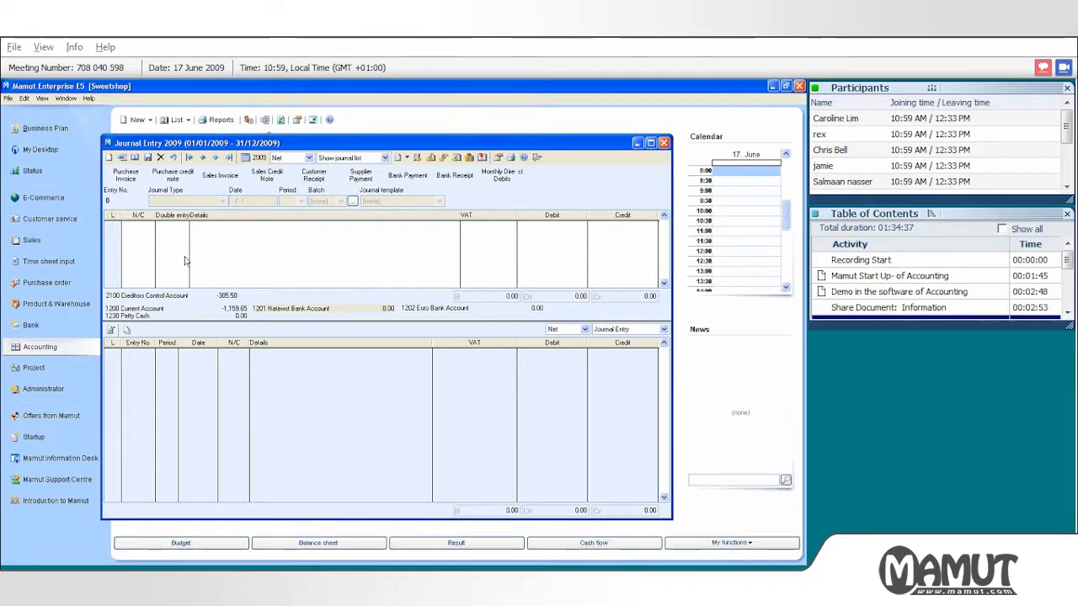
Step: Start a sales invoice for the customer Company2 and enter 9995 as its invoice number
left_click(223, 176)
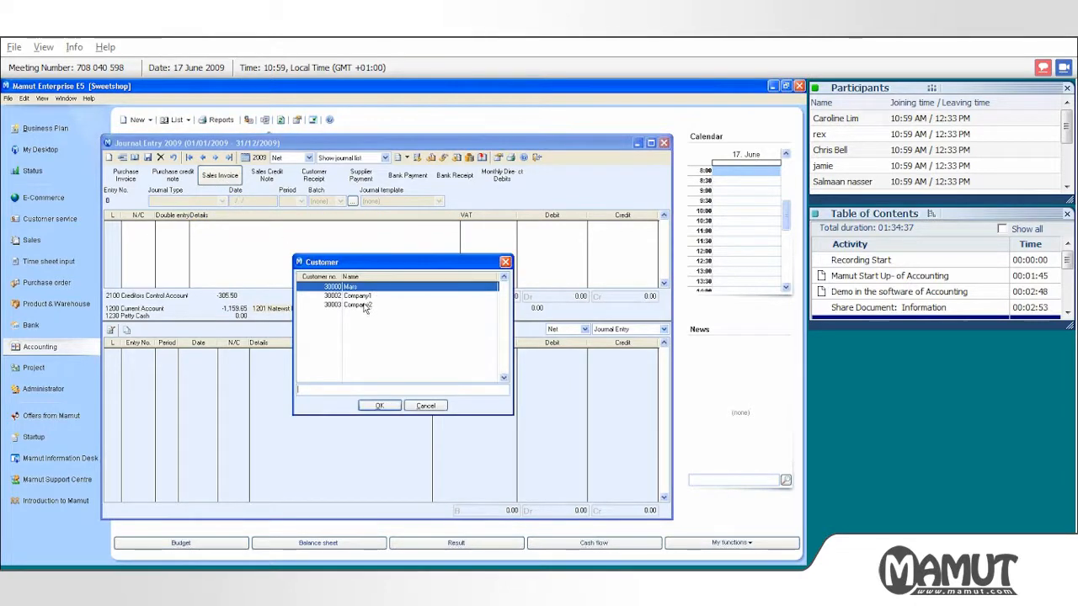
left_click(362, 306)
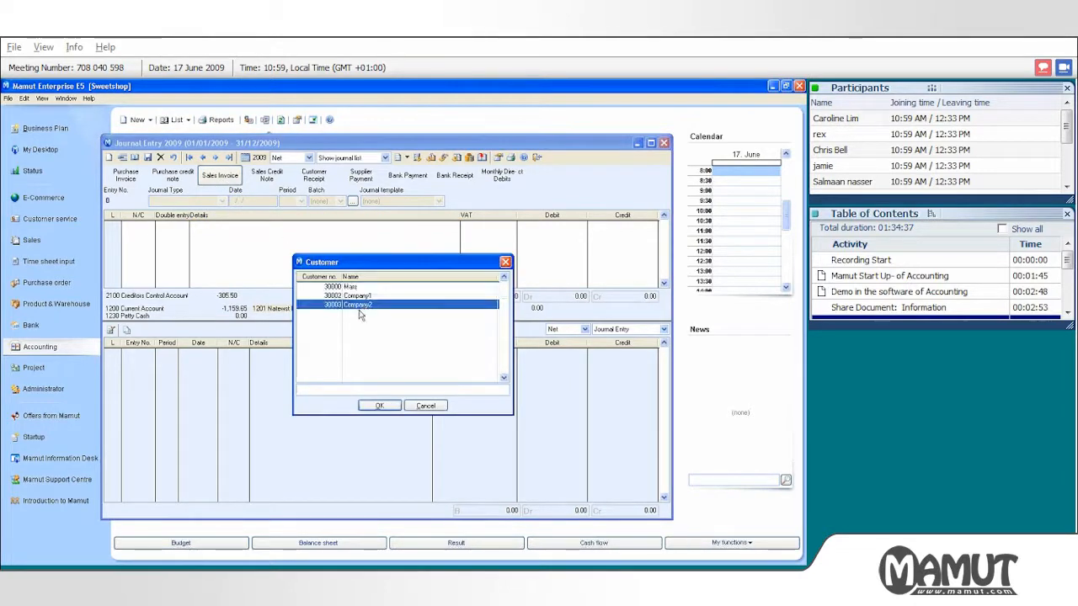
left_click(380, 407)
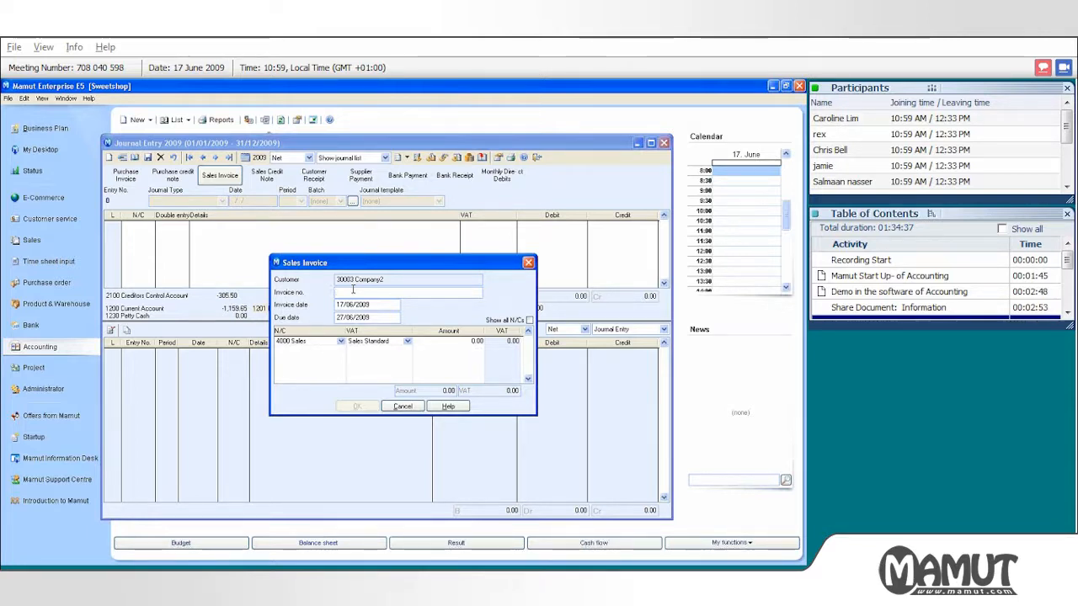
type("9995")
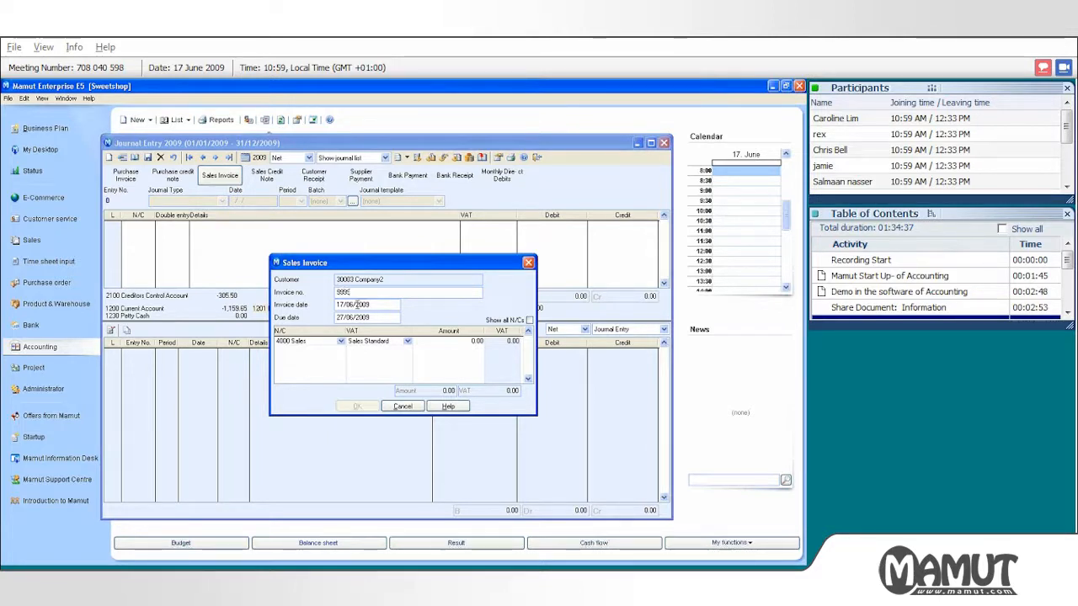
Step: Enter an amount of 500 on the 4000 Sales line with Sales Standard VAT and confirm the Company2 sales invoice
left_click(341, 343)
left_click(341, 343)
left_click_drag(425, 342, 532, 341)
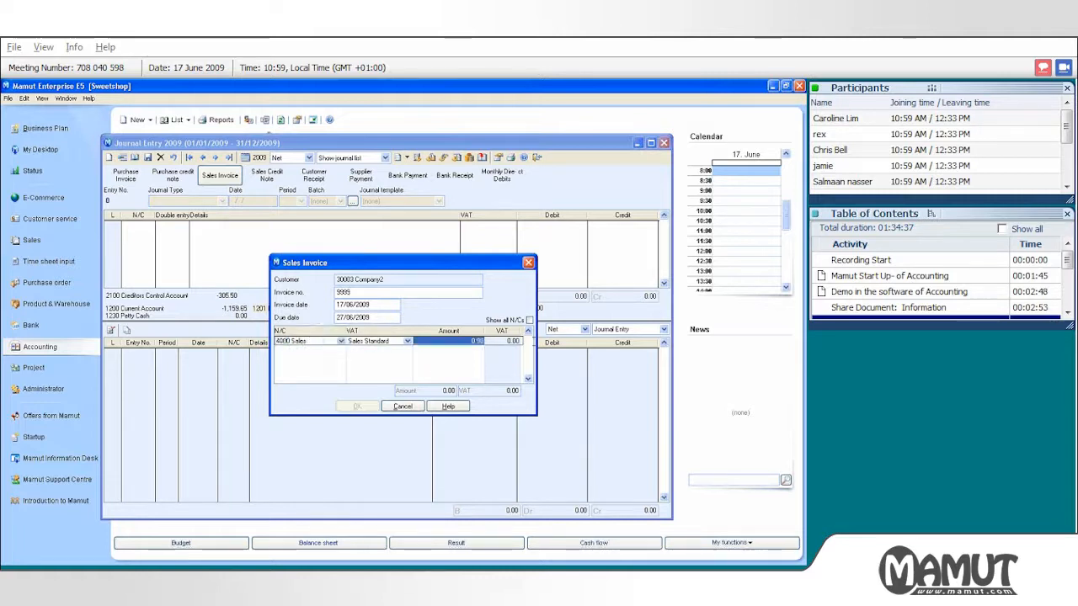
type("500")
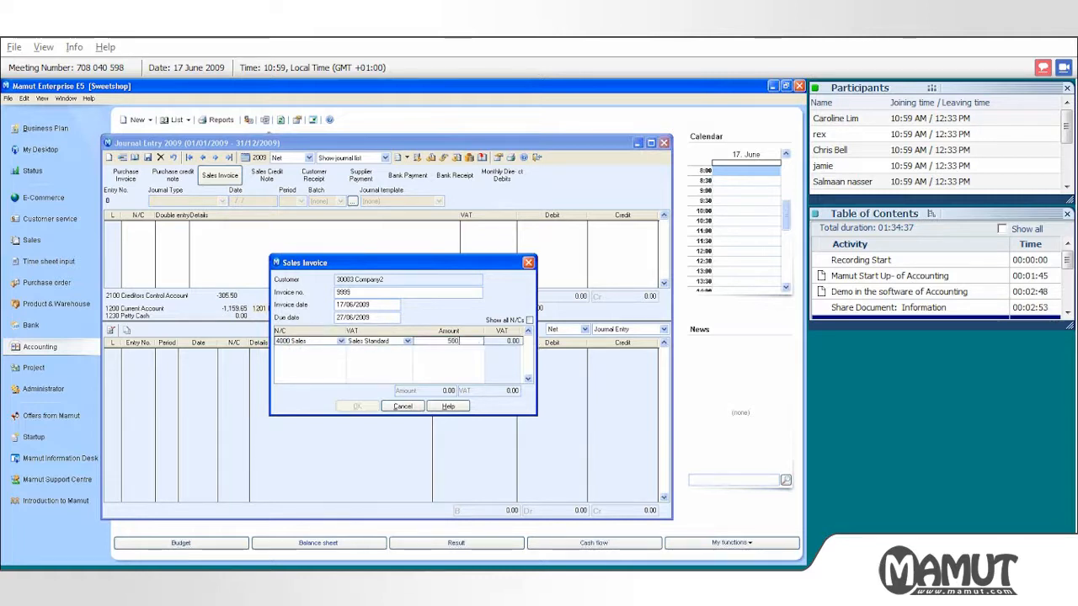
key("Return")
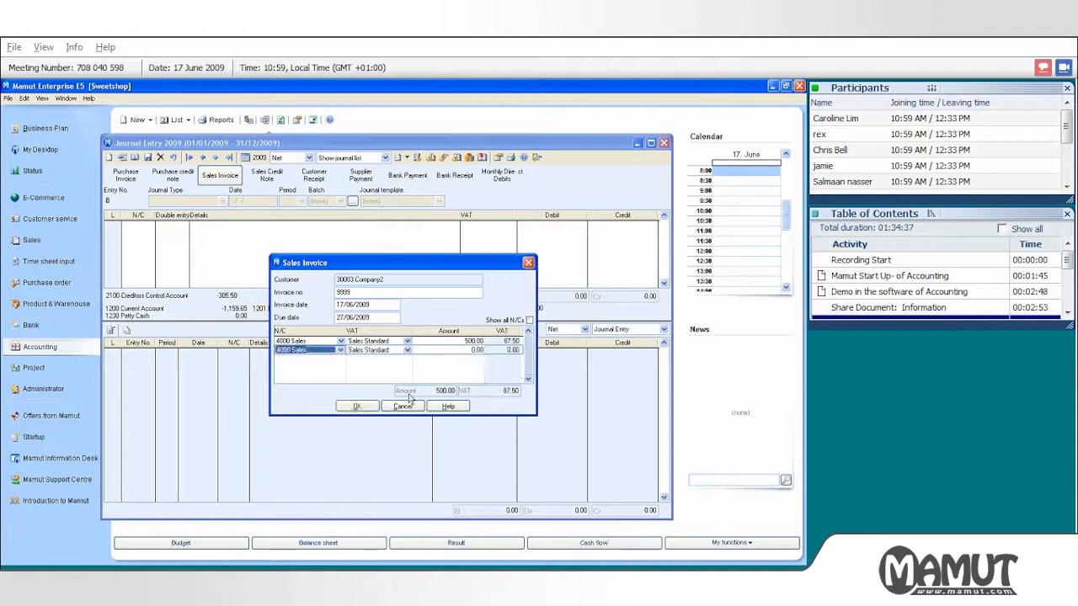
left_click(358, 407)
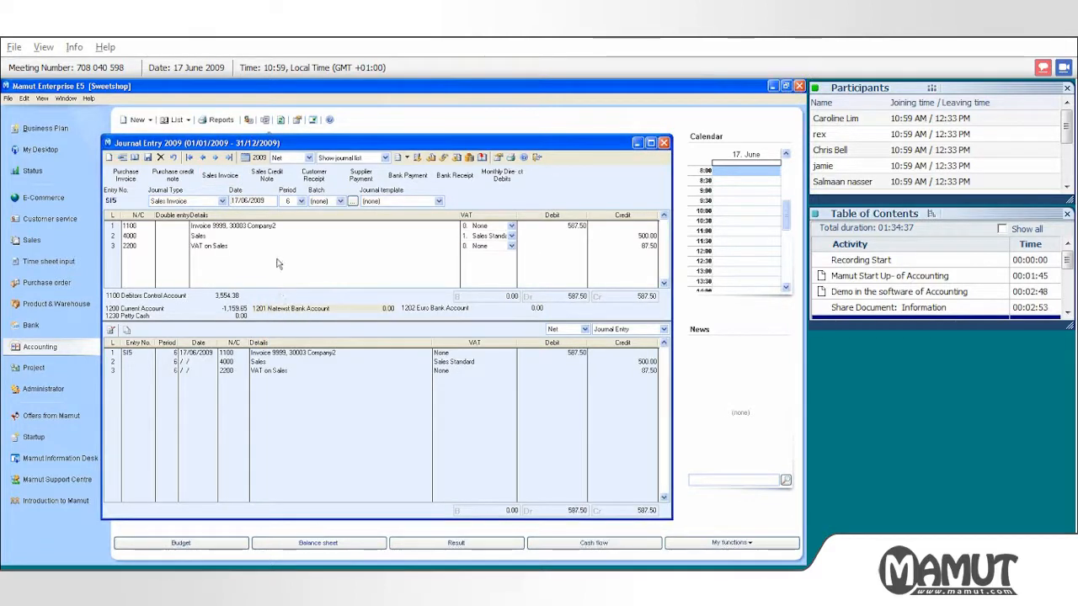
Step: Start another sales invoice for customer Company2 with invoice number 9988 and enter 750 as the 4000 Sales amount
left_click(108, 160)
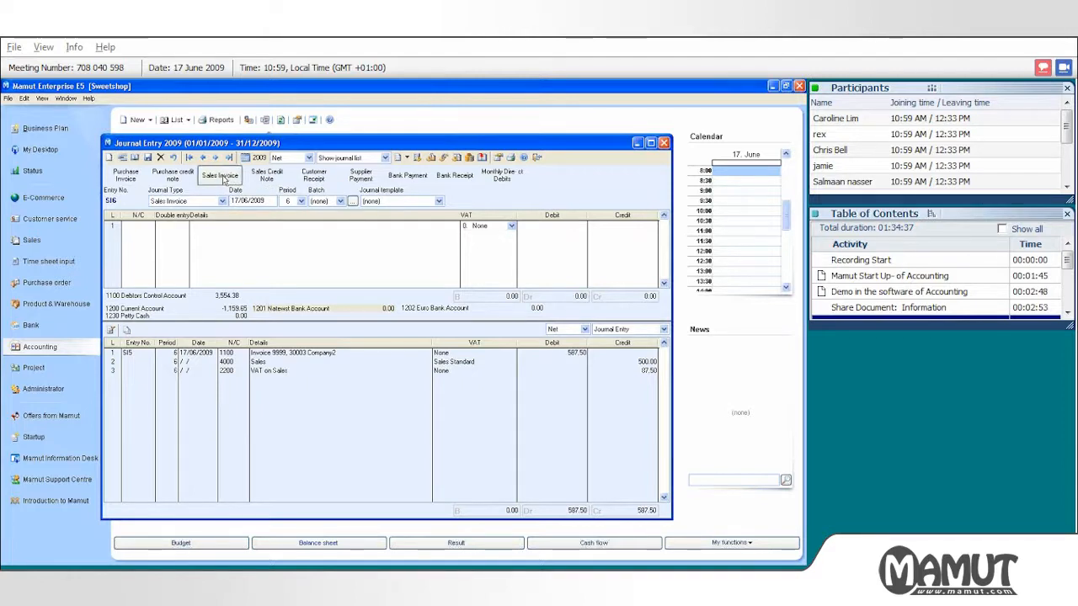
left_click(224, 176)
left_click(359, 305)
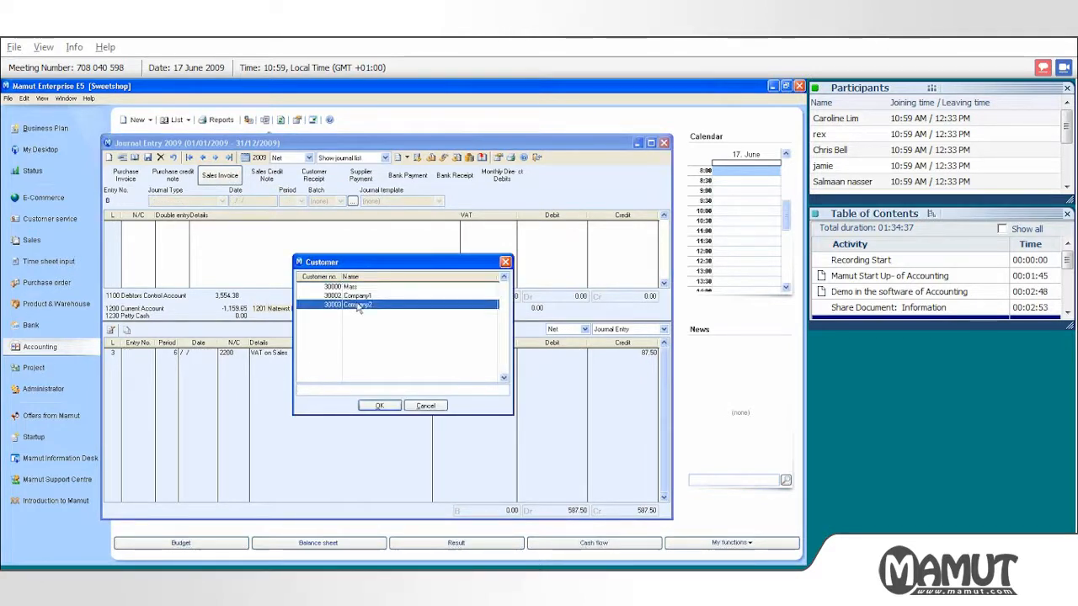
left_click(379, 405)
left_click(346, 291)
type("9998")
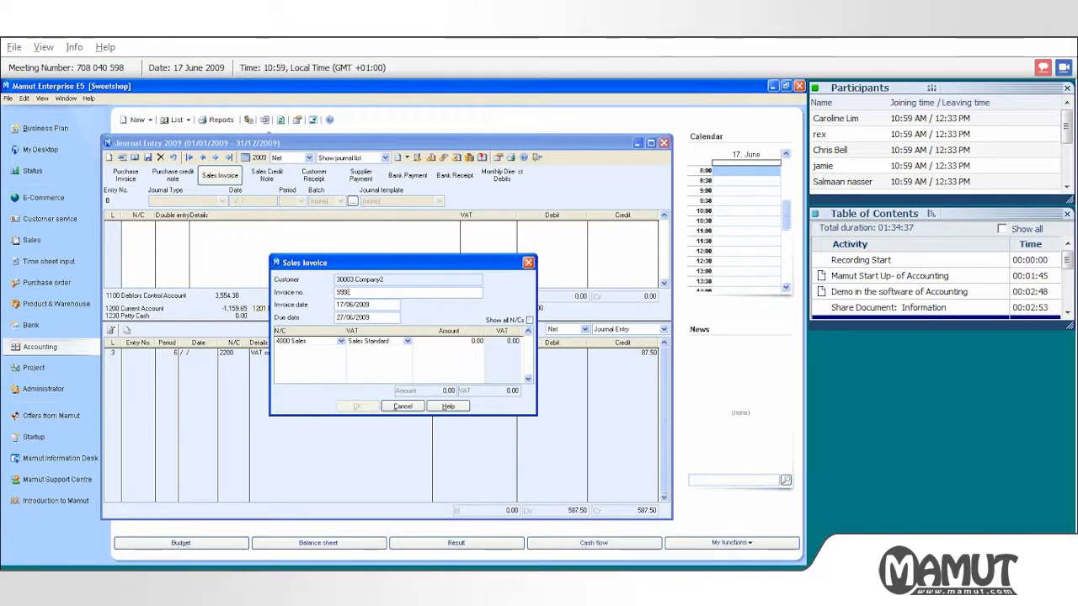
left_click_drag(443, 341, 521, 347)
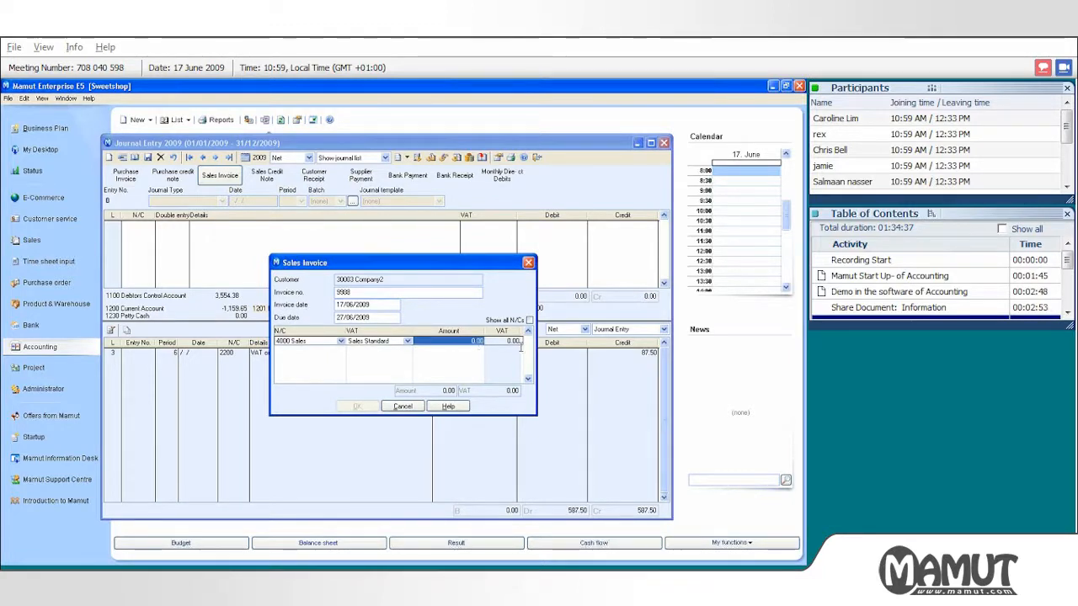
type("750")
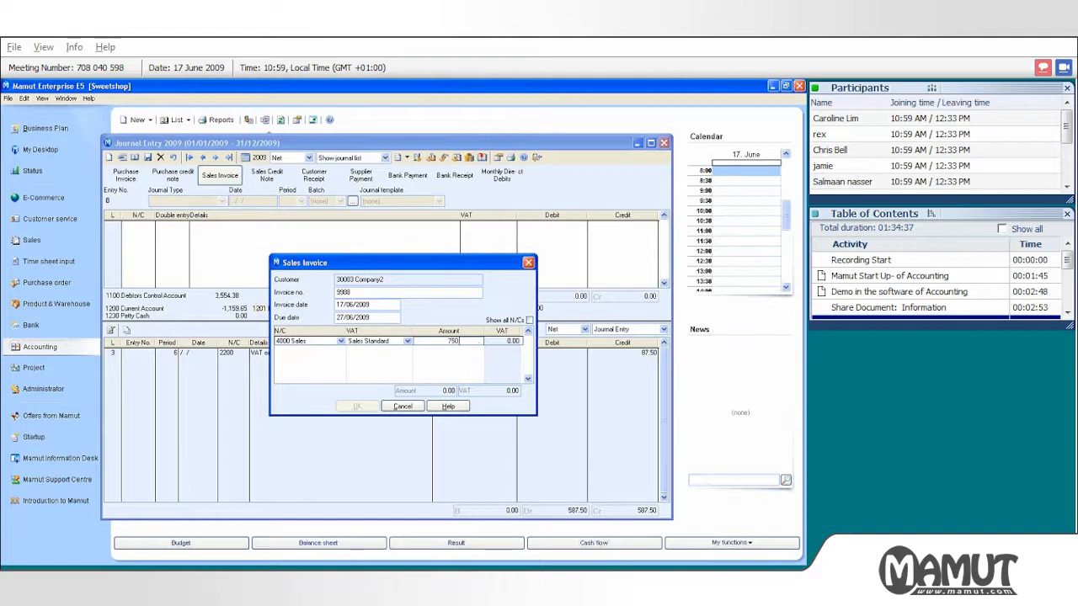
Step: Accept the sales invoice with its 750 sales line and update the ledgers from the journal entries, without saving the day-book PDF
key("Return")
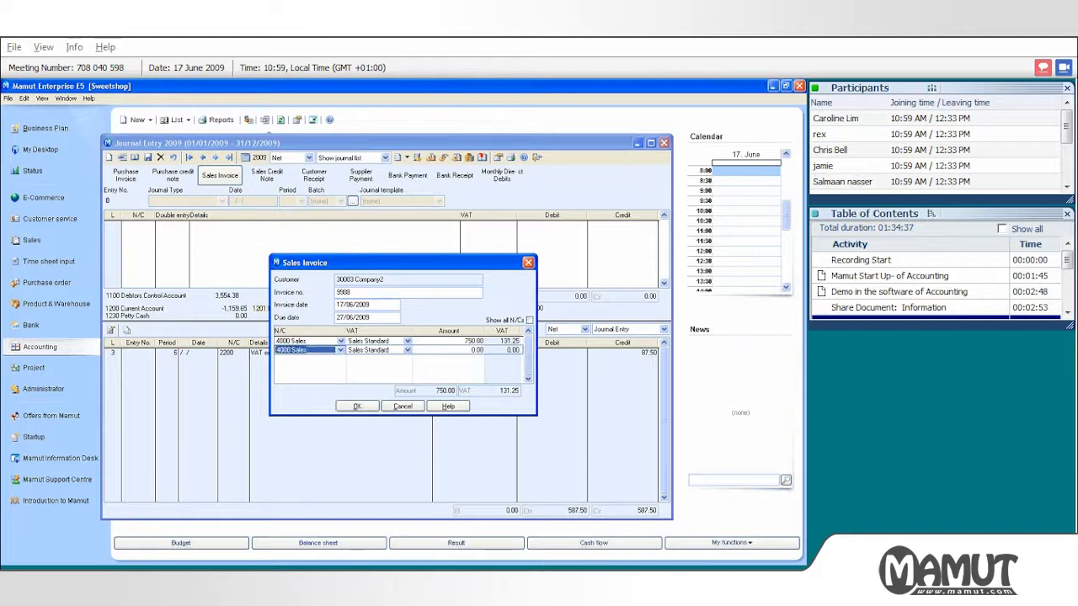
left_click(363, 410)
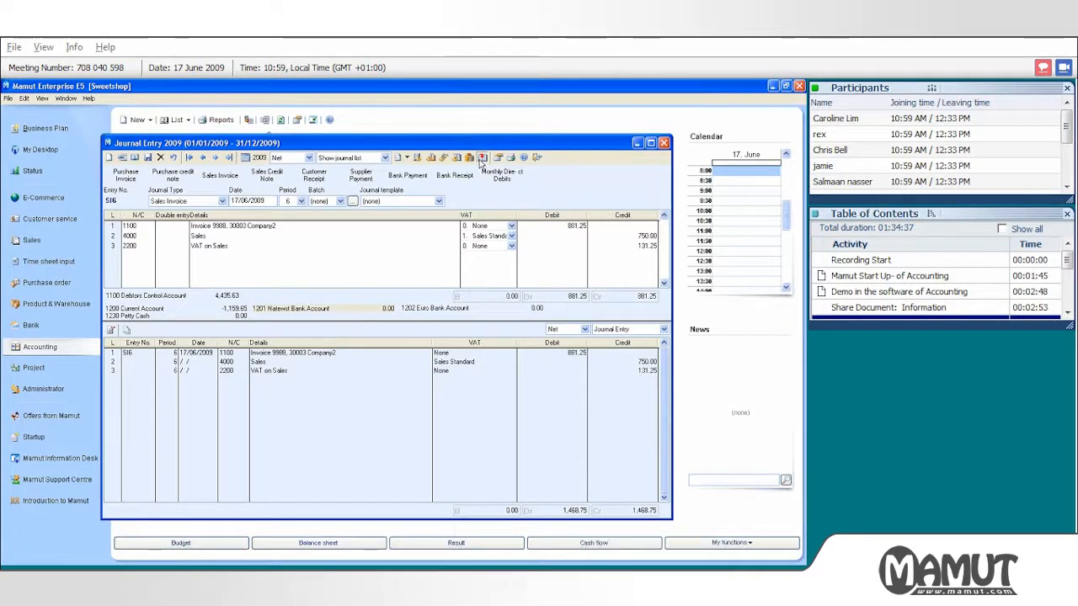
left_click(481, 158)
left_click(469, 404)
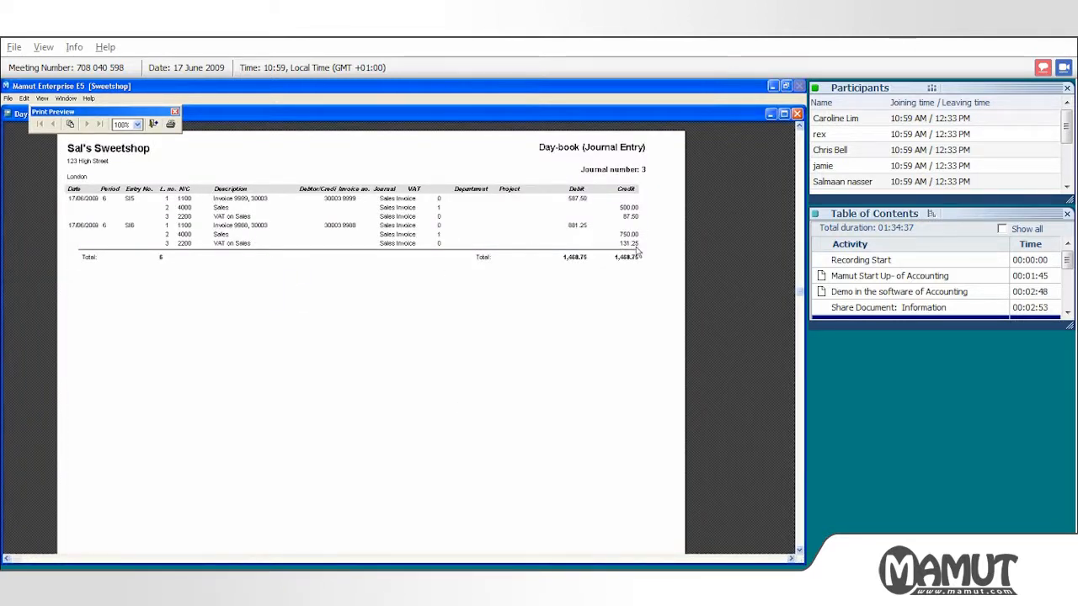
left_click(152, 126)
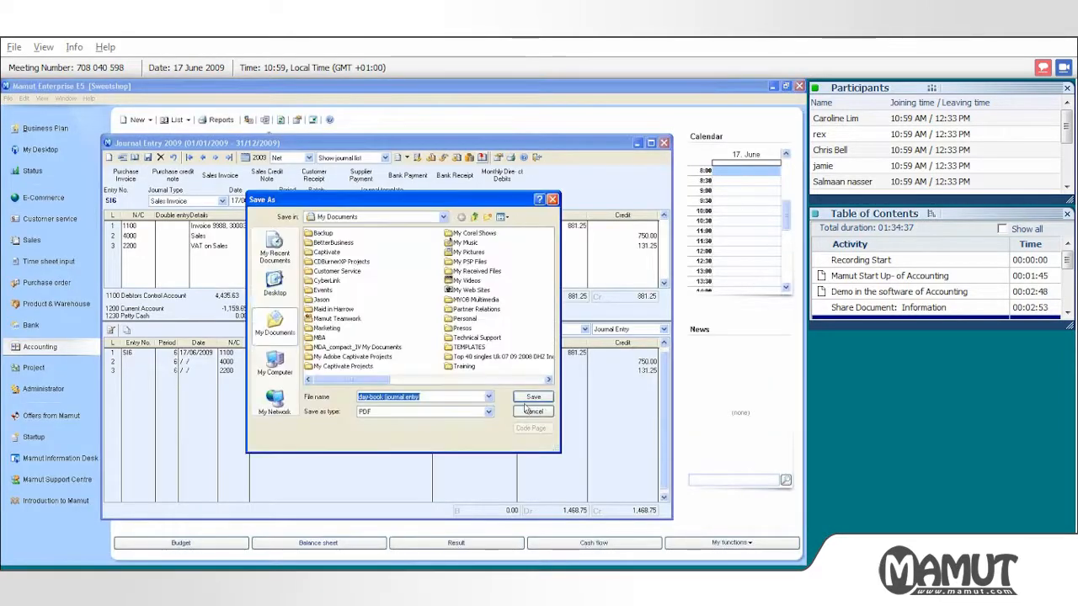
left_click(528, 410)
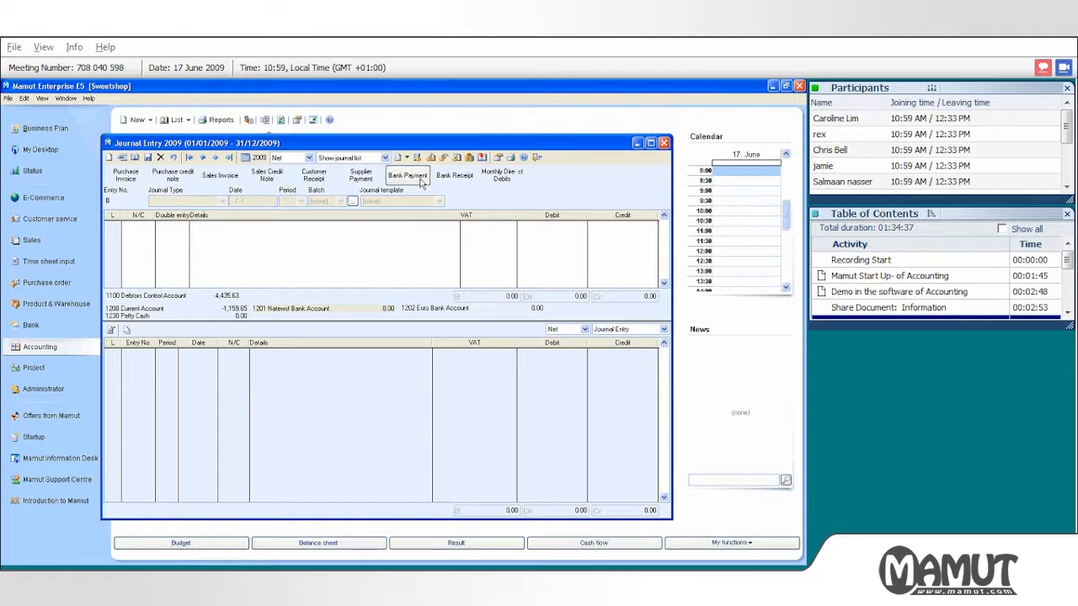
Step: Start a bank payment of 150 and assign it to the expense account 6203 Samples
left_click(421, 181)
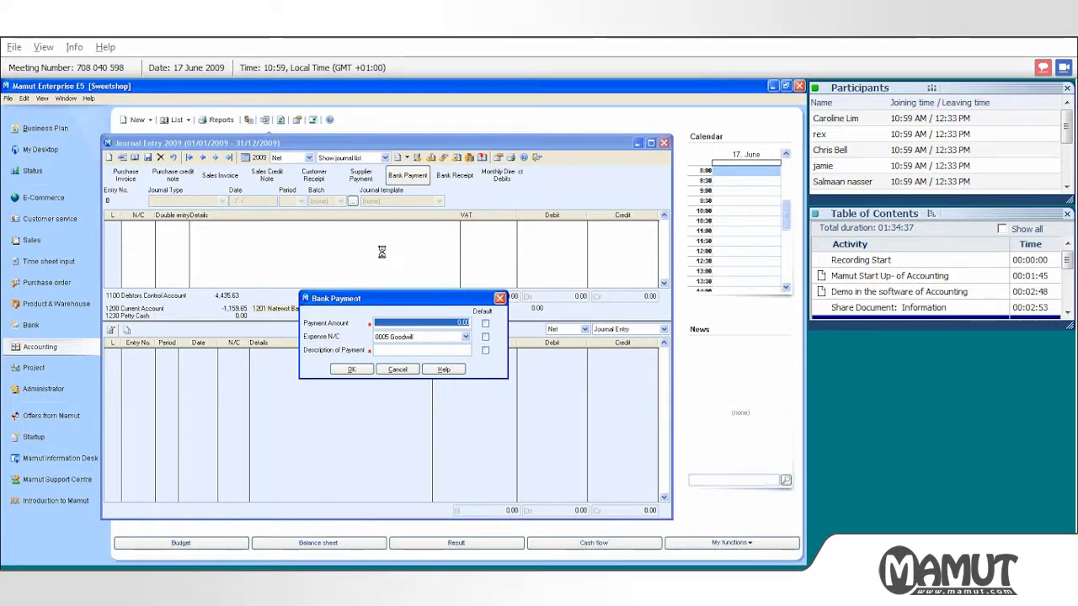
type("150")
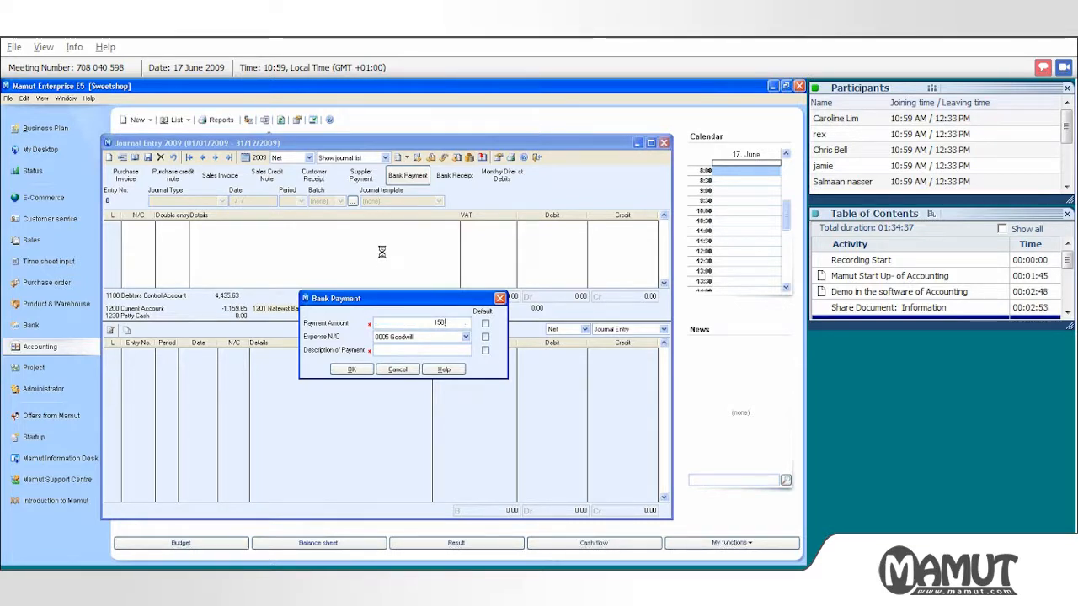
left_click(465, 338)
left_click_drag(465, 352, 468, 379)
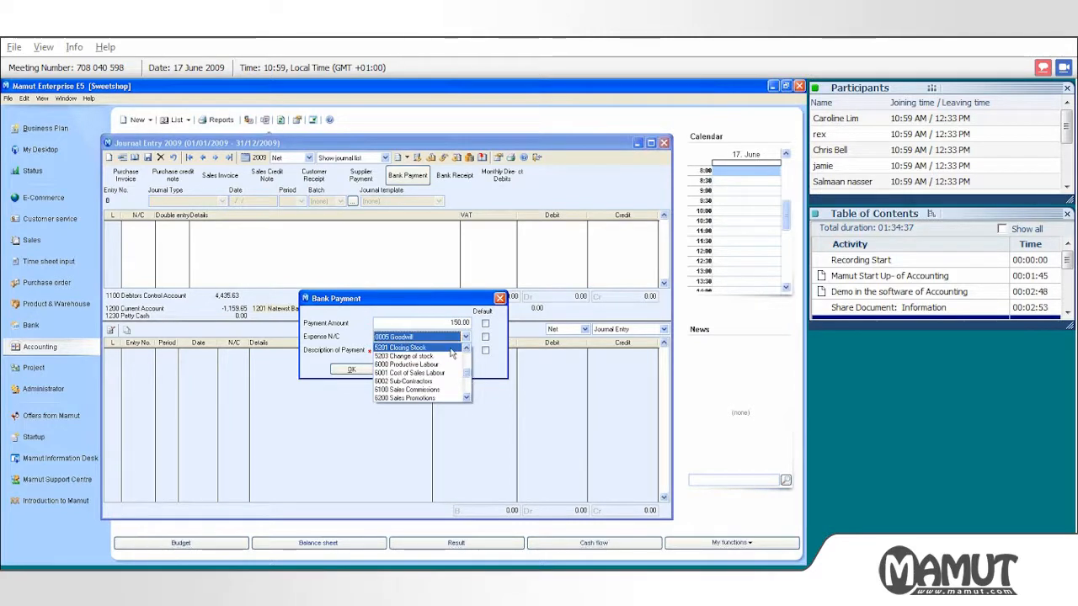
left_click(466, 399)
left_click(467, 399)
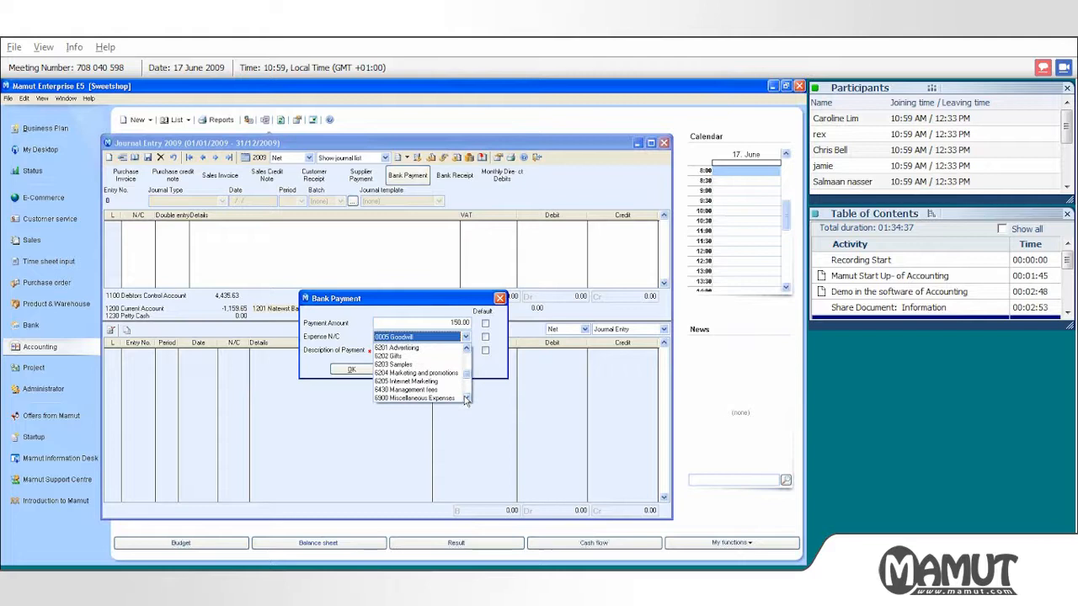
left_click(393, 364)
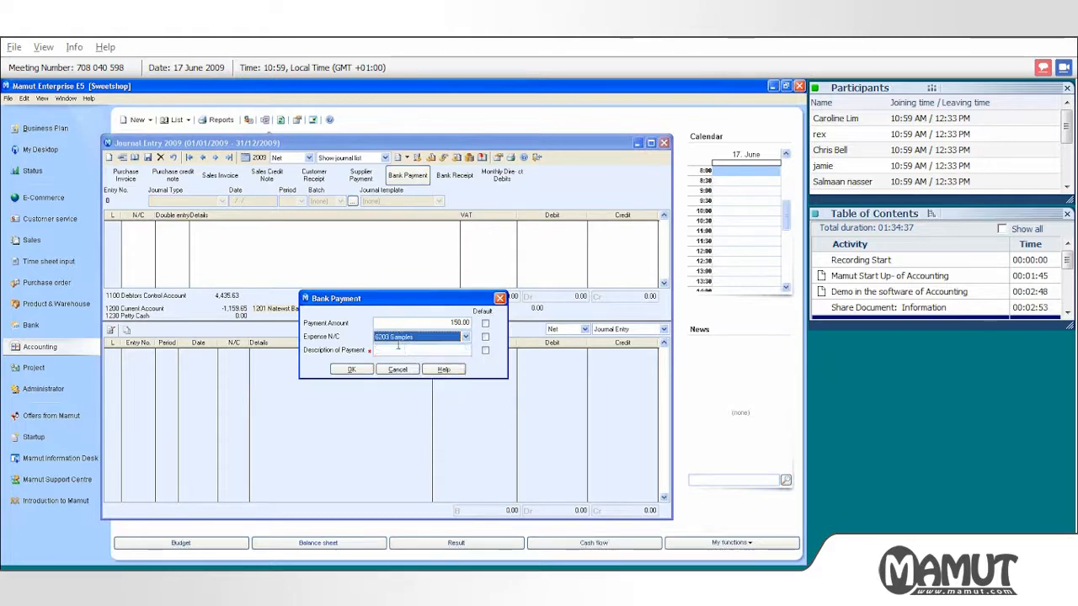
Step: Describe the bank payment as "Samples of Sweets" and accept it
left_click(397, 349)
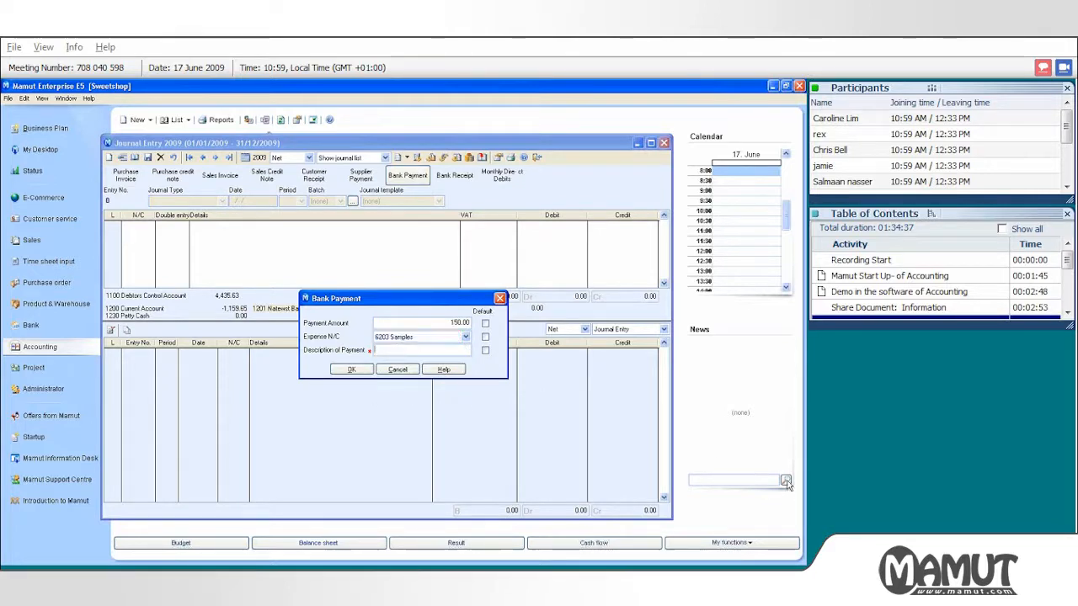
type("Sample")
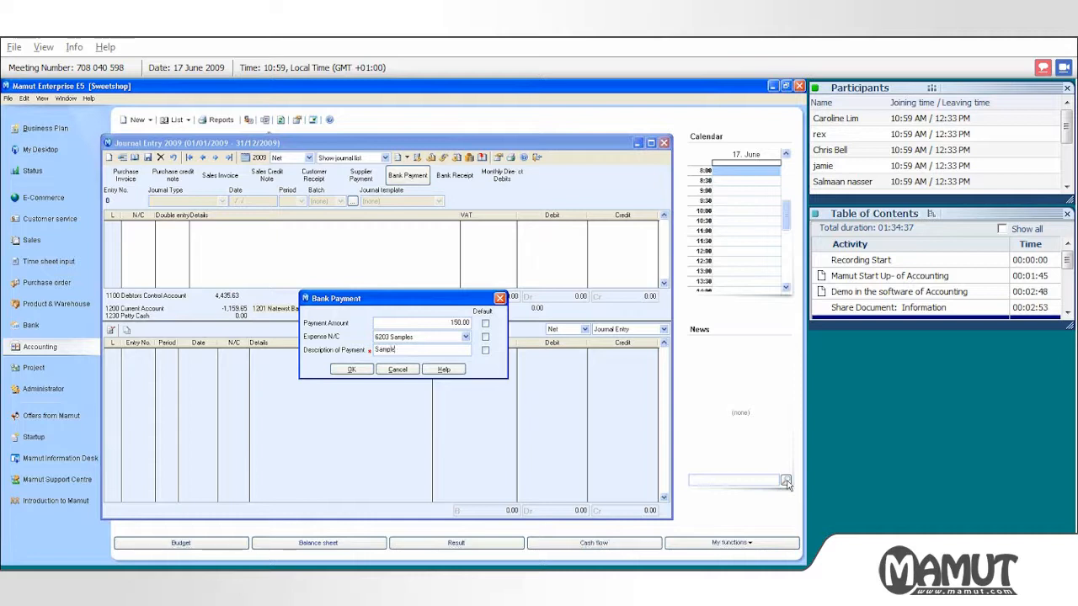
type("s of Sweets")
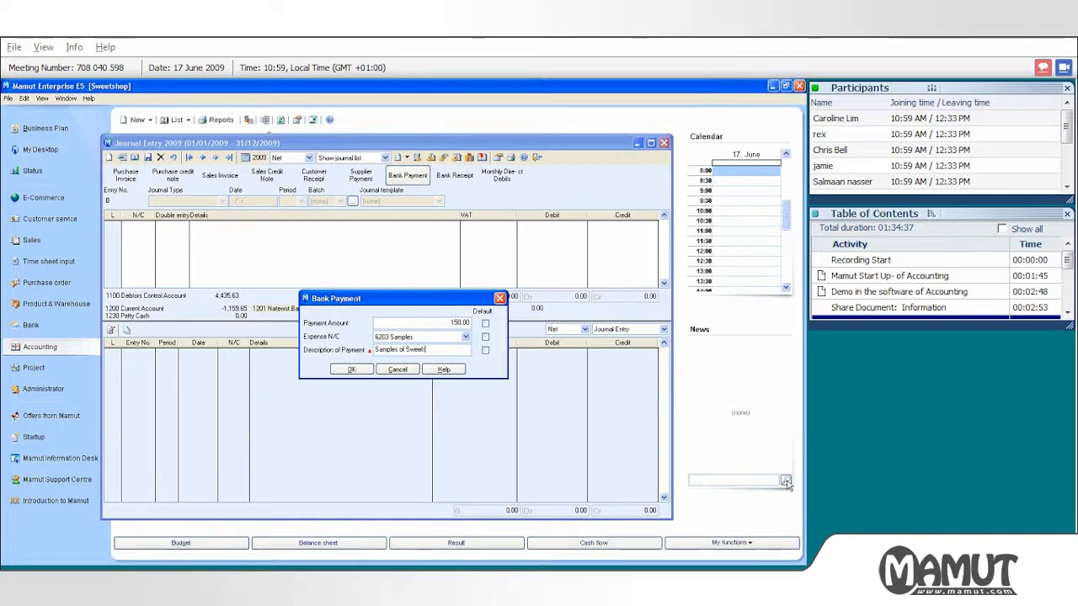
left_click(344, 371)
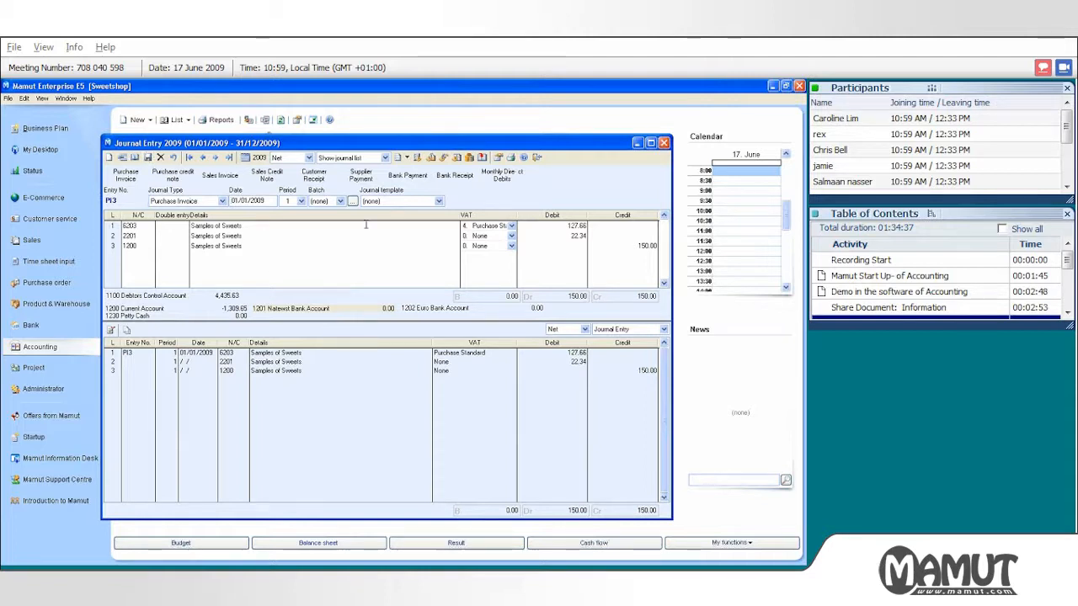
Step: Update the ledgers with the bank payment for all journal types and periods, previewing the day-book and declining to save its PDF
left_click(482, 159)
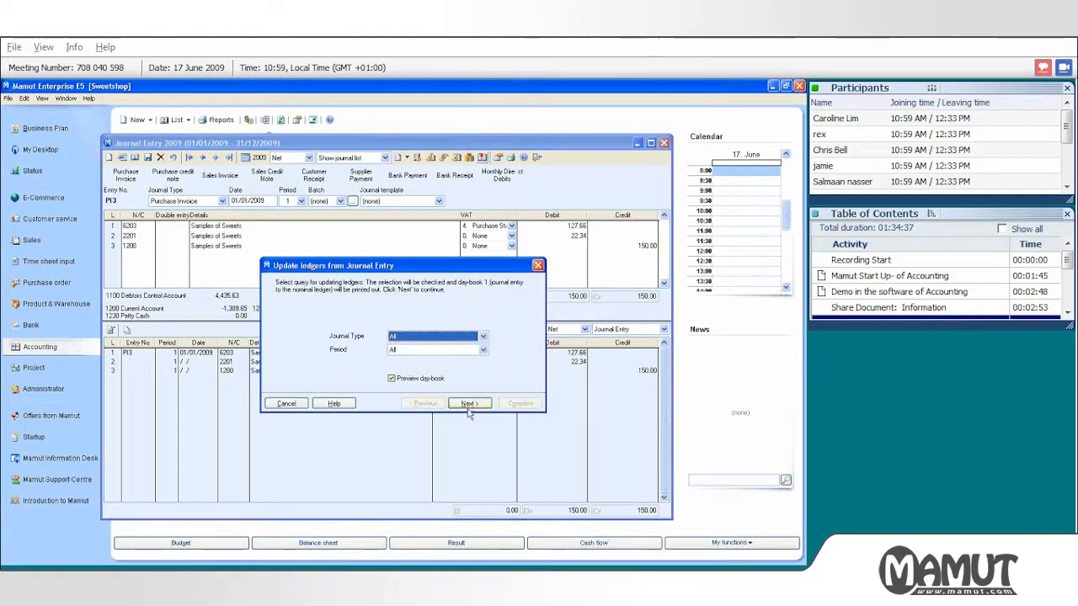
left_click(469, 404)
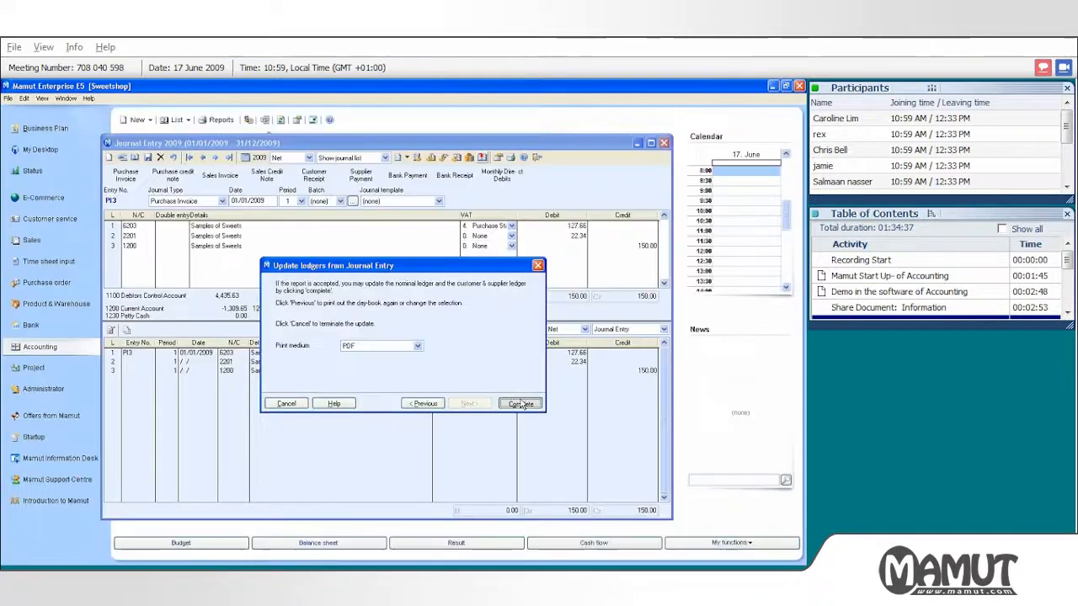
left_click(520, 405)
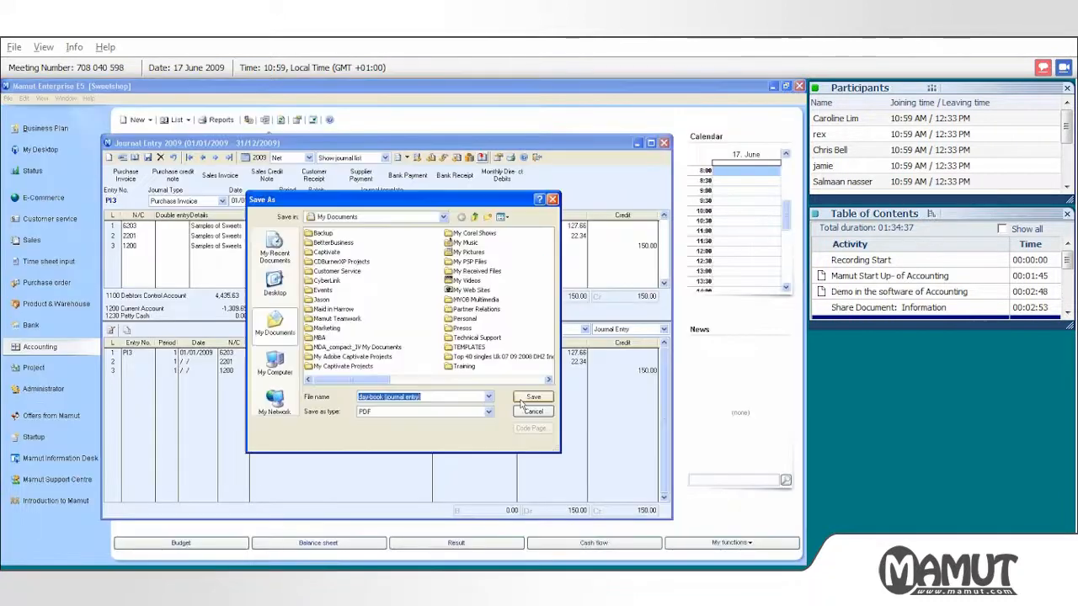
left_click(527, 413)
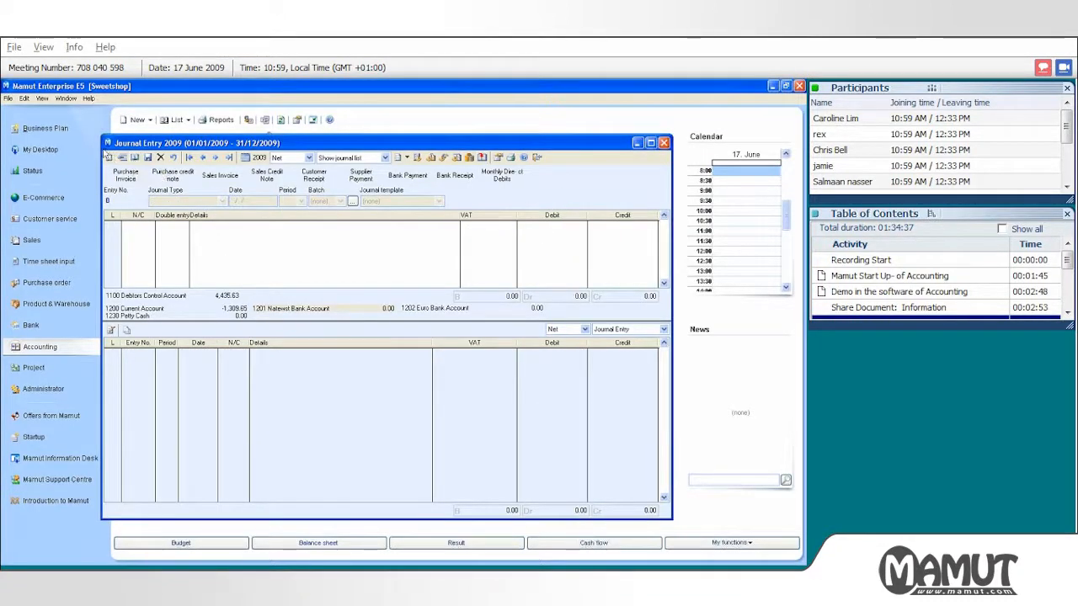
Step: Create a new journal entry and look up 1200 Current Account in the chart of accounts for its first line
left_click(109, 158)
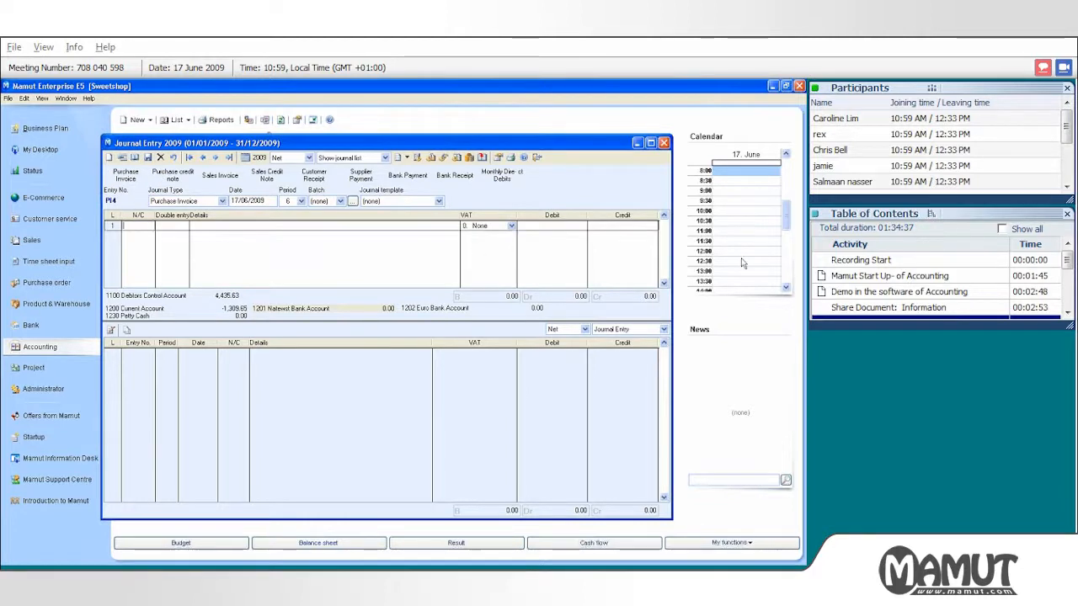
type("?")
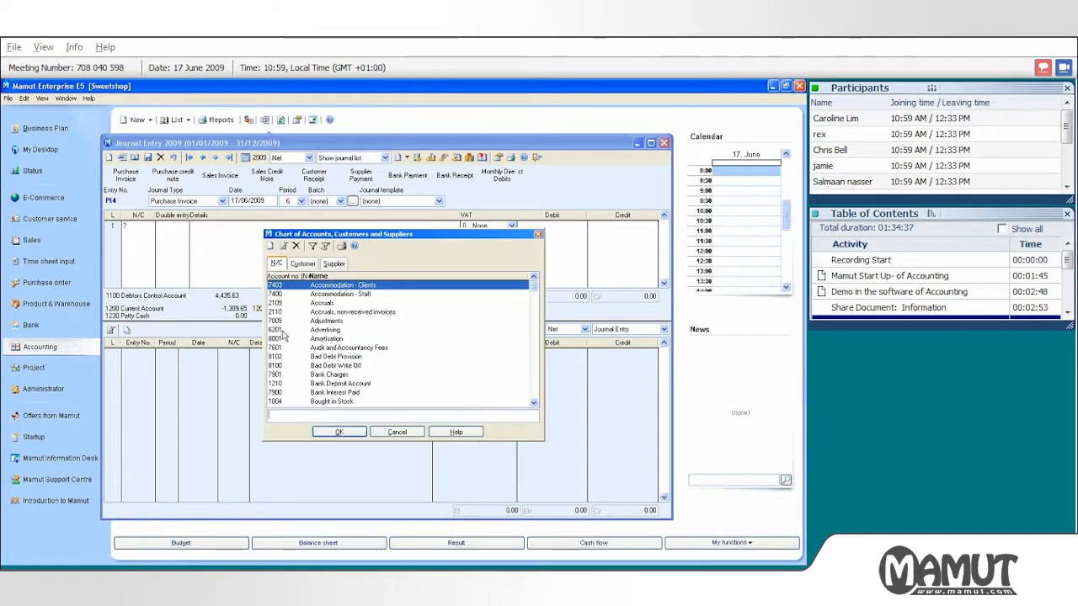
type("ban")
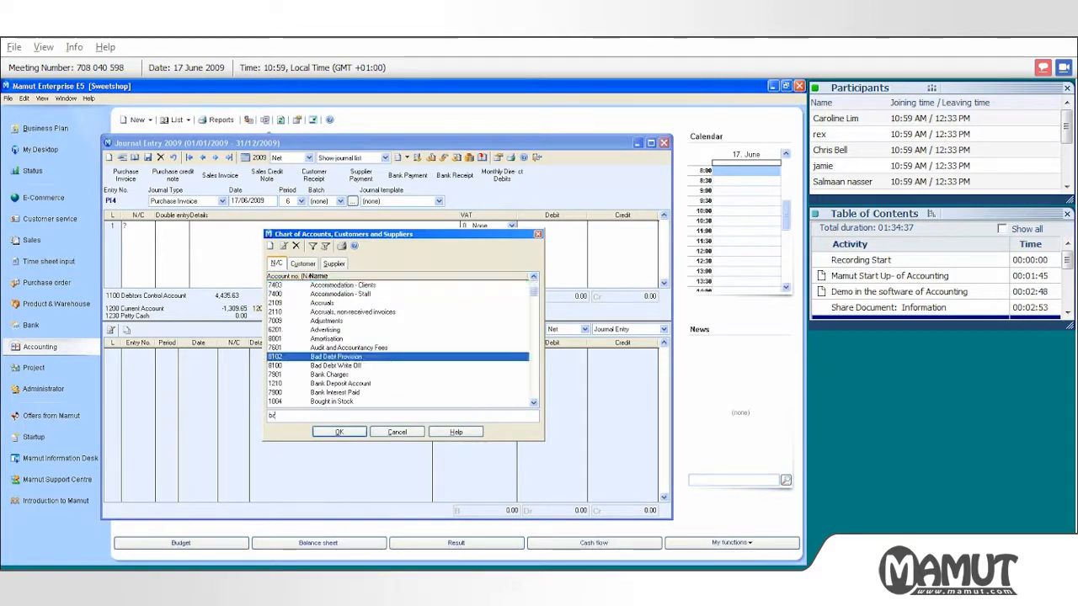
key("BackSpace")
key("BackSpace")
key("BackSpace")
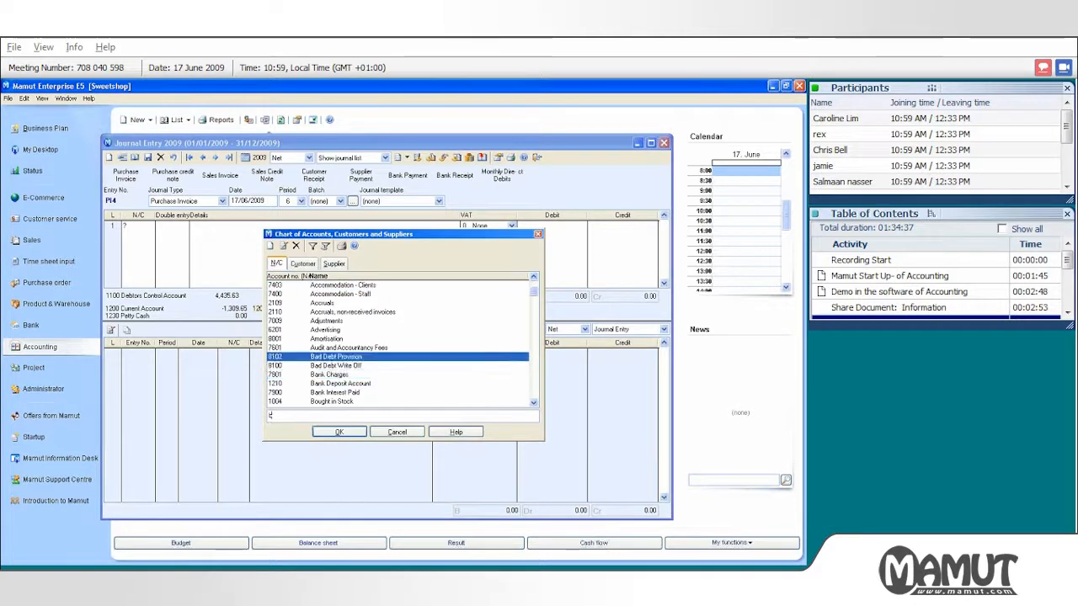
type("cur")
key("Down")
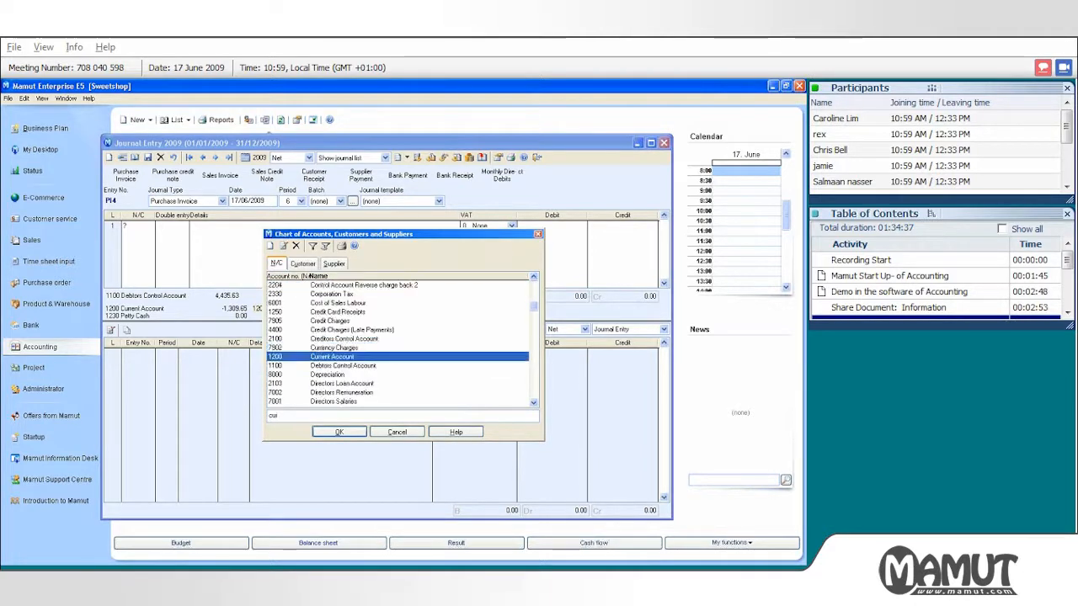
key("Return")
Step: Enter a credit of 200 on the Current Account line of the journal entry
key("Tab")
key("Tab")
key("Tab")
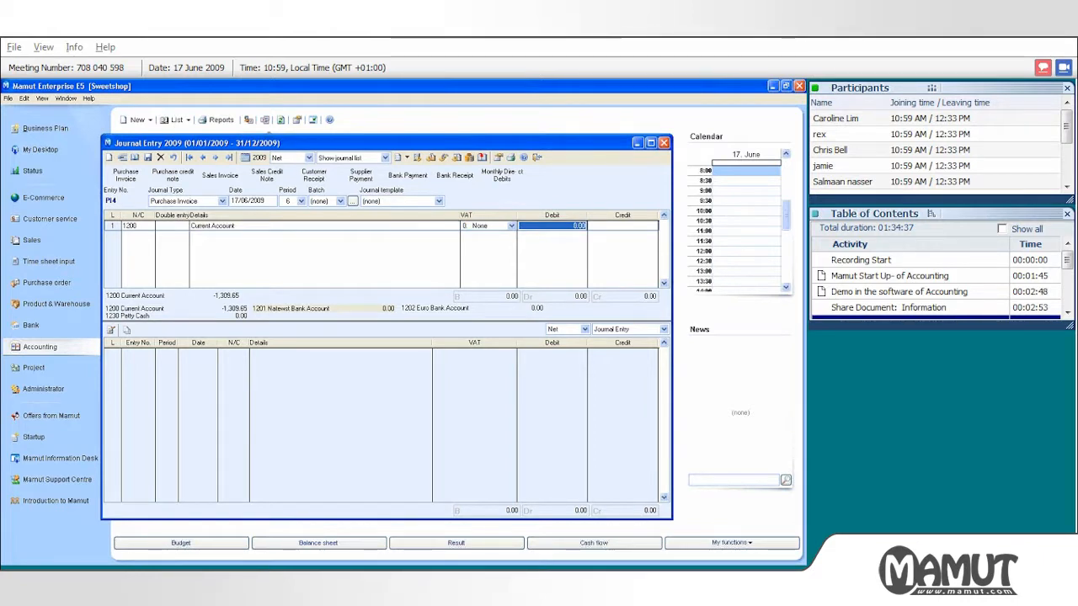
key("Tab")
type("200")
left_click(111, 161)
left_click(403, 357)
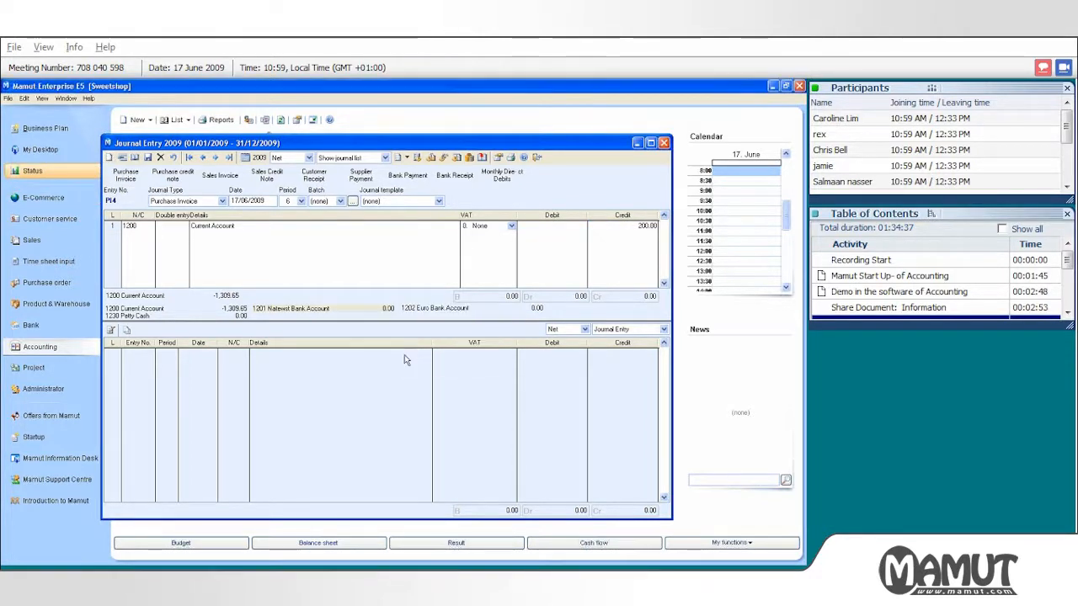
Step: Add a second line debiting 200 to 1230 Petty Cash and save the journal entry
left_click(137, 235)
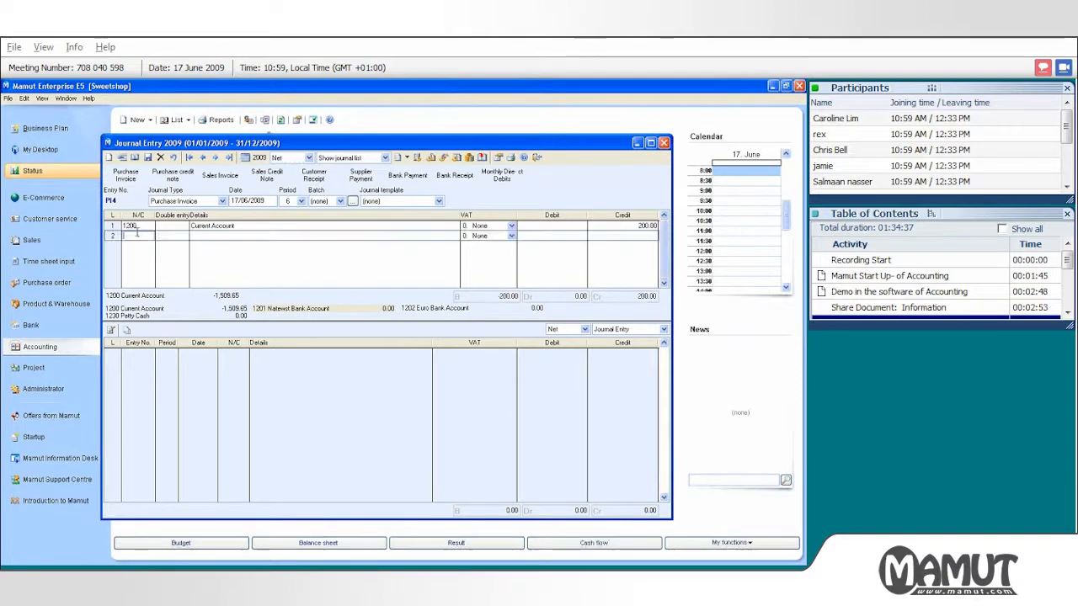
left_click(129, 176)
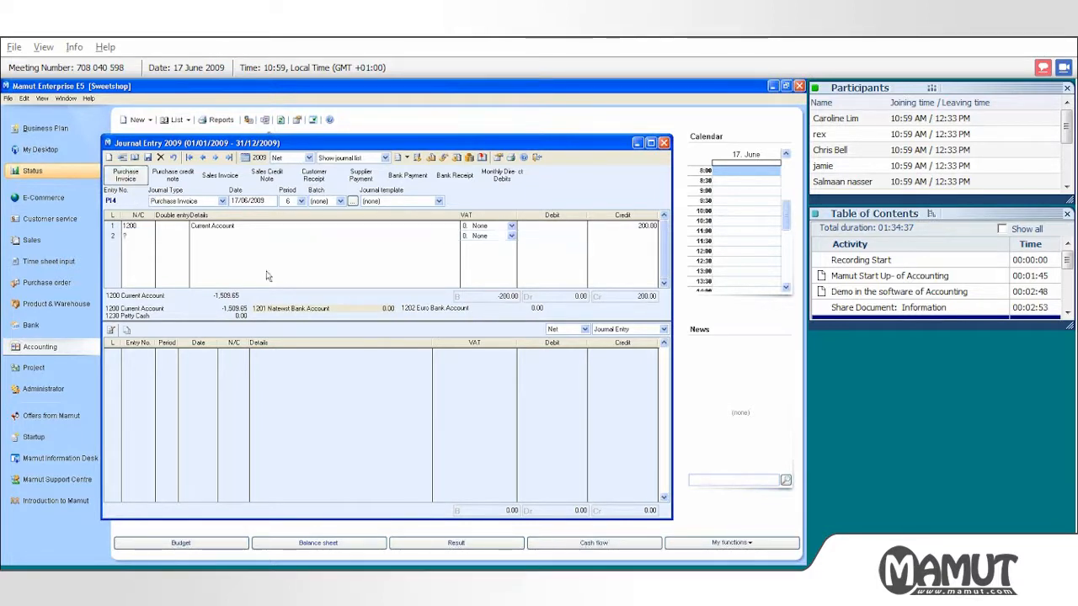
type("pett")
key("Return")
key("Return")
key("Return")
key("Return")
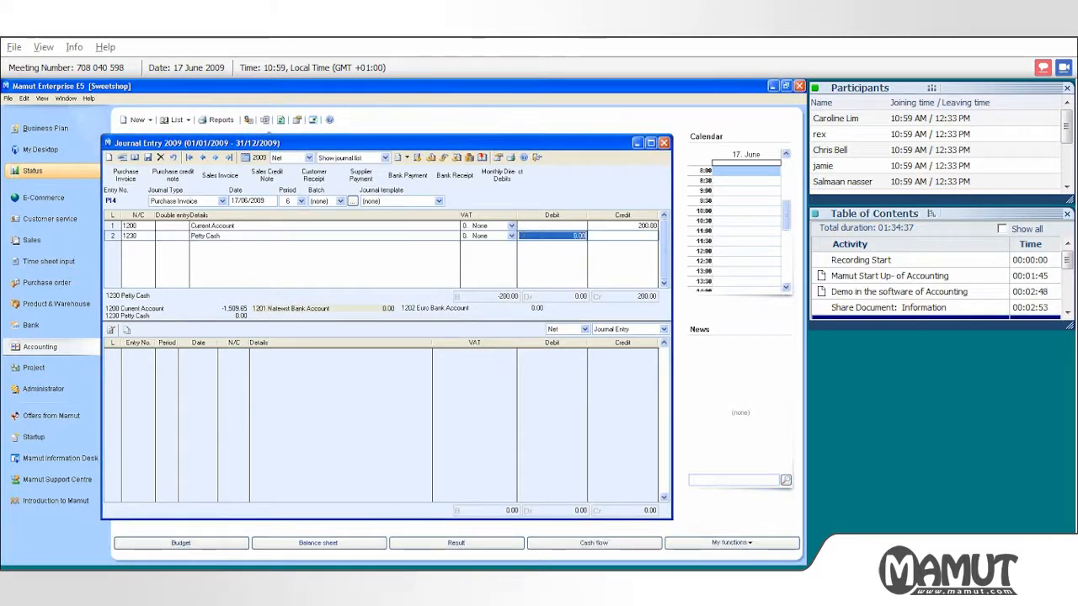
type("200")
key("Return")
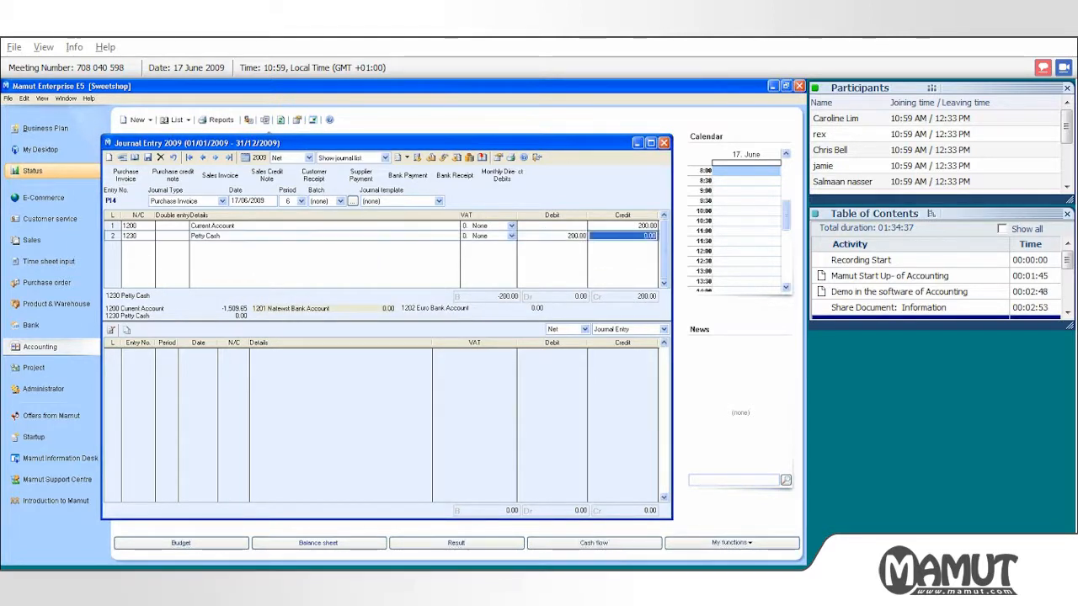
left_click(147, 158)
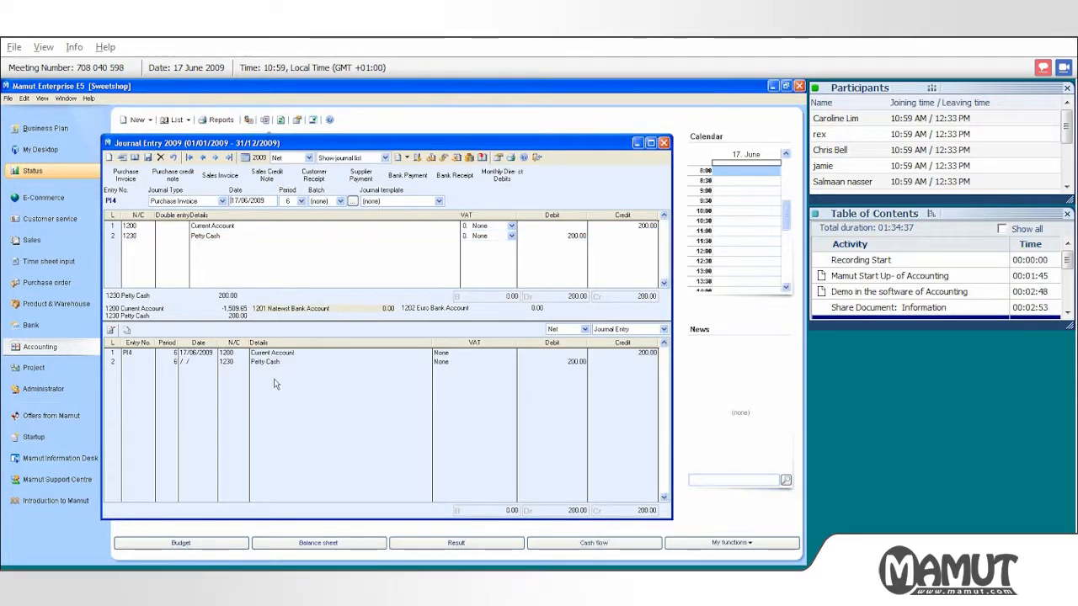
Step: Update the ledgers with the petty cash transfer after previewing its day-book, skipping the PDF save
left_click(482, 157)
left_click(470, 403)
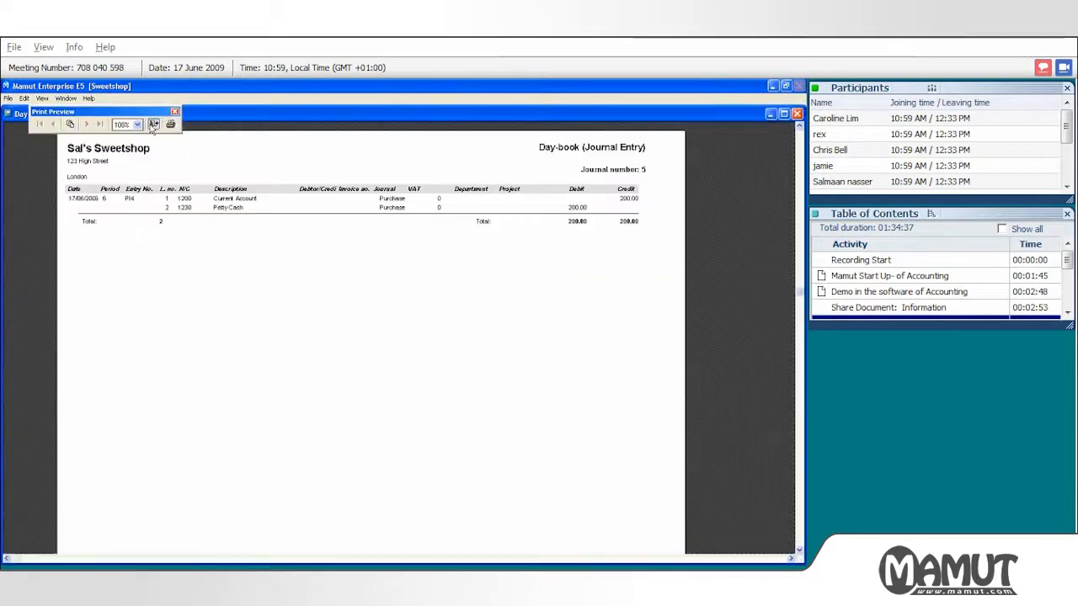
left_click(153, 126)
left_click(518, 403)
left_click(524, 415)
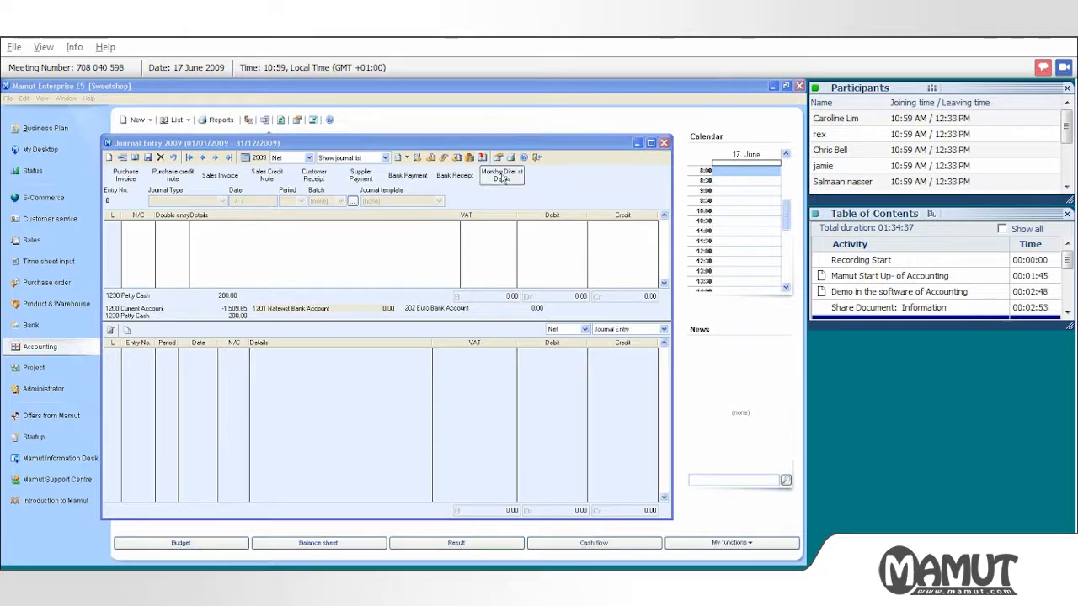
Step: Create a Monthly Direct Debits entry with Telephone 175, Business Insurance 150, Rent 8,000, LCC Rates 514 and Gas 54
left_click(505, 175)
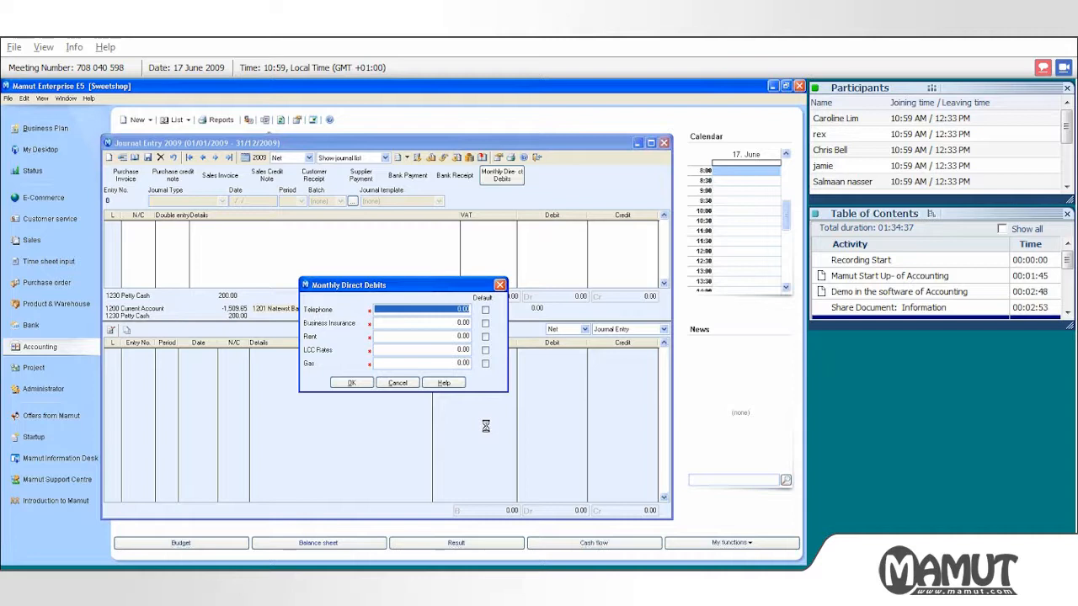
type("175.")
key("Tab")
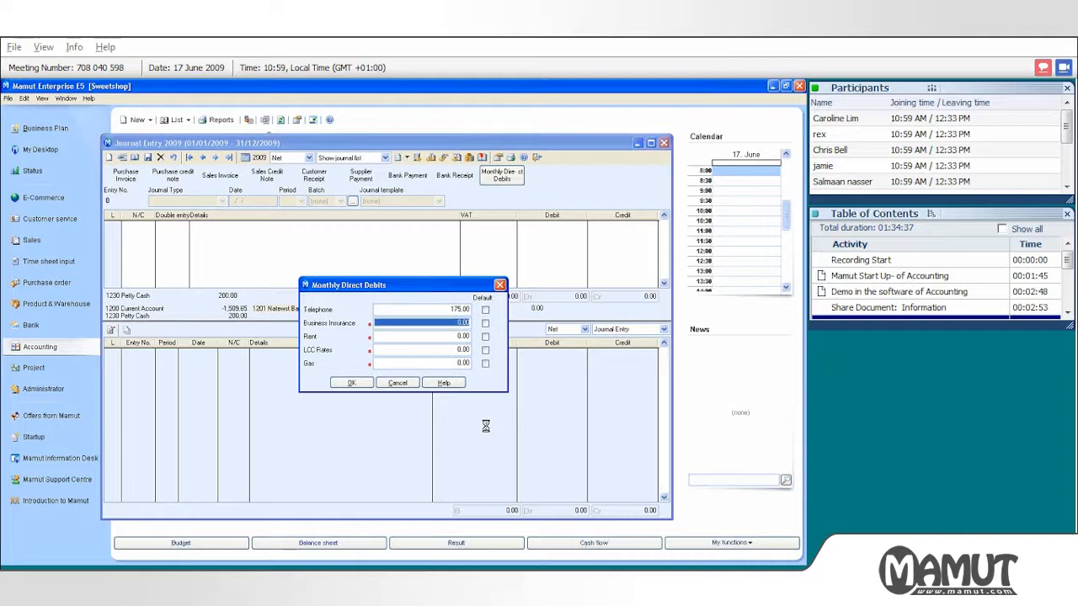
type("150")
key("Tab")
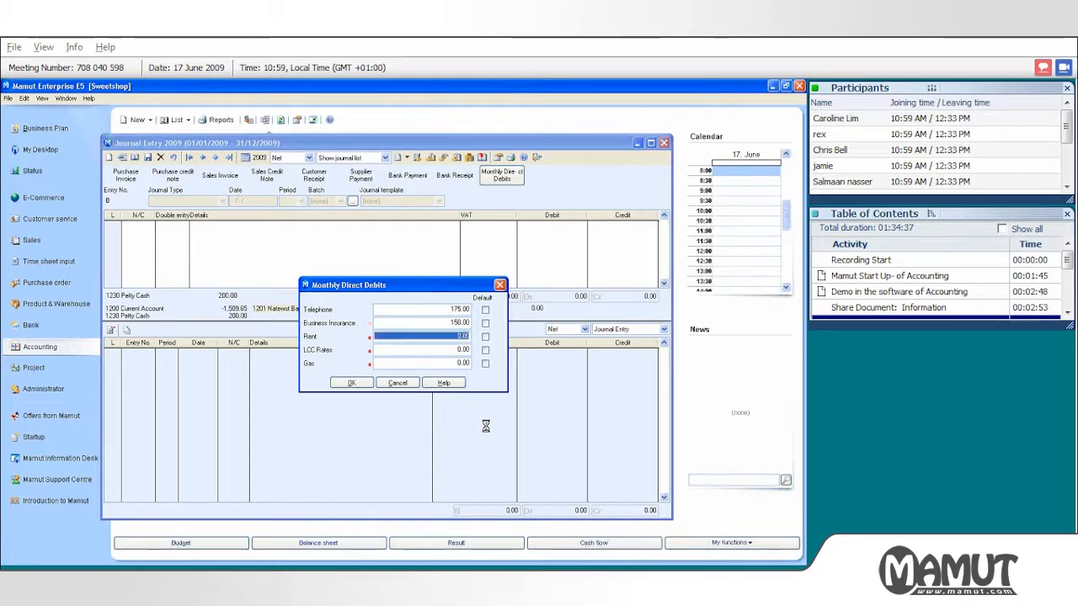
type("800.0")
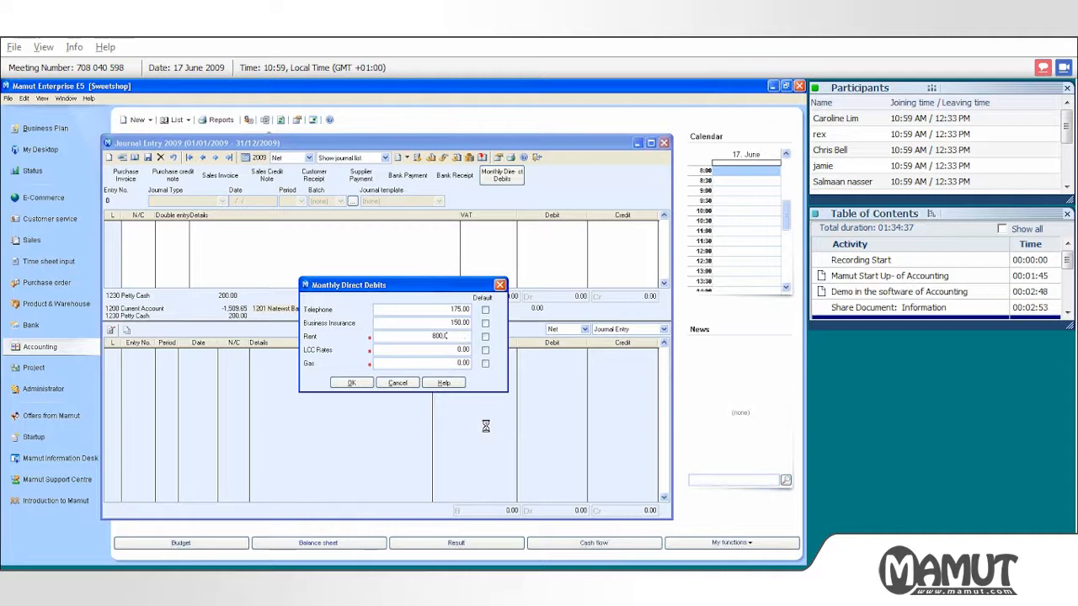
key("Tab")
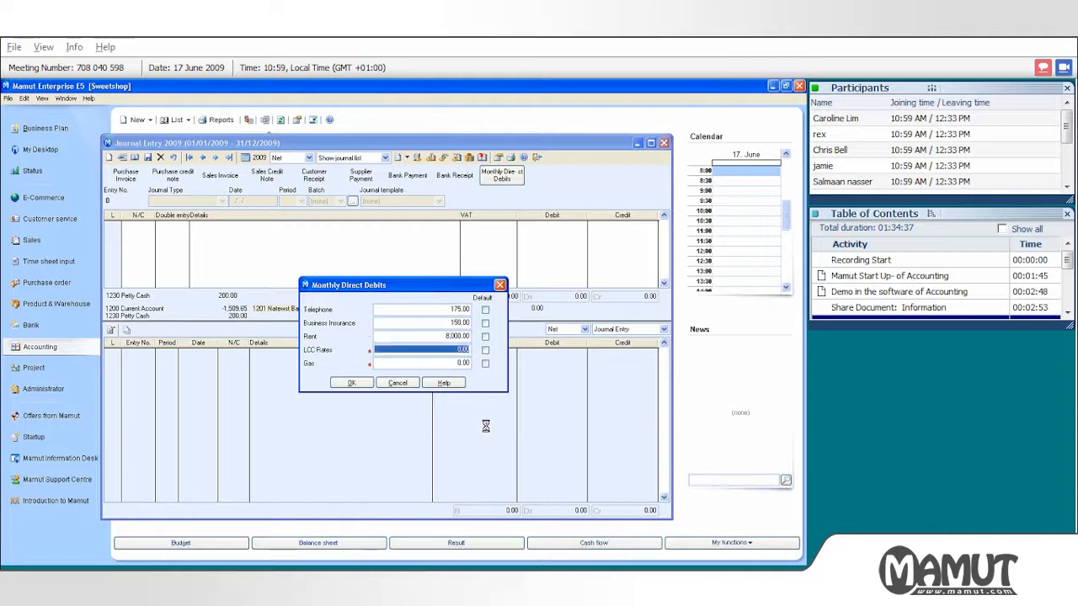
type("514.54")
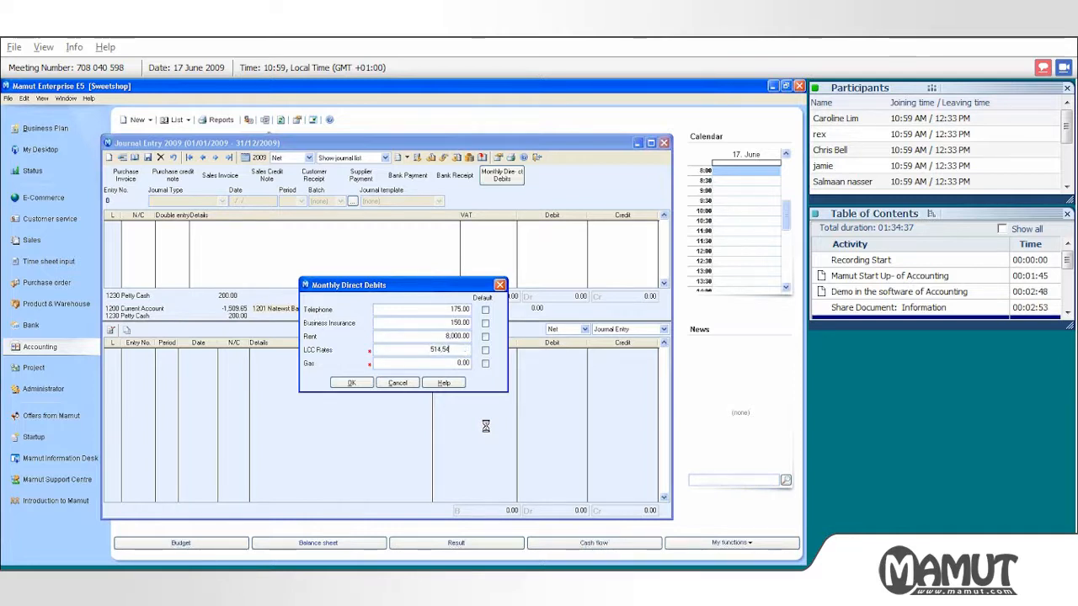
key("Tab")
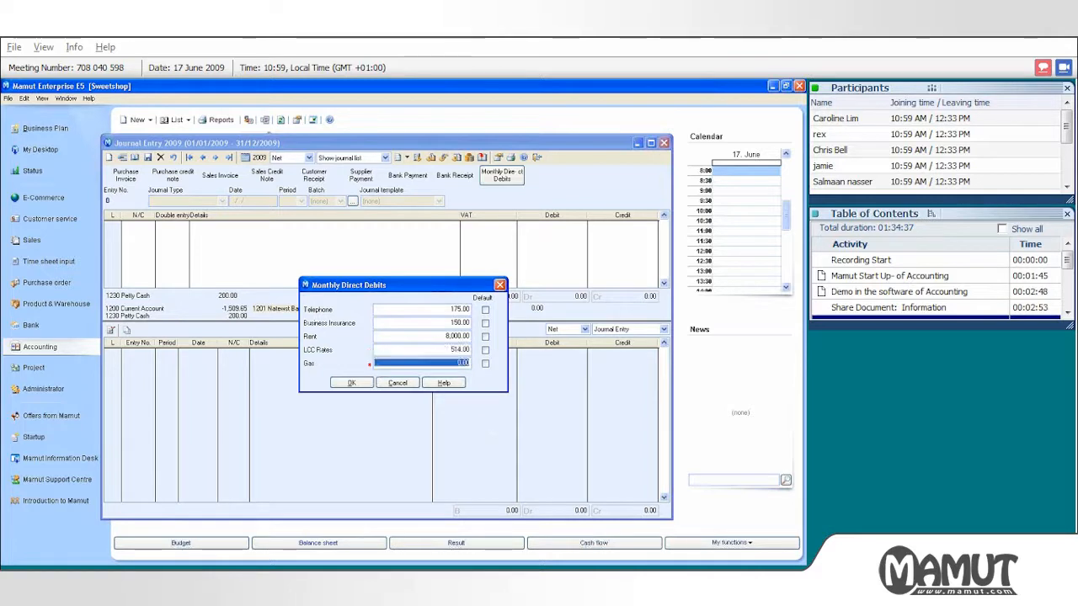
type("54")
key("Tab")
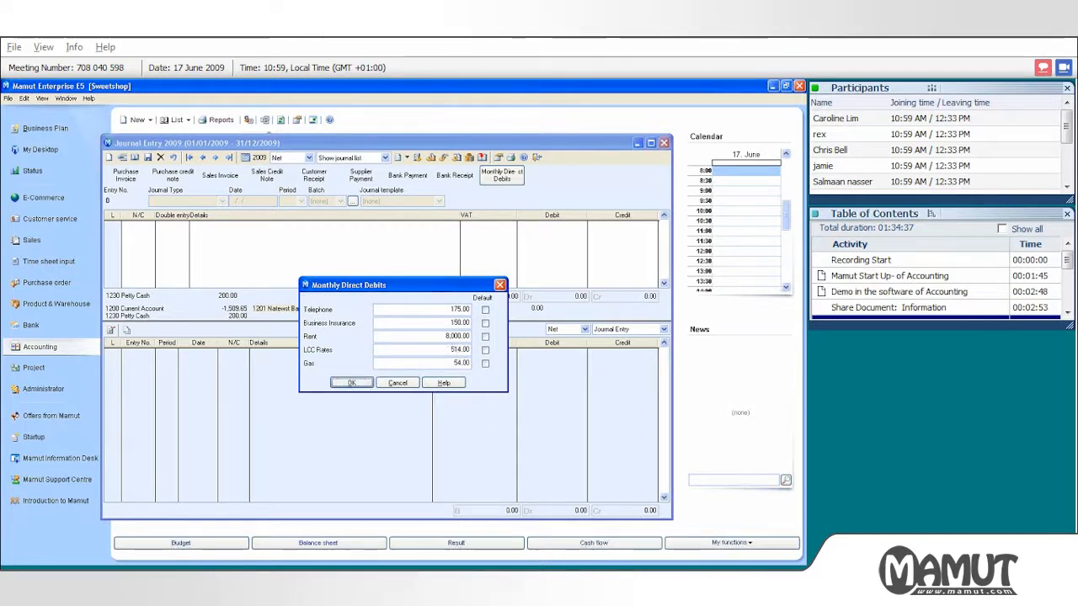
left_click(362, 383)
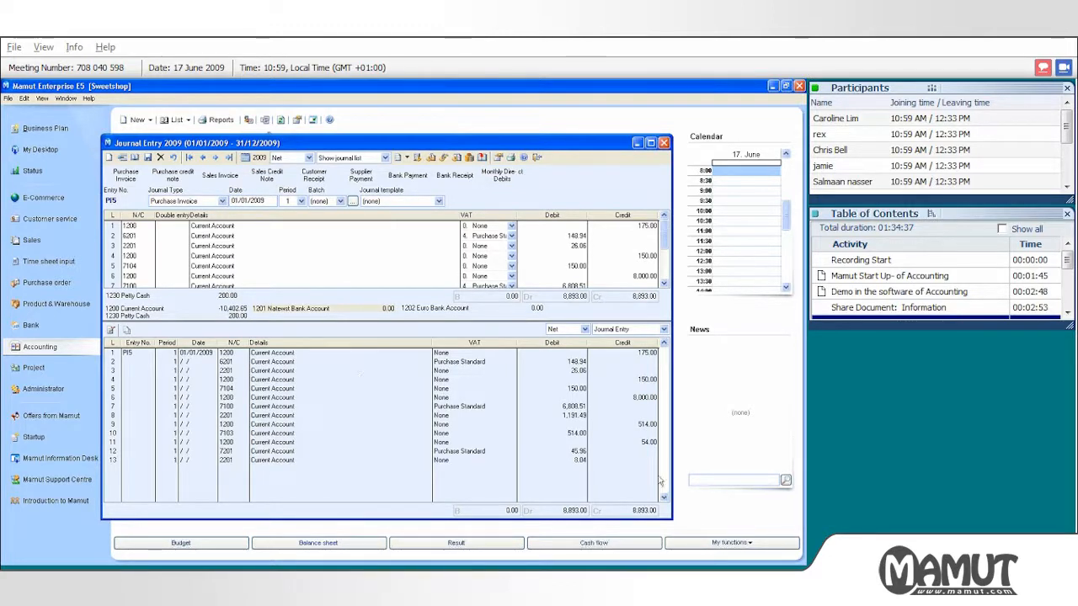
left_click(737, 566)
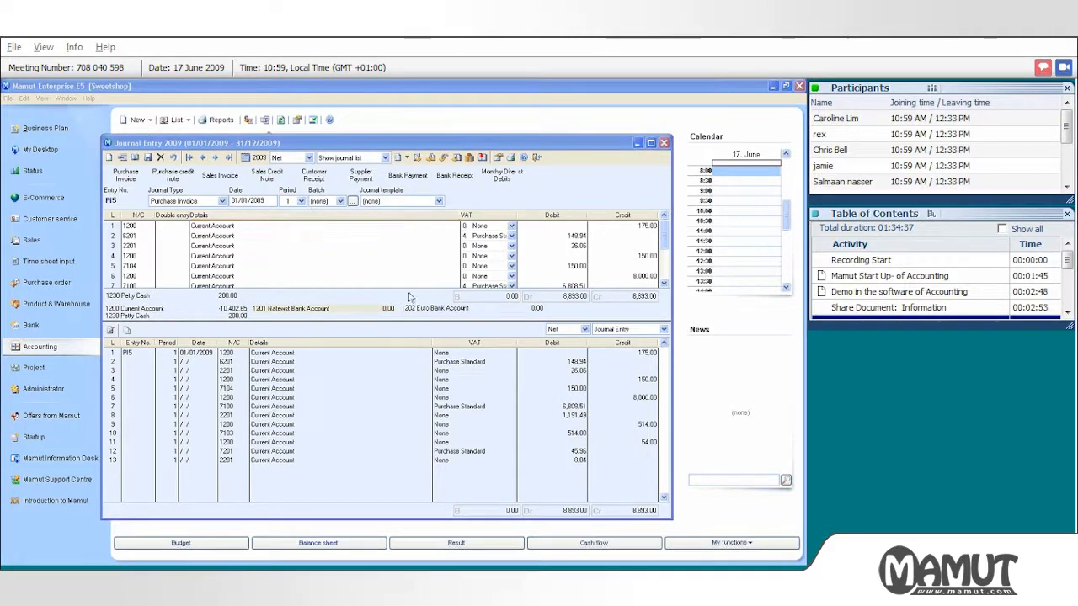
left_click(439, 201)
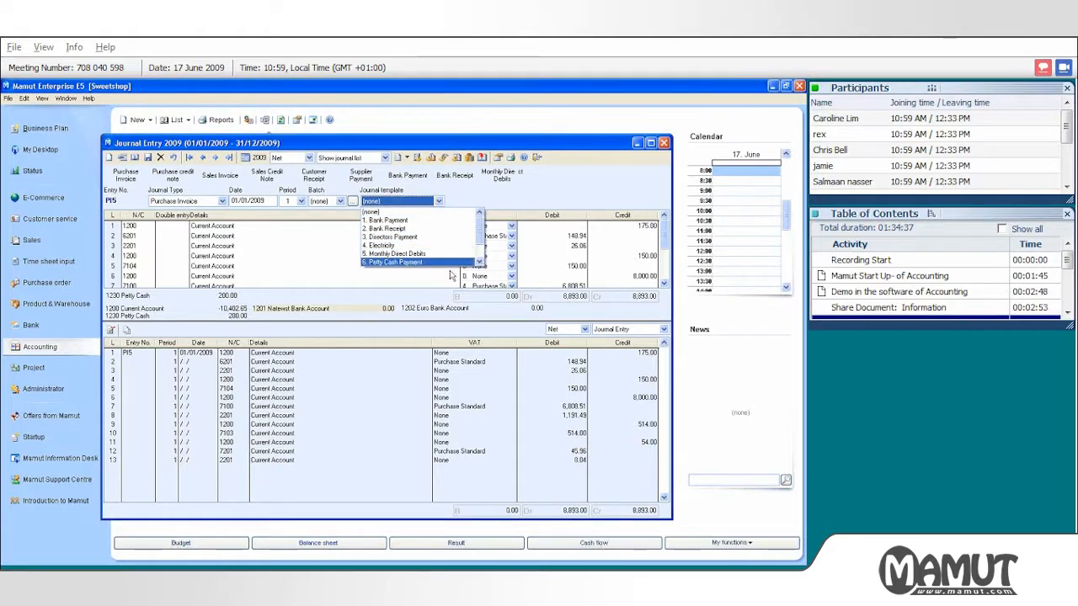
mouse_move(481, 237)
left_mouse_down()
mouse_move(479, 262)
mouse_move(476, 217)
left_mouse_up()
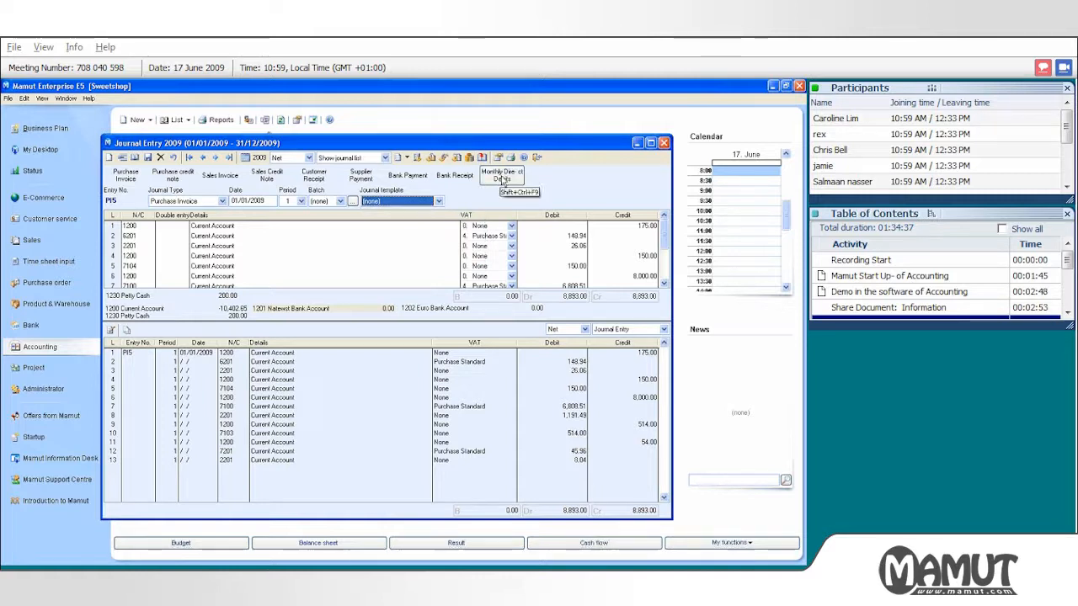
Step: Open the Monthly Direct Debits journal template for editing from the accounting journal templates
left_click(40, 98)
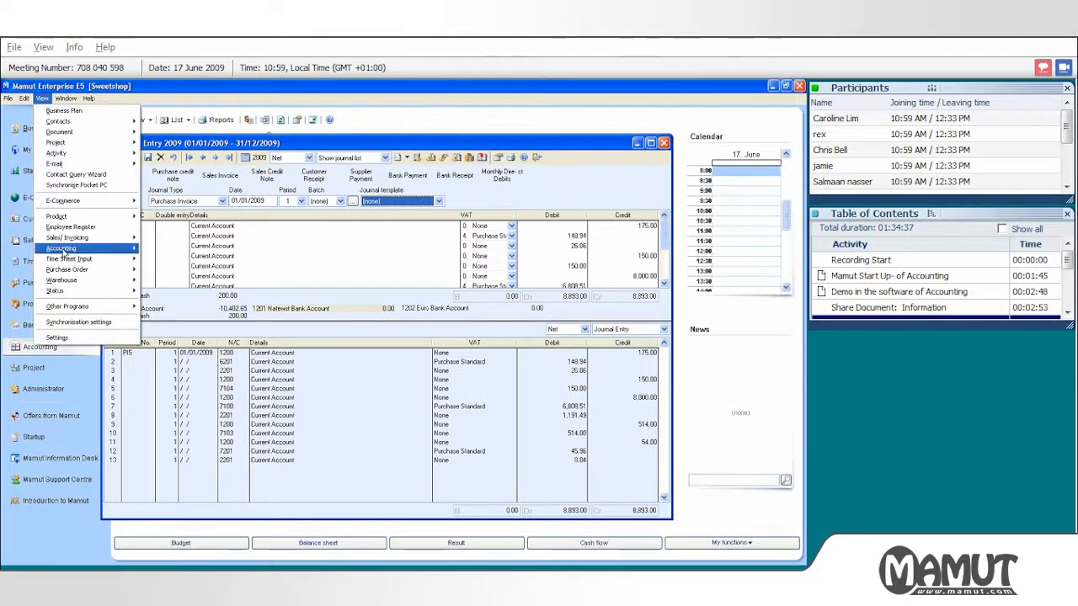
mouse_move(63, 253)
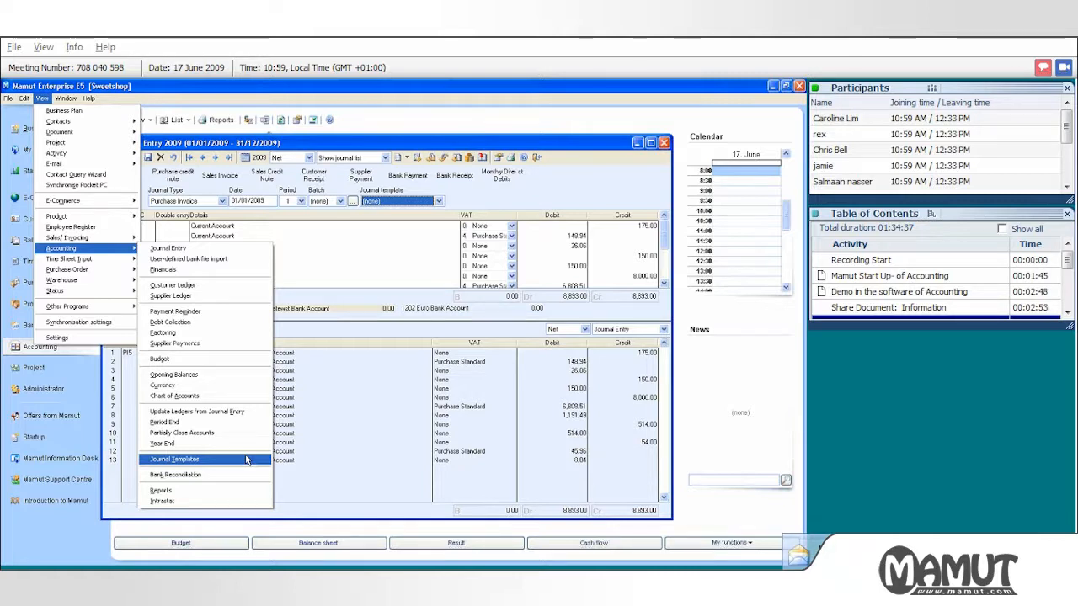
left_click(246, 459)
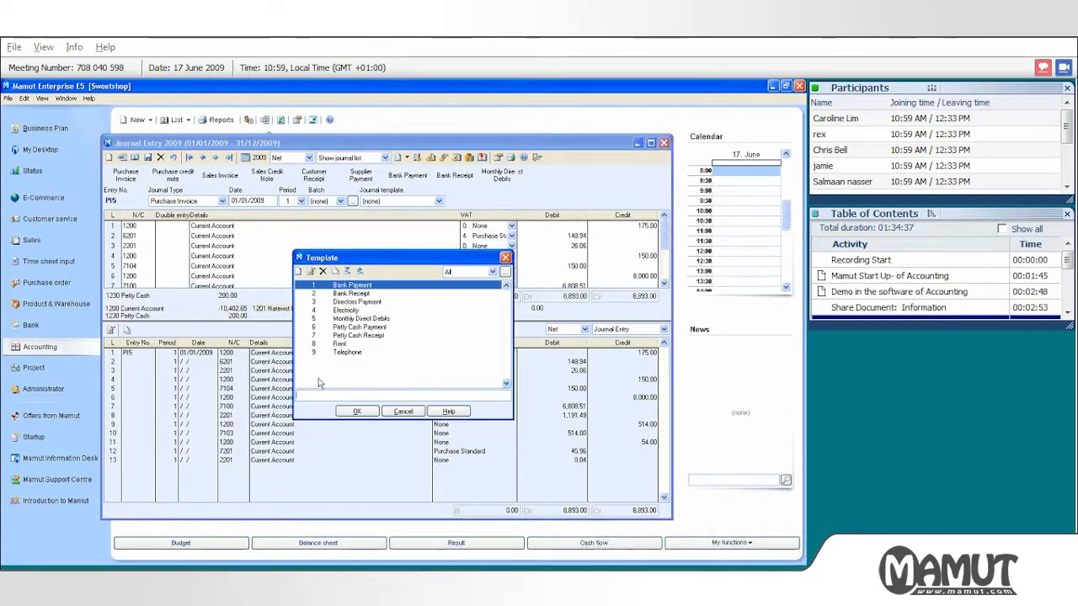
left_click(342, 320)
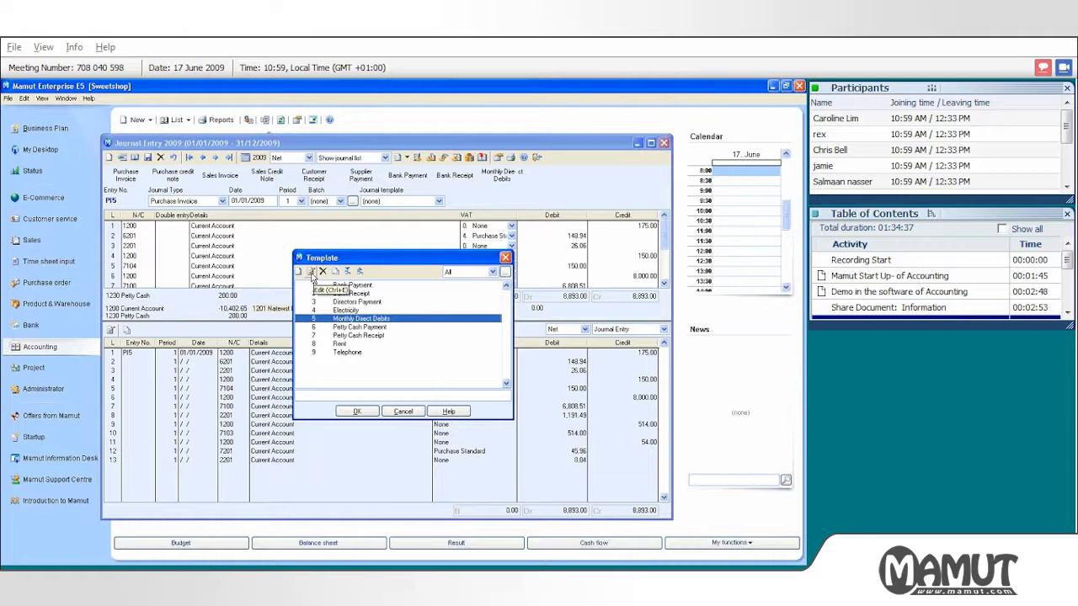
left_click(311, 272)
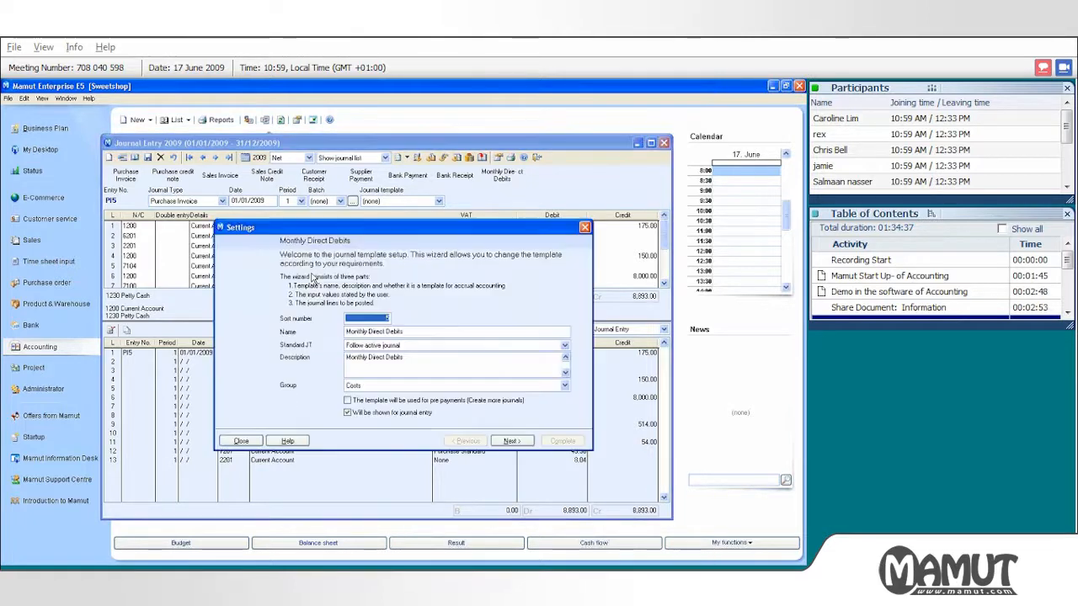
Step: Add a new Amount input value with the description Internet Provider to the Monthly Direct Debits template
left_click(522, 443)
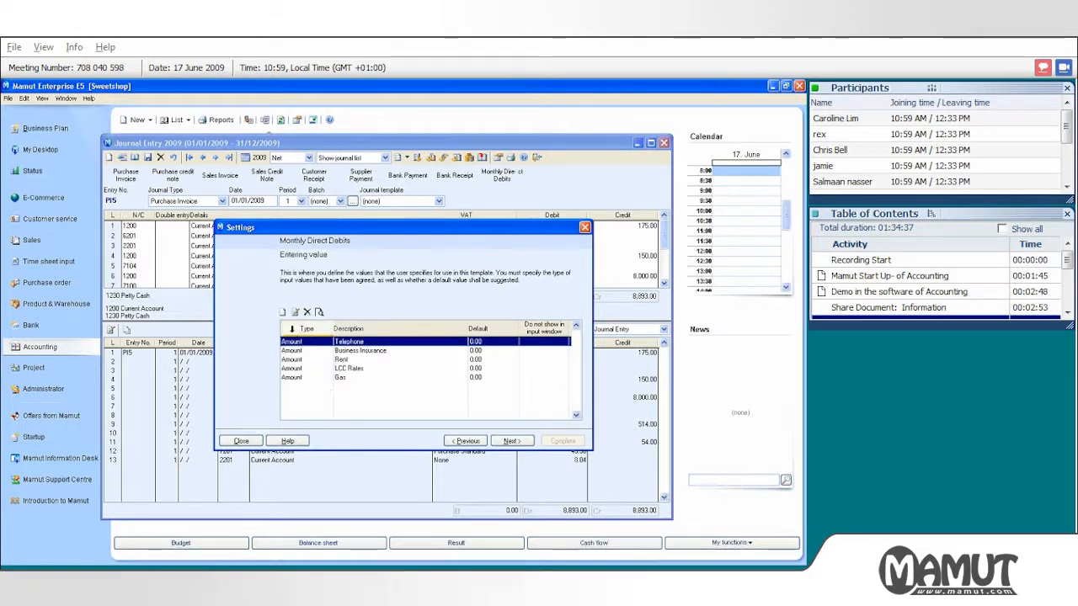
left_click(284, 314)
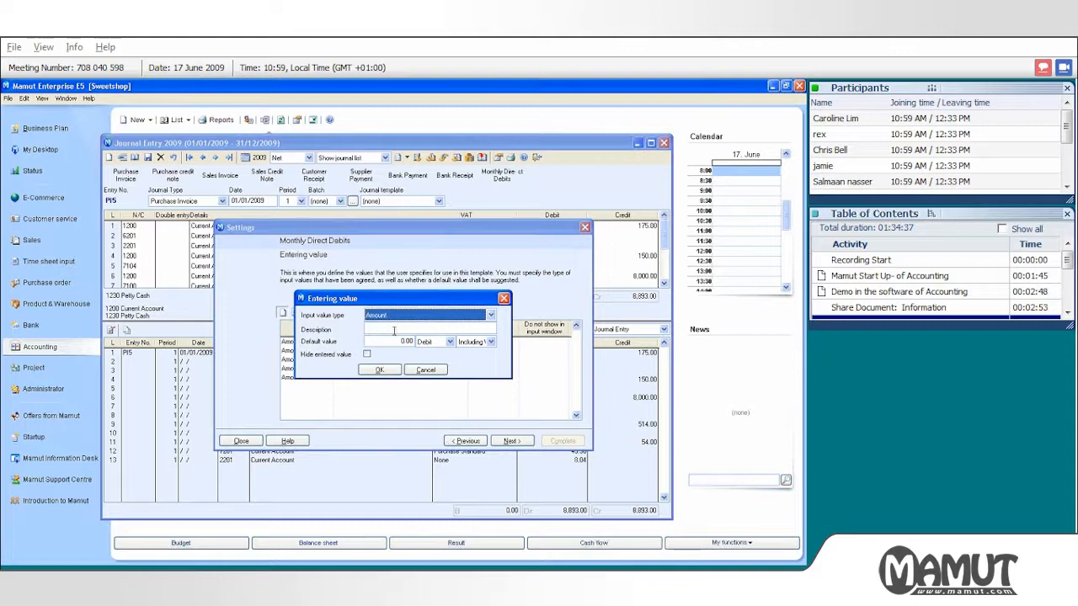
left_click_drag(397, 298, 385, 409)
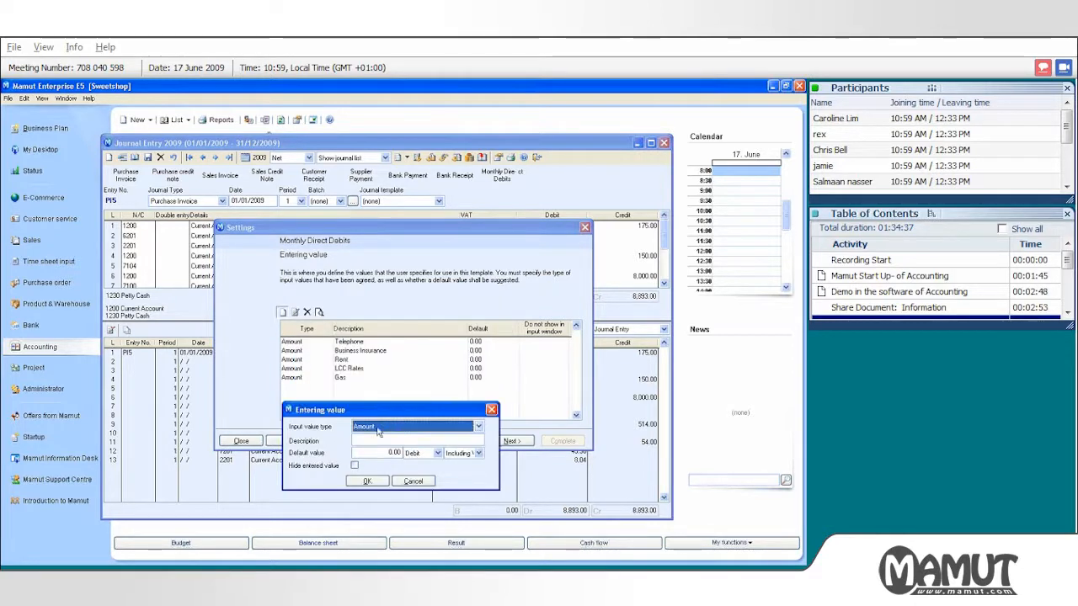
left_click(379, 439)
type("Intyerer")
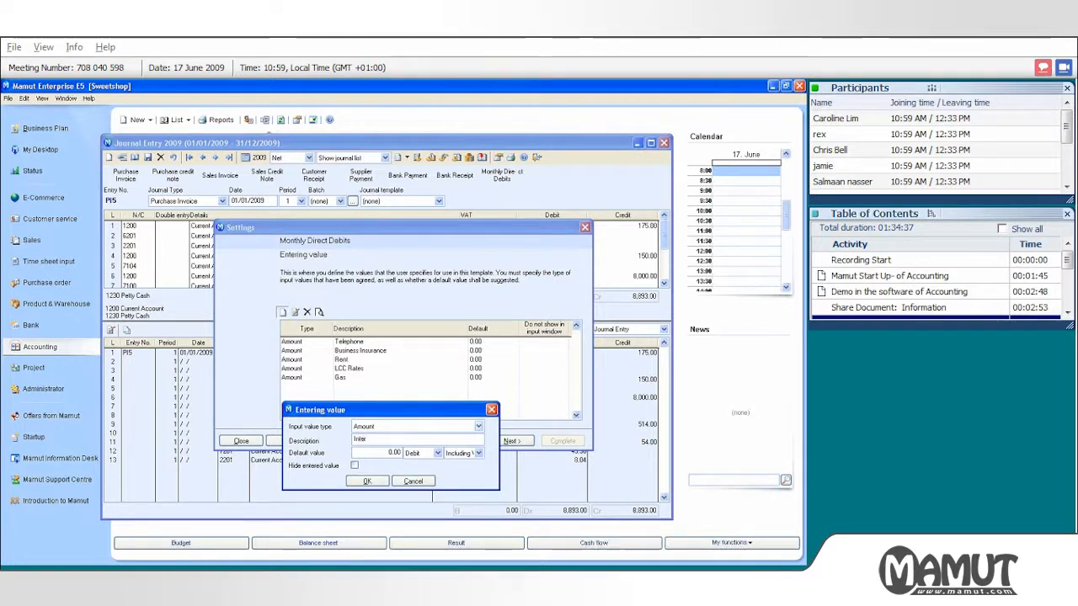
type("net Pr")
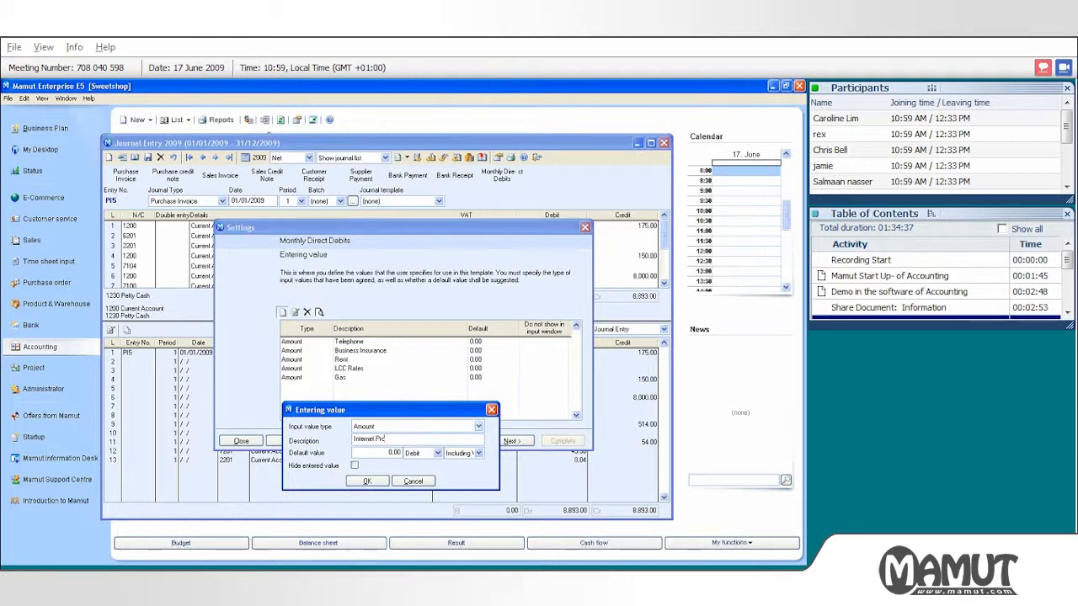
type("ovider")
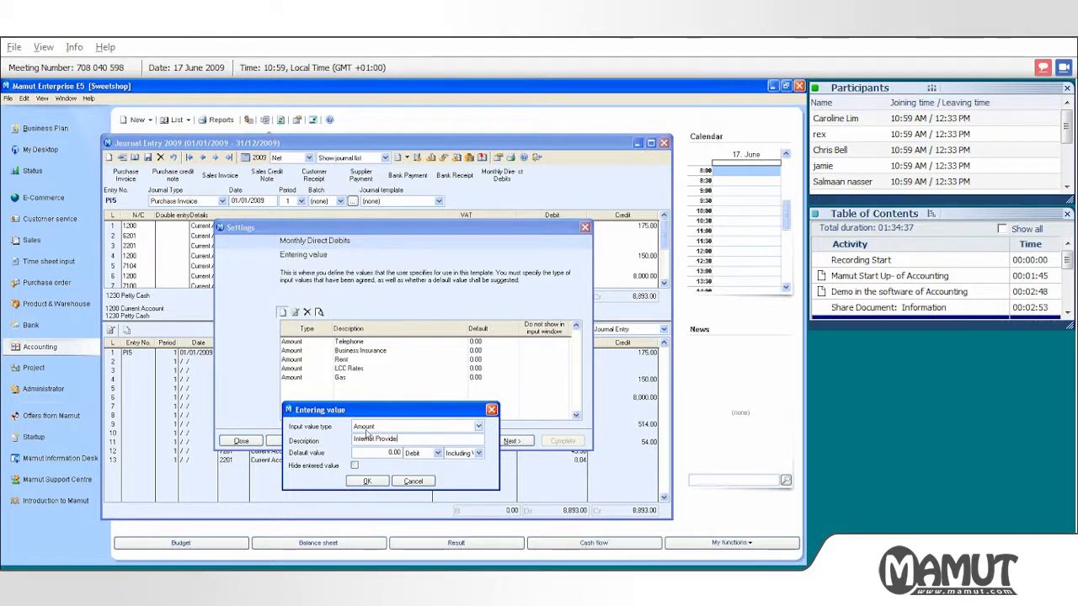
left_click_drag(374, 452, 401, 453)
left_click(367, 481)
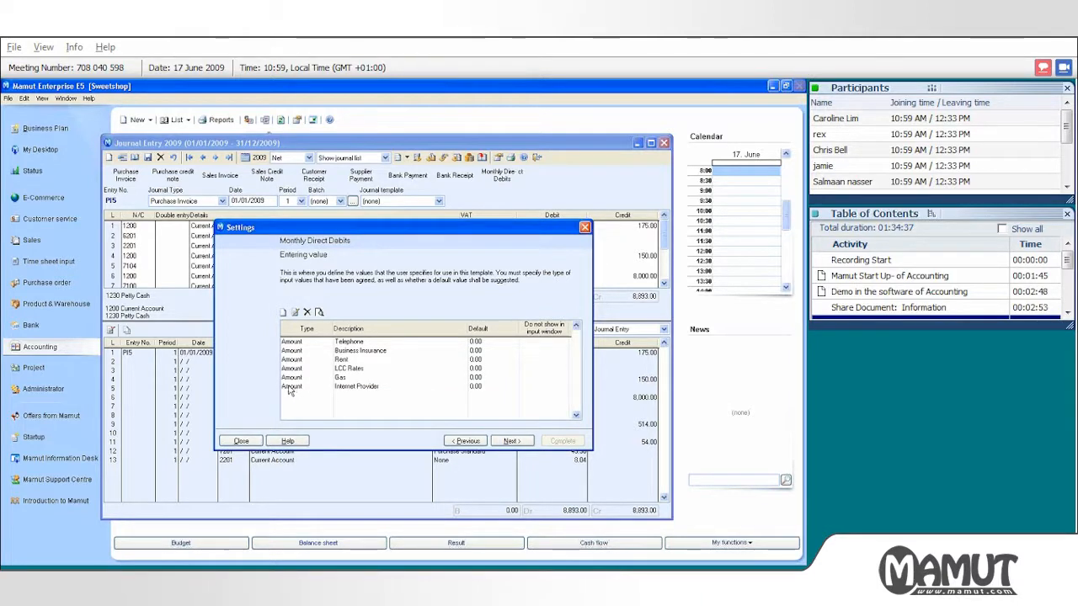
Step: Change the nominal code of the template's 7201 Gas debit line to 7504 Internet/E-Mail
left_click(510, 441)
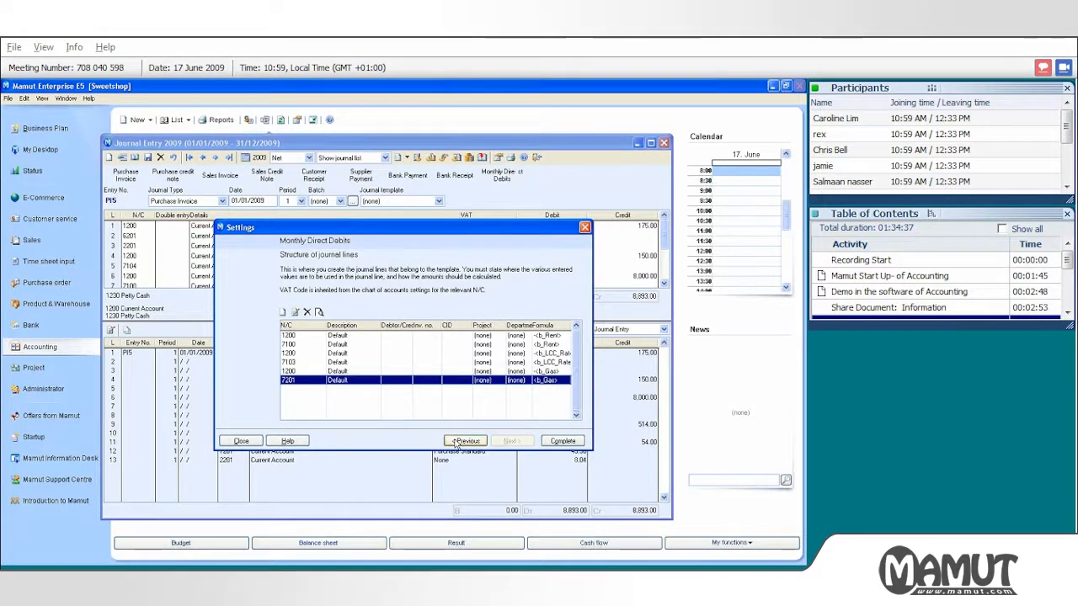
left_click(465, 441)
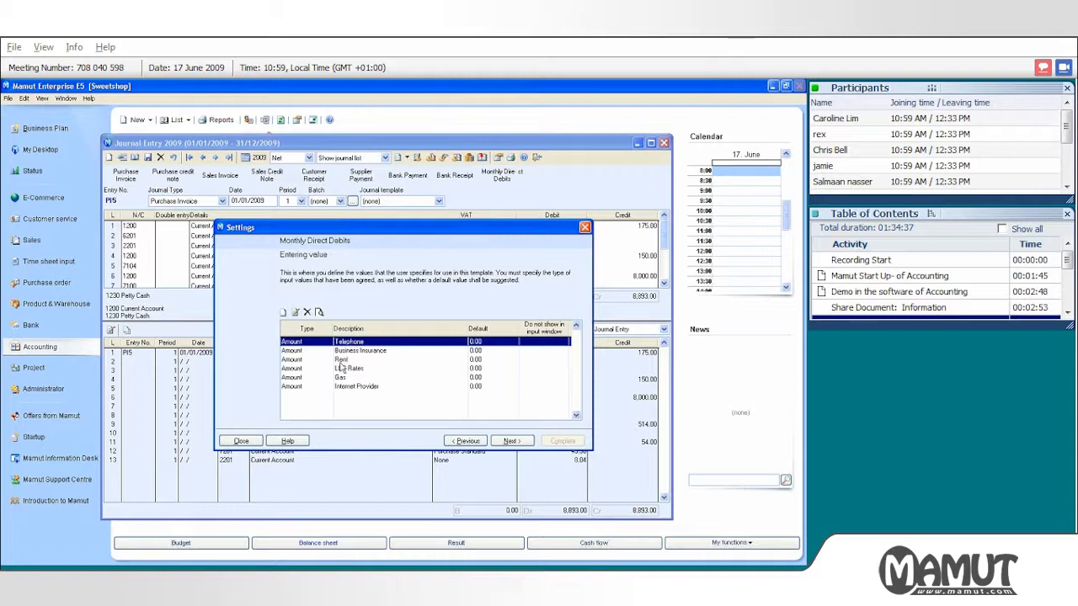
left_click(510, 441)
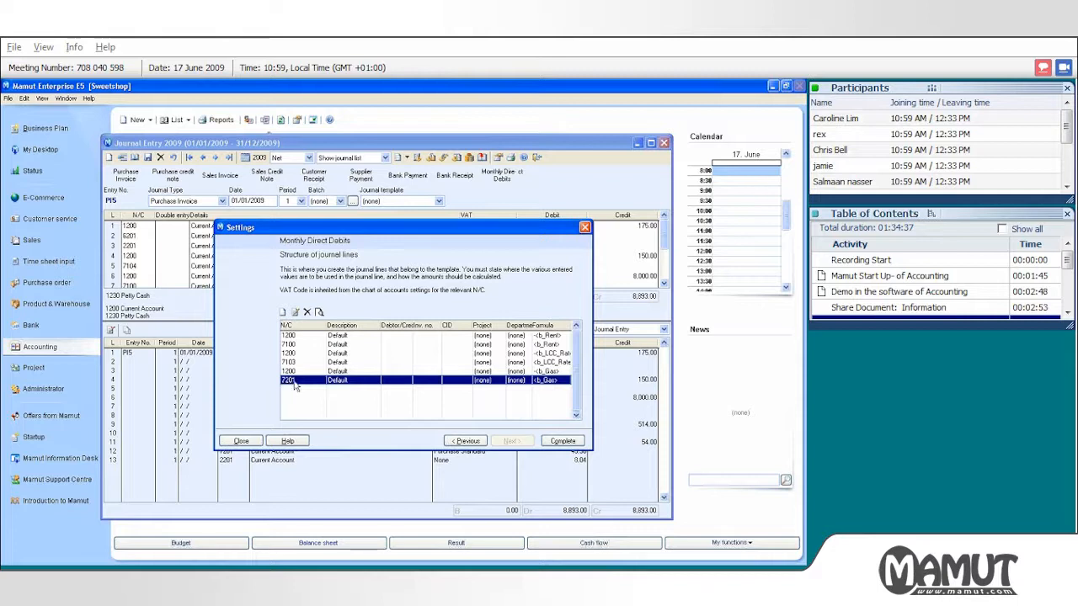
left_click(295, 312)
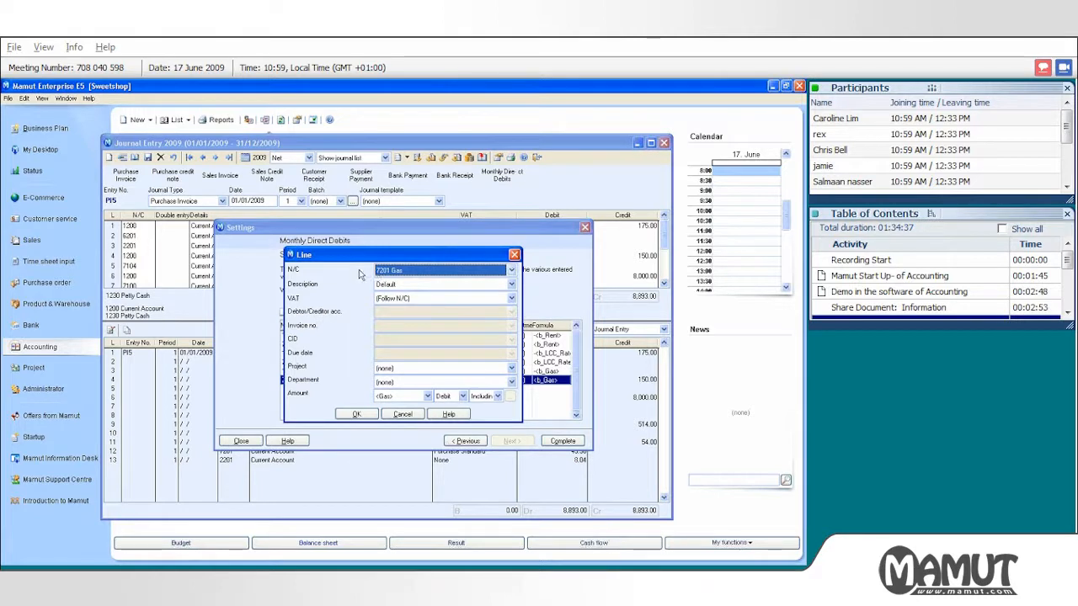
left_click(511, 271)
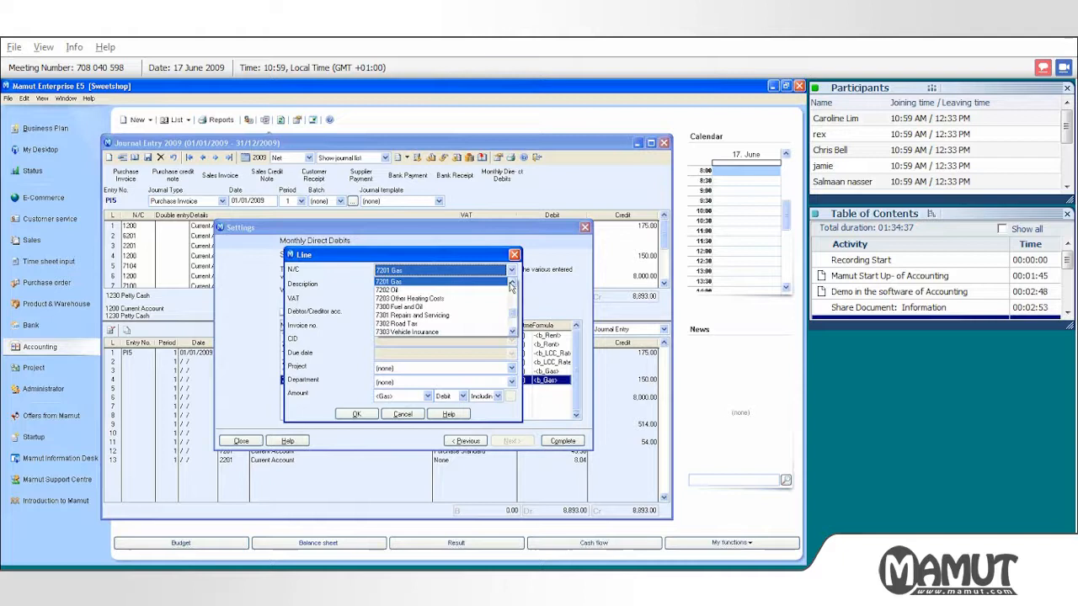
left_click(511, 286)
left_click(511, 286)
left_click(511, 285)
left_click(511, 285)
left_click(511, 286)
left_click(511, 286)
left_click(511, 285)
left_click(511, 333)
left_click(511, 334)
left_click(511, 334)
left_click(511, 334)
left_click(511, 334)
left_click(511, 334)
left_click(511, 333)
left_click(511, 334)
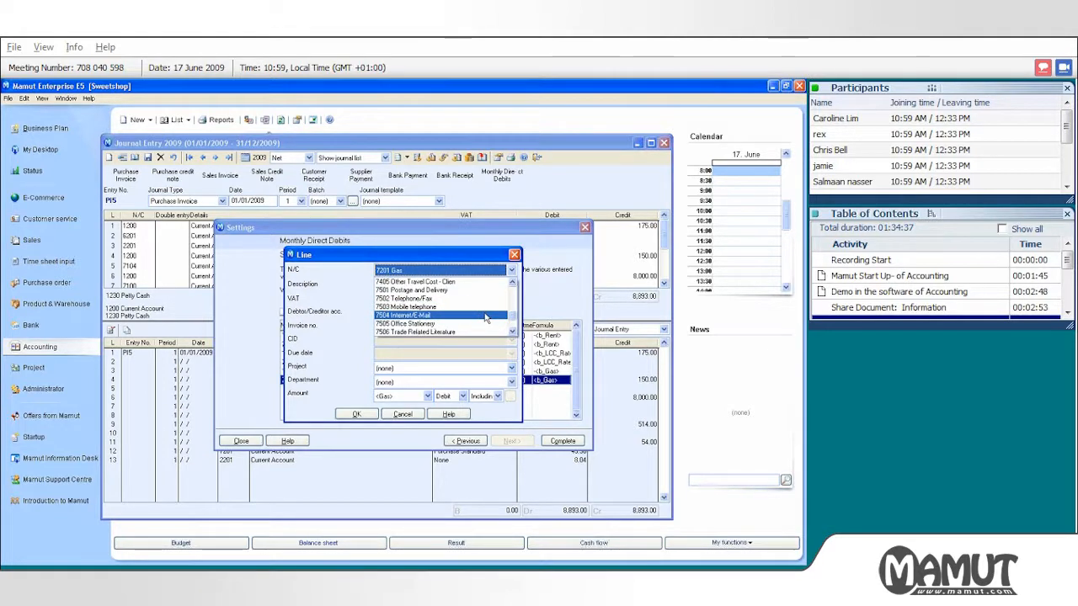
left_click(485, 316)
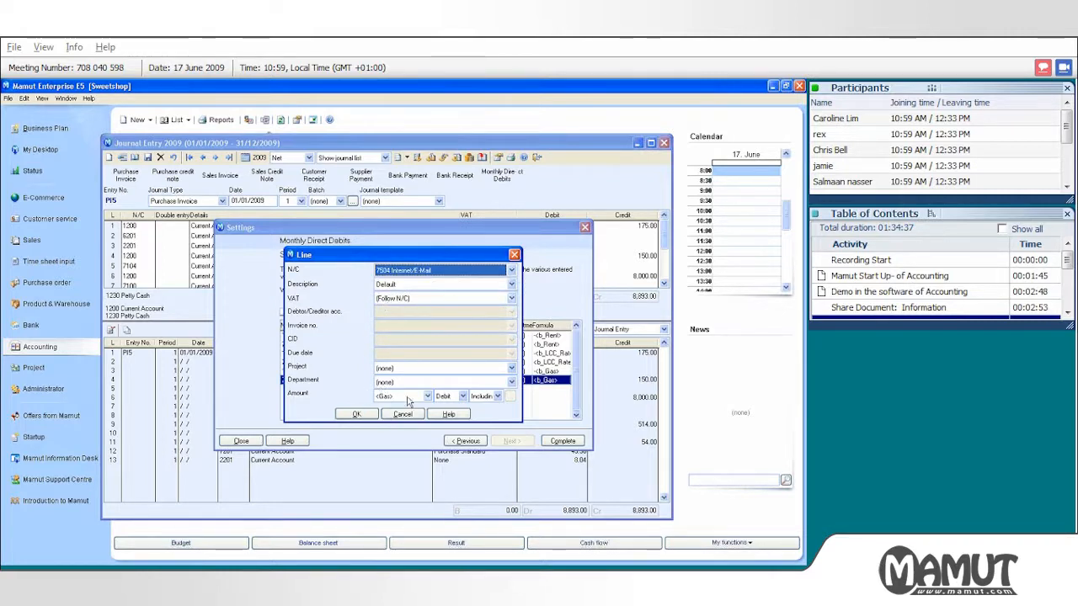
left_click(368, 414)
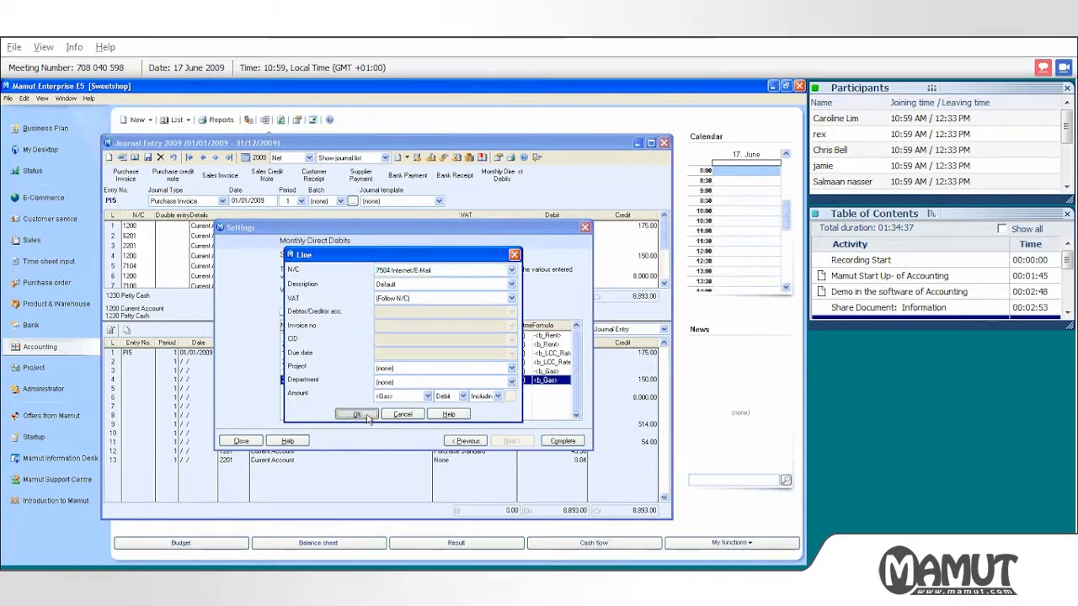
Step: Complete the Monthly Direct Debits template setup and close its settings to return to the template list
left_click(561, 441)
left_click(361, 360)
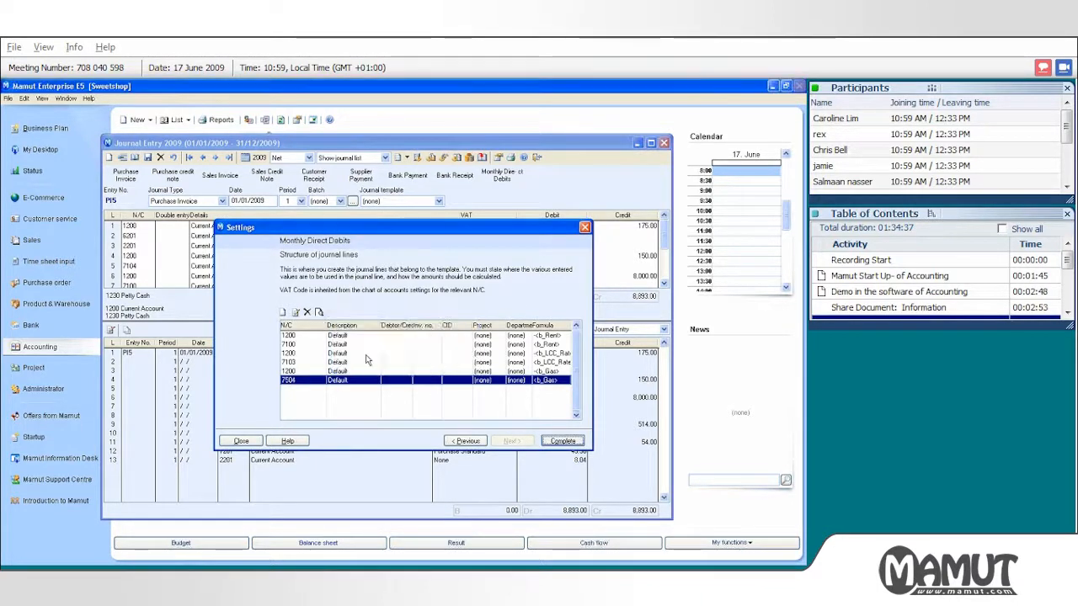
left_click(357, 411)
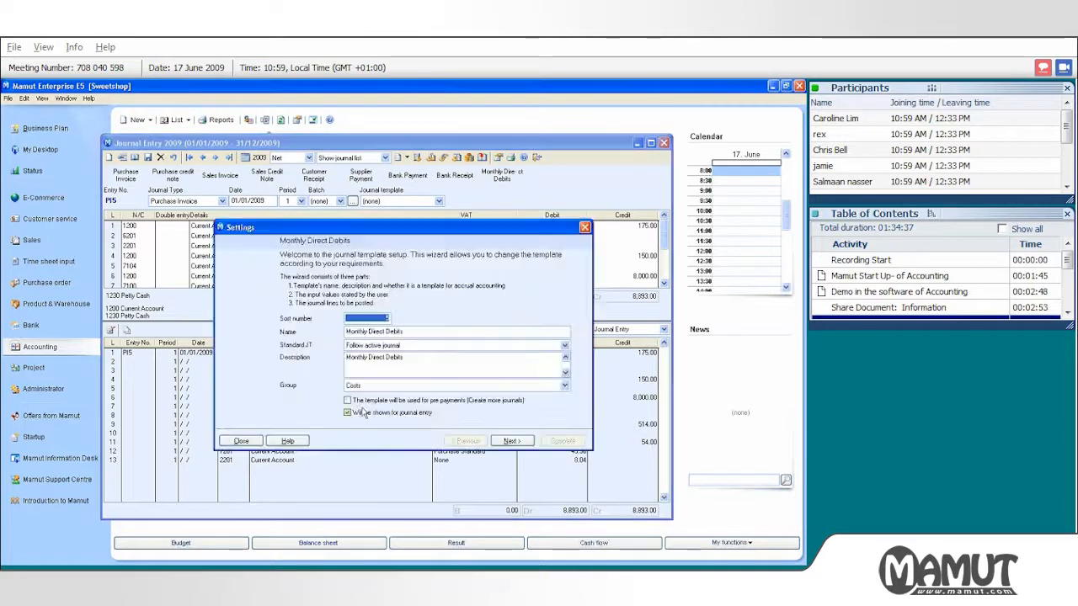
left_click(241, 442)
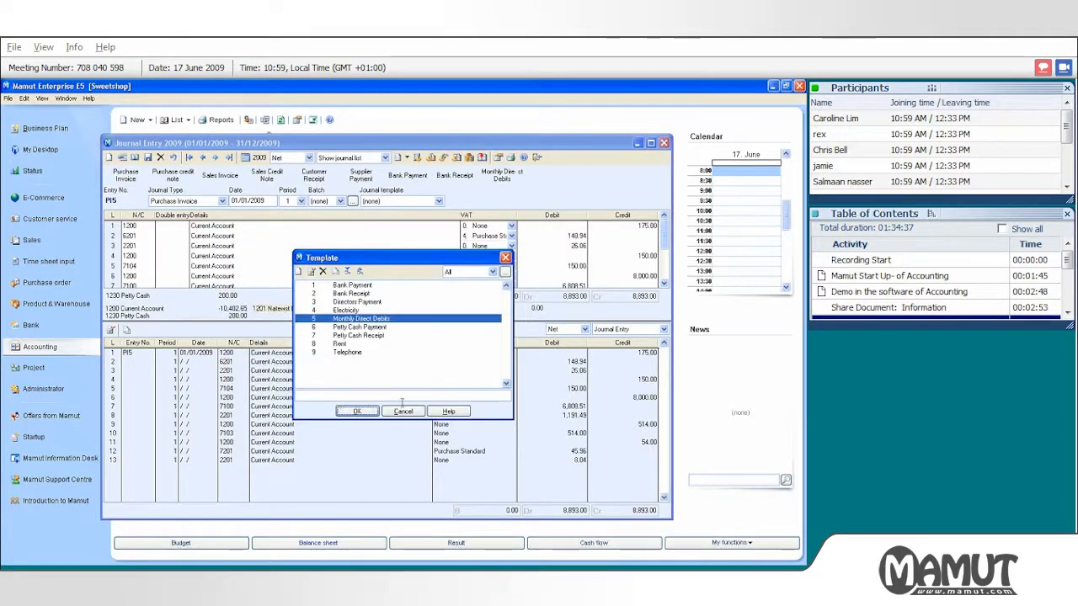
Step: Close the template list and delete the entire unposted direct debits journal PI5
left_click(403, 412)
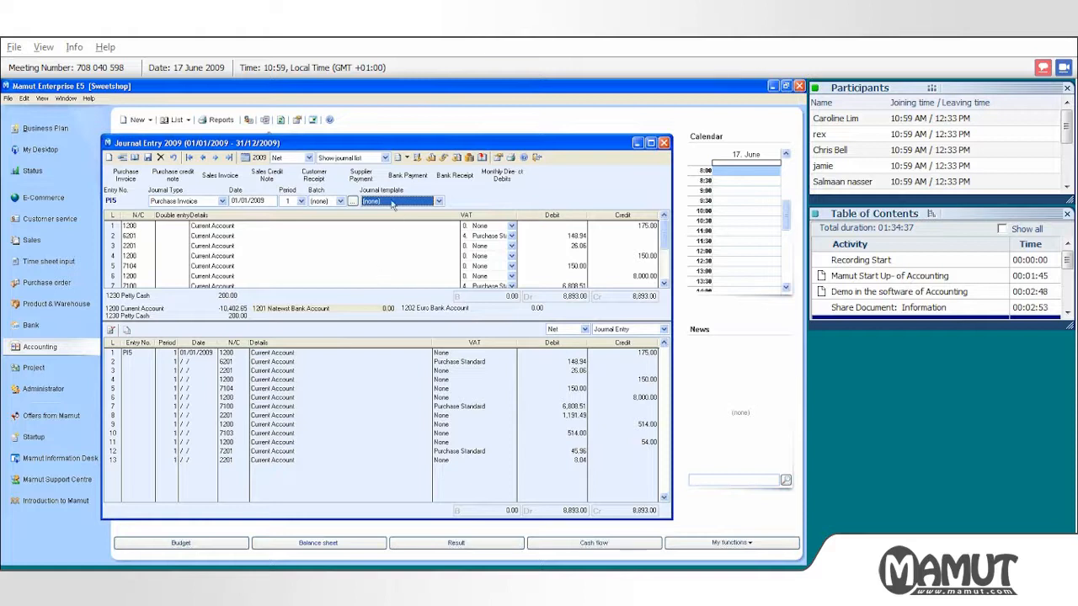
left_click(159, 160)
left_click(403, 370)
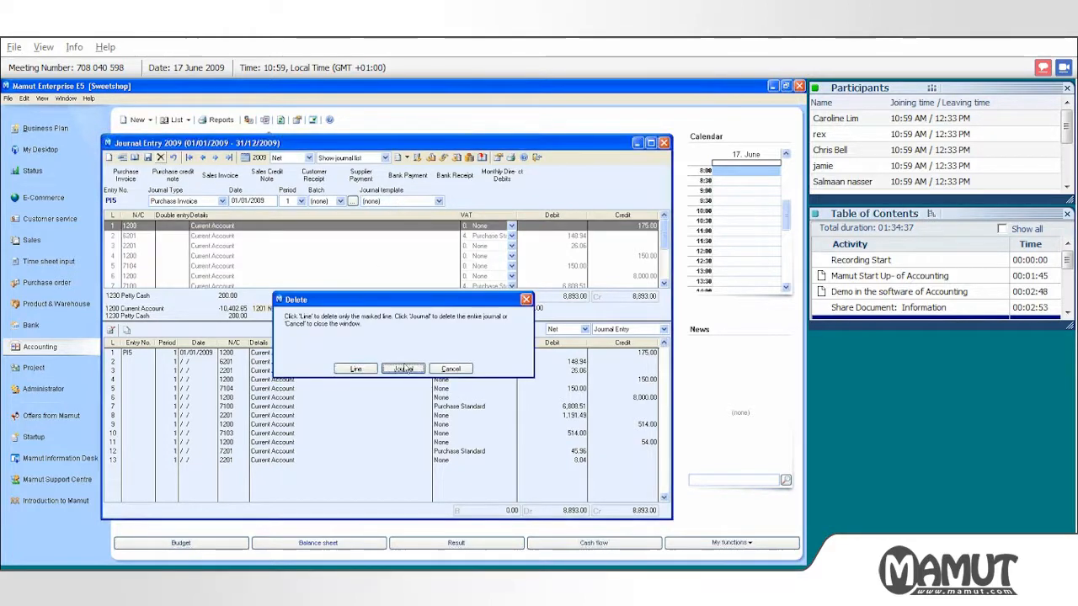
Step: Try to create a Monthly Direct Debits entry with only Internet Provider set to 150, accepting zero for the other amounts
left_click(495, 179)
left_click_drag(404, 371, 530, 370)
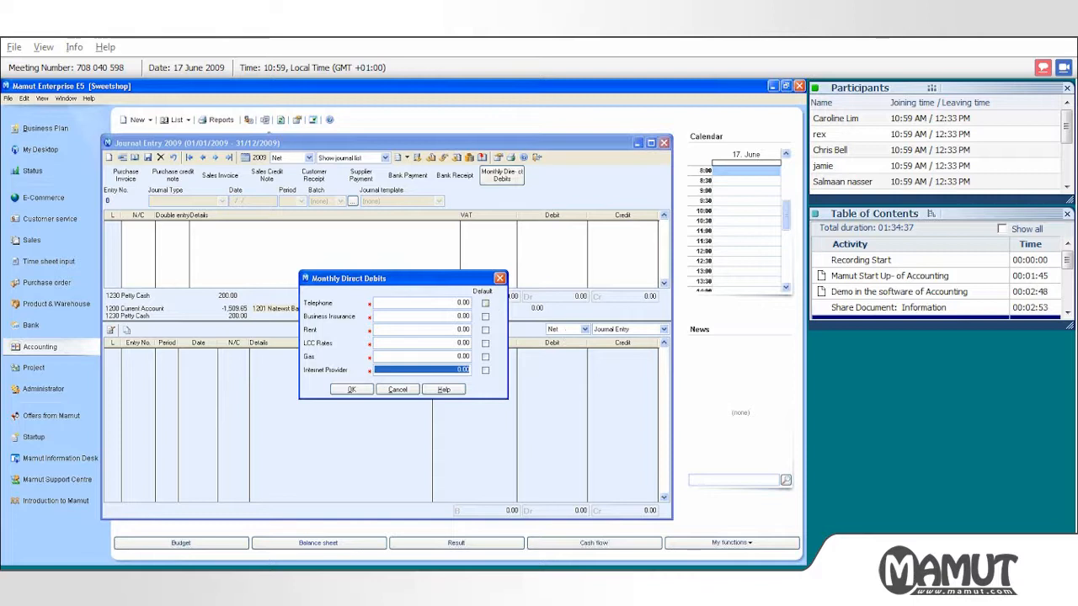
type("150")
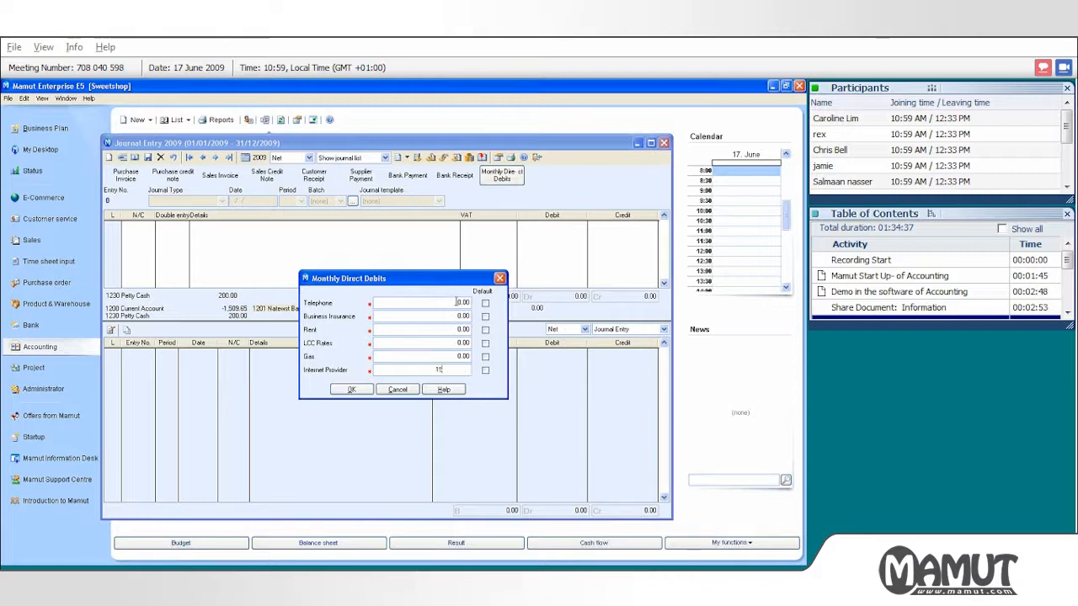
left_click(351, 389)
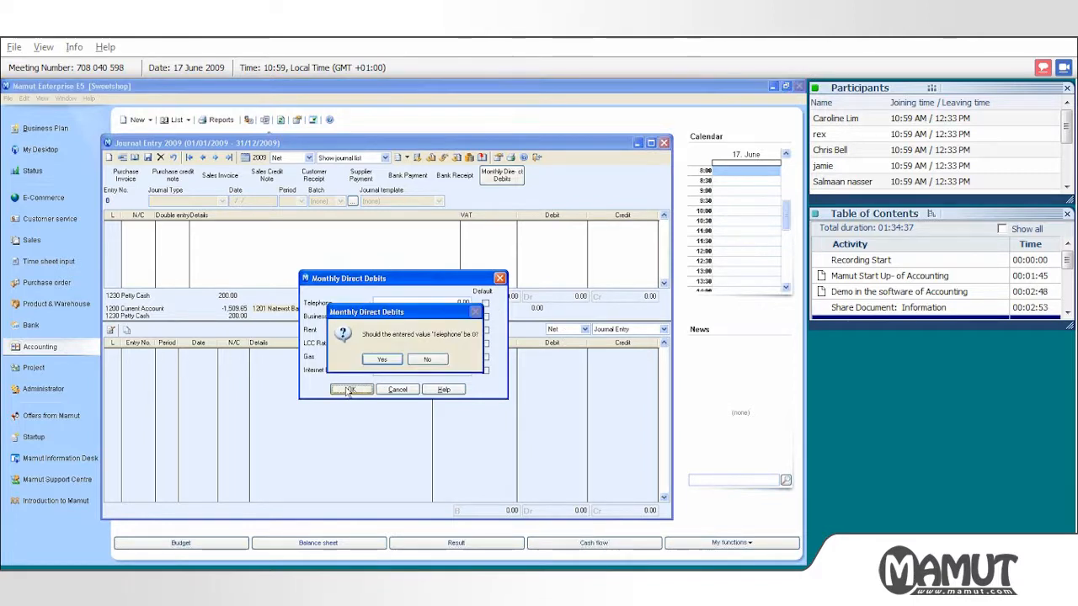
left_click(383, 360)
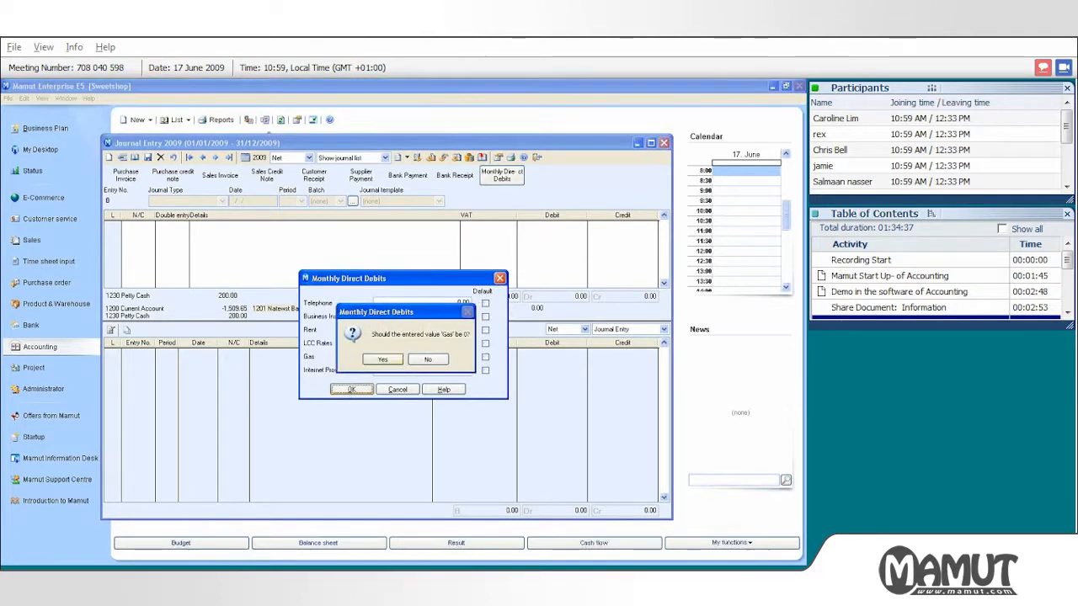
left_click(383, 360)
left_click(394, 366)
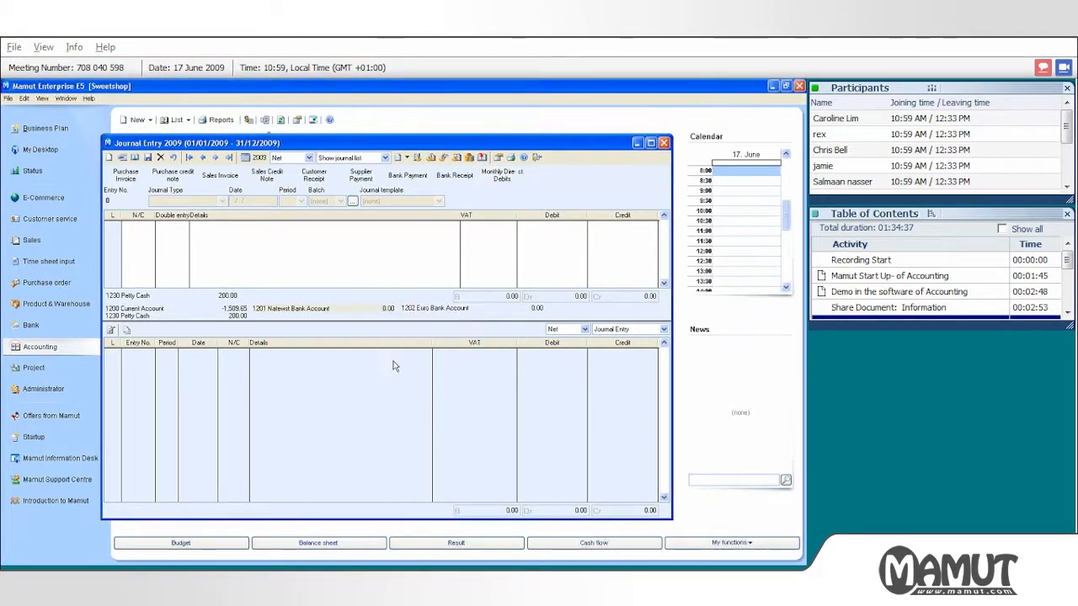
Step: Start a Monthly Direct Debits entry with 10 each for Telephone, Business Insurance, Rent and LCC Rates
left_click(508, 177)
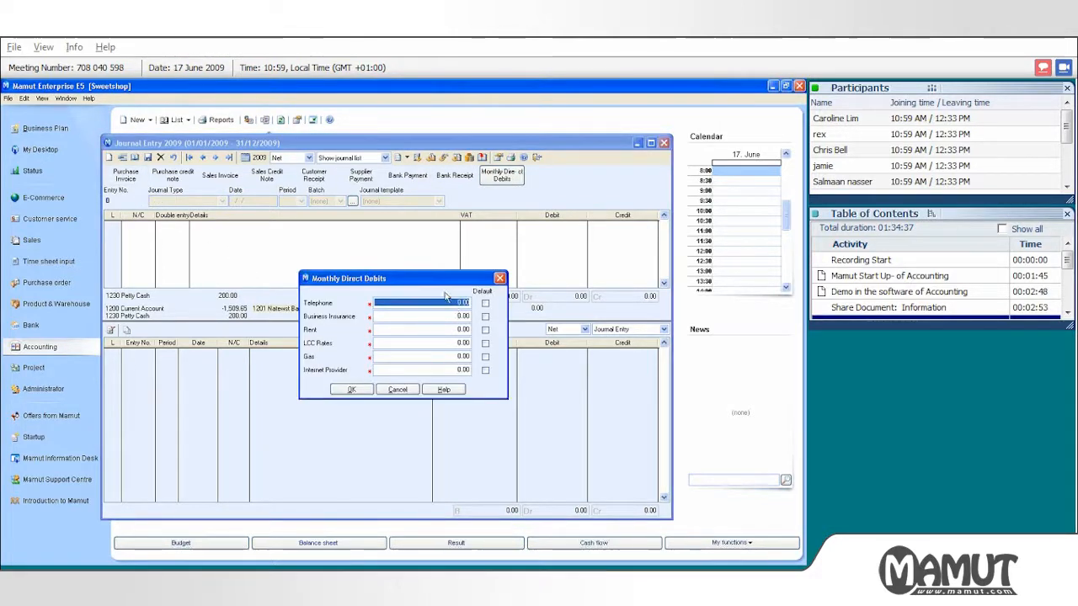
type("10")
key("Tab")
type("10")
key("Tab")
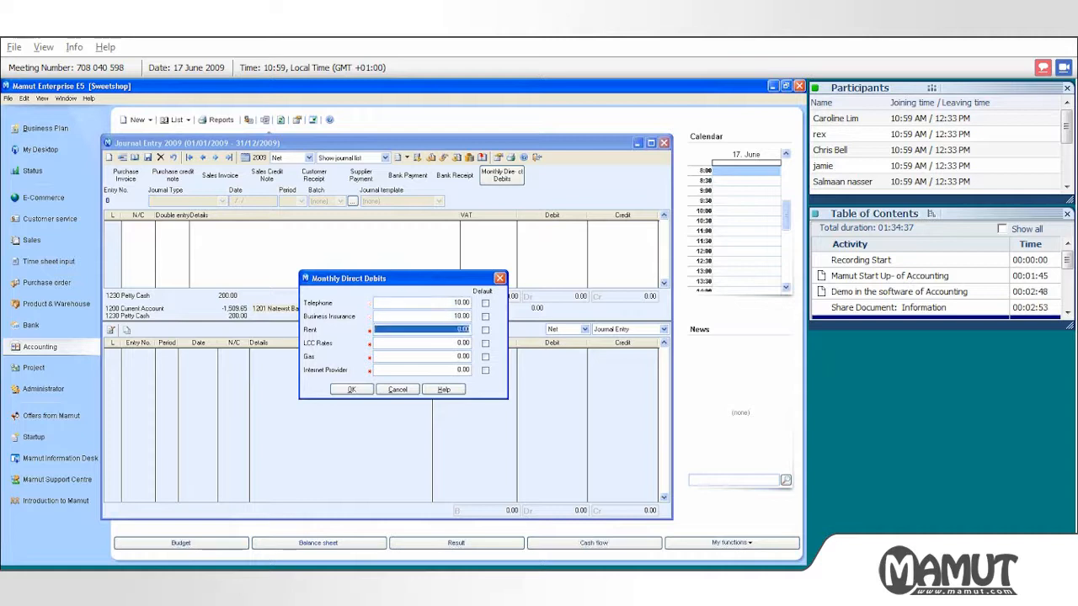
type("10")
key("Tab")
type("10")
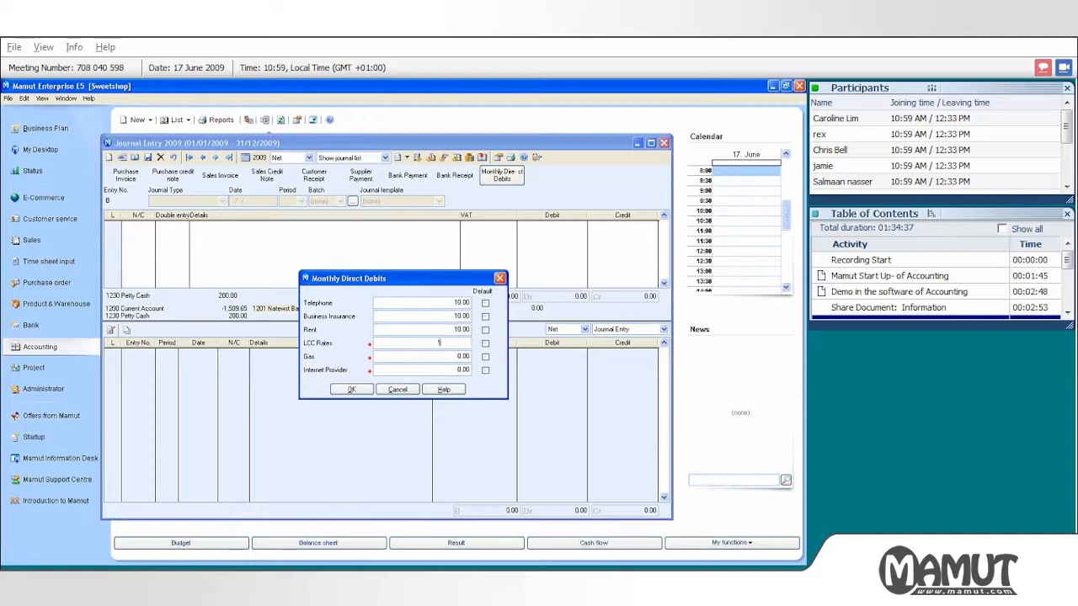
key("Tab")
Step: Set Gas to 150 and Internet Provider to 100, and generate the direct debits journal lines
type("150")
key("Tab")
key("BackSpace")
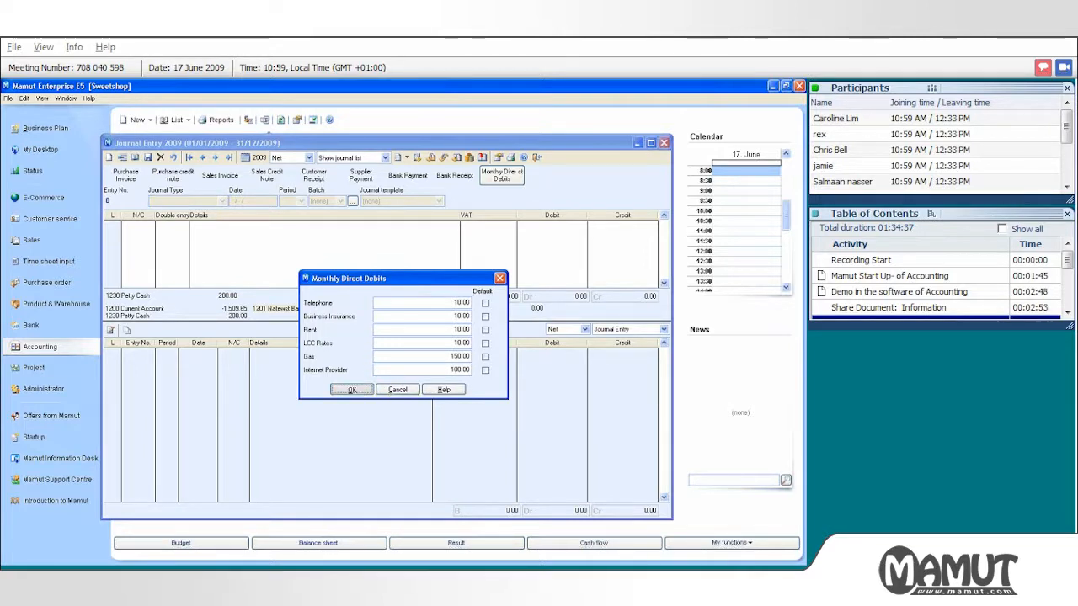
left_click(353, 389)
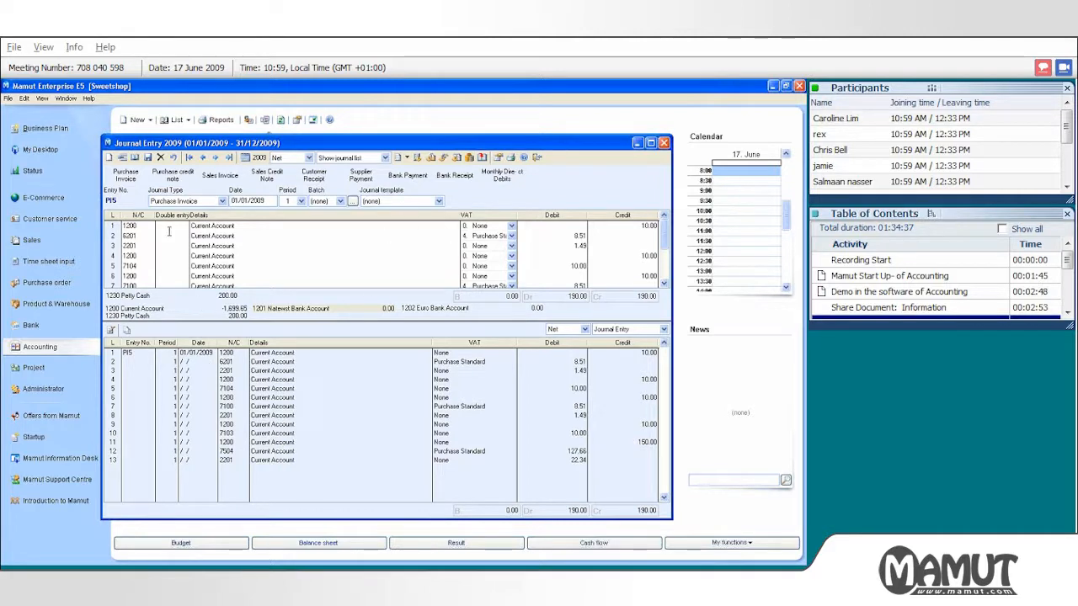
Step: Preview the day-book for the direct debits journal and complete the ledger update
double_click(664, 285)
left_click_drag(381, 320, 381, 400)
scroll(562, 341, "up", 1)
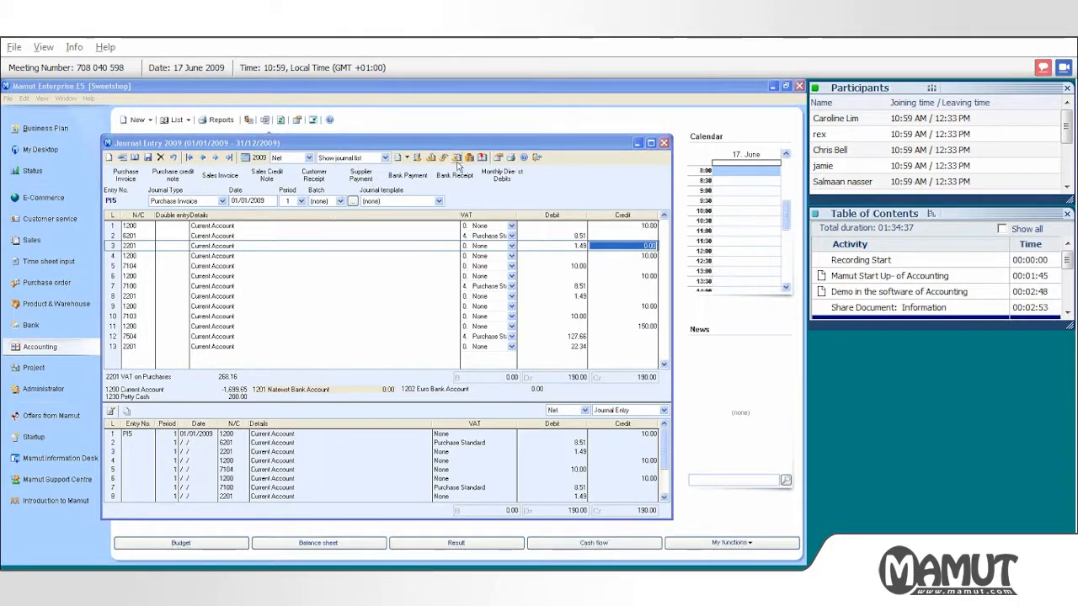
left_click(482, 158)
left_click(468, 404)
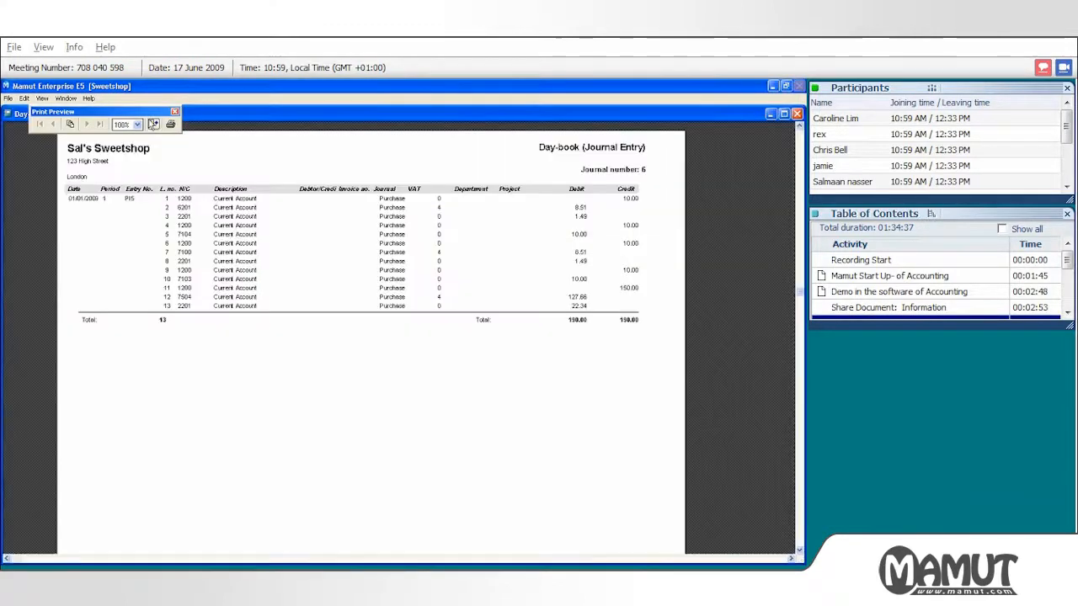
left_click(153, 124)
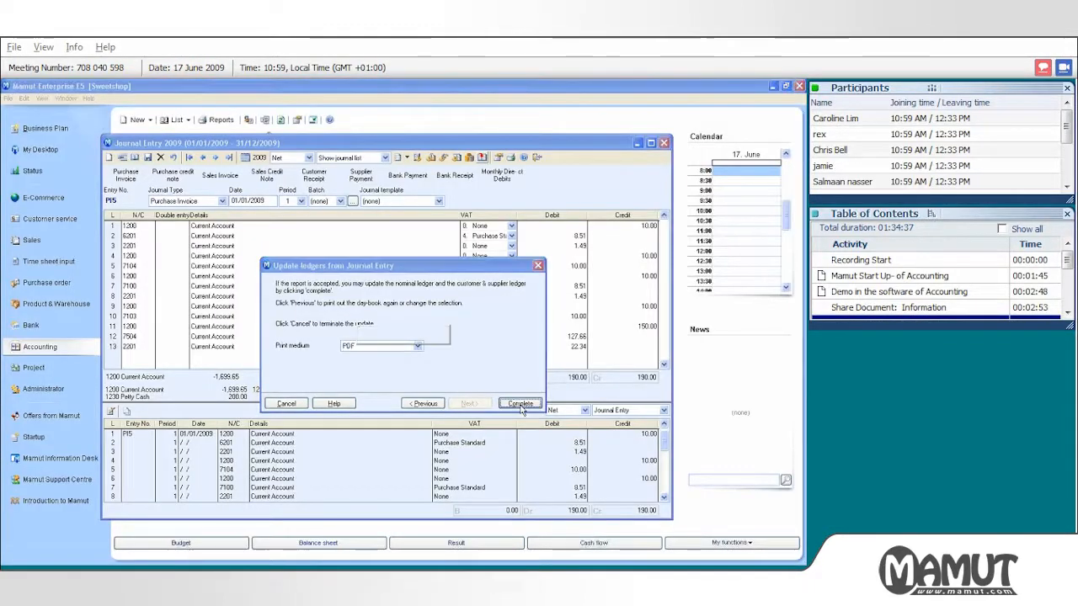
left_click(521, 404)
left_click(534, 392)
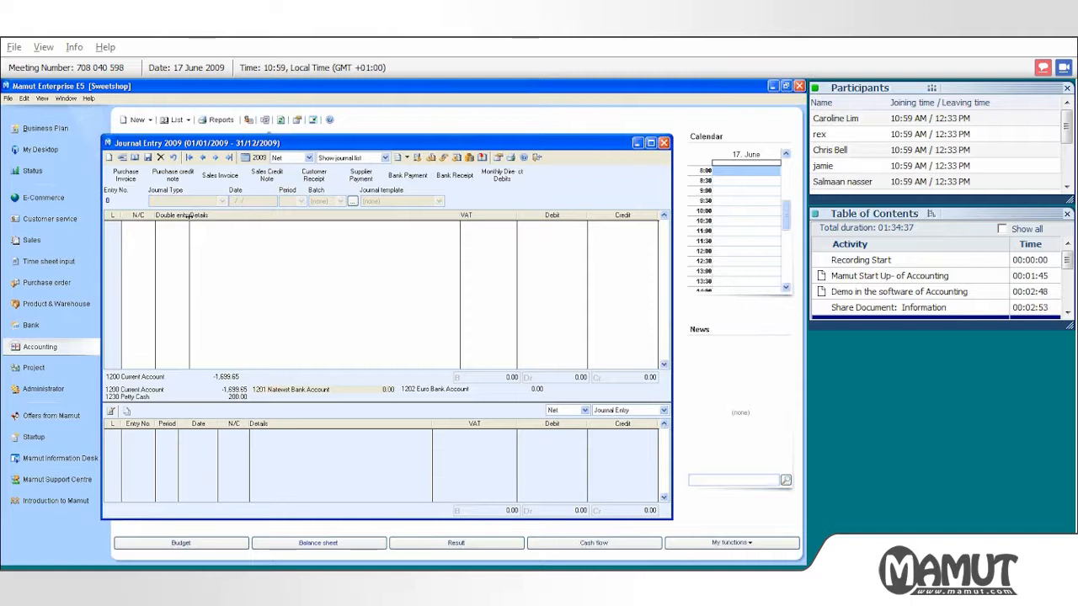
Step: Start a new purchase invoice entry with the Rent journal template and cancel its amount, invoice number and supplier input
left_click(125, 175)
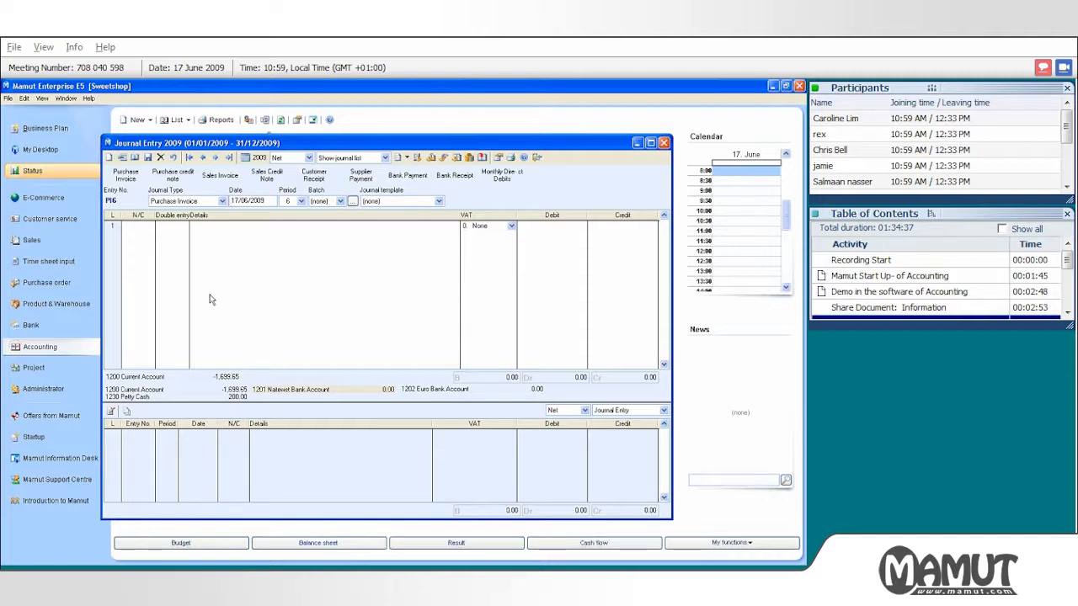
left_click(439, 202)
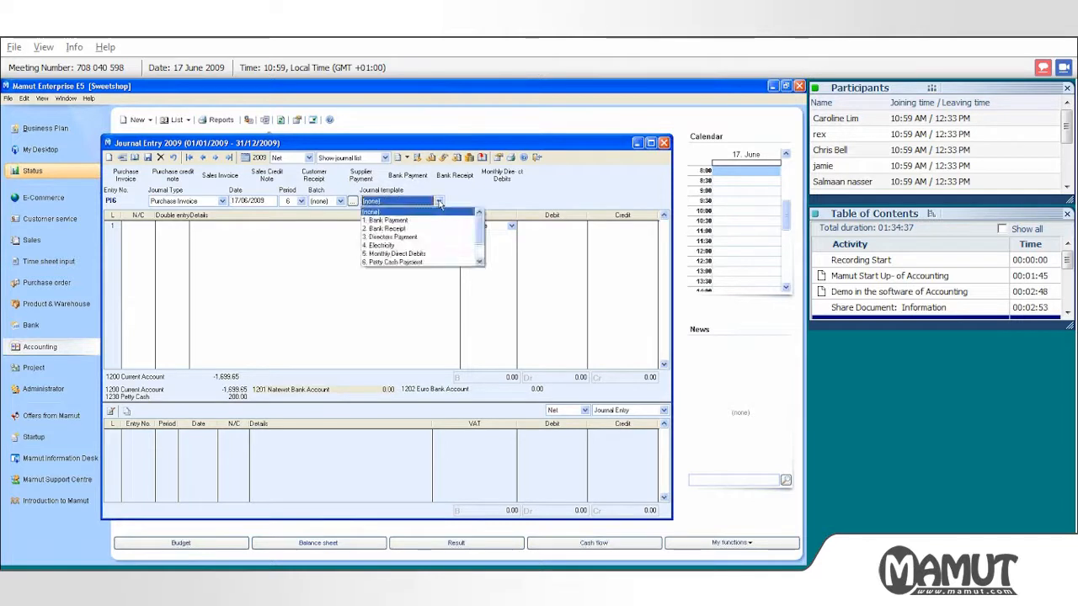
mouse_move(480, 232)
left_mouse_down()
mouse_move(477, 257)
mouse_move(477, 230)
mouse_move(480, 247)
left_mouse_up()
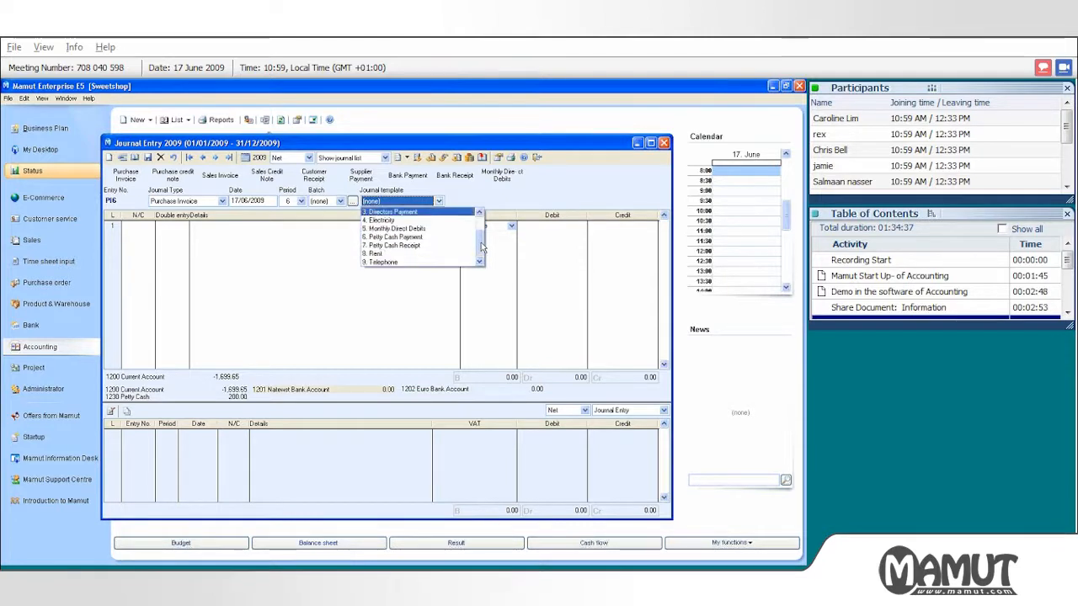
left_click(446, 255)
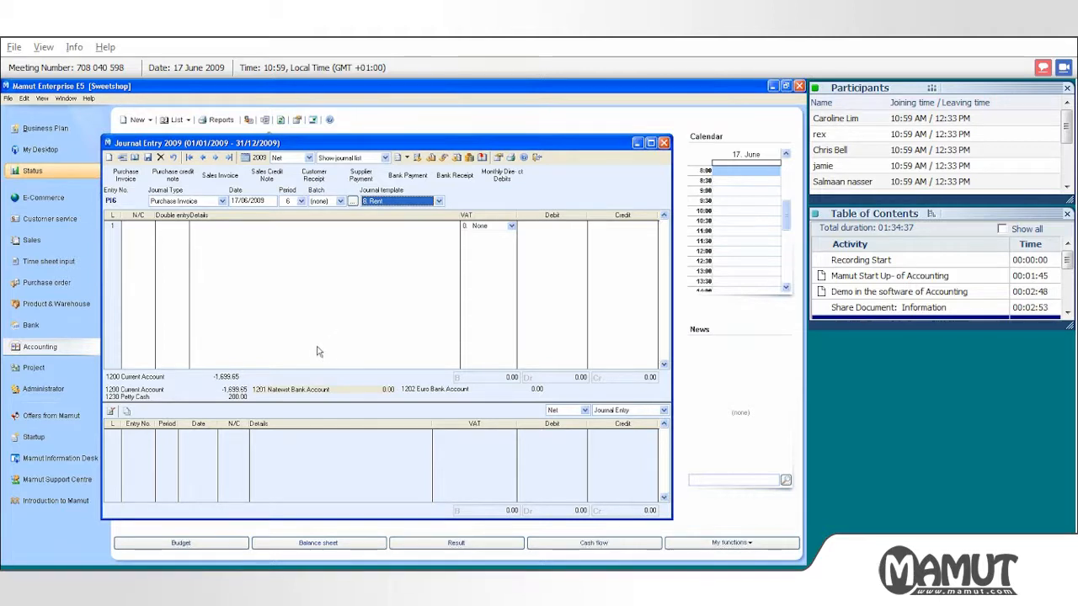
key("Tab")
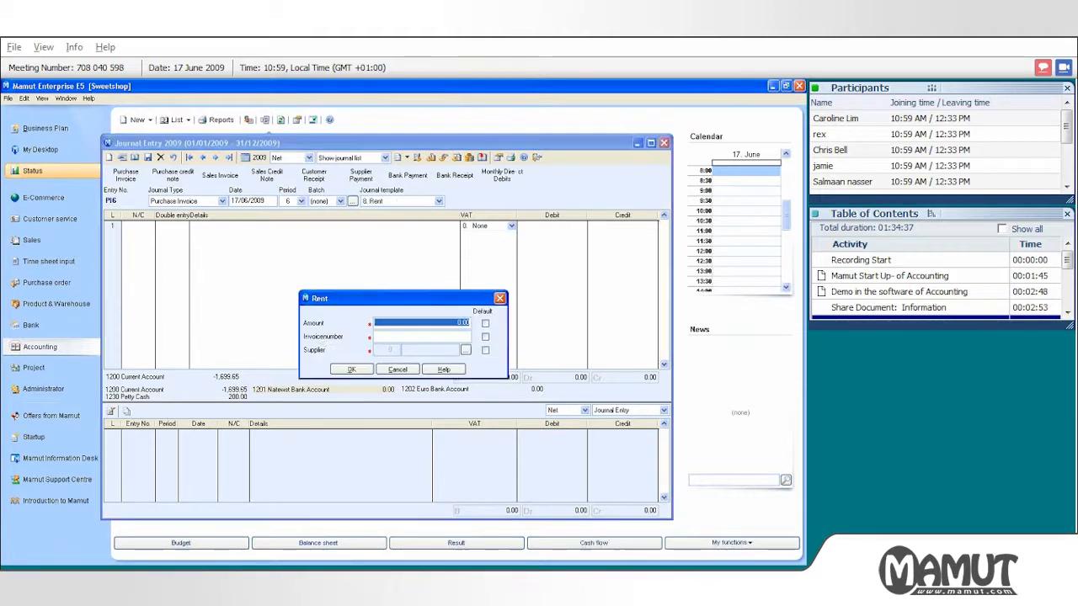
left_click(398, 370)
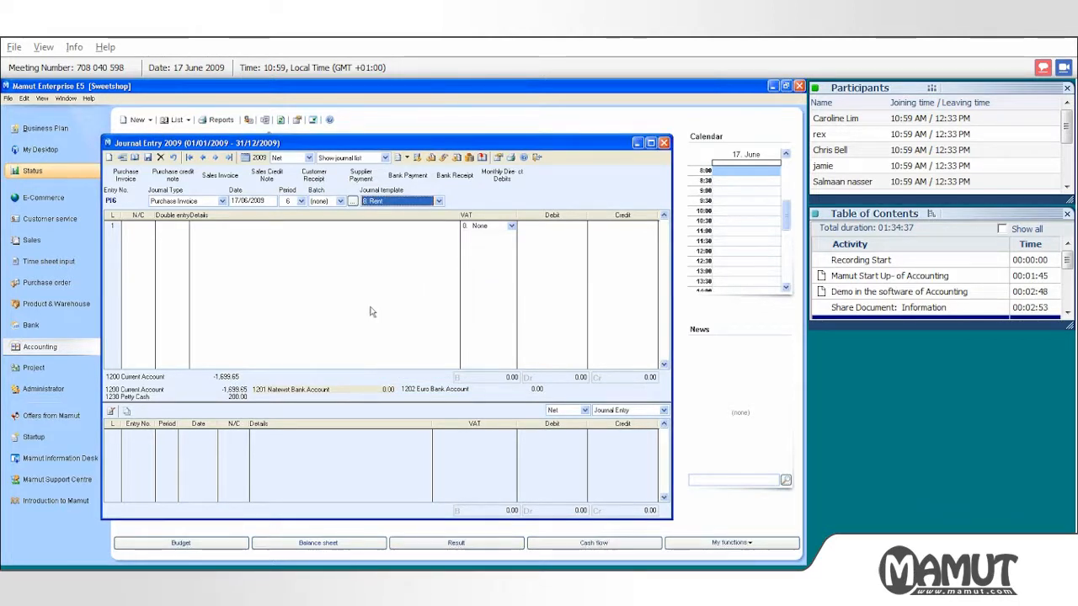
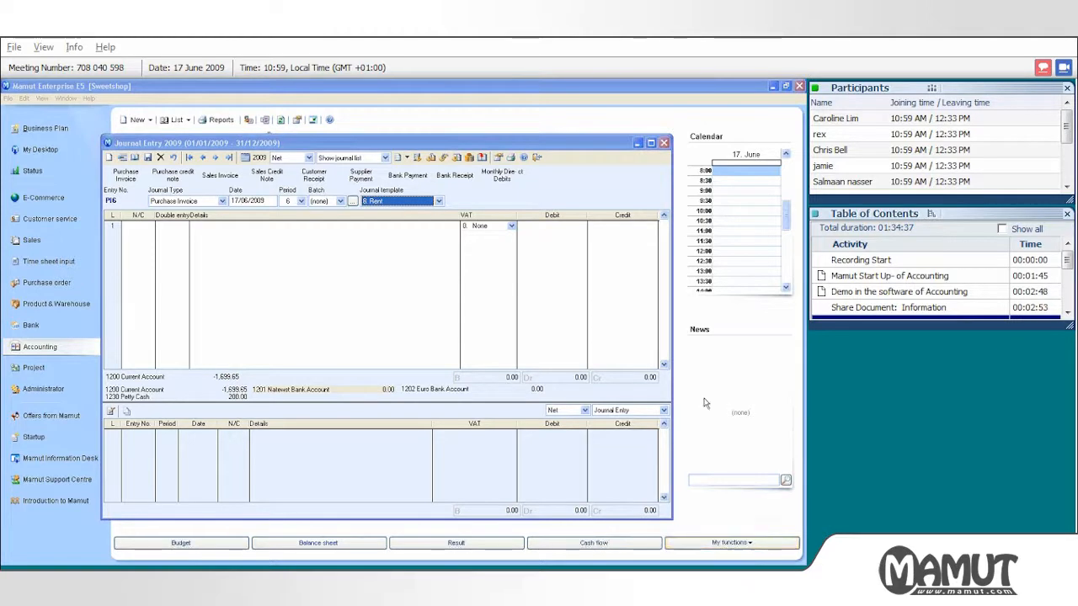
Step: Close the journal entry, open the Debtors customer list and examine the open items of Company1 and Company2
left_click(664, 144)
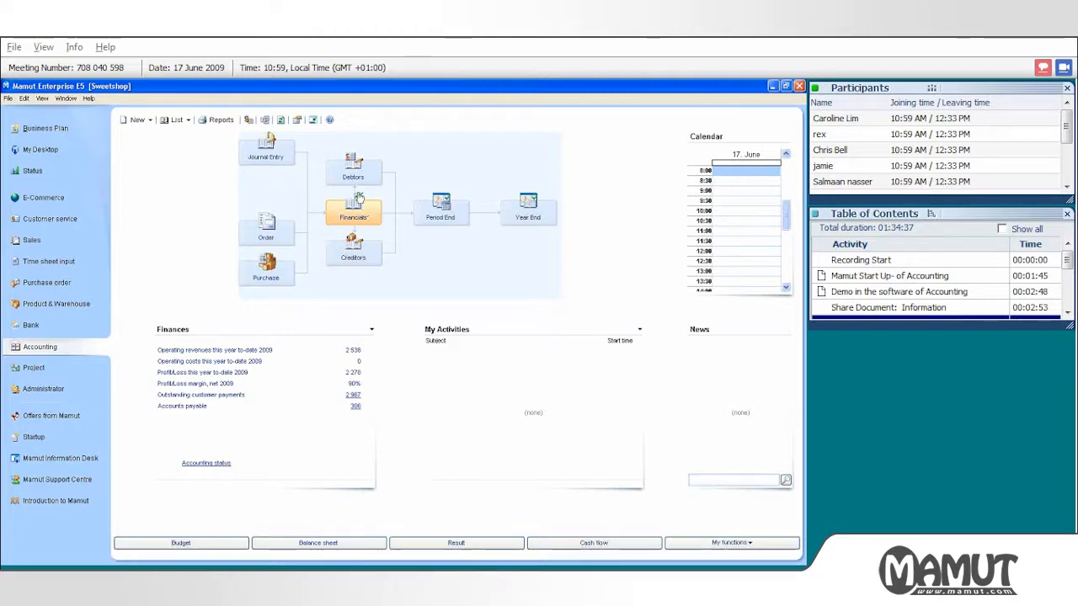
left_click(343, 173)
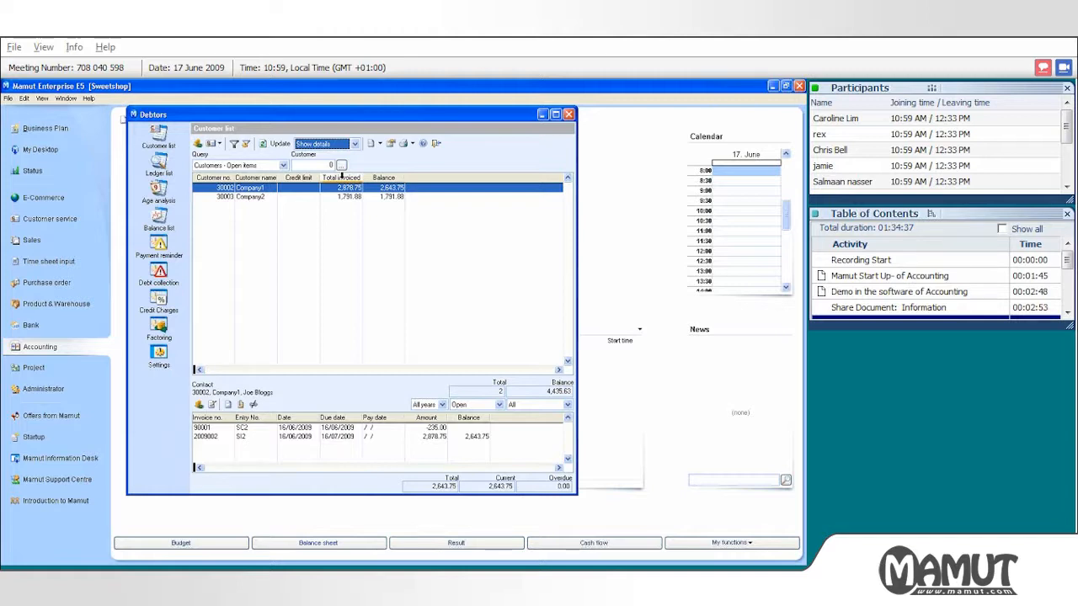
left_click(252, 198)
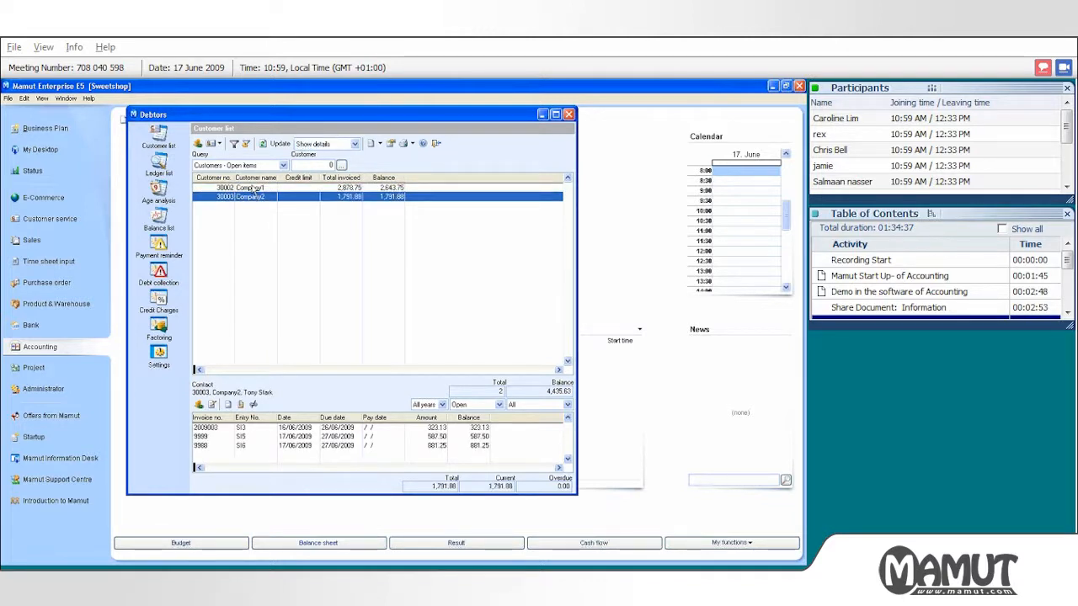
left_click(253, 188)
left_click(251, 195)
left_click(250, 189)
left_click(250, 196)
left_click(311, 430)
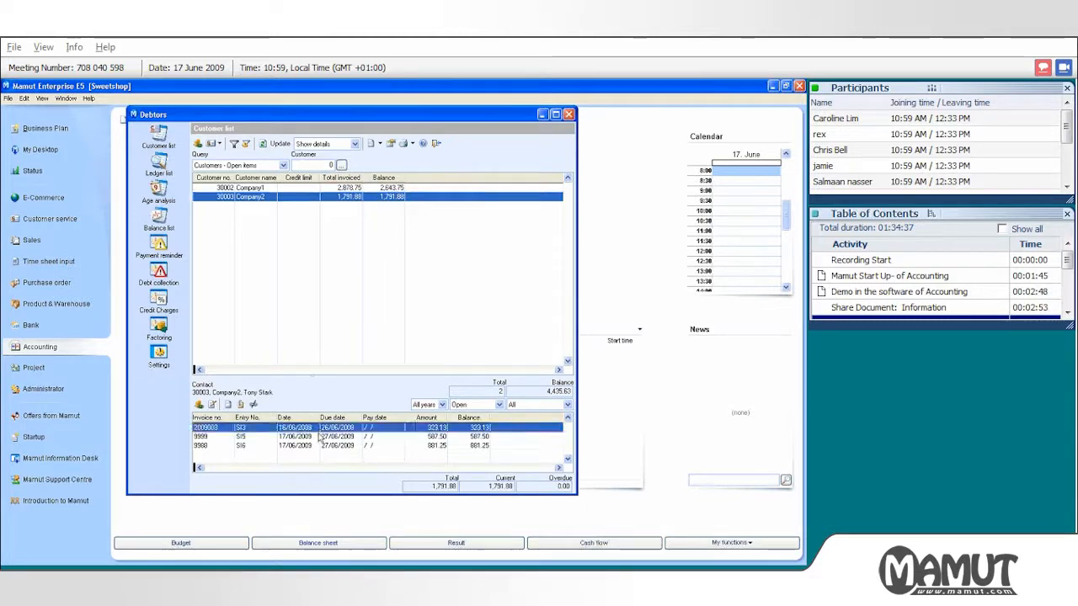
left_click(322, 438)
left_click(320, 447)
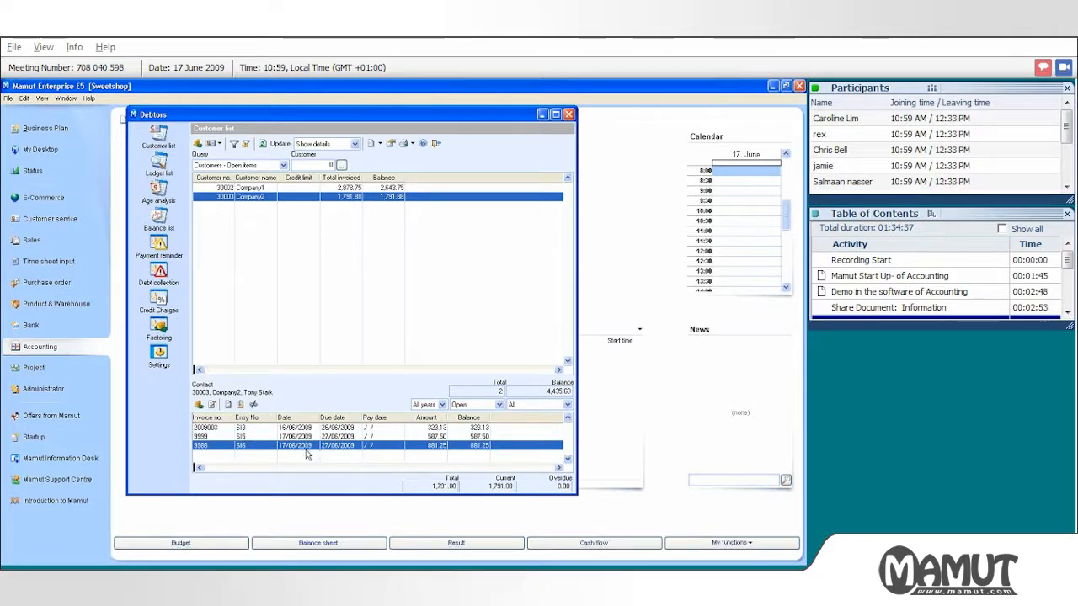
Step: Record a full receipt for Company1's open sales invoice SI2 into 1200 Current Account, dated 17/06/2009, and refresh the customer list
left_click(303, 191)
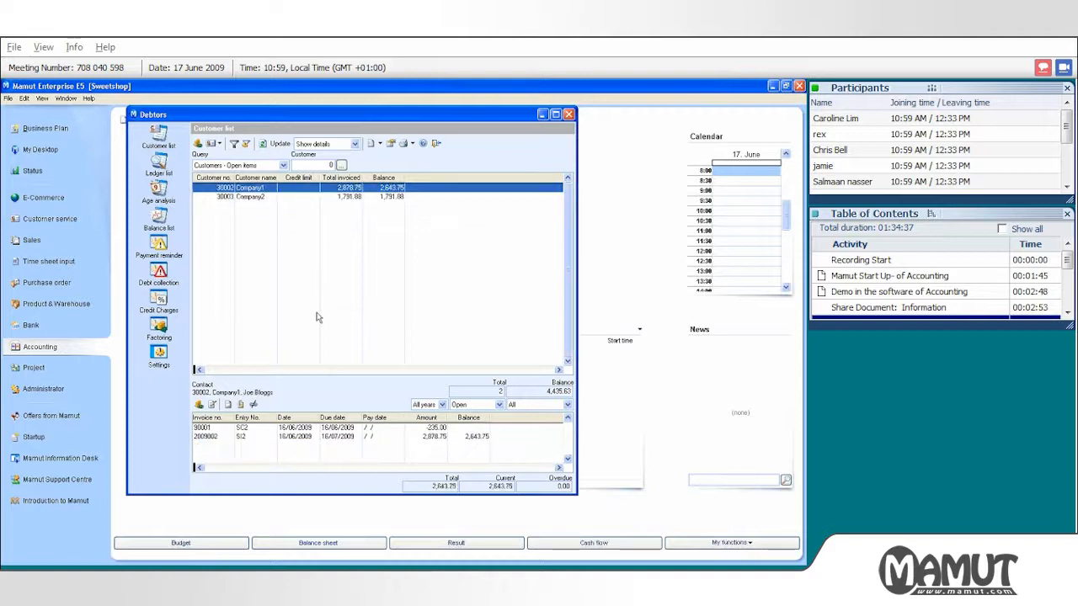
left_click(305, 438)
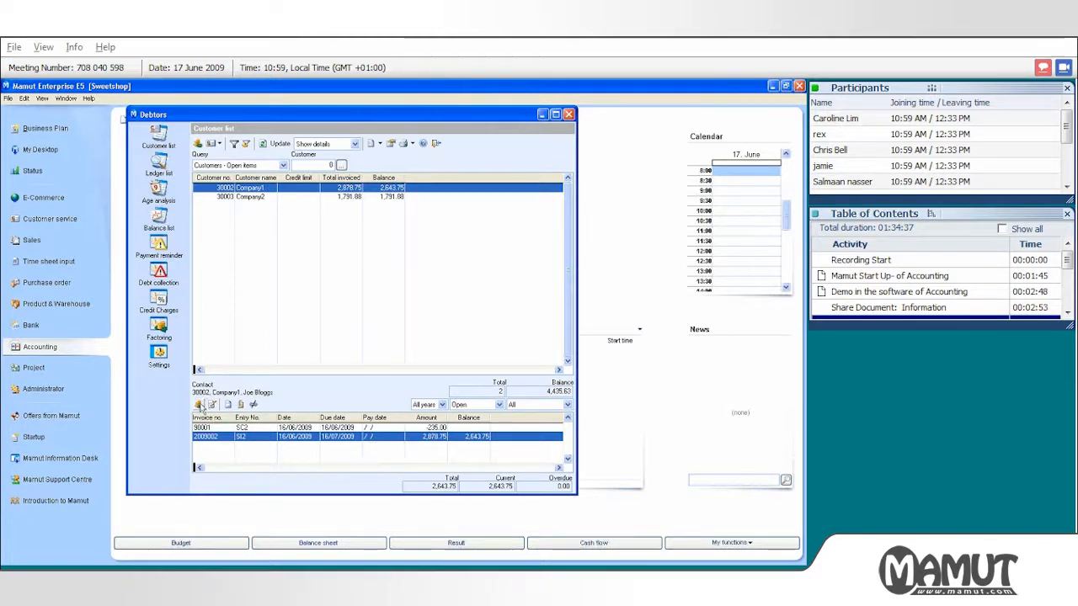
left_click(199, 405)
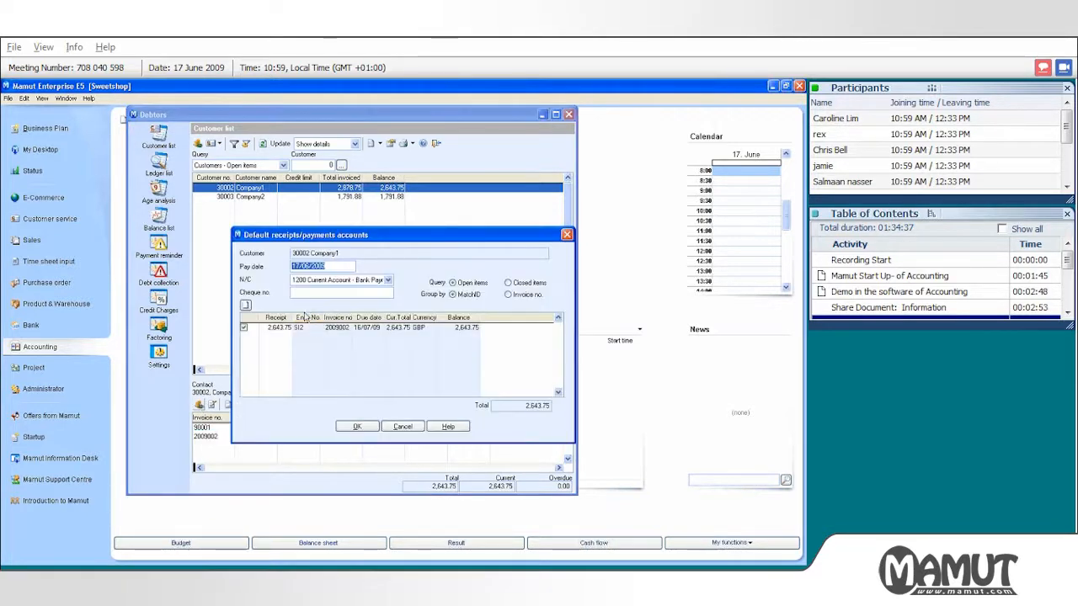
left_click_drag(264, 327, 290, 328)
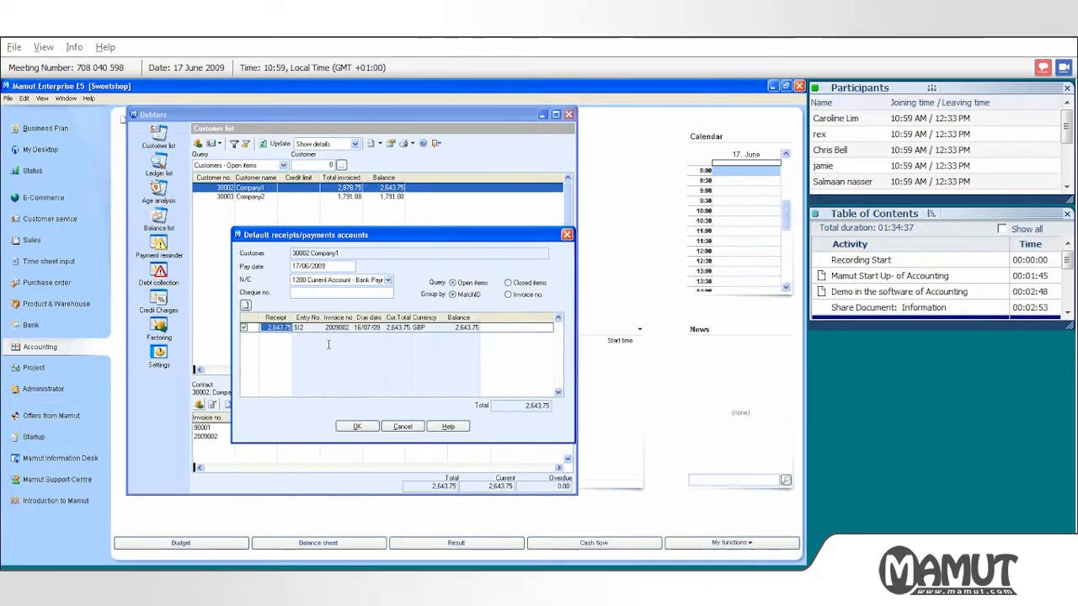
left_click(354, 427)
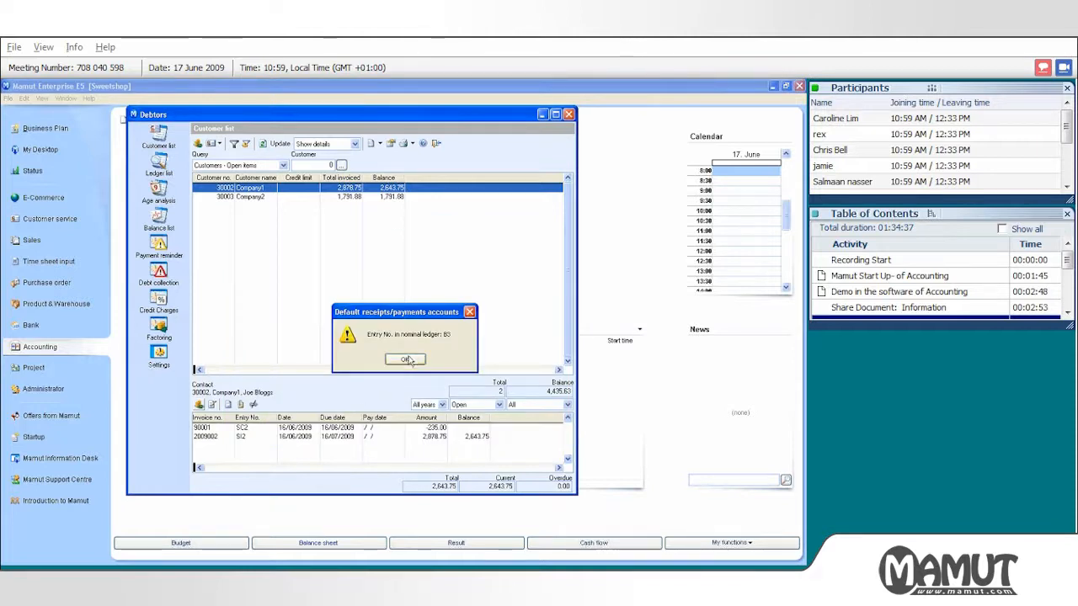
left_click(406, 360)
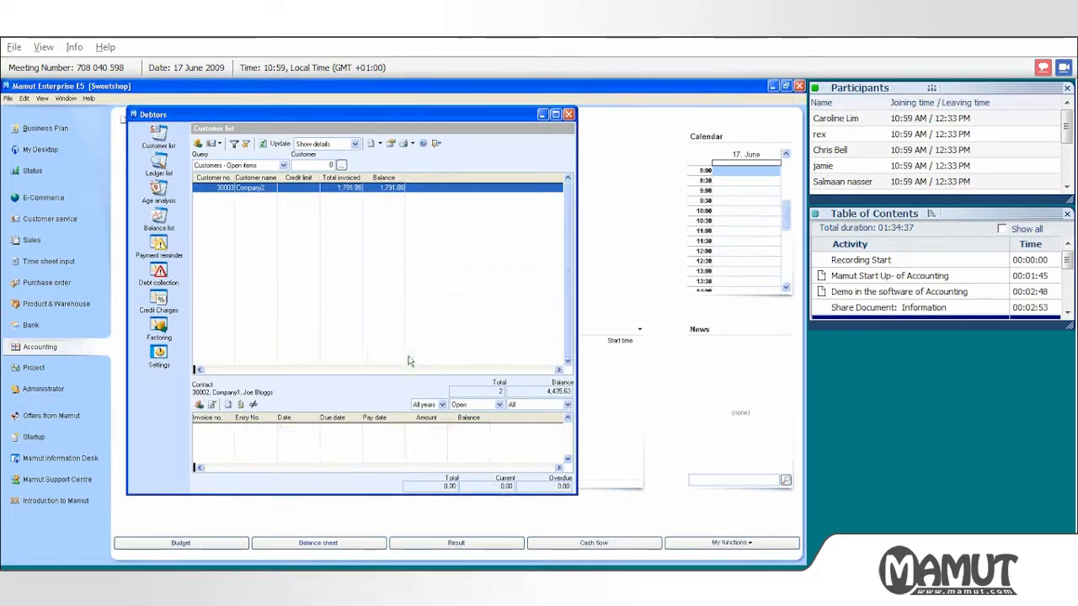
left_click(268, 149)
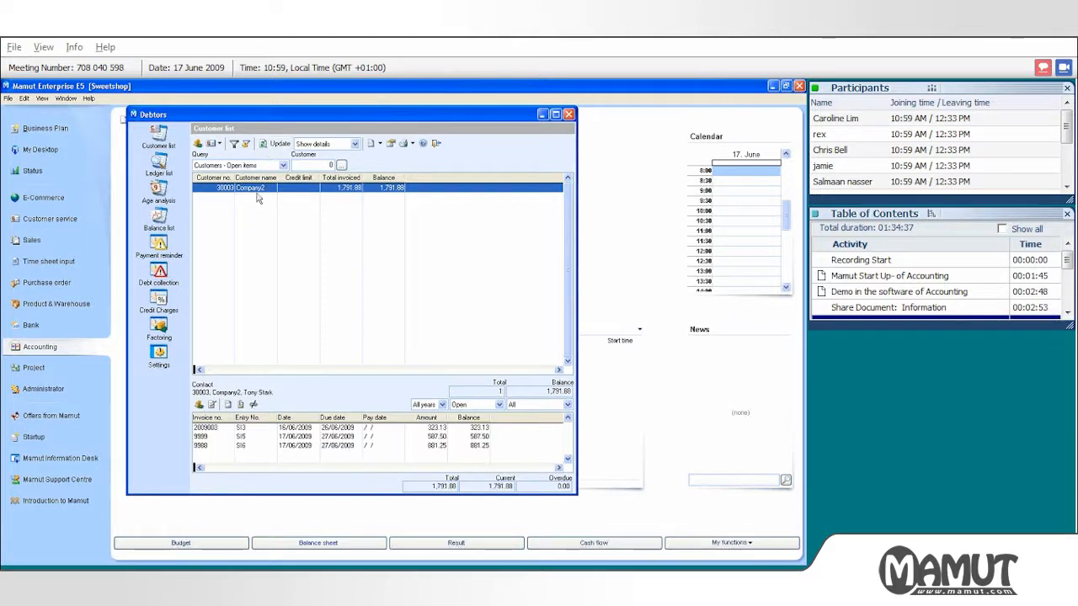
Step: Record a 400.00 receipt against Company2's open sales invoice SI3 into 1200 Current Account, dated 17/06/2009
left_click(734, 562)
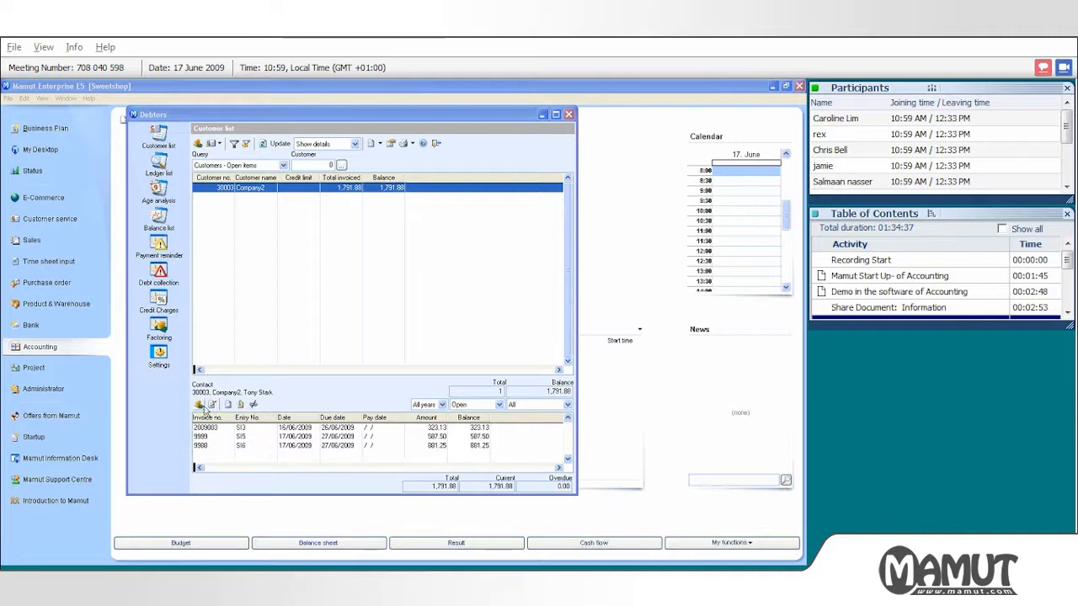
left_click(309, 434)
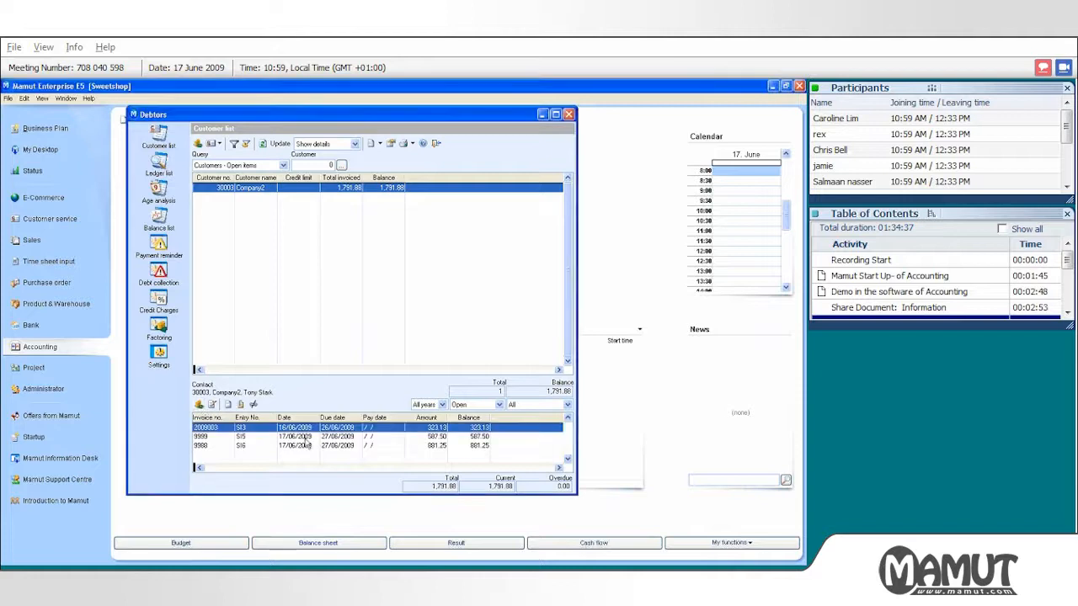
left_click(306, 447)
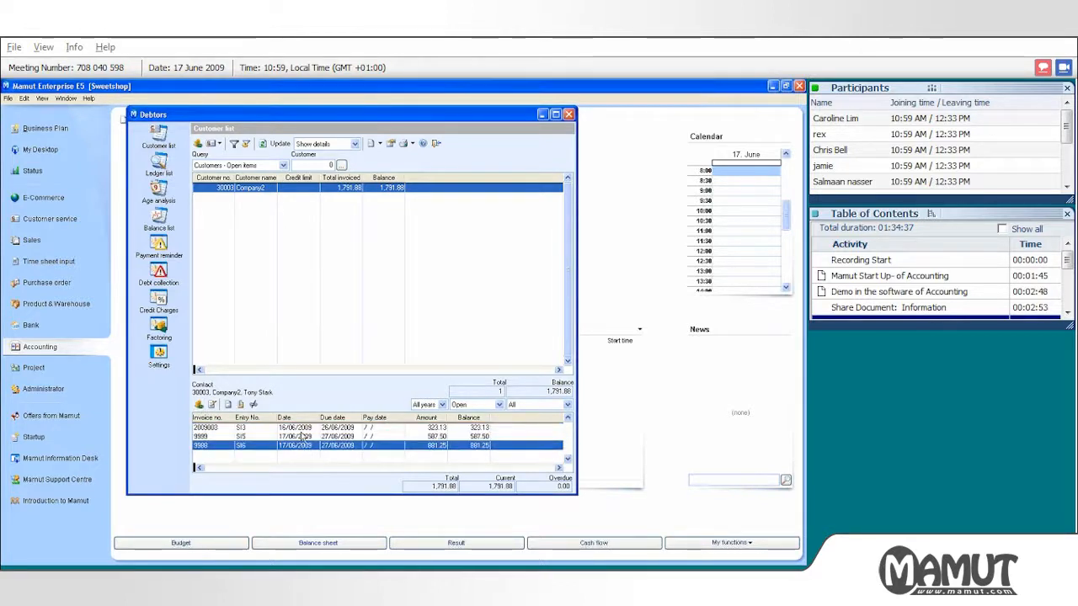
left_click(299, 428)
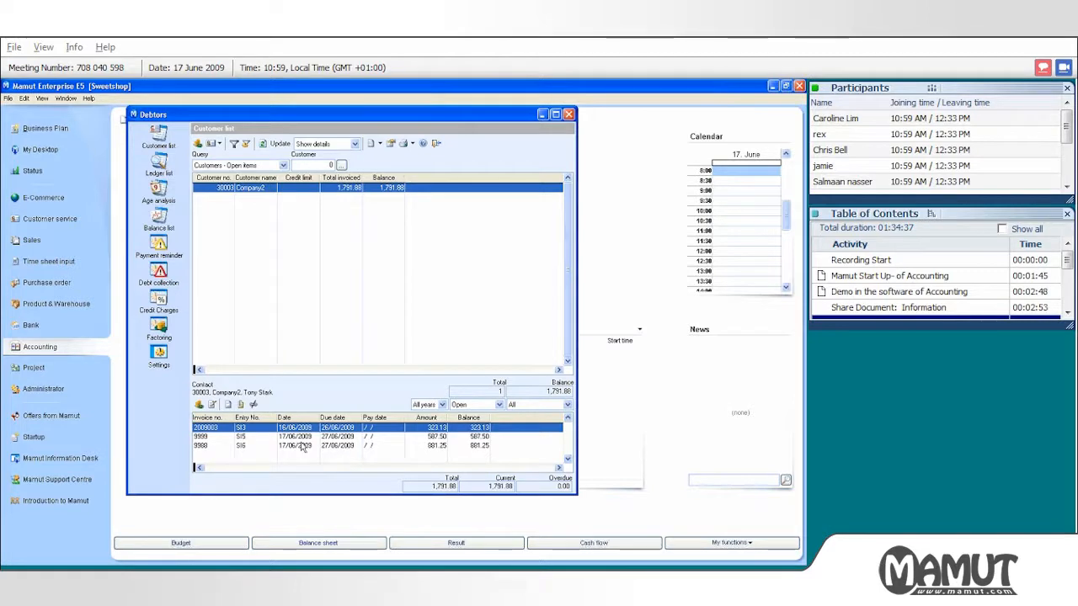
left_click(200, 405)
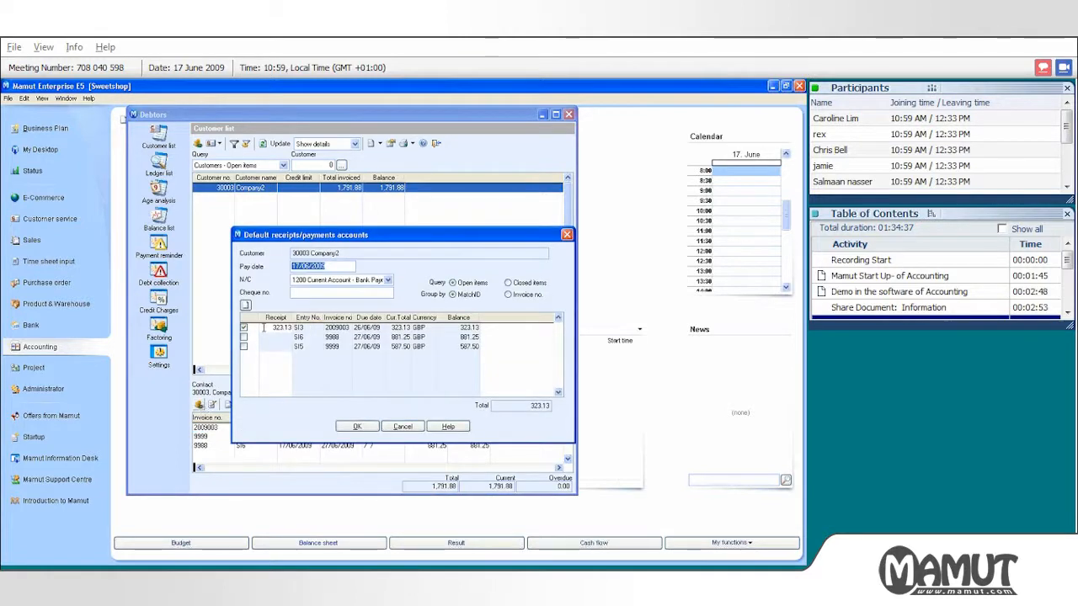
left_click(264, 329)
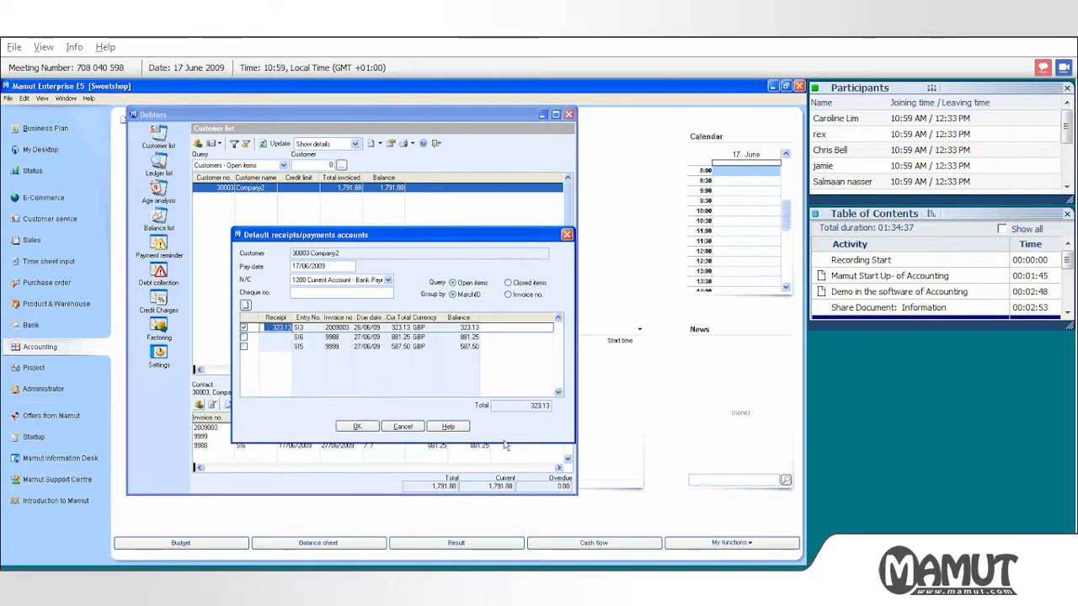
type("400")
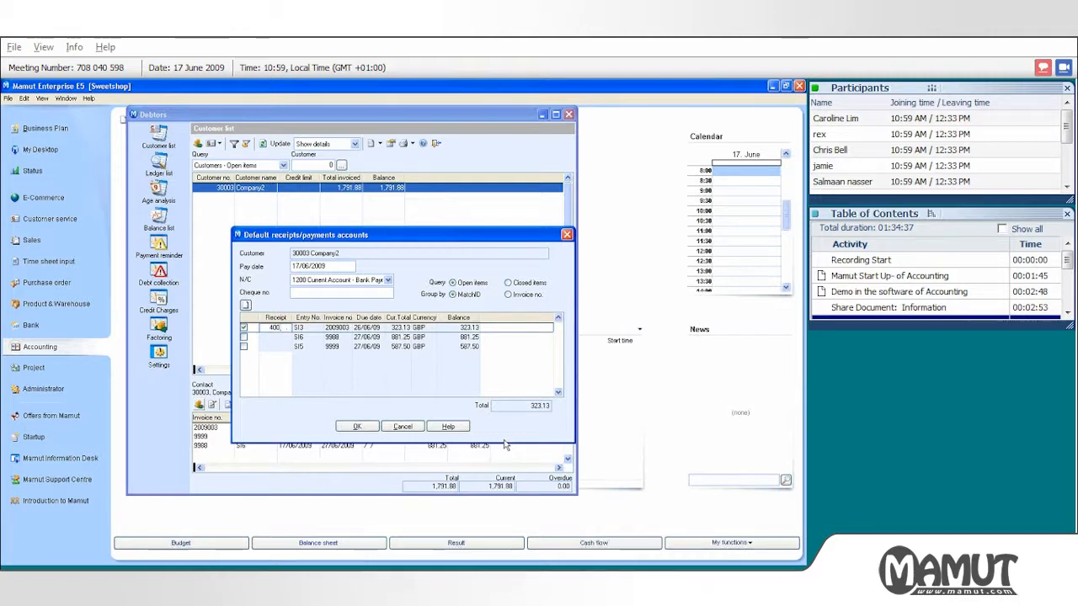
left_click(373, 427)
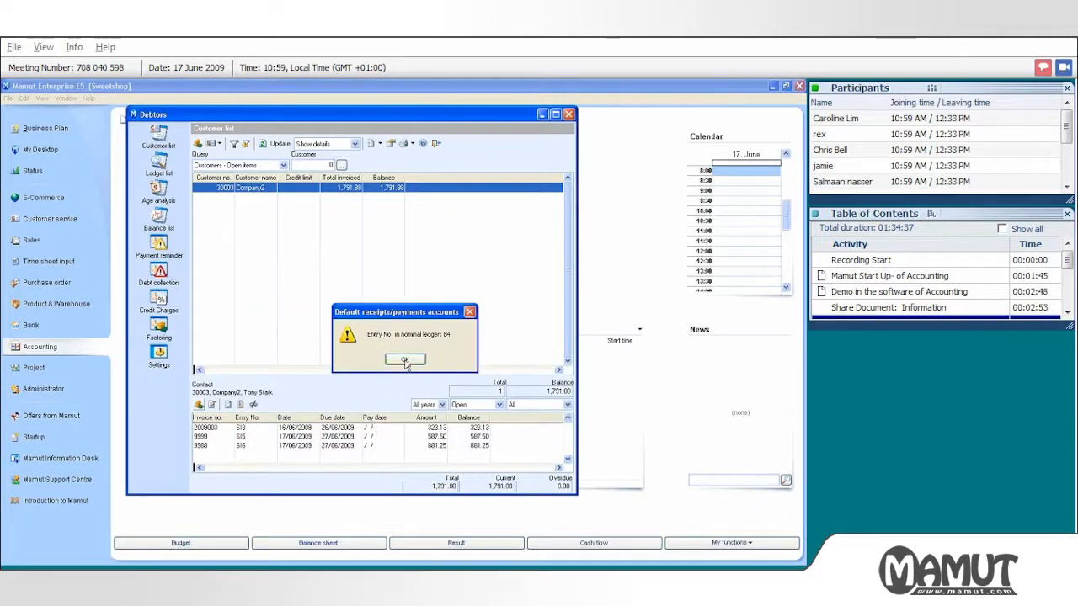
left_click(405, 361)
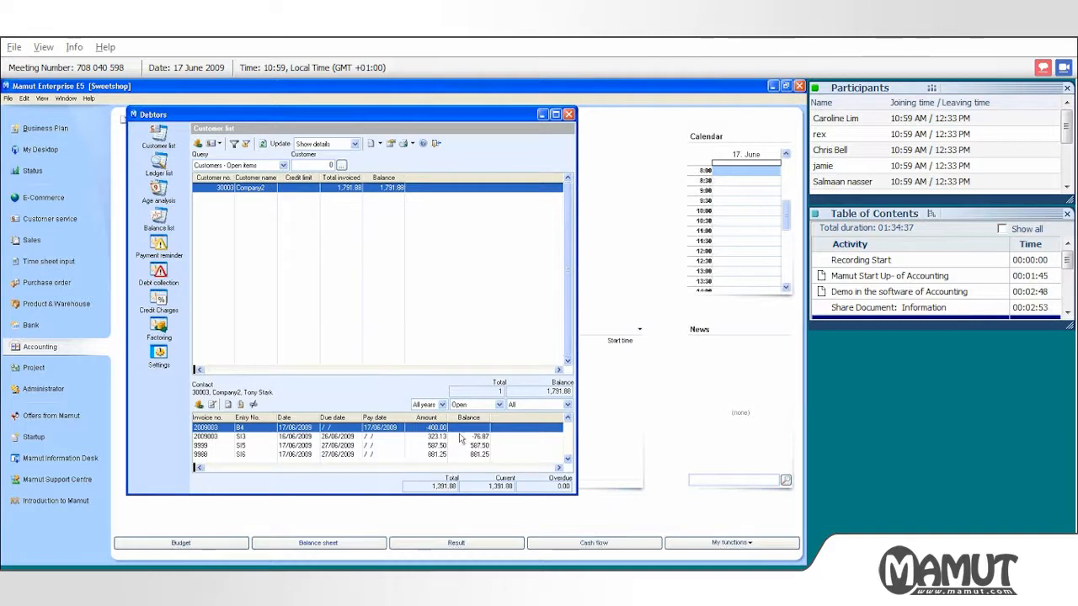
Step: Match Company2's overpaid invoice SI3 with open invoice SI5, using 17/06/2009 as the matching date
left_click(461, 437)
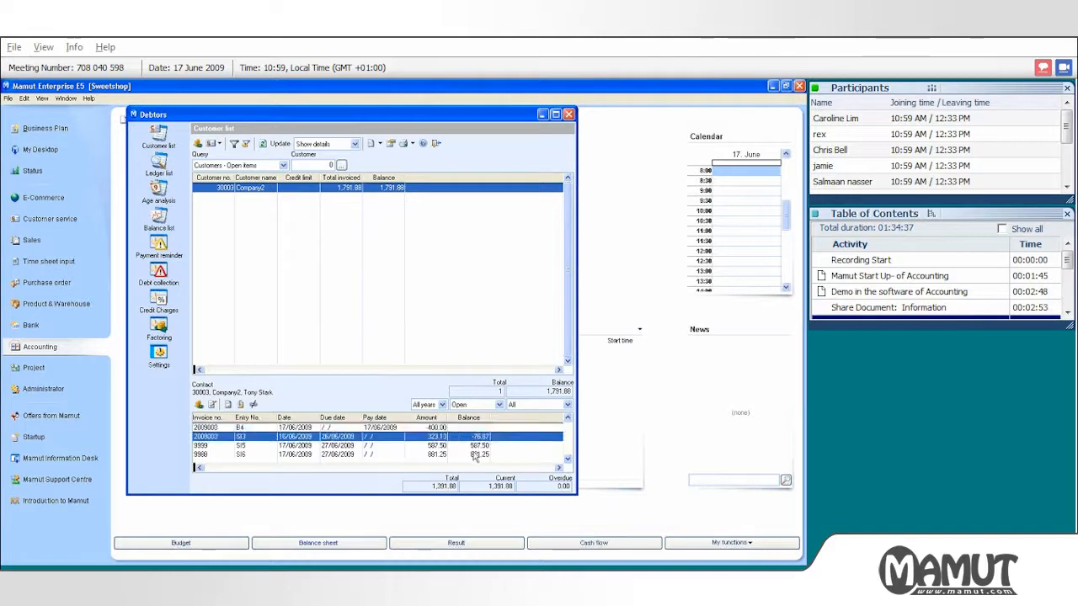
left_click(568, 460)
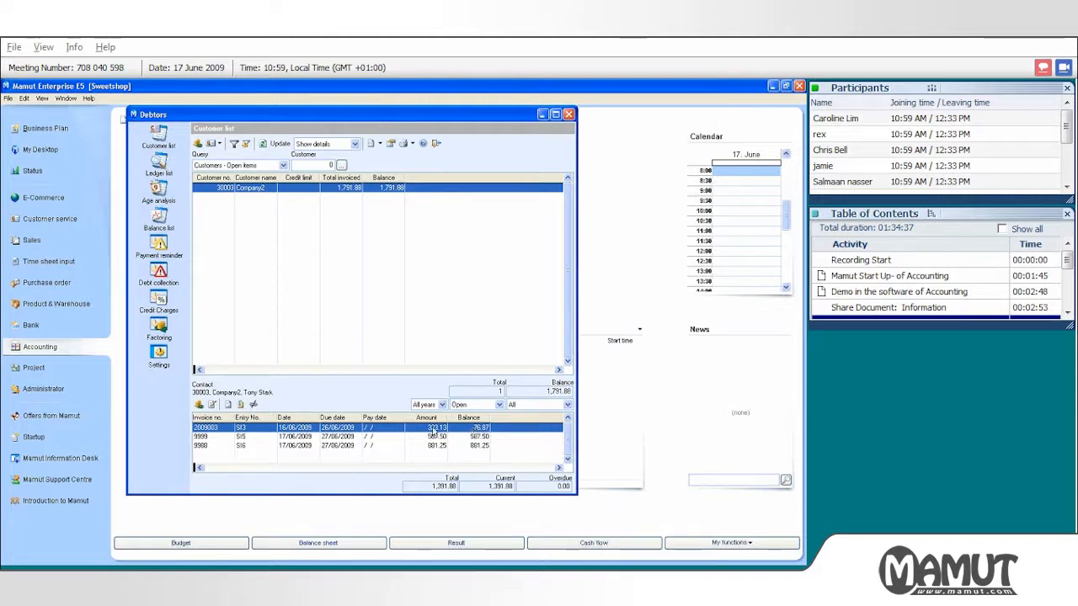
left_click(253, 406)
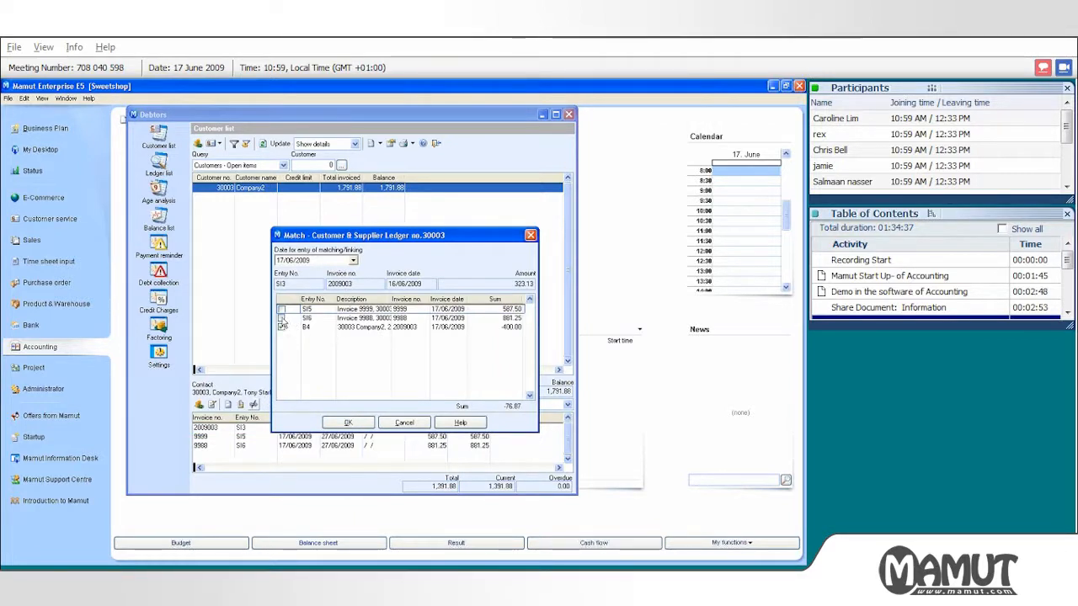
left_click(281, 309)
left_click(347, 422)
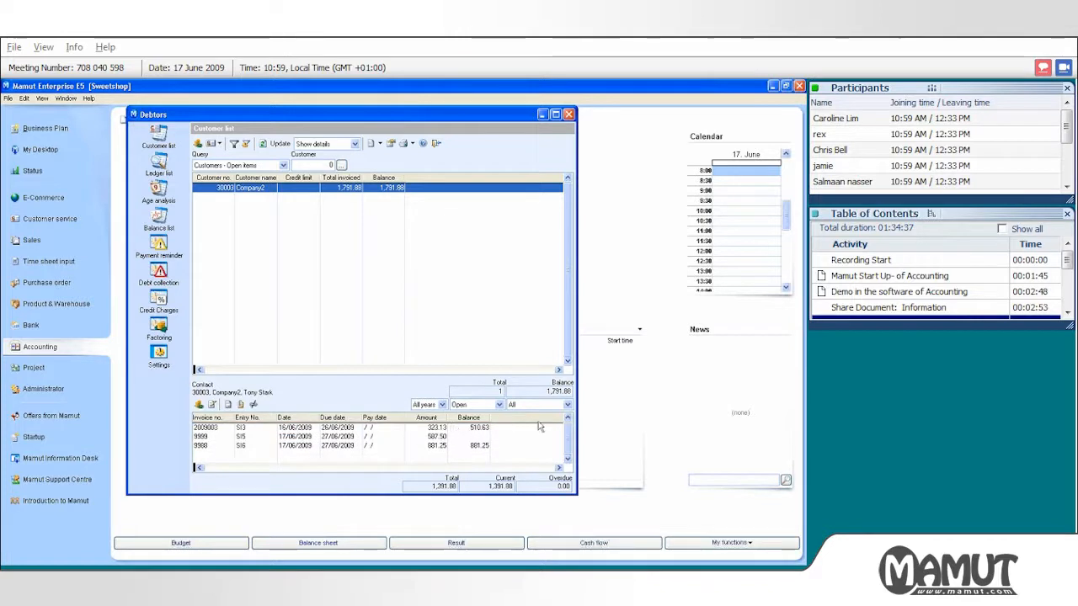
left_click(568, 419)
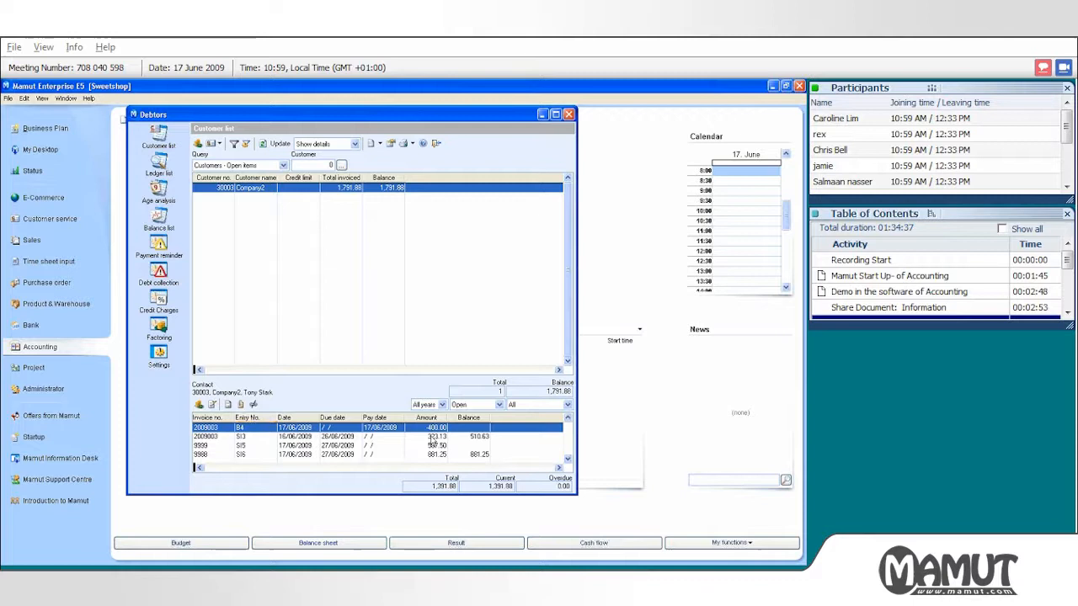
Step: Record full receipts for Company2's remaining open invoices SI5 and SI6 into 1200 Current Account, dated 17/06/2009
left_click(199, 406)
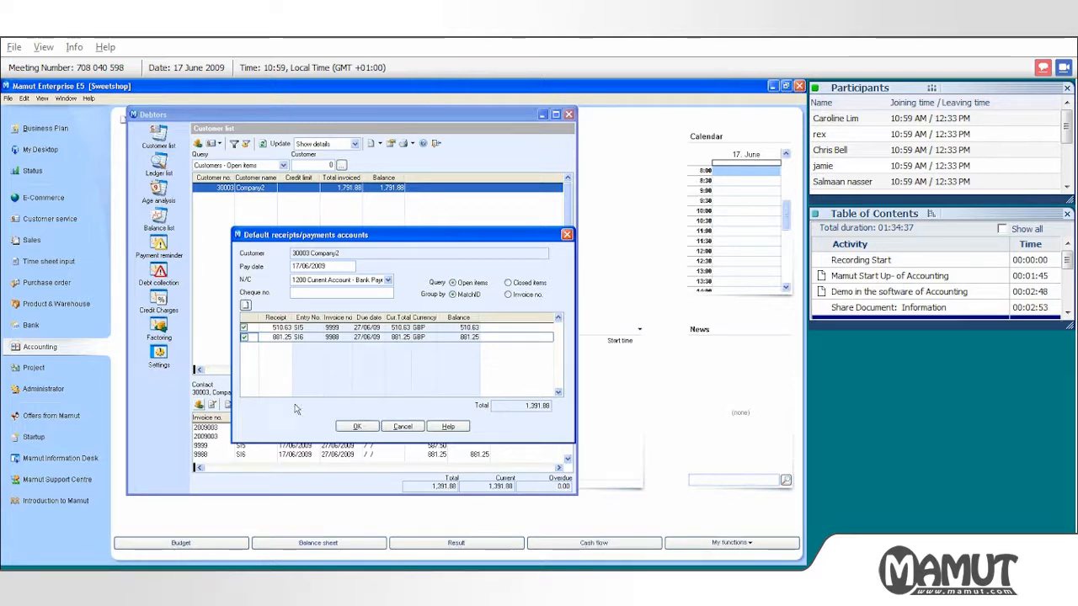
left_click(356, 426)
left_click(405, 361)
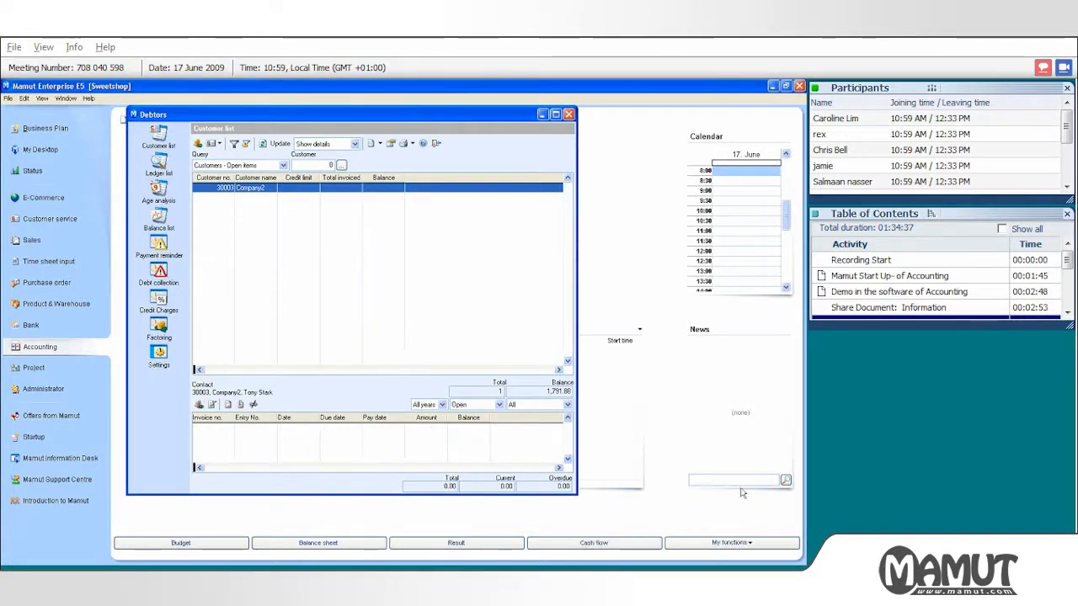
left_click(736, 557)
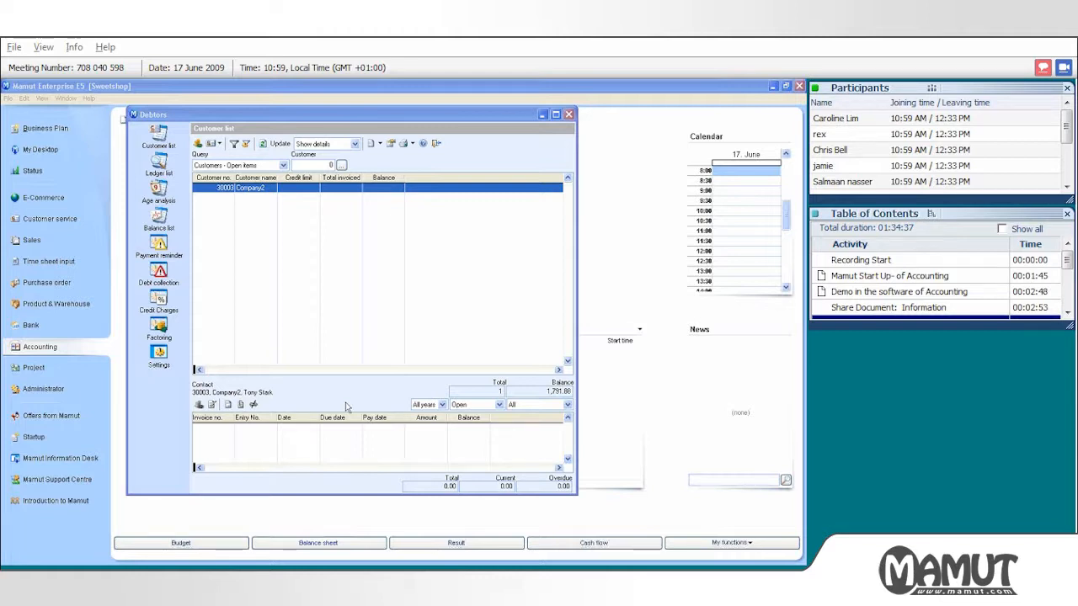
Step: Close Debtors and record sales invoice 999 for Mars in Journal Entry, with 200.00 on 4000 Sales at Sales Standard VAT, dated 17/06/2009
left_click(569, 114)
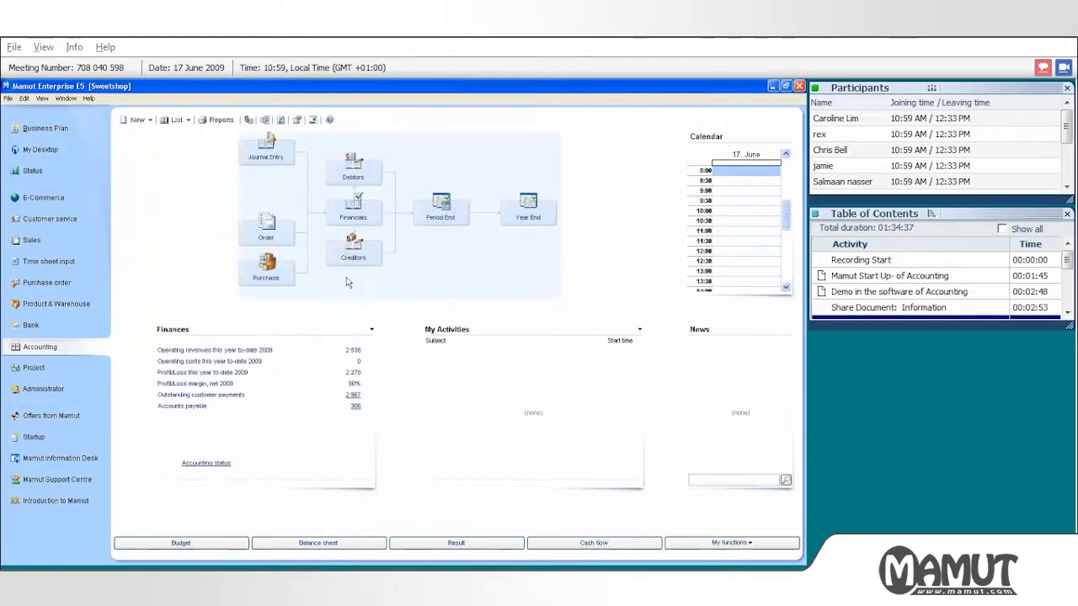
left_click(268, 151)
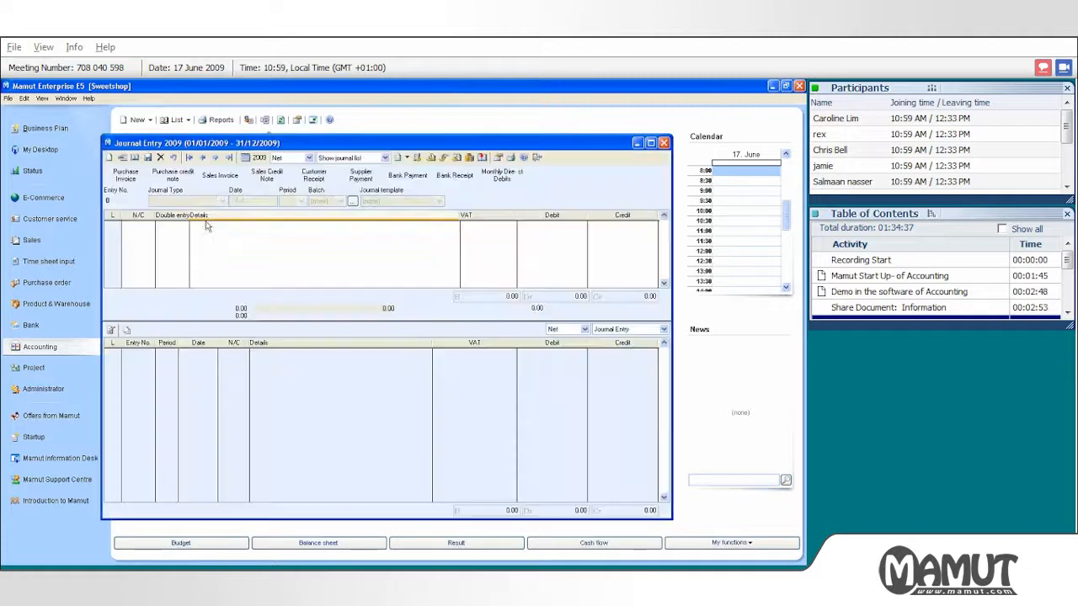
left_click(220, 175)
left_click(364, 306)
double_click(362, 288)
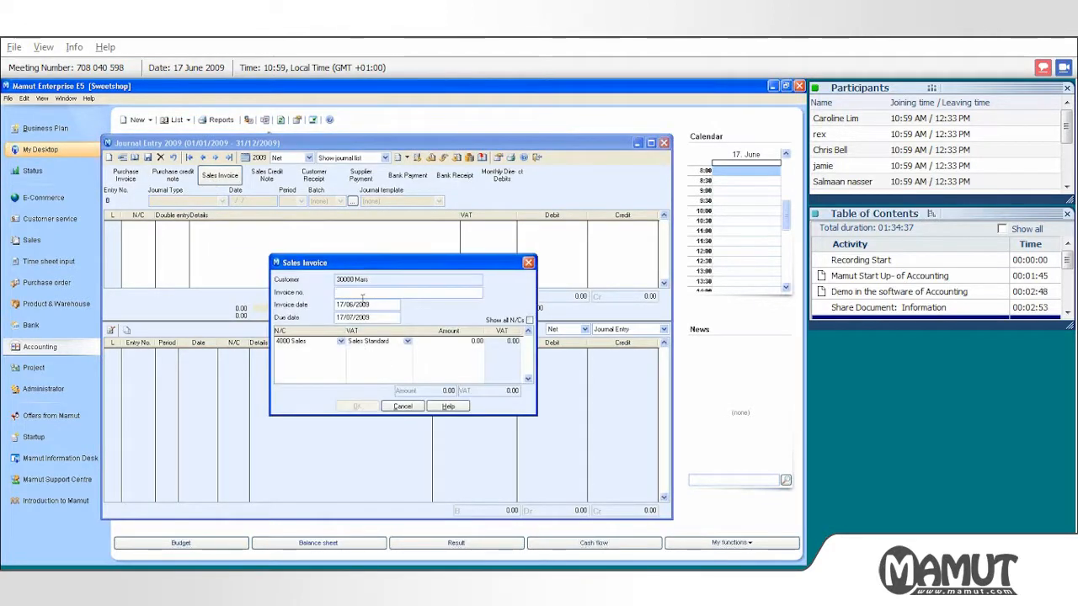
type("999")
key("Tab")
left_click(452, 341)
left_click(452, 341)
type("200")
key("Return")
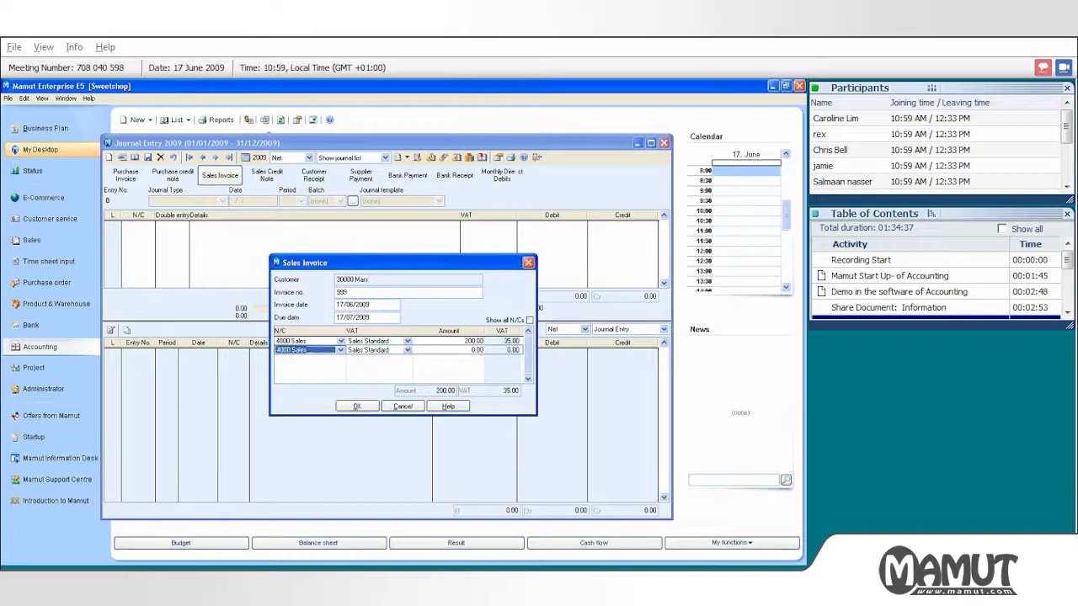
key("Return")
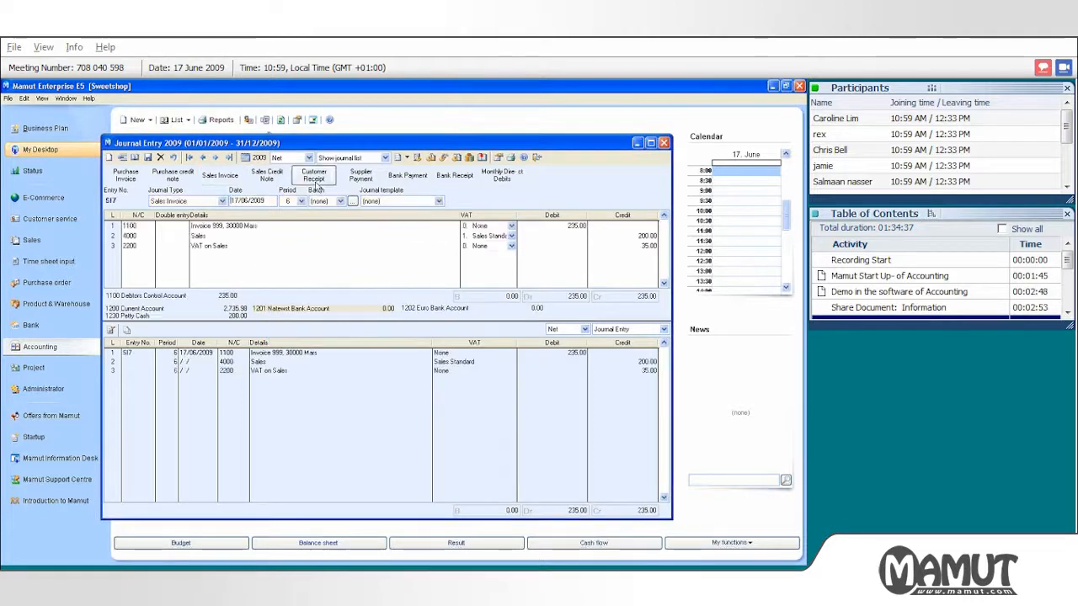
Step: Update the ledgers for all journal types and periods, and return to the Debtors customer list
left_click(482, 158)
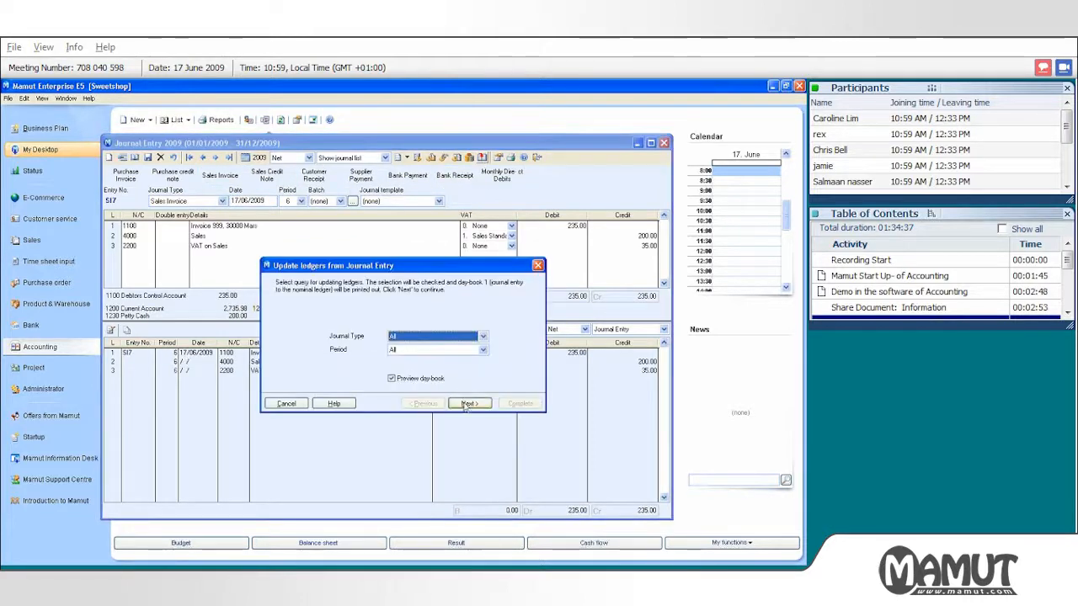
left_click(467, 404)
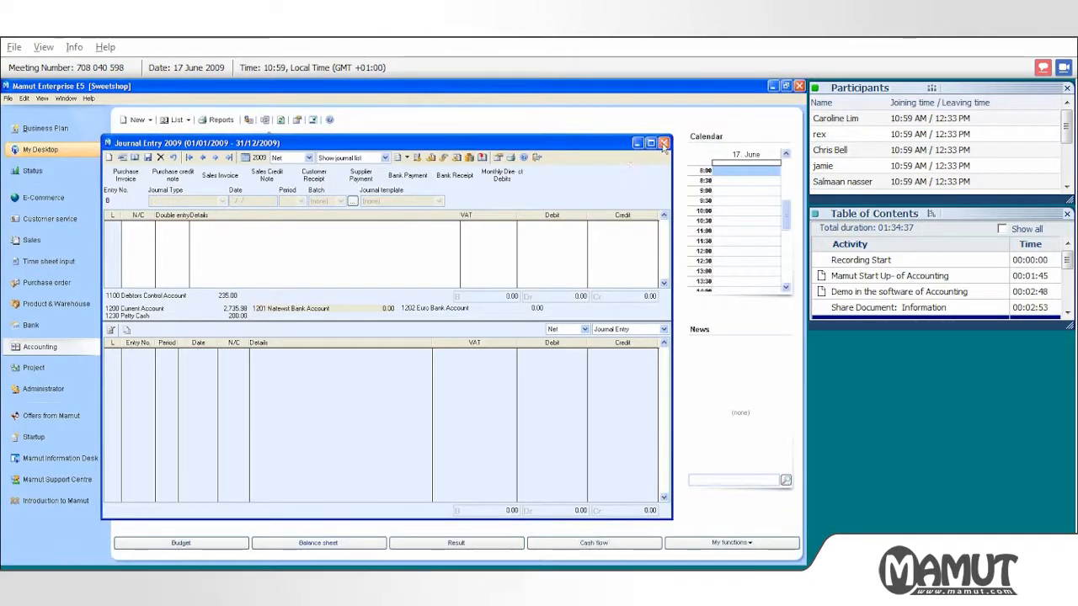
left_click(663, 144)
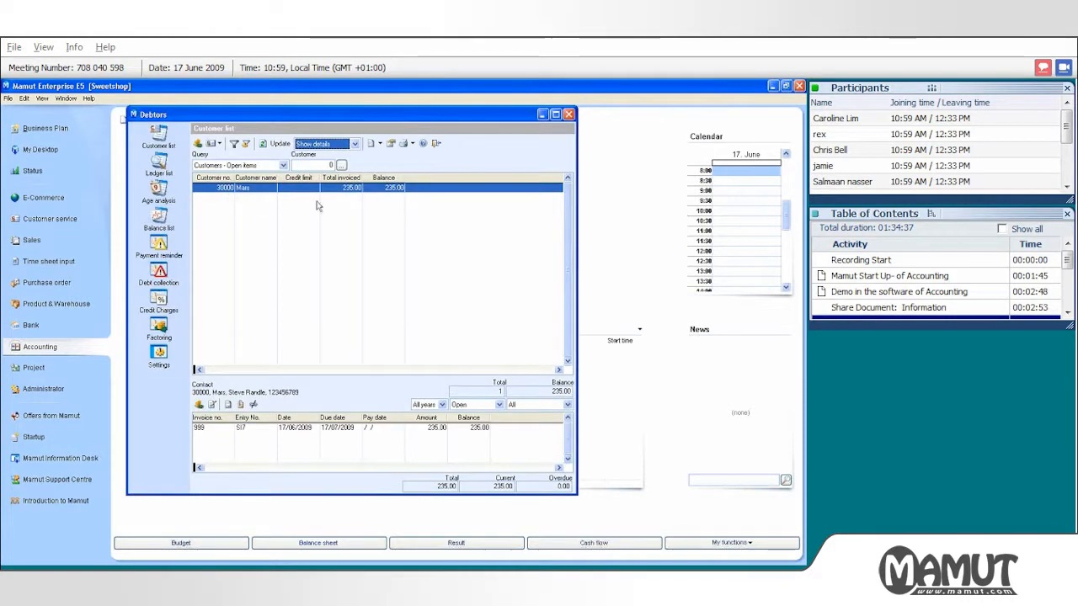
Step: Start a receipt for Mars, deselect invoice SI7 and add a receipt line with the invoice number ON ACCOUNT
left_click(264, 430)
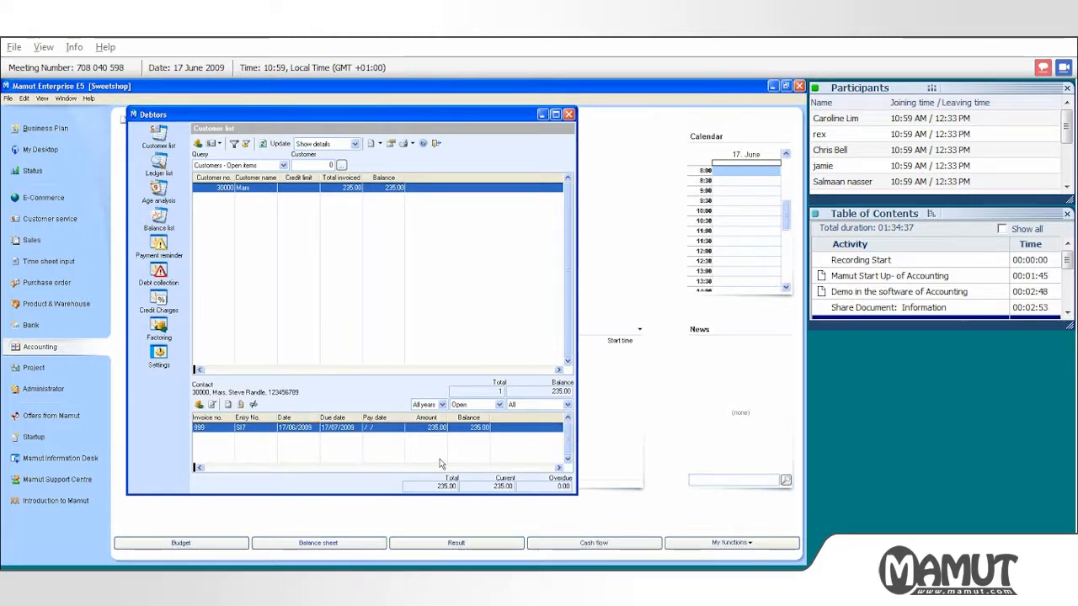
left_click(198, 405)
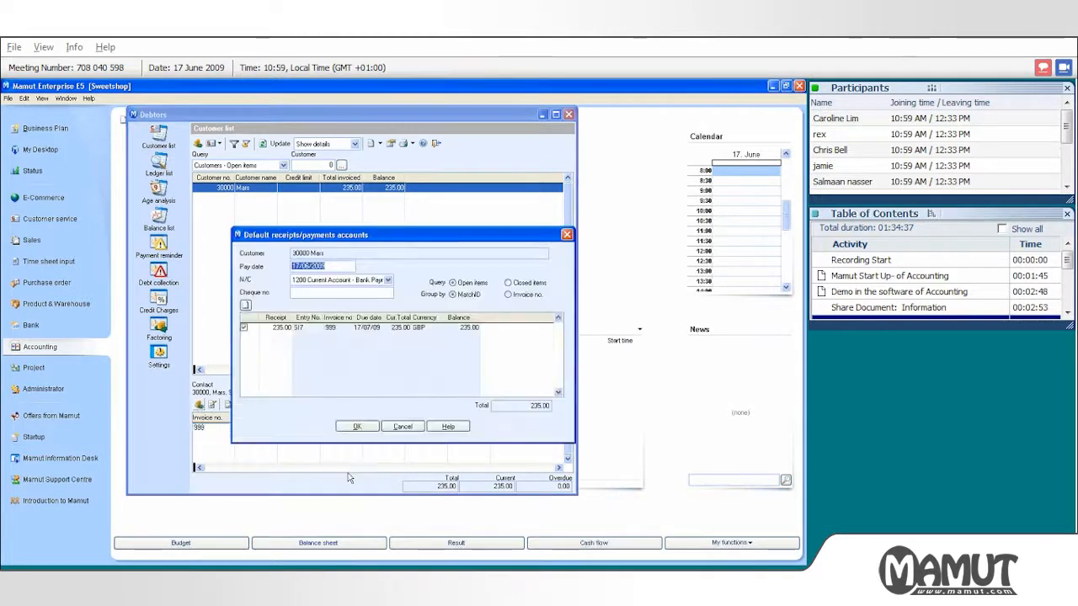
left_click(264, 327)
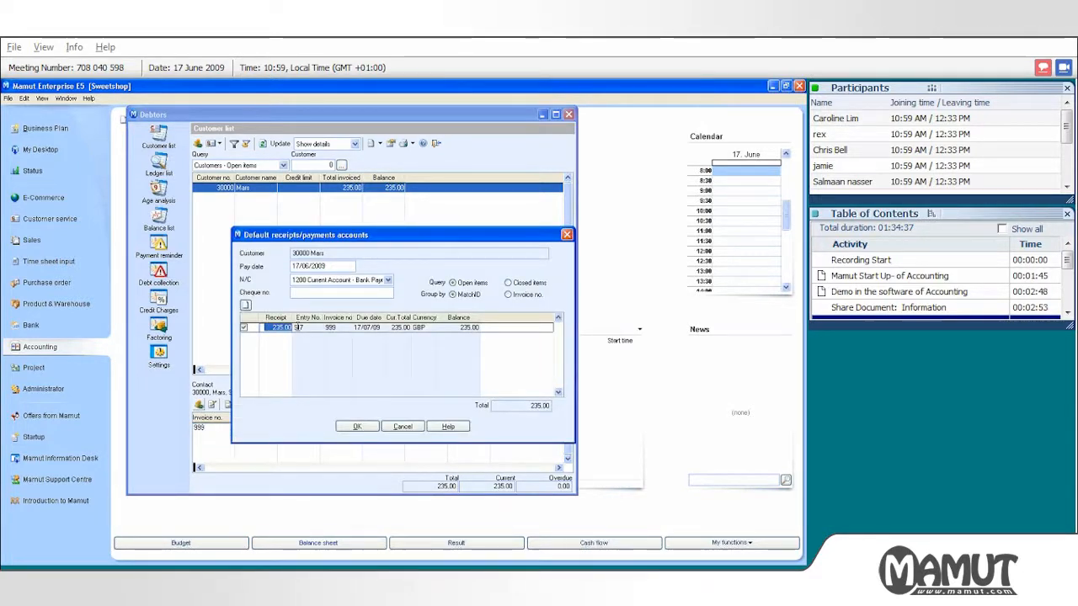
left_click(244, 328)
left_click(245, 305)
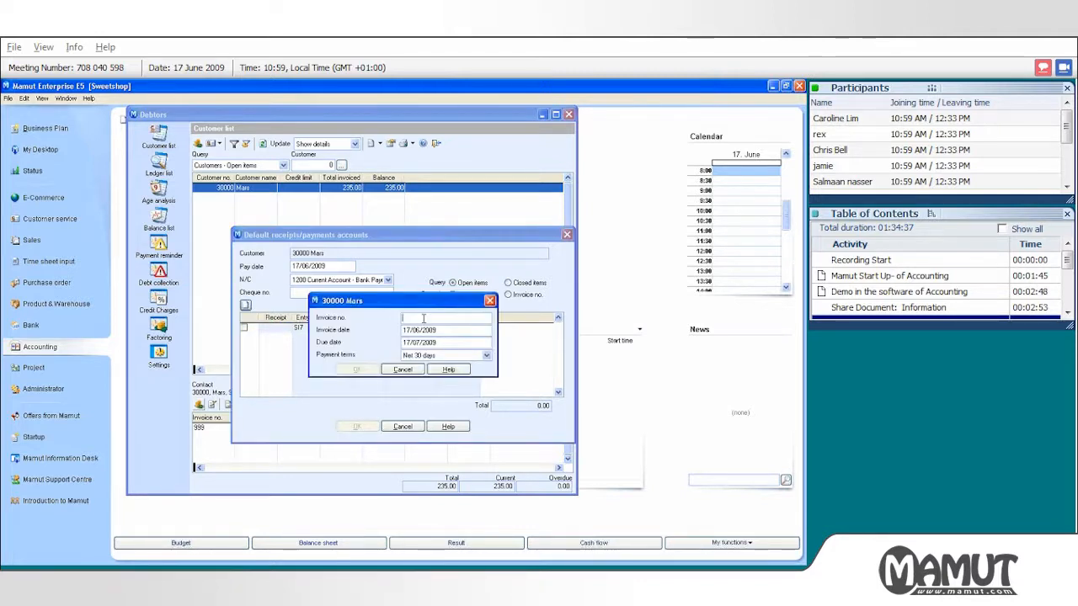
type("0IN")
type(" ACCOUNT")
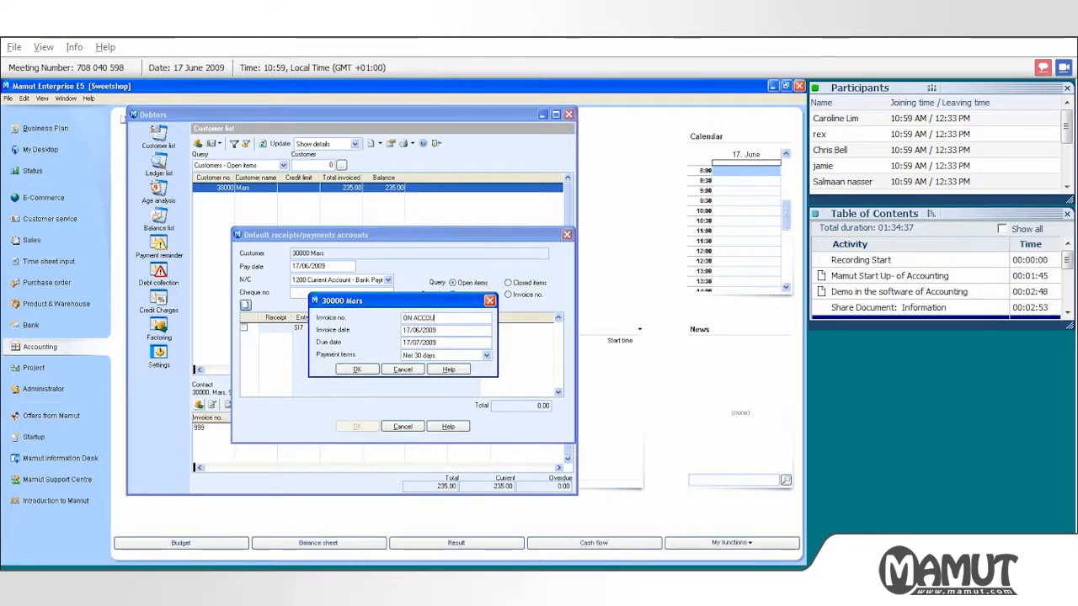
left_click(357, 369)
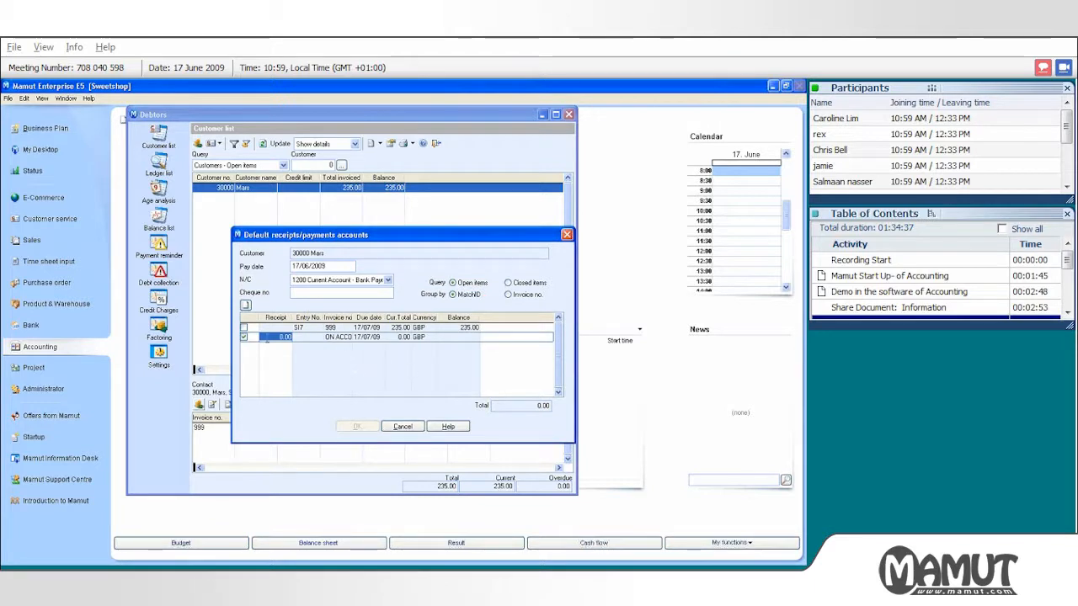
Step: Set the ON ACCOUNT receipt for Mars to 400.00 and post it to 1200 Current Account, dated 17/06/2009
type("400")
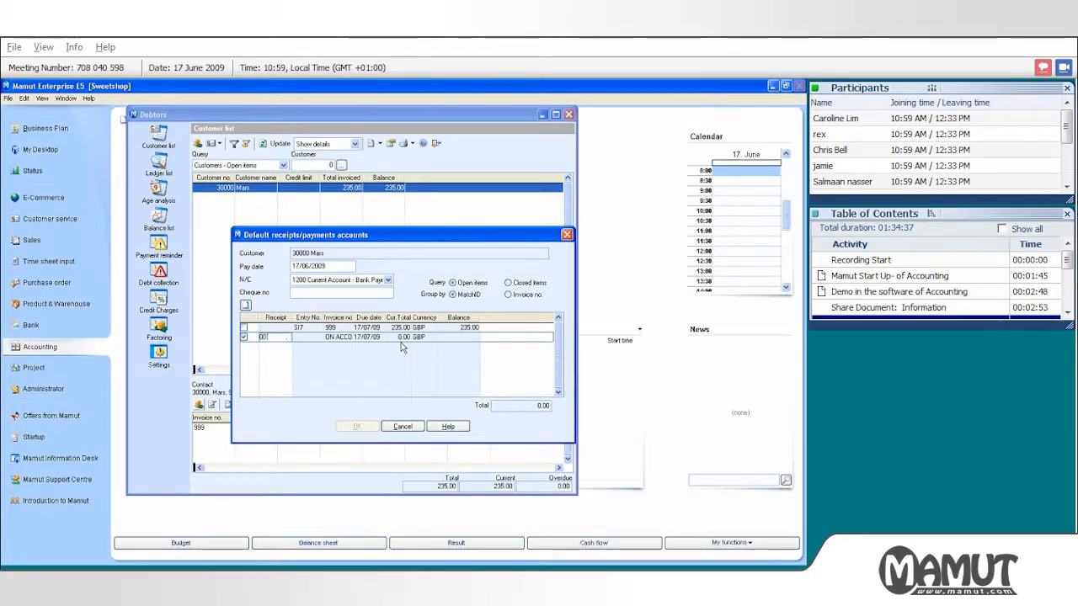
key("Return")
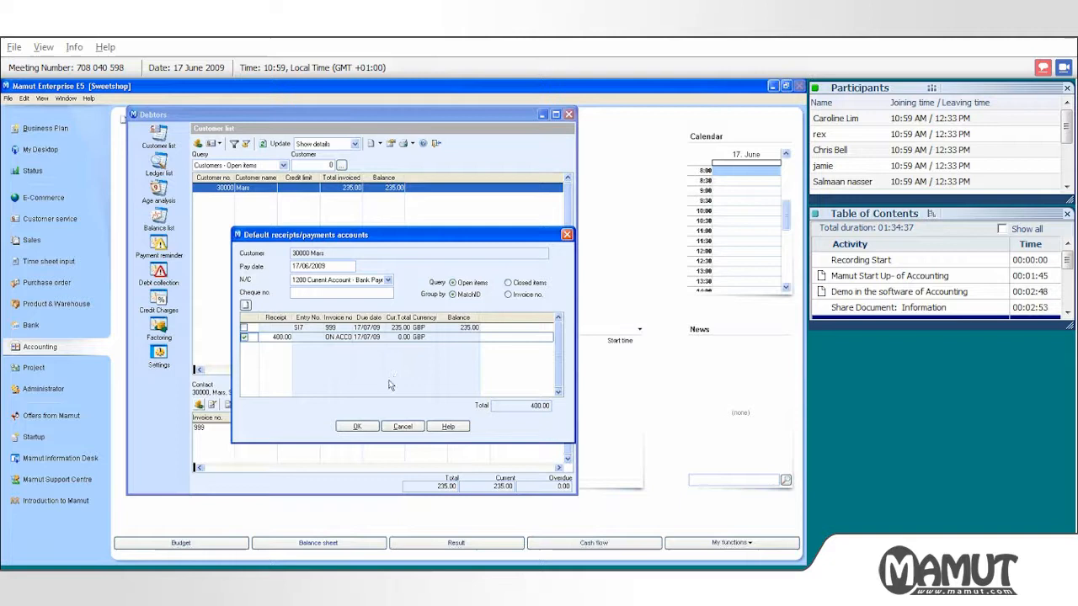
left_click(365, 426)
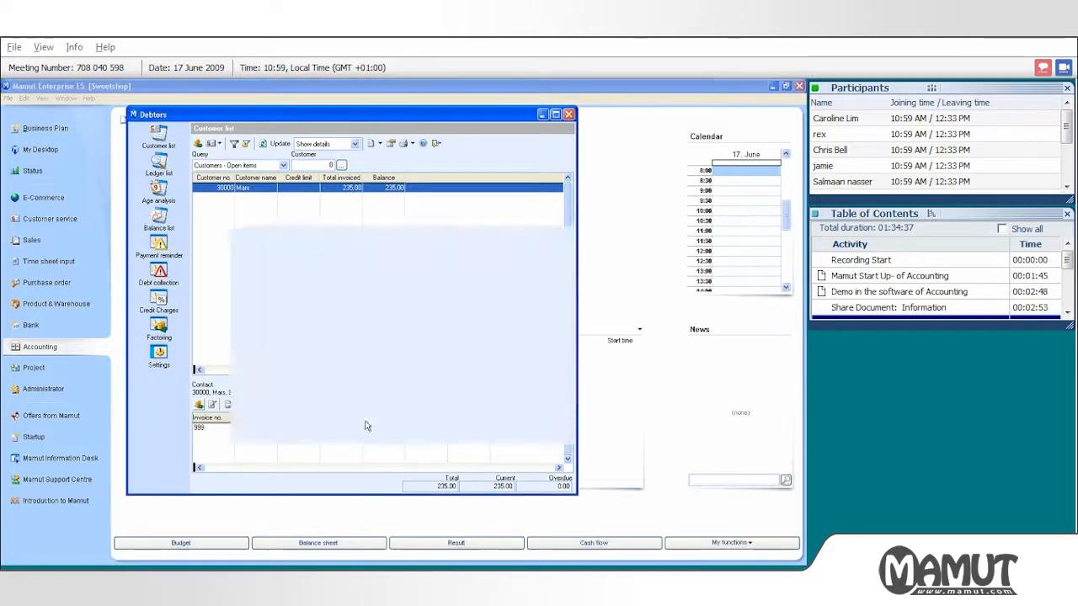
left_click(406, 361)
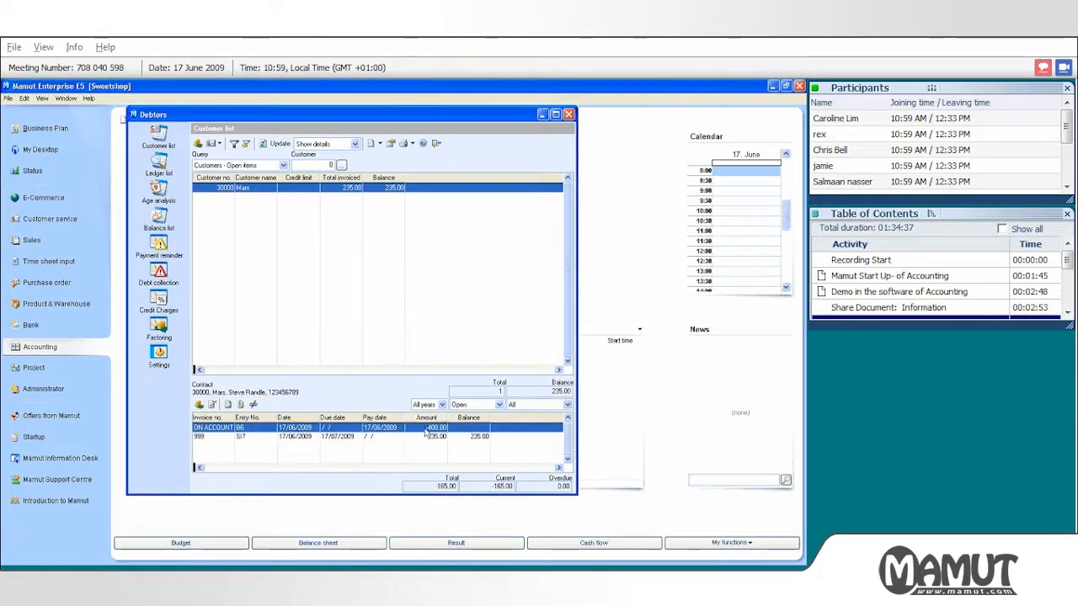
left_click(478, 438)
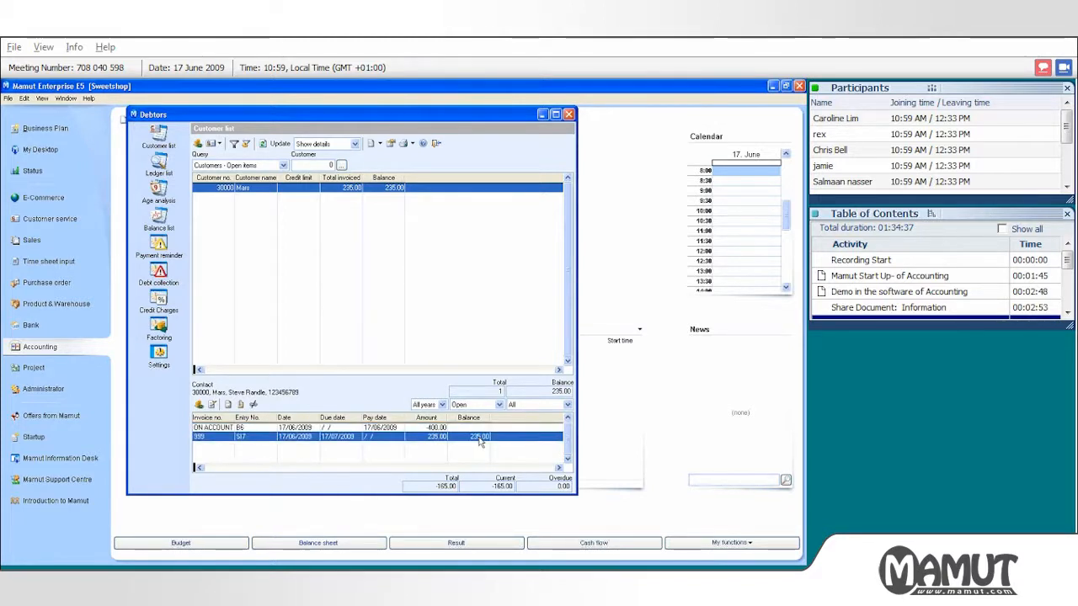
left_click(254, 404)
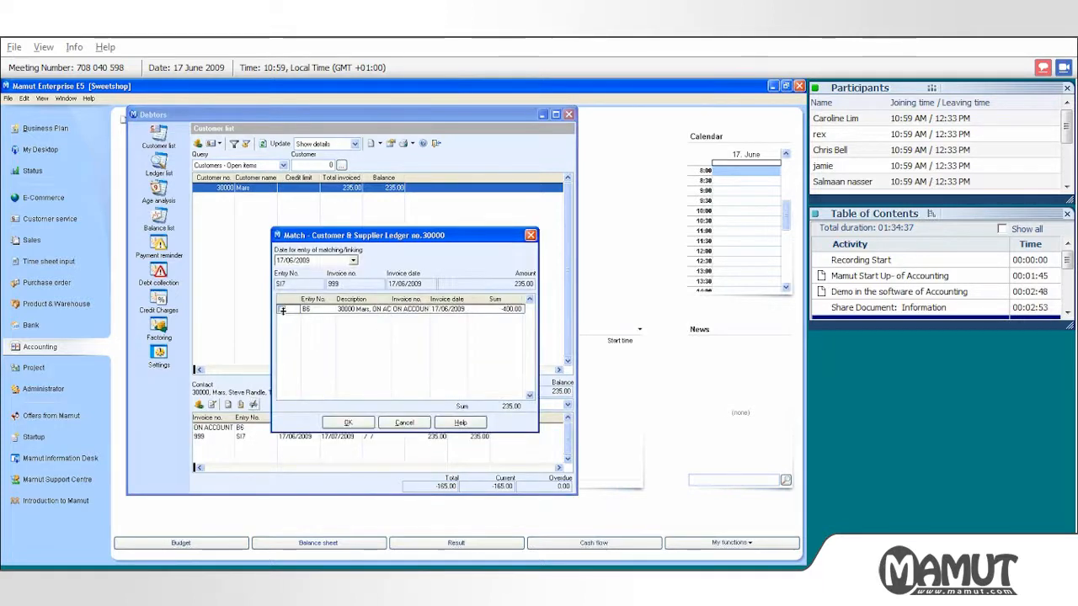
left_click(405, 423)
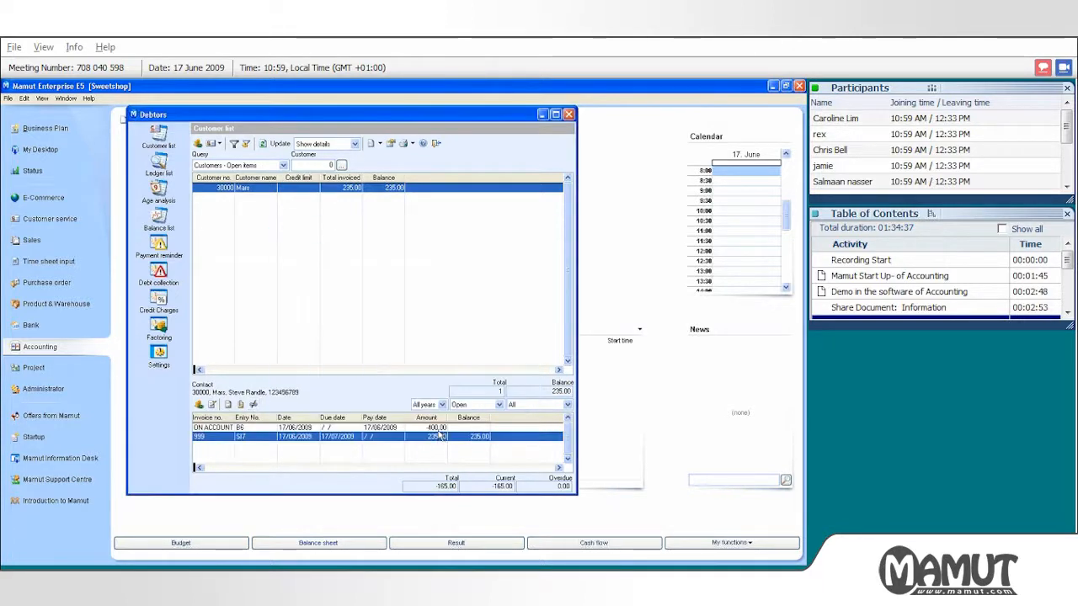
Step: Match the ON ACCOUNT receipt B6 for Mars against invoice 999 (entry SI7) and close Debtors
left_click(254, 404)
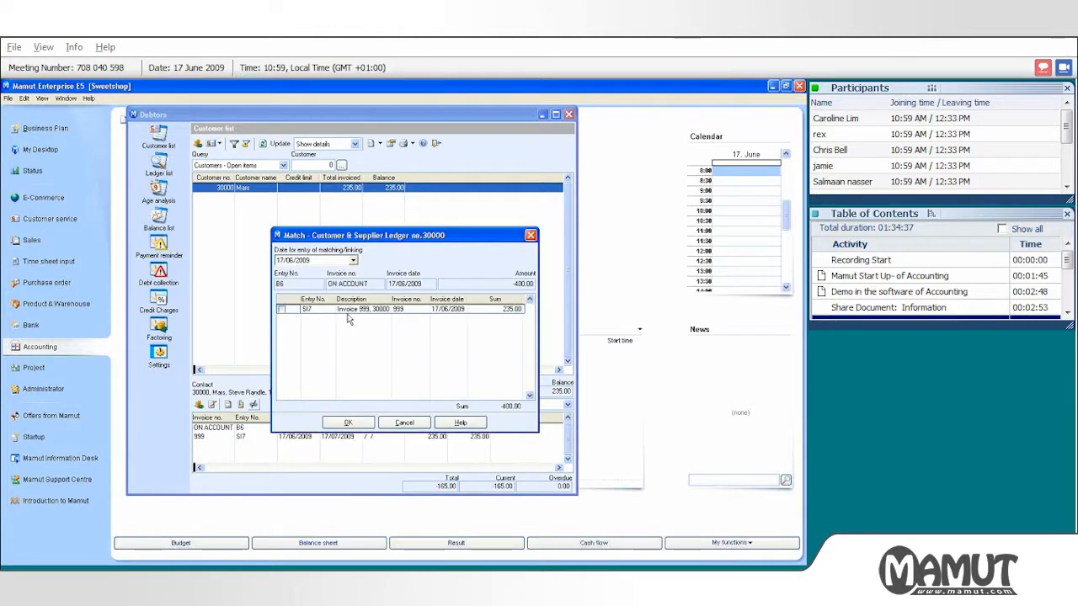
left_click(281, 309)
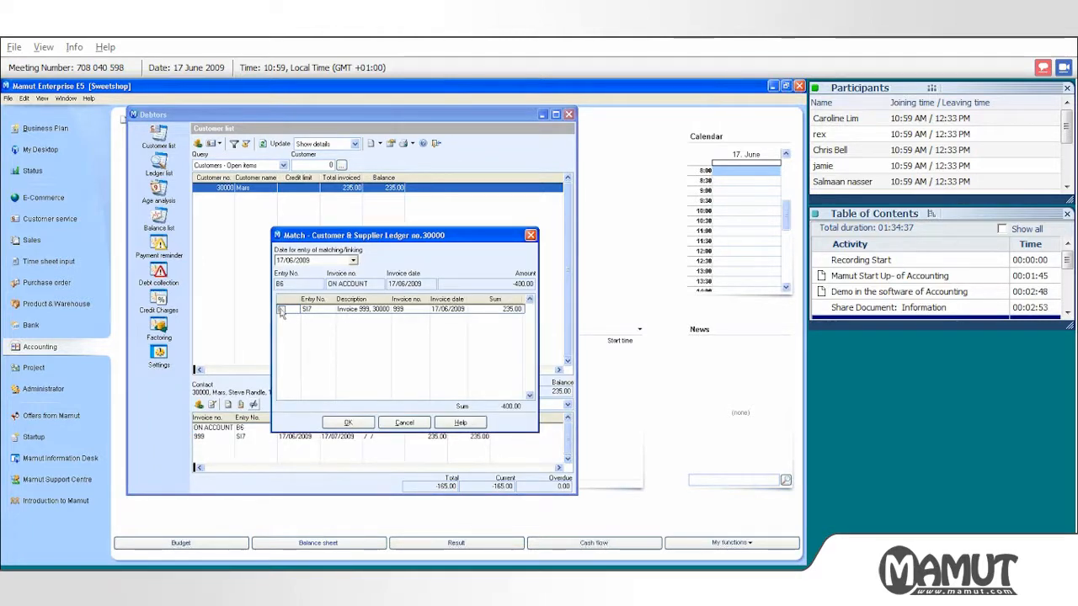
left_click(362, 427)
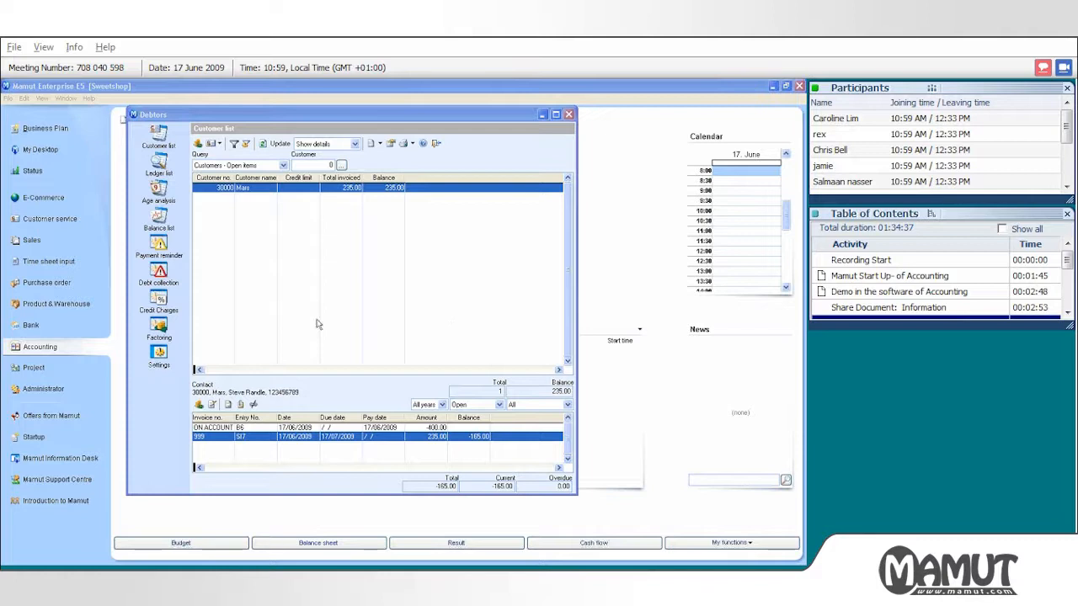
left_click(436, 144)
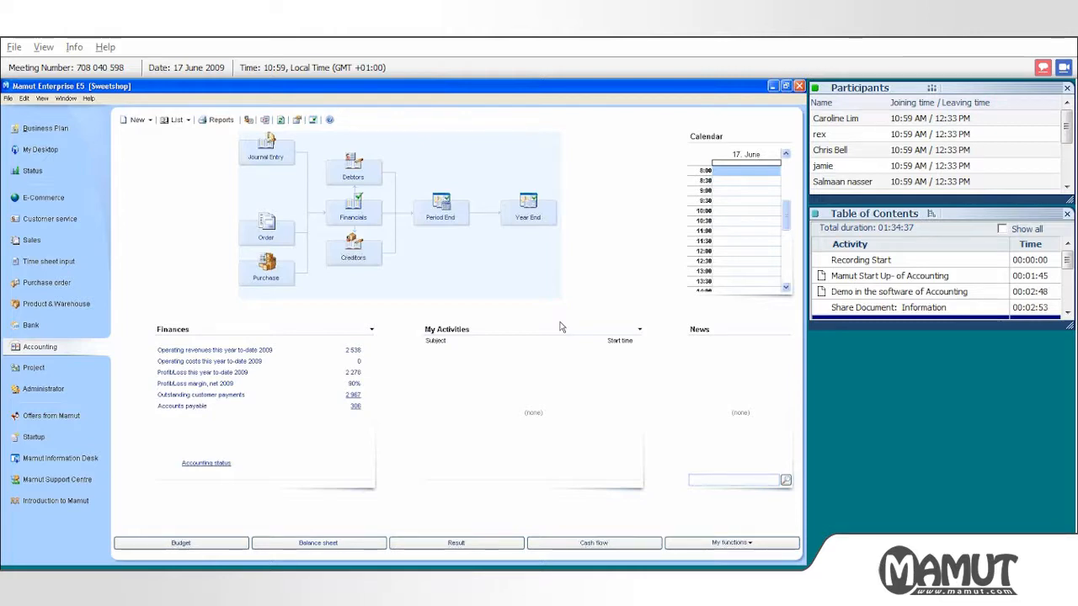
Step: Reopen Debtors, view the receipt registration for Mars with its open items, and close both without posting
left_click(353, 168)
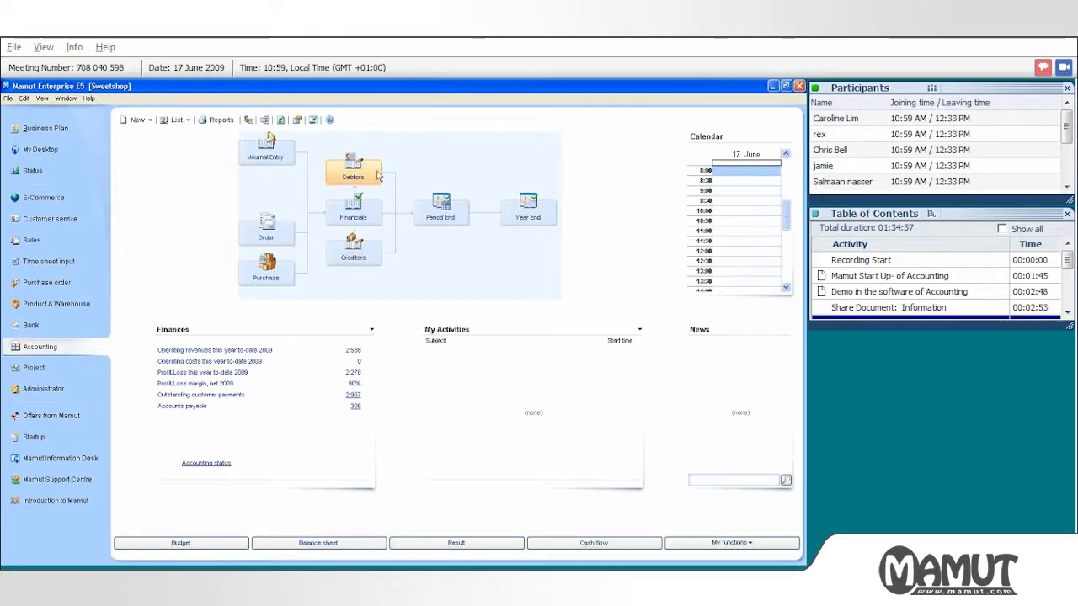
left_click(201, 405)
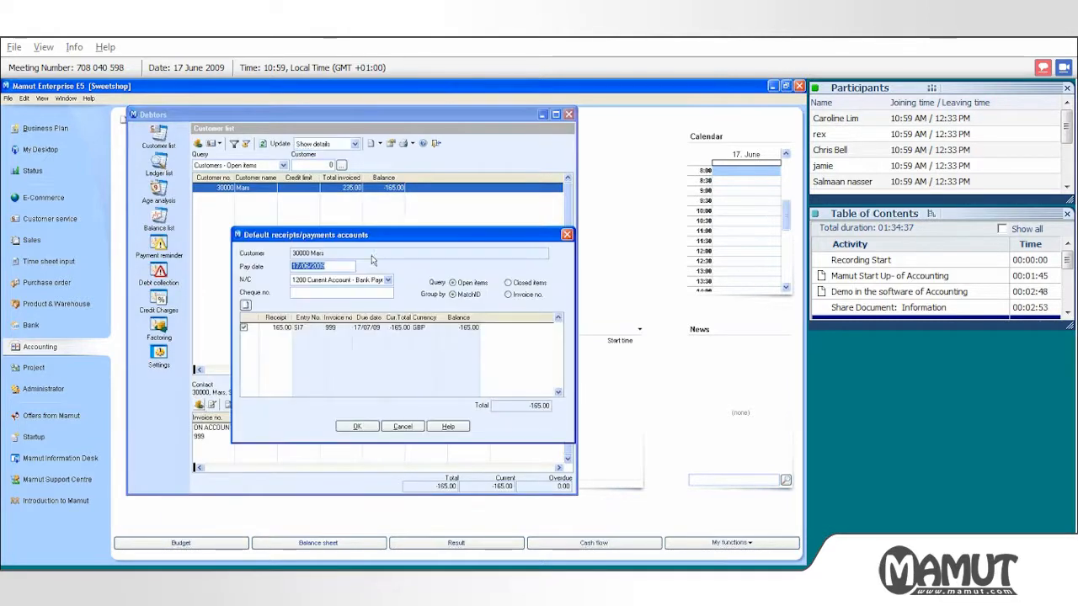
left_click(402, 426)
left_click(568, 114)
Step: View the customer receipt form for Mars in Journal Entry, cancel it and close the journal
left_click(266, 152)
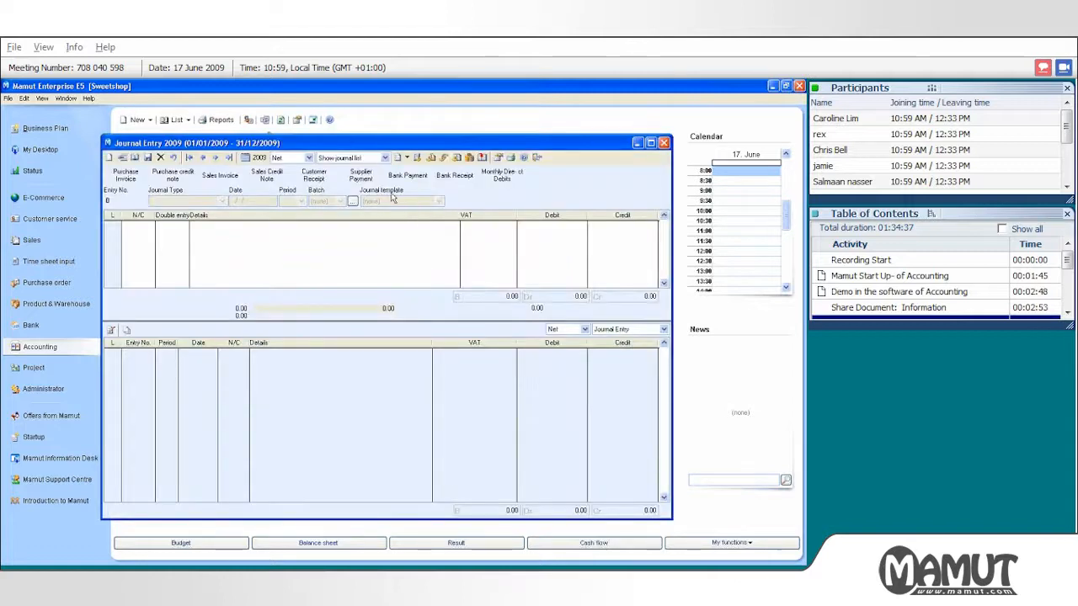
left_click(314, 175)
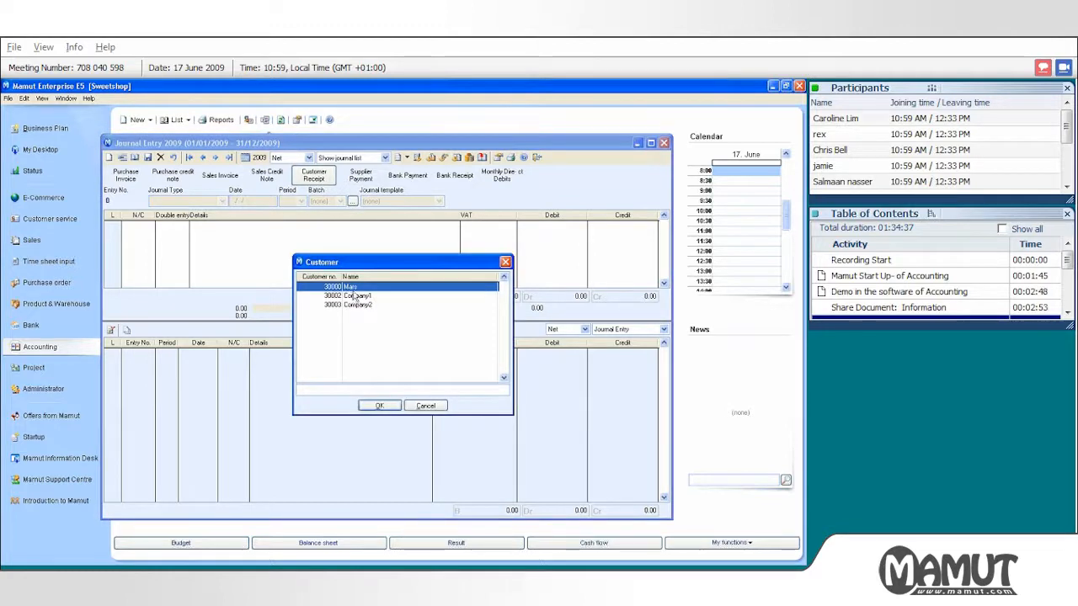
left_click(377, 407)
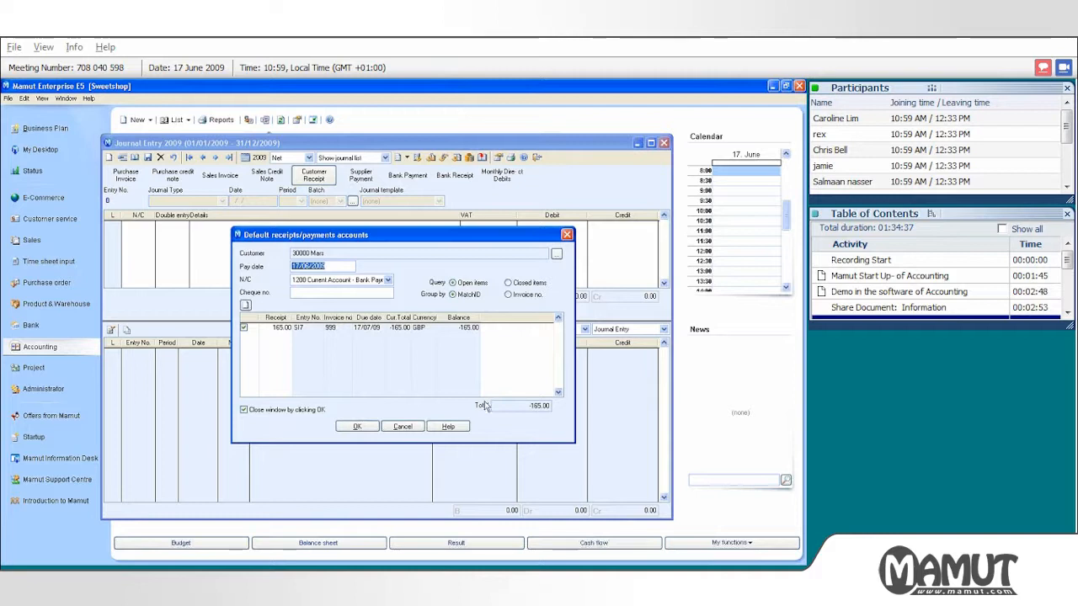
left_click(403, 427)
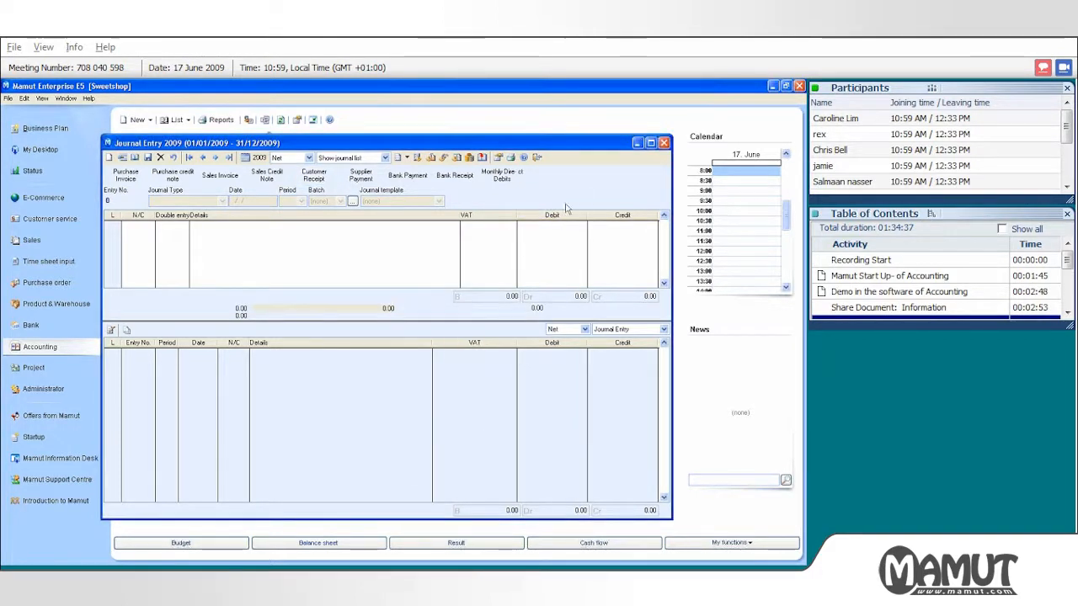
left_click(664, 143)
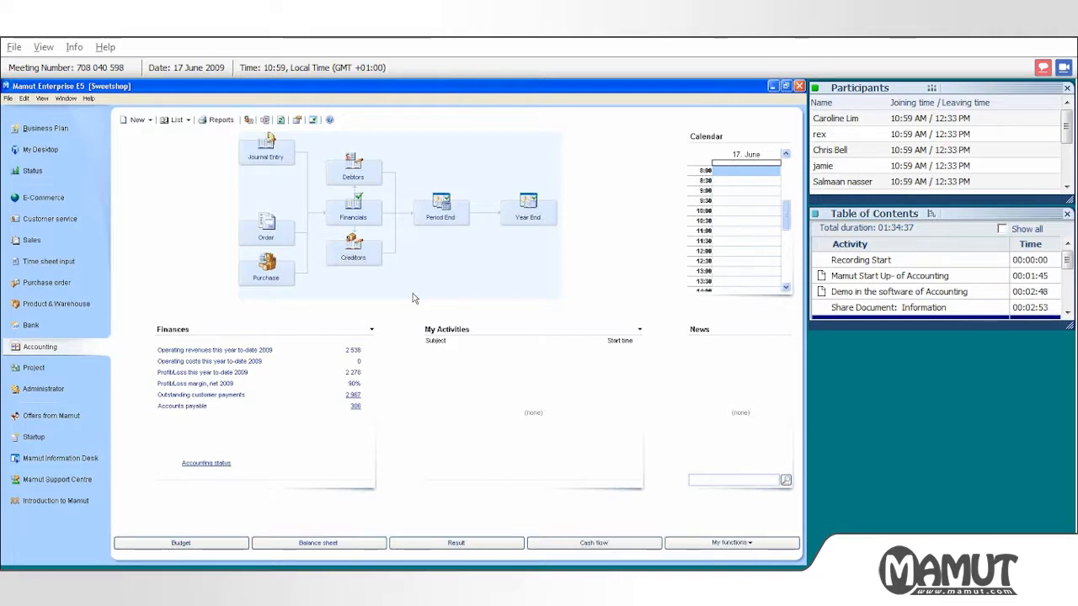
Step: Open Financials and examine the period 6 sales invoice entries, including SI2, SI3, SI5 and SI6
left_click(368, 223)
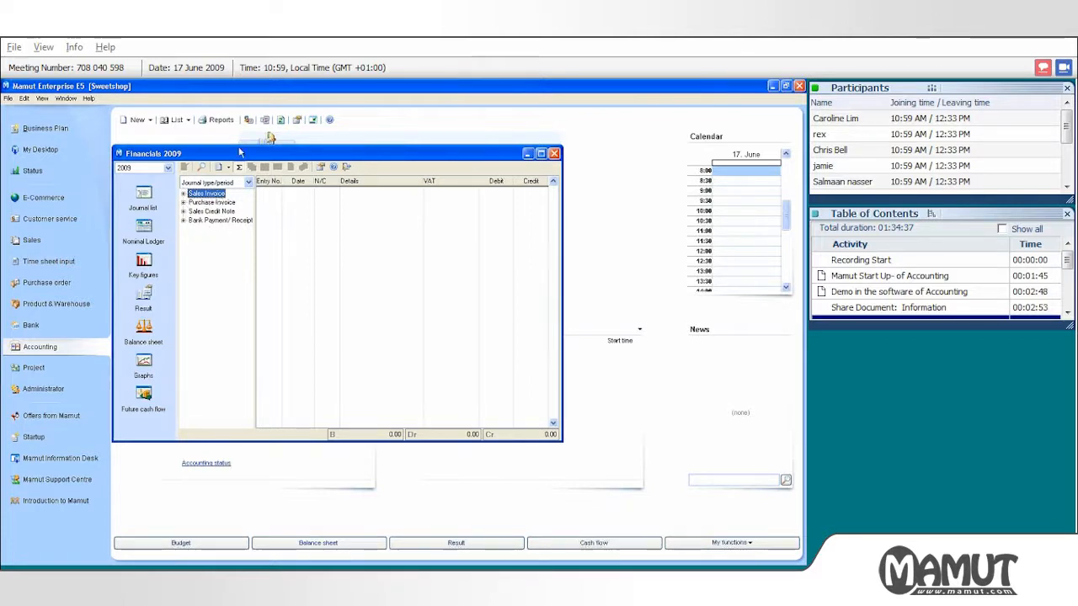
left_click(184, 195)
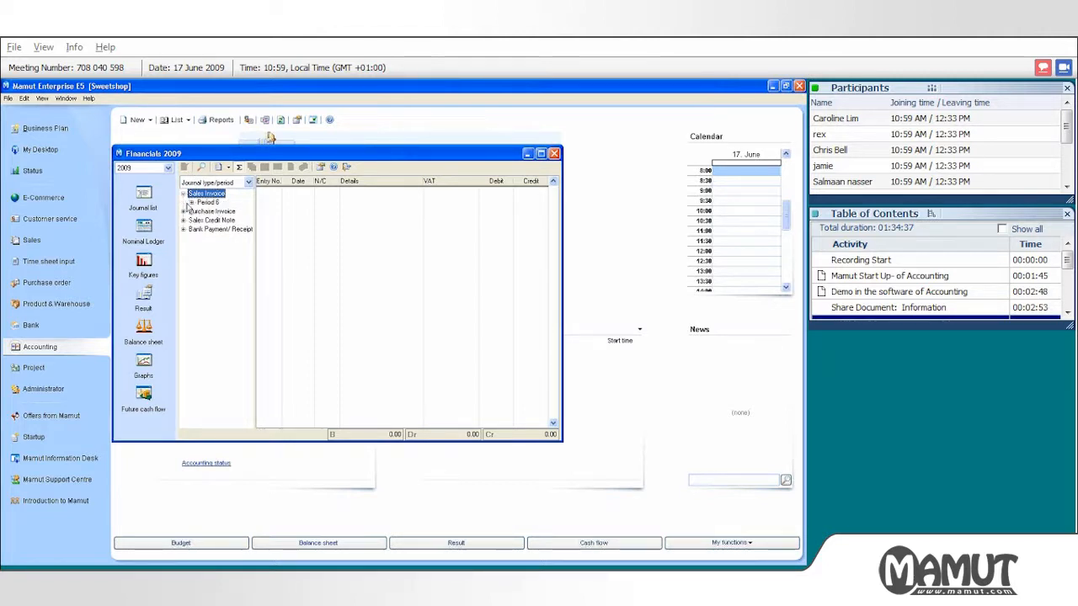
left_click(192, 203)
left_click(207, 203)
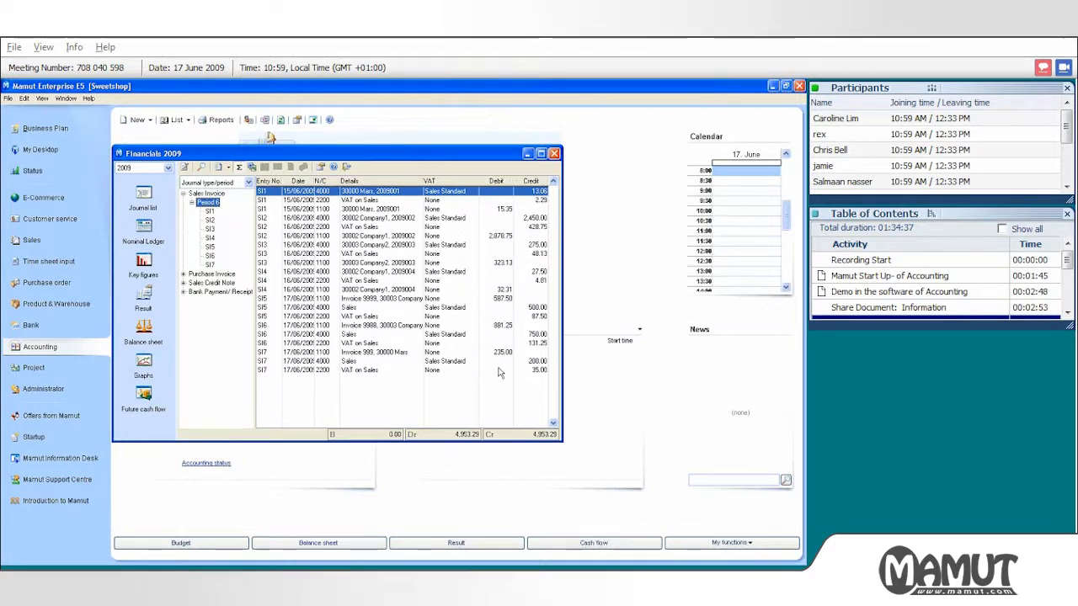
left_click(210, 219)
left_click(210, 228)
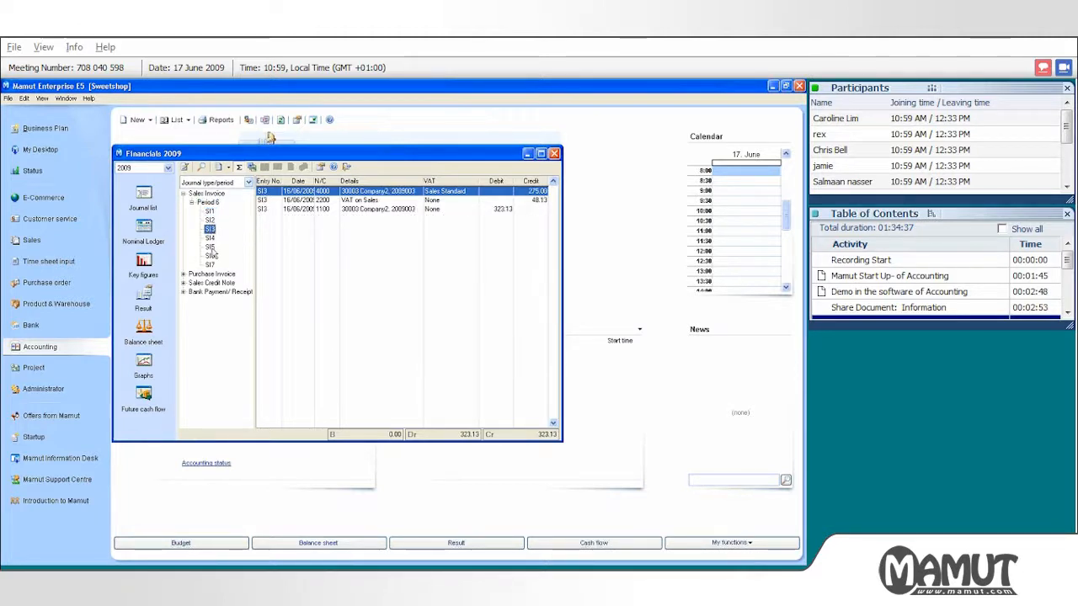
left_click(210, 246)
left_click(210, 256)
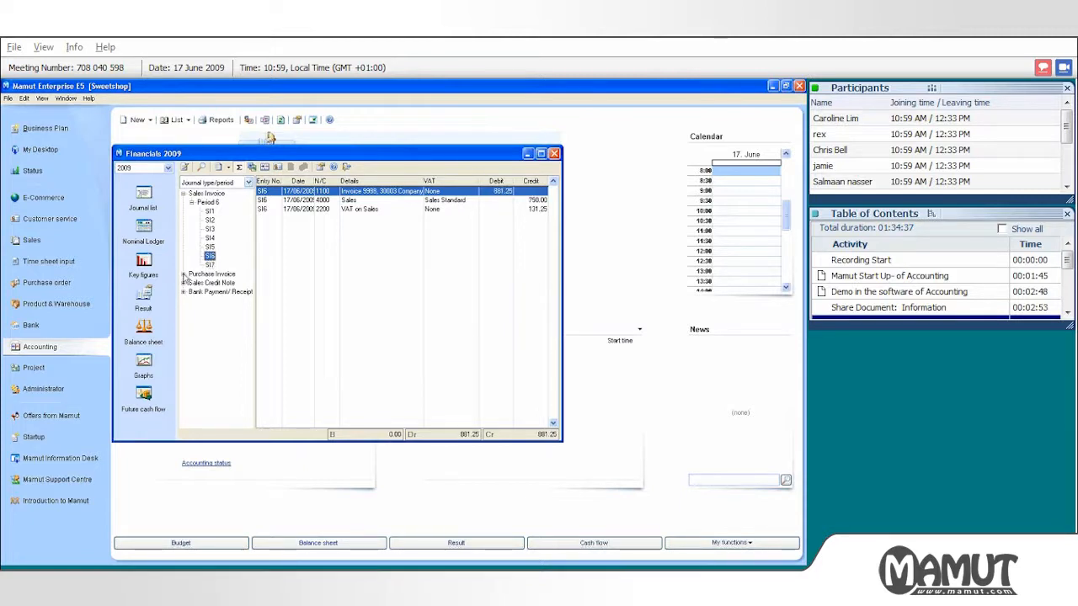
Step: Expand the purchase invoice, sales credit note and bank payment/receipt journals and view purchase entry PI5 in period 1
left_click(183, 275)
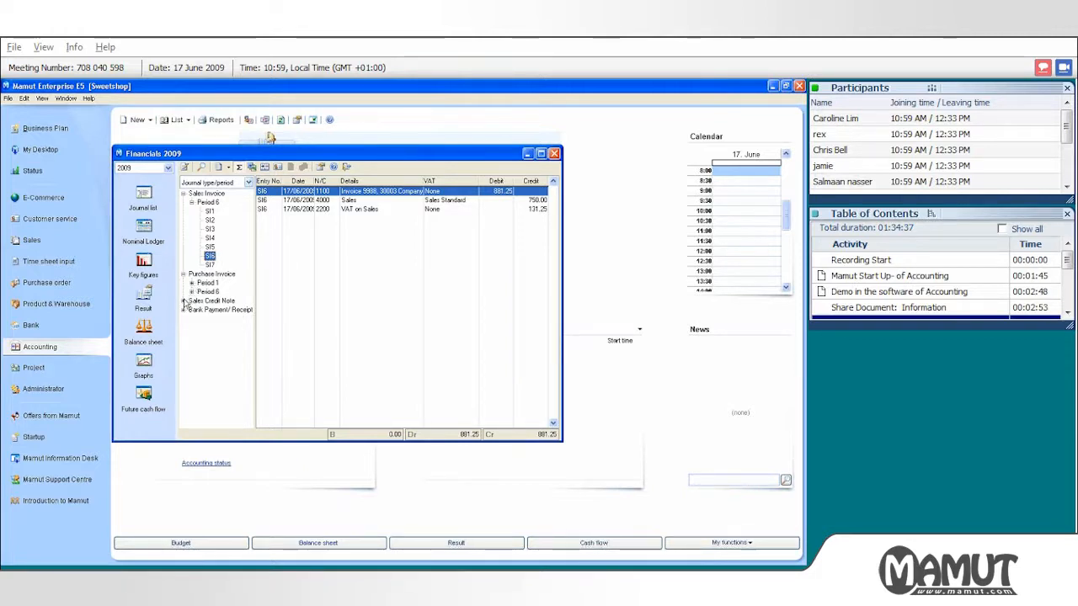
left_click(184, 302)
left_click(185, 319)
left_click(192, 328)
left_click(192, 309)
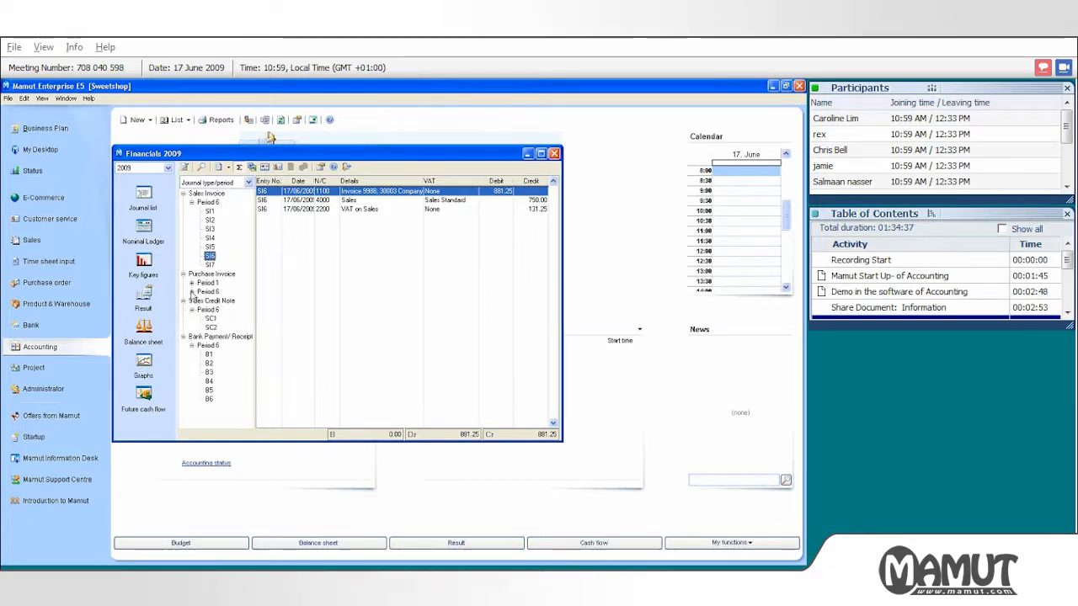
left_click(192, 293)
left_click(191, 283)
left_click(209, 291)
left_click(210, 301)
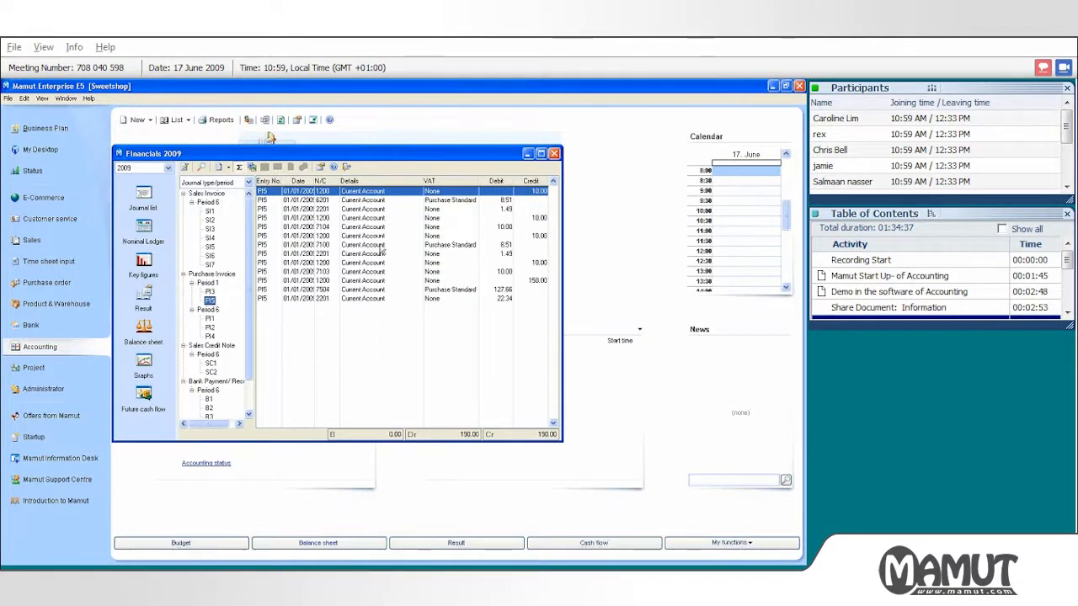
Step: Export the PI5 journal lines to Microsoft Excel
left_click(442, 239)
right_click(443, 239)
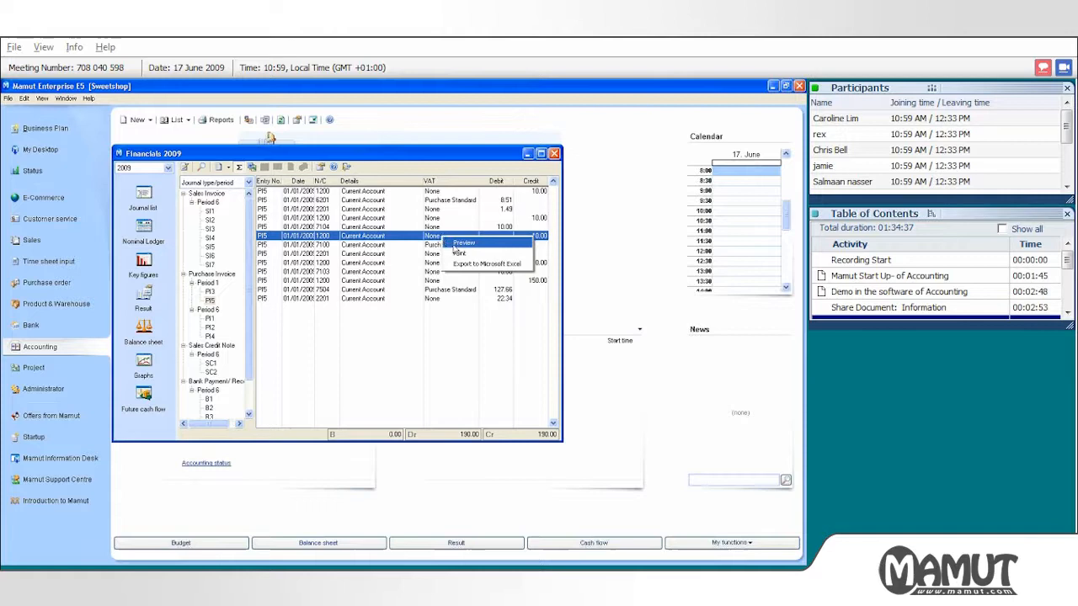
left_click(464, 265)
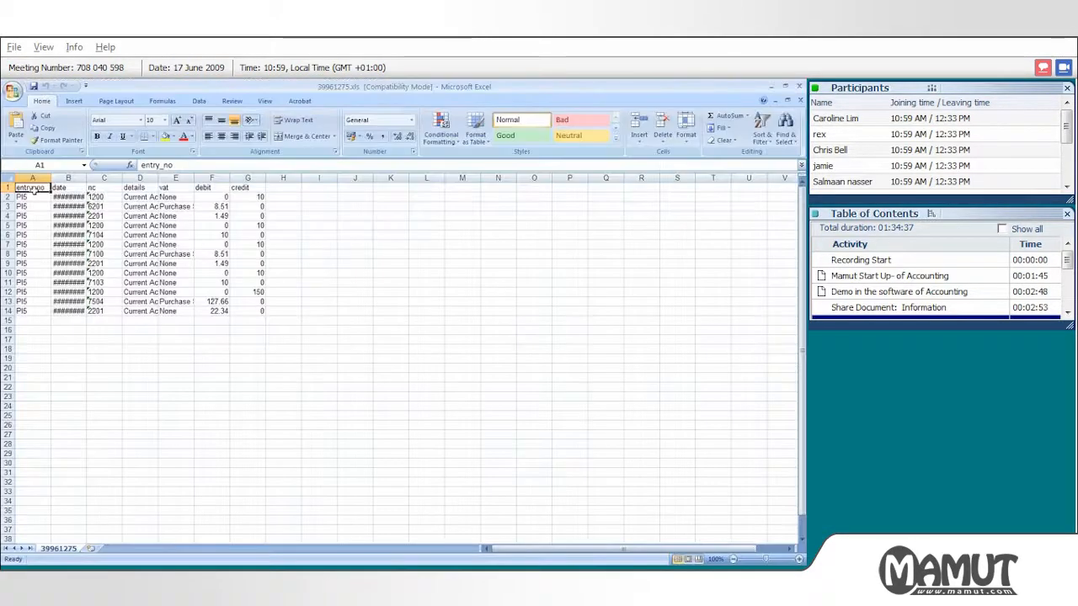
Step: Fit all column widths to their contents in the exported Excel sheet
left_click(7, 177)
double_click(52, 177)
left_click(296, 374)
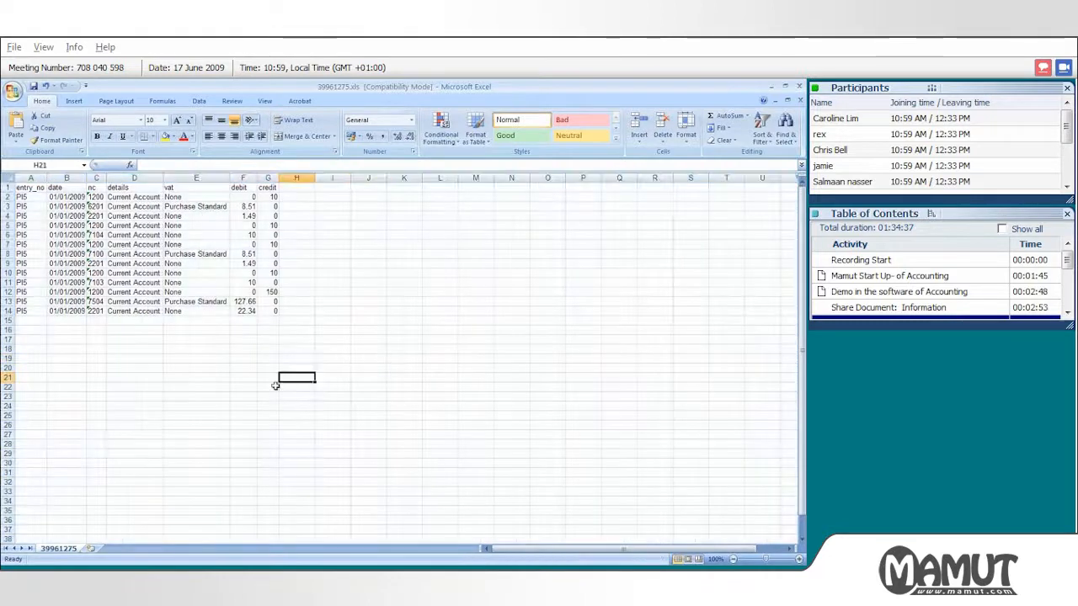
left_click(25, 187)
left_click_drag(83, 215, 271, 310)
left_click(328, 358)
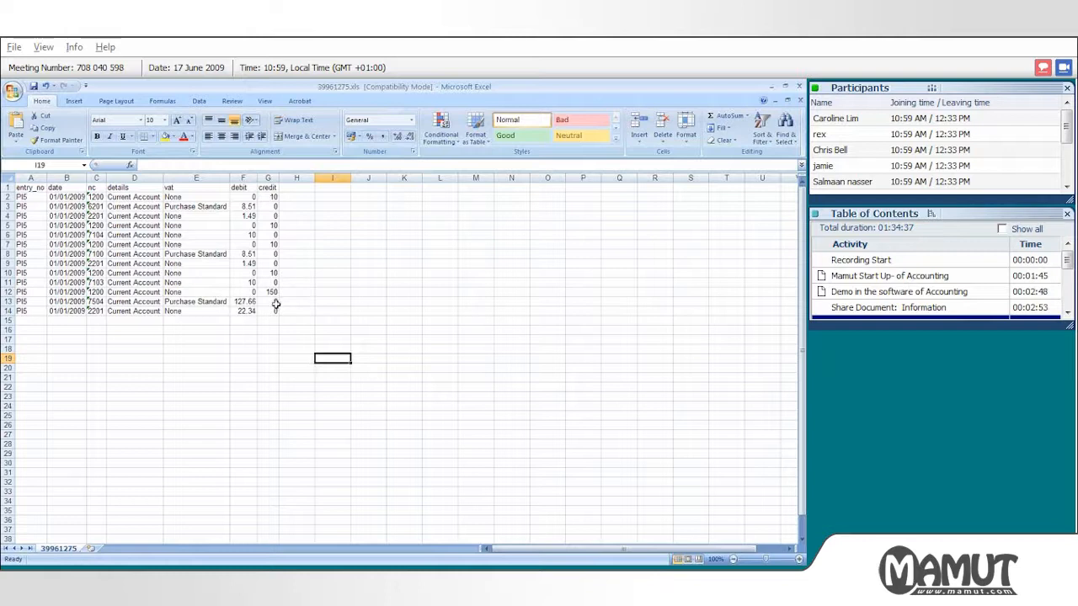
Step: Total the debit column in cell F16 with AutoSum, using =SUM(F2:F15)
left_click(244, 330)
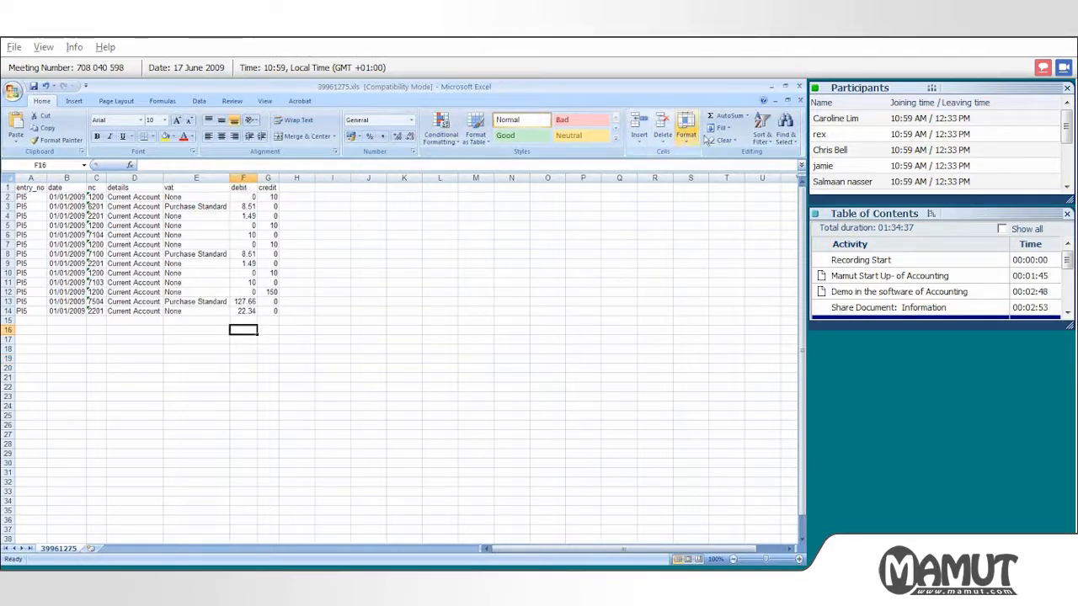
left_click(725, 118)
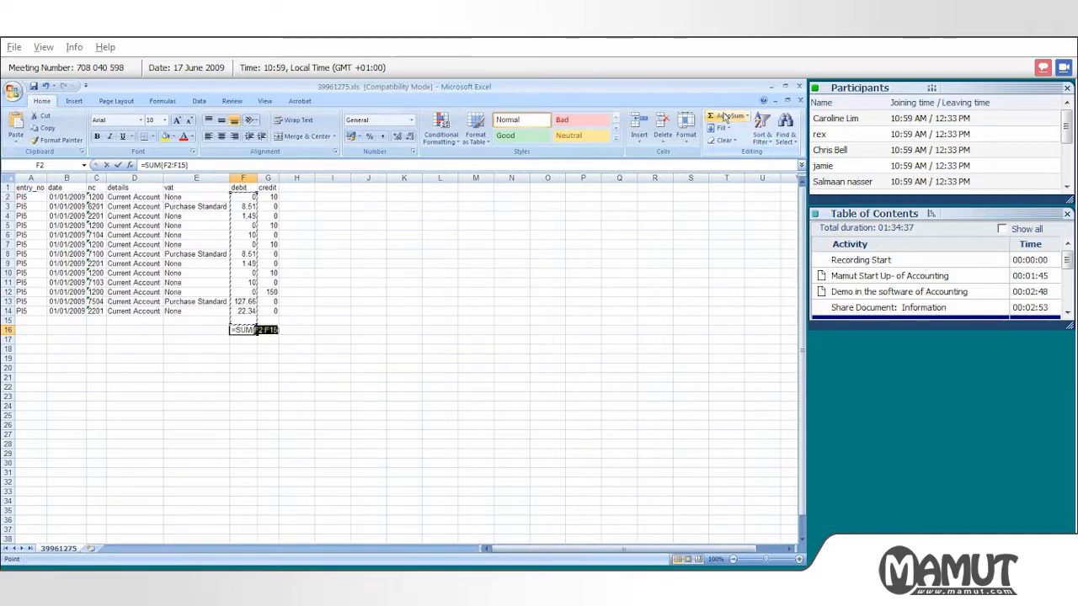
key("Return")
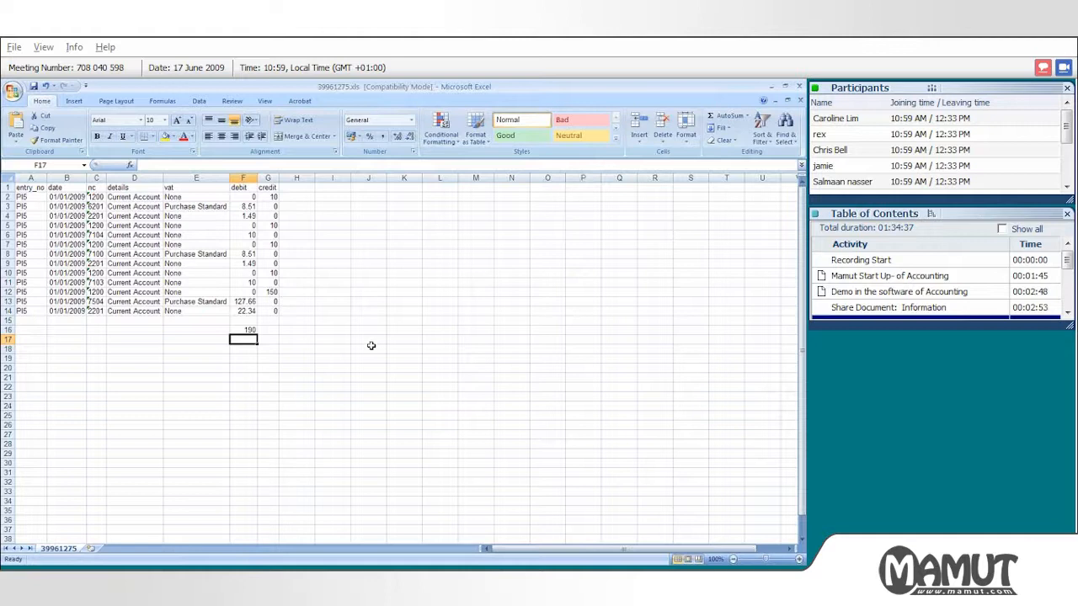
left_click(874, 503)
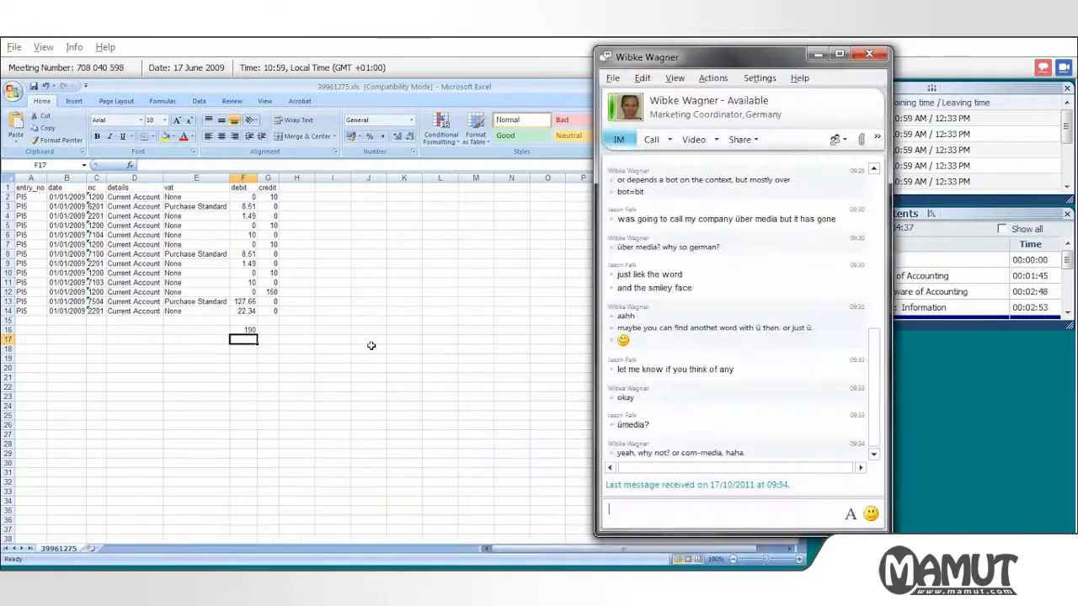
left_click_drag(686, 69, 905, 353)
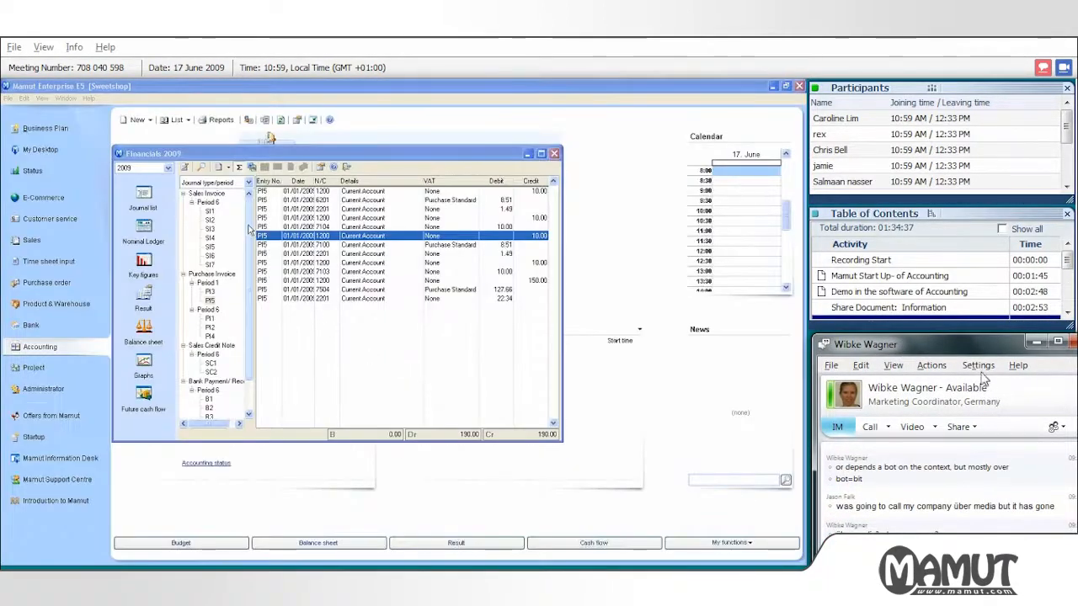
left_click_drag(945, 351, 945, 149)
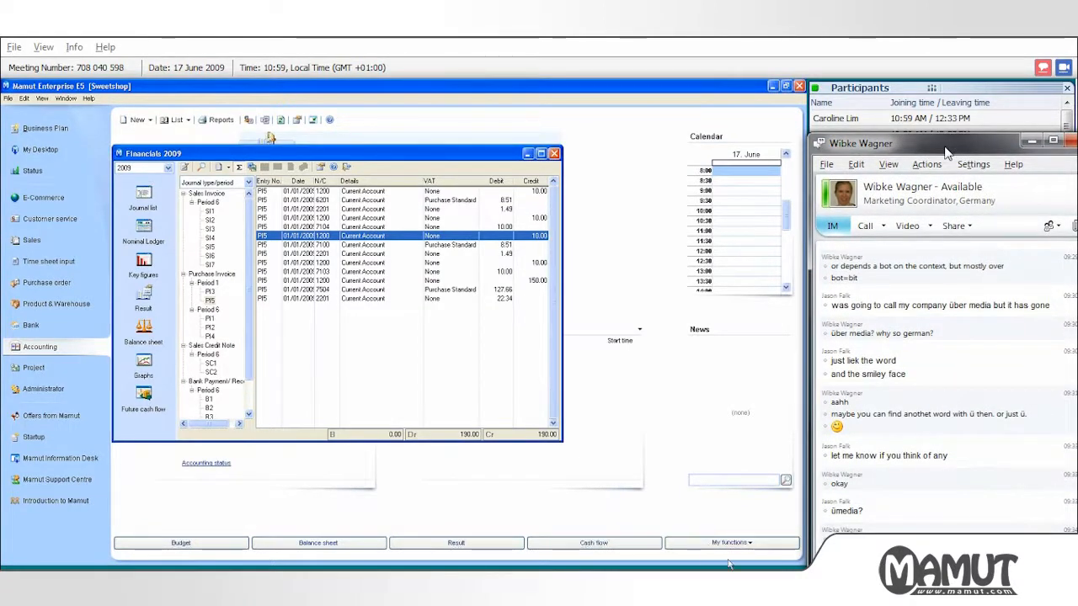
left_click_drag(948, 151, 945, 189)
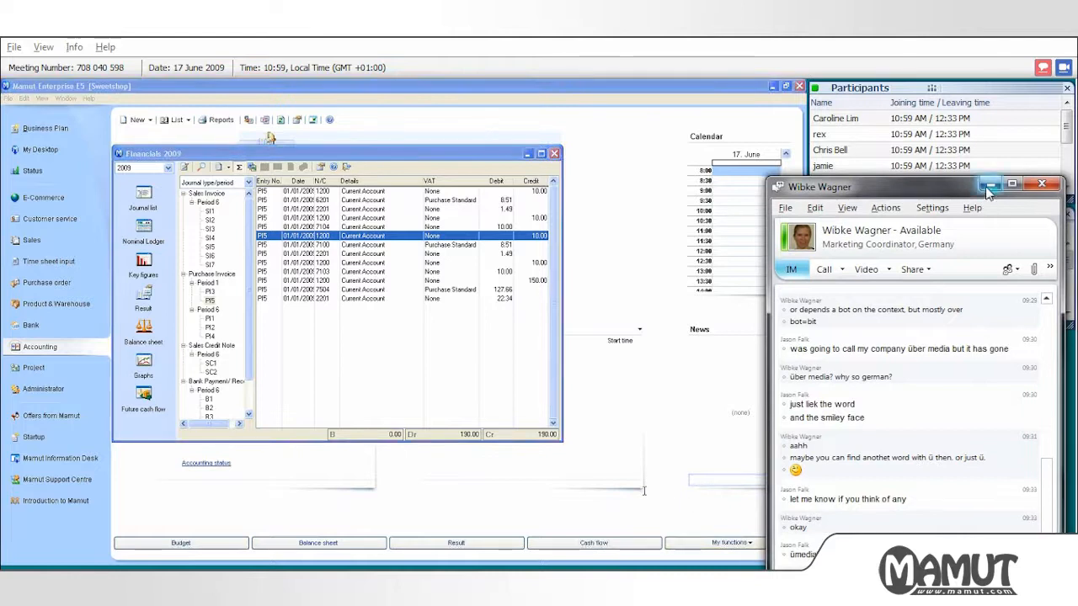
left_click(941, 361)
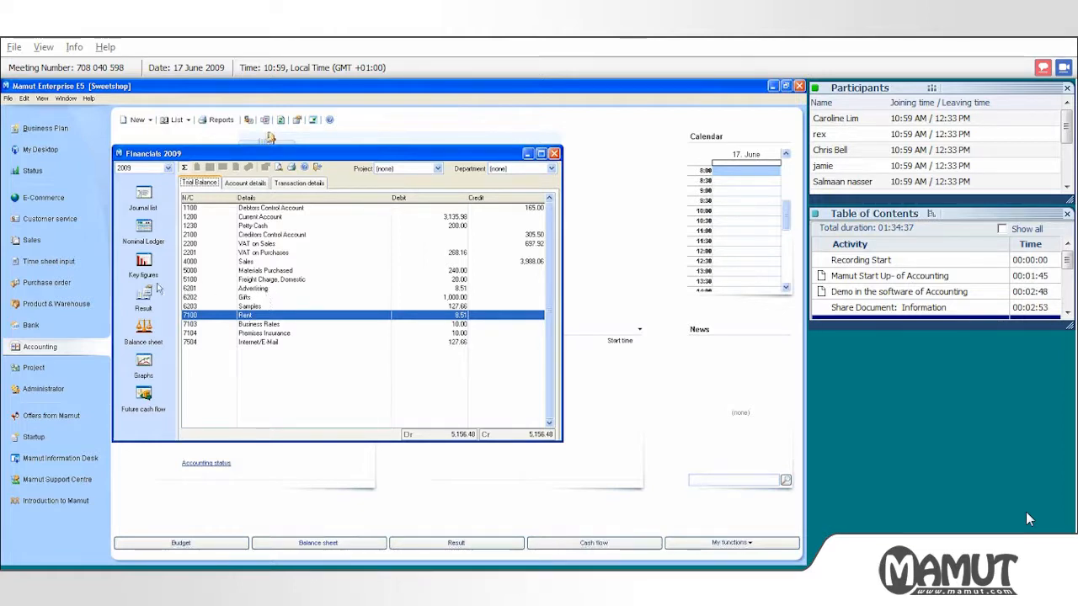
Step: View the transaction details of nominal account 7504 Internet/E-Mail and return to the trial balance
left_click(268, 344)
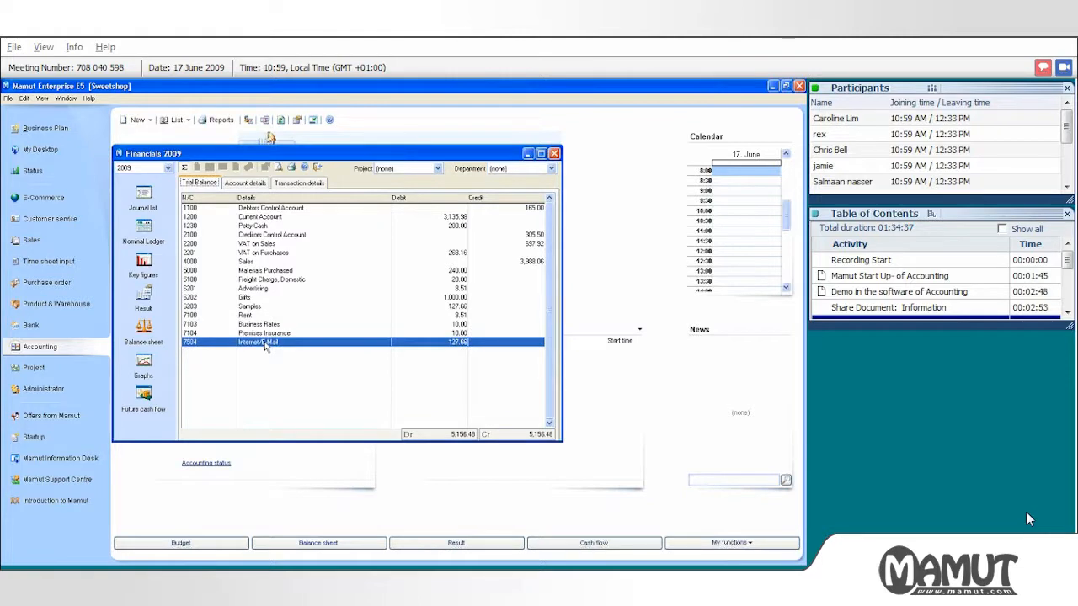
double_click(267, 343)
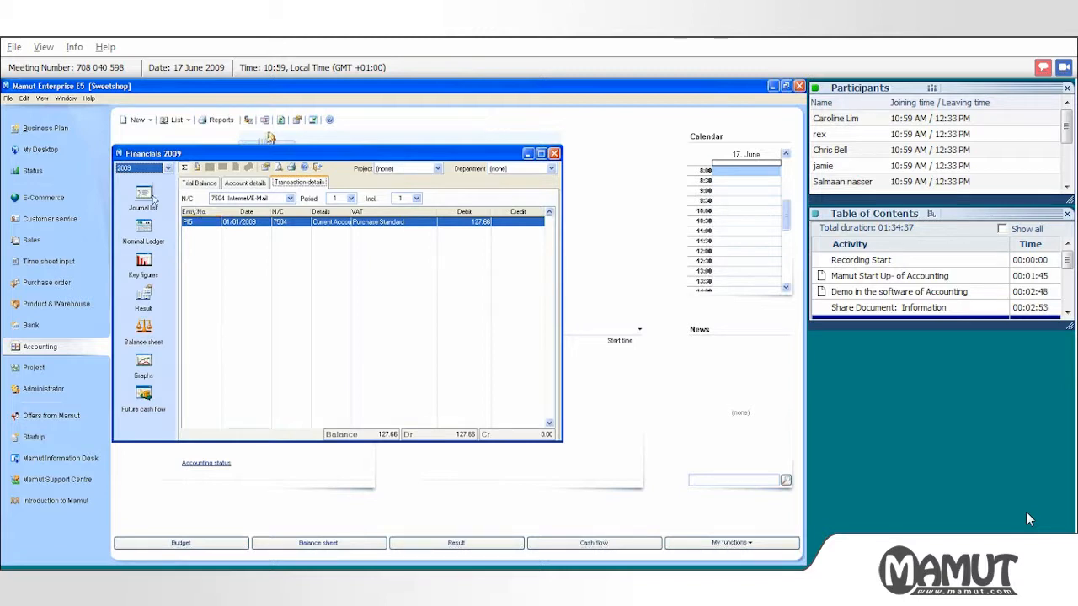
left_click(202, 183)
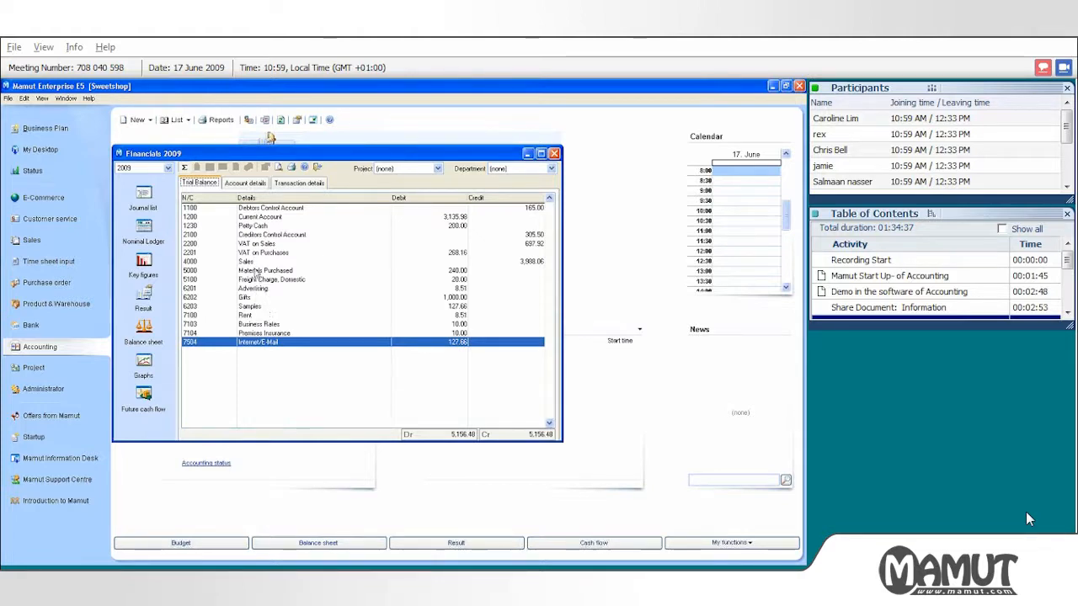
Step: Drill down from the trial balance into account 6202 Gifts and its period 6 transaction details
left_click(258, 290)
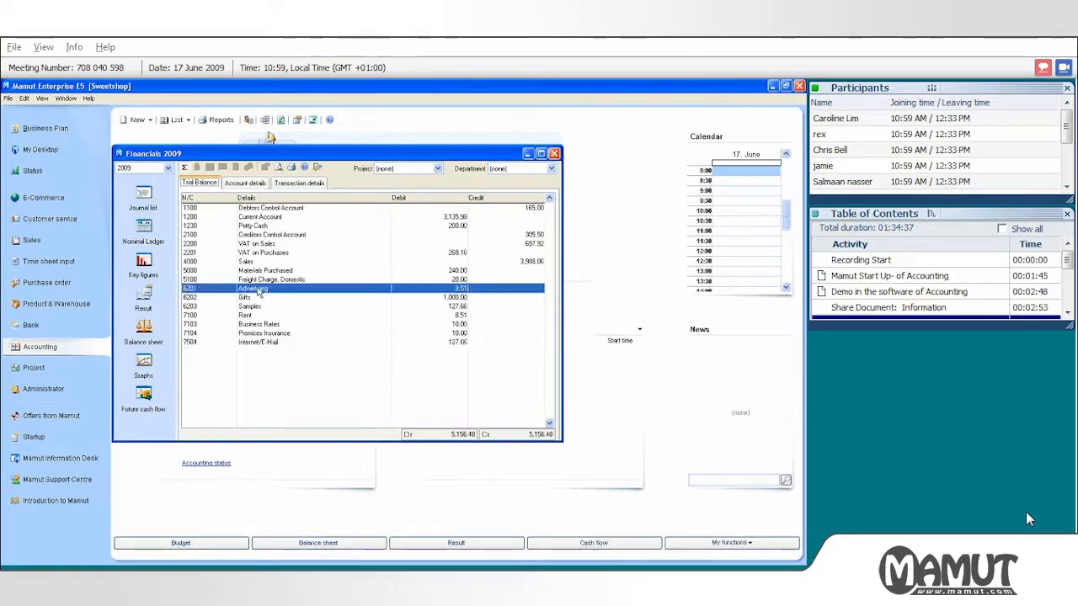
left_click(256, 300)
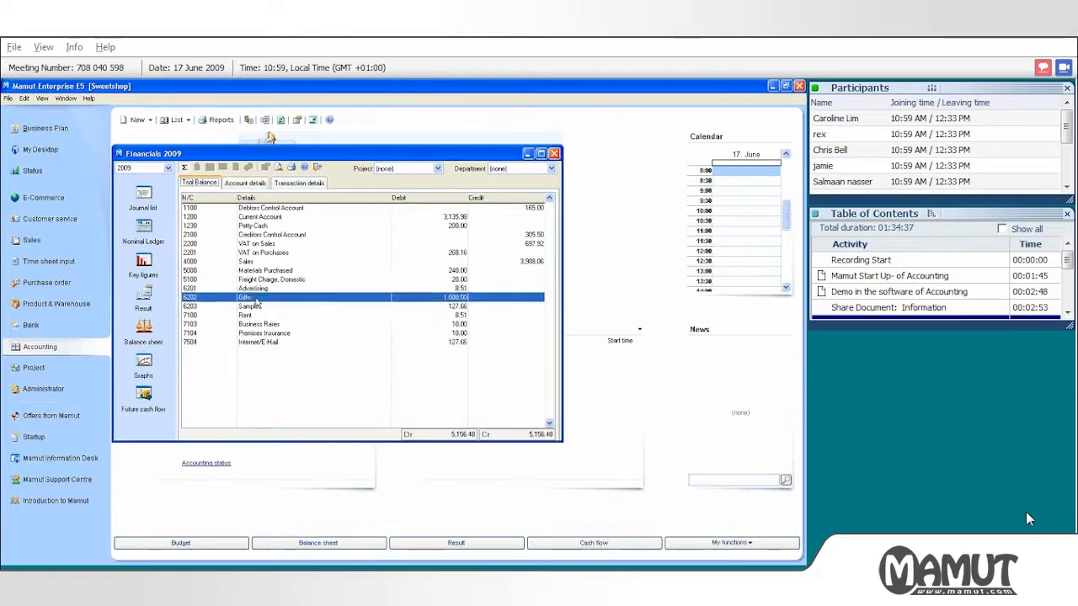
double_click(256, 301)
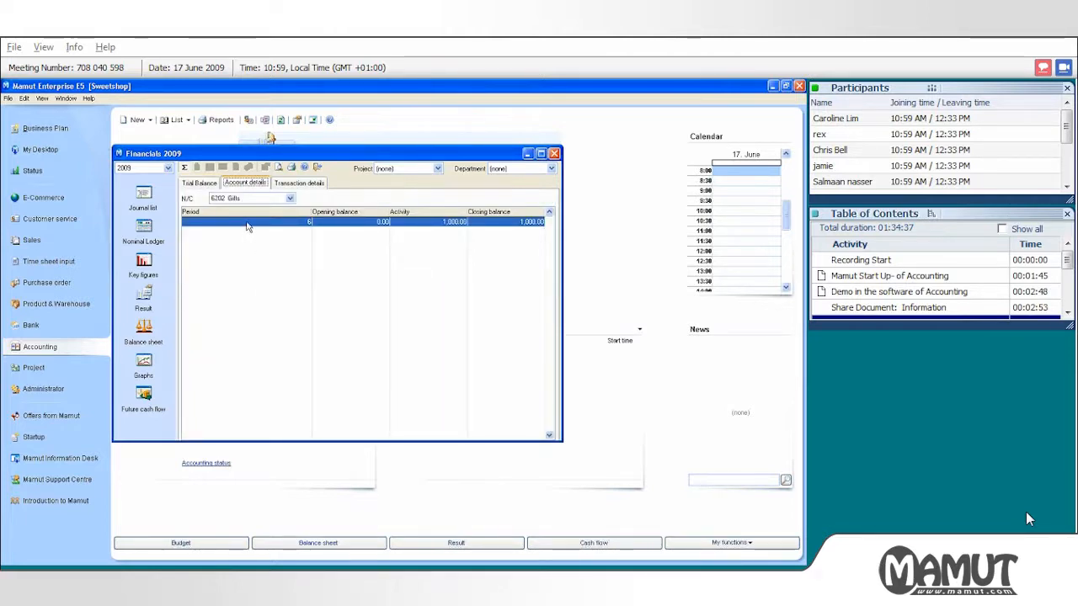
double_click(246, 225)
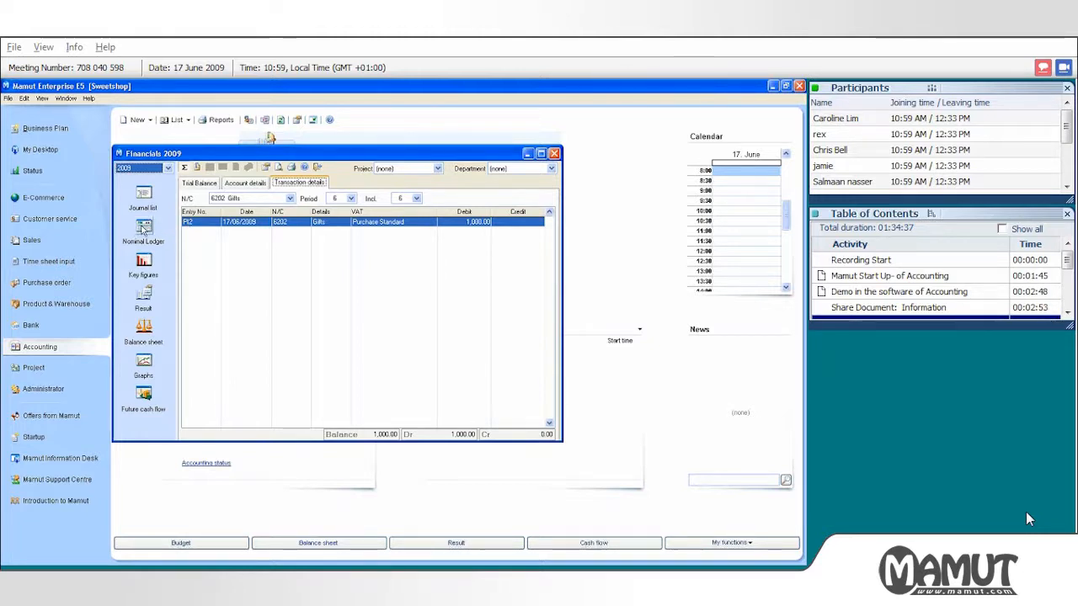
Step: View the lines of purchase invoice entry PI2 in period 6 of the journal list, and return to the nominal ledger
left_click(143, 196)
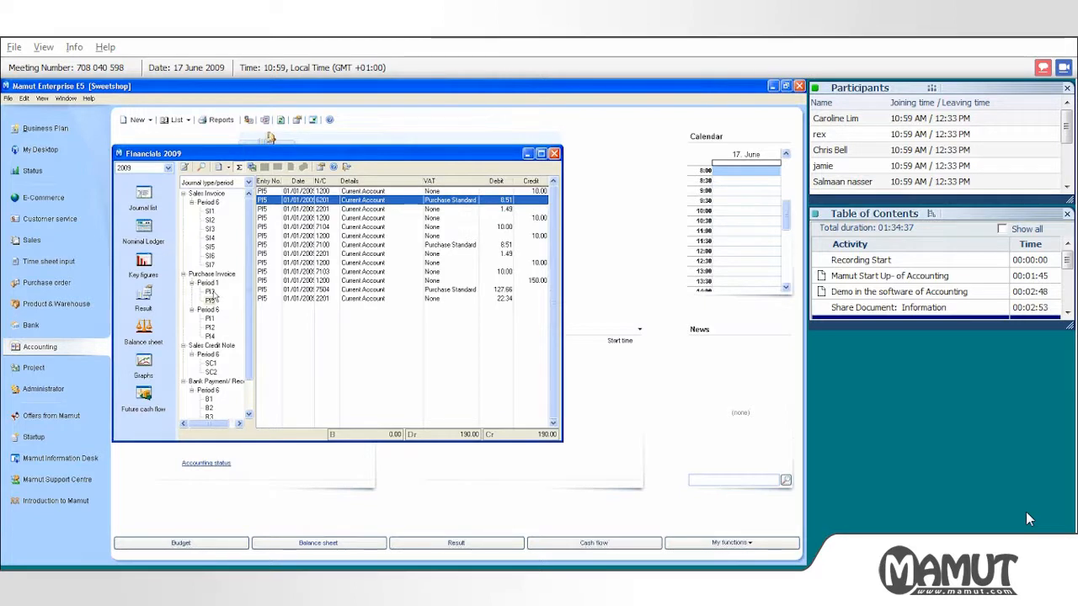
left_click(210, 327)
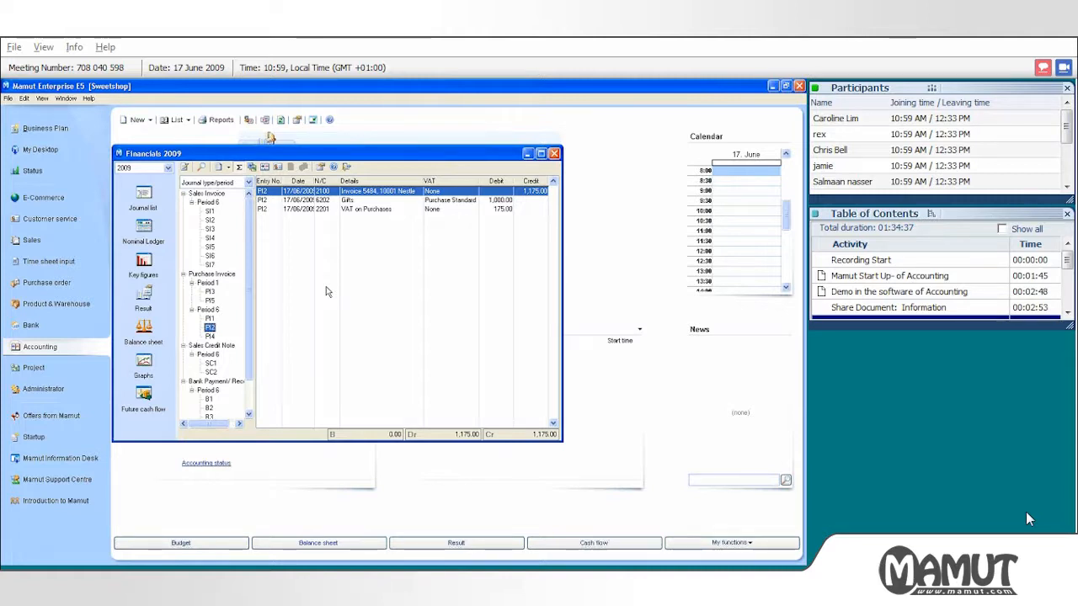
left_click(143, 224)
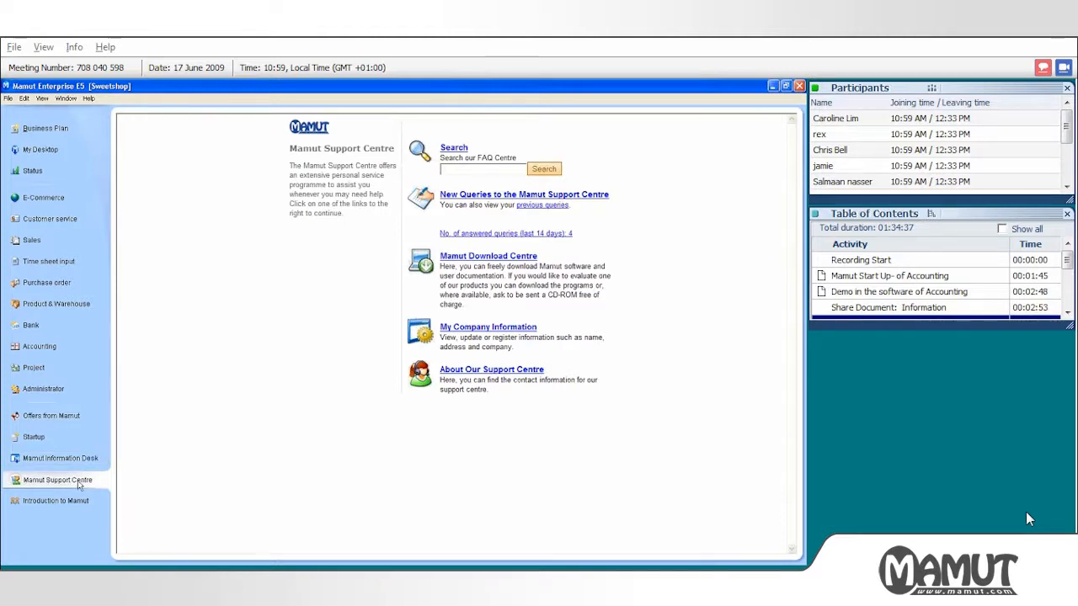
Step: Start a new Support Centre query of type "I have a suggestion for improving the program" and leave it for the Accounting area
left_click(486, 196)
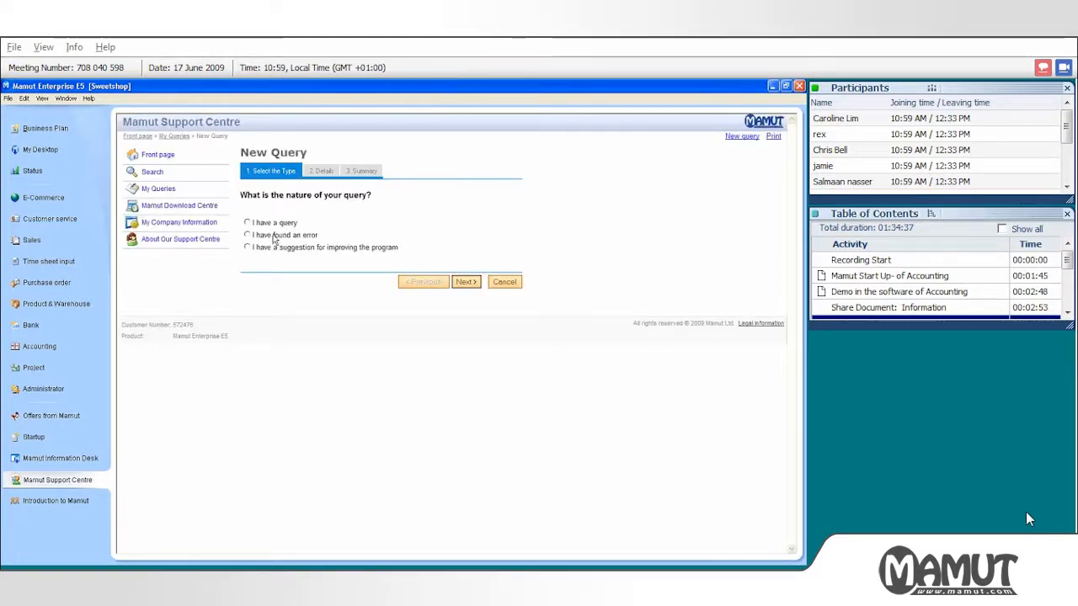
left_click(247, 247)
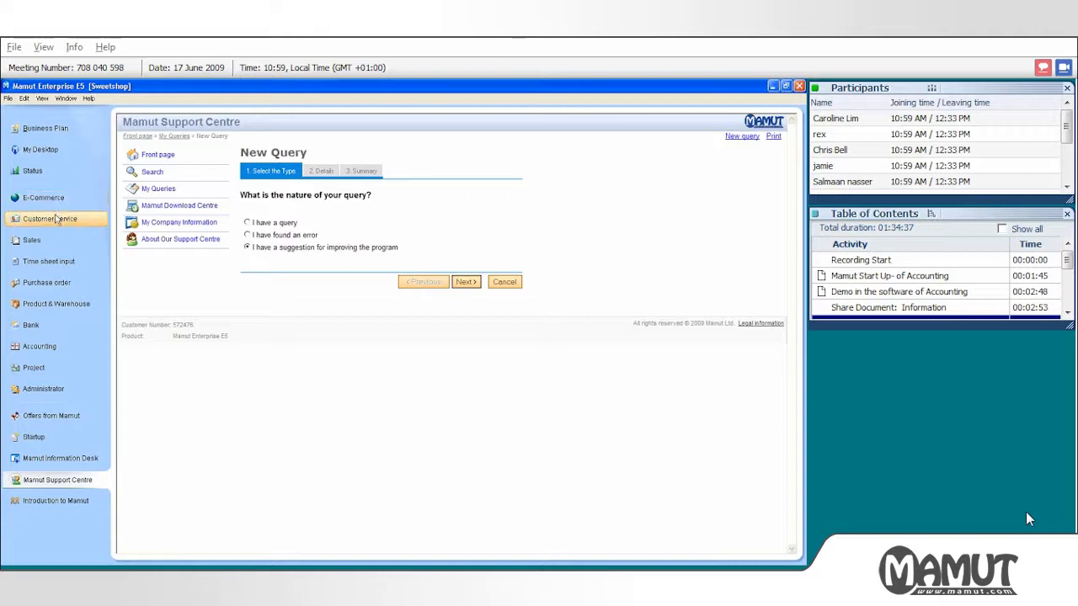
left_click(49, 348)
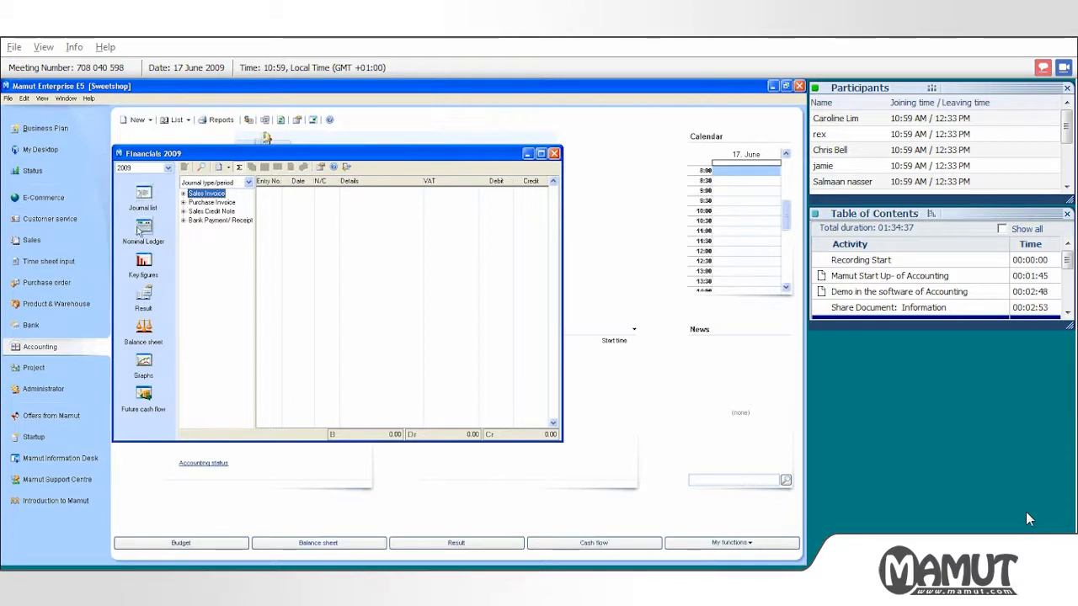
Step: View the 2009 margin key figures and the profit/loss result in Financials
left_click(145, 263)
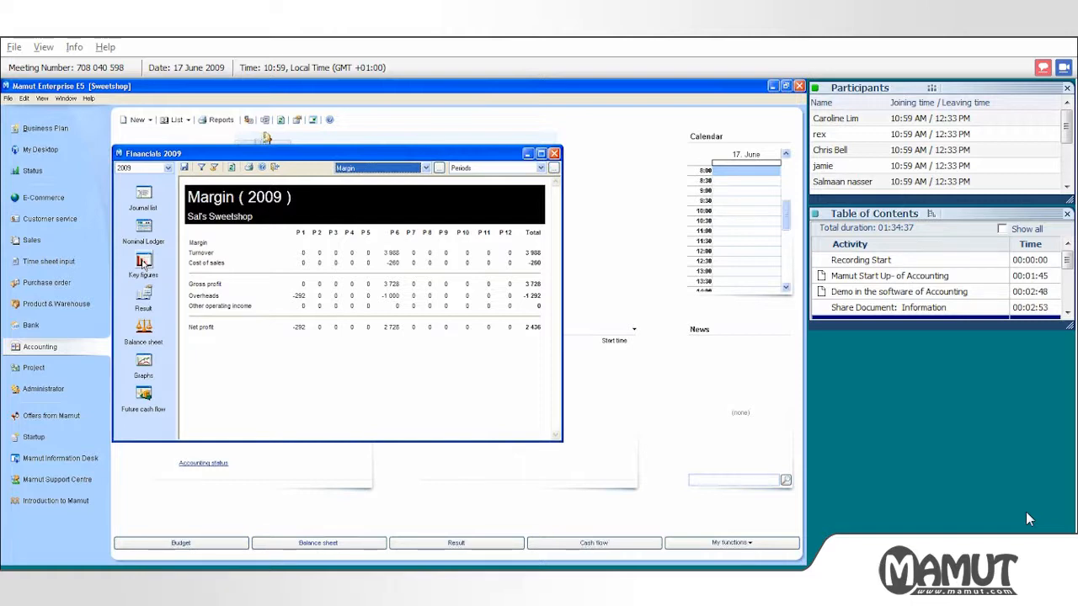
left_click(426, 168)
left_click(145, 296)
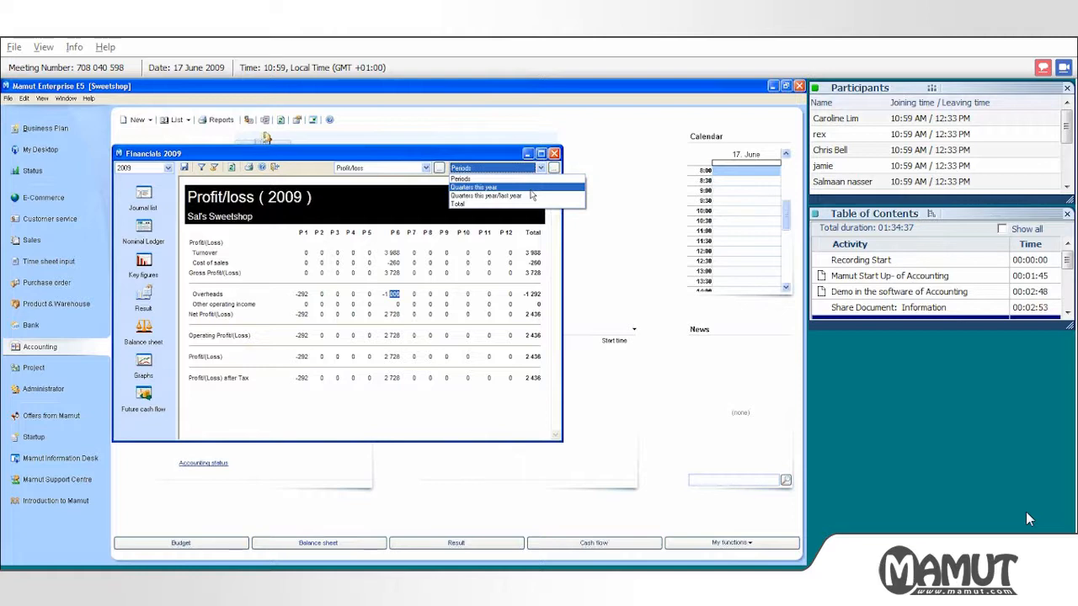
Step: Show the 2009 profit/loss report by Quarters this year and by Quarters this year/last year
left_click(499, 189)
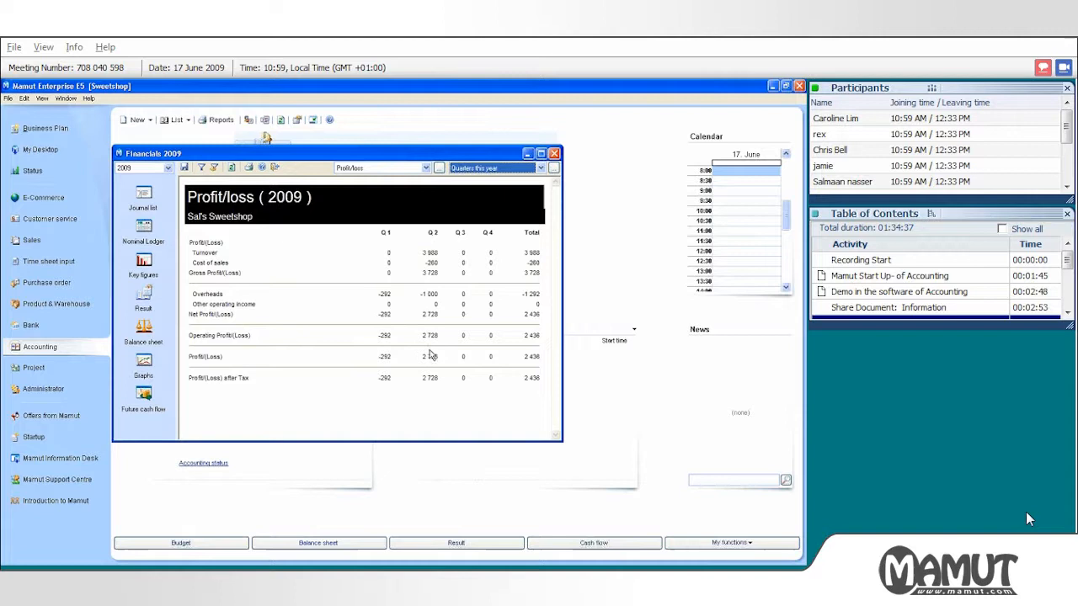
left_click(539, 168)
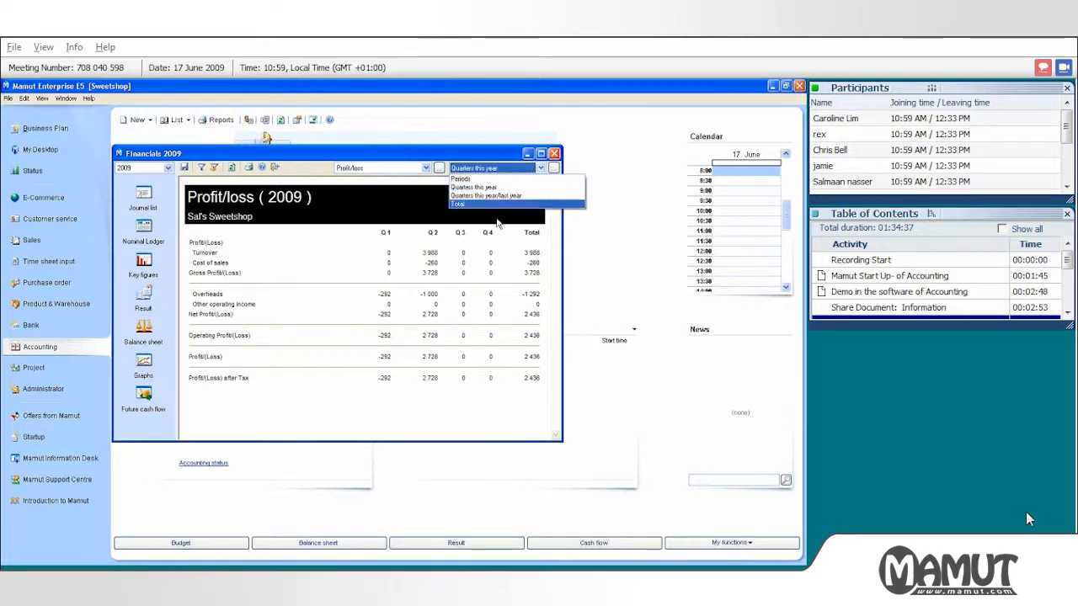
left_click(501, 196)
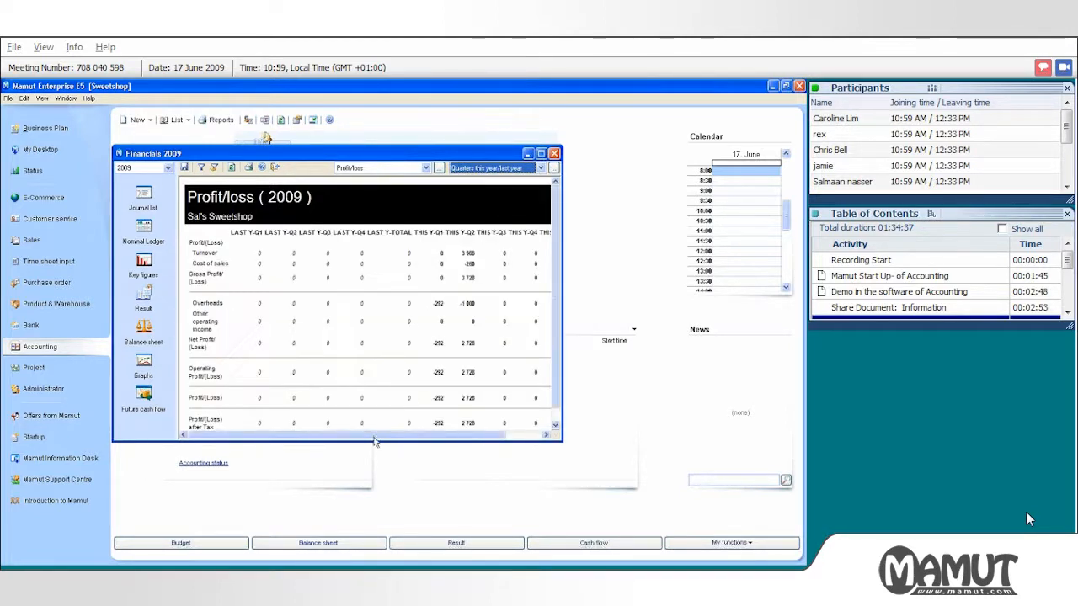
mouse_move(372, 436)
left_mouse_down()
mouse_move(402, 439)
mouse_move(359, 437)
left_mouse_up()
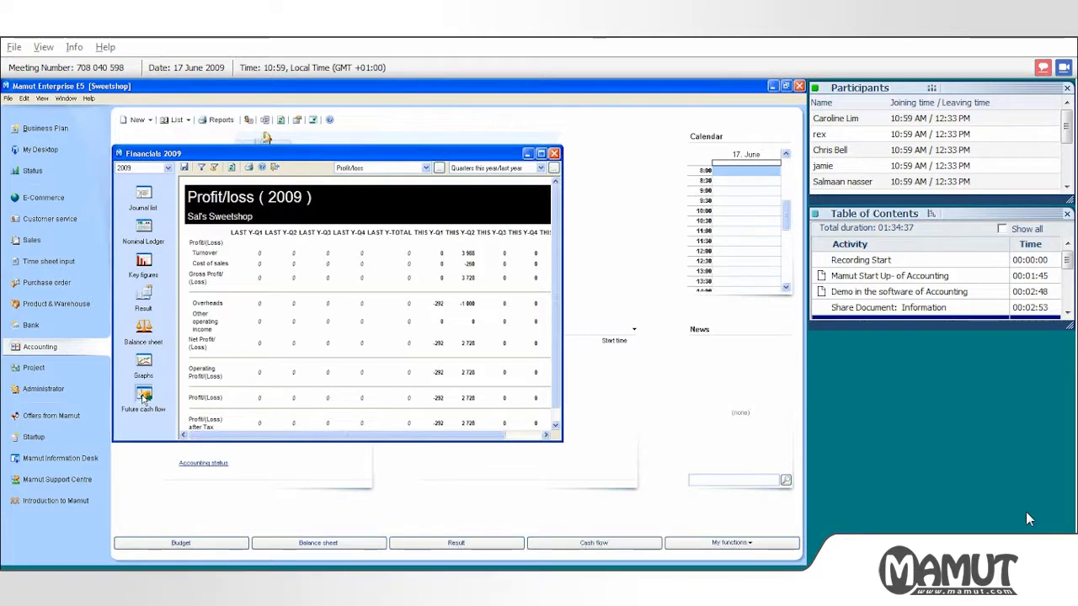
Step: View the future cash flow, look through its wizard as far as Customer receipts, cancel it and close Financials
left_click(143, 396)
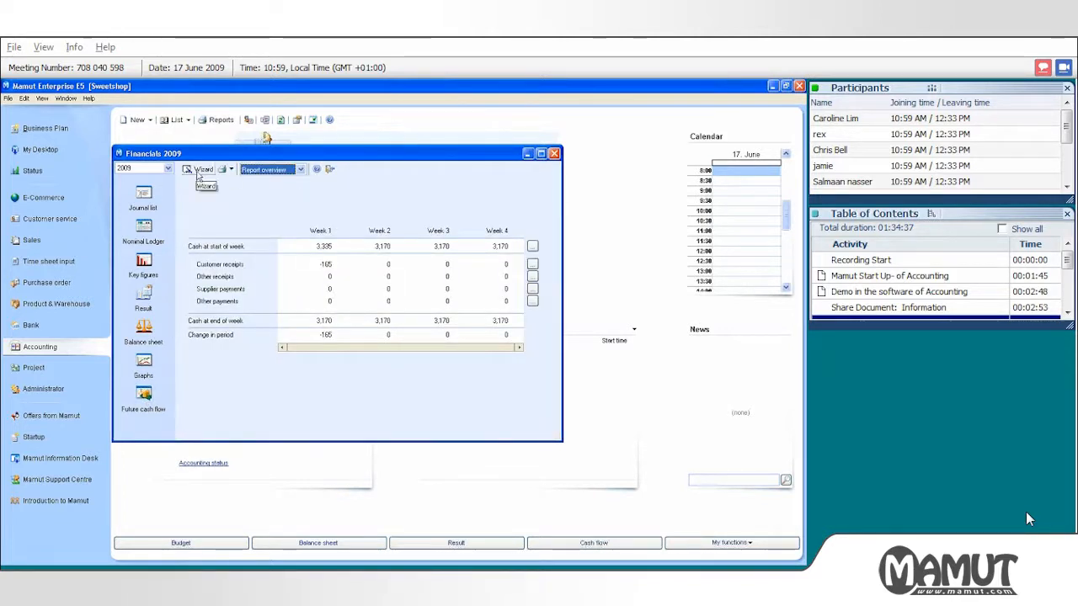
left_click(202, 170)
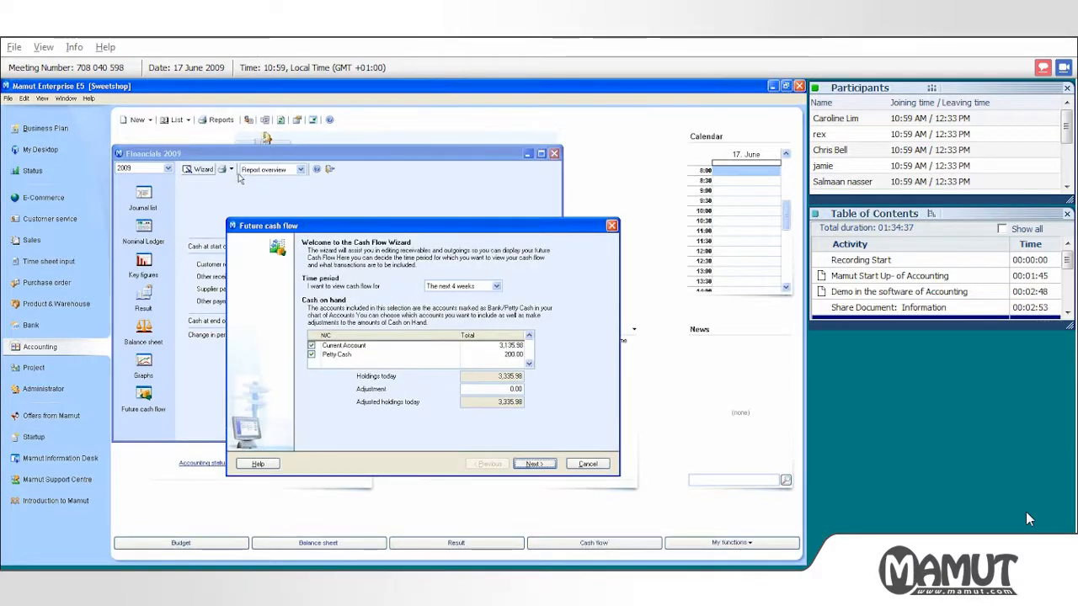
left_click_drag(304, 227, 238, 173)
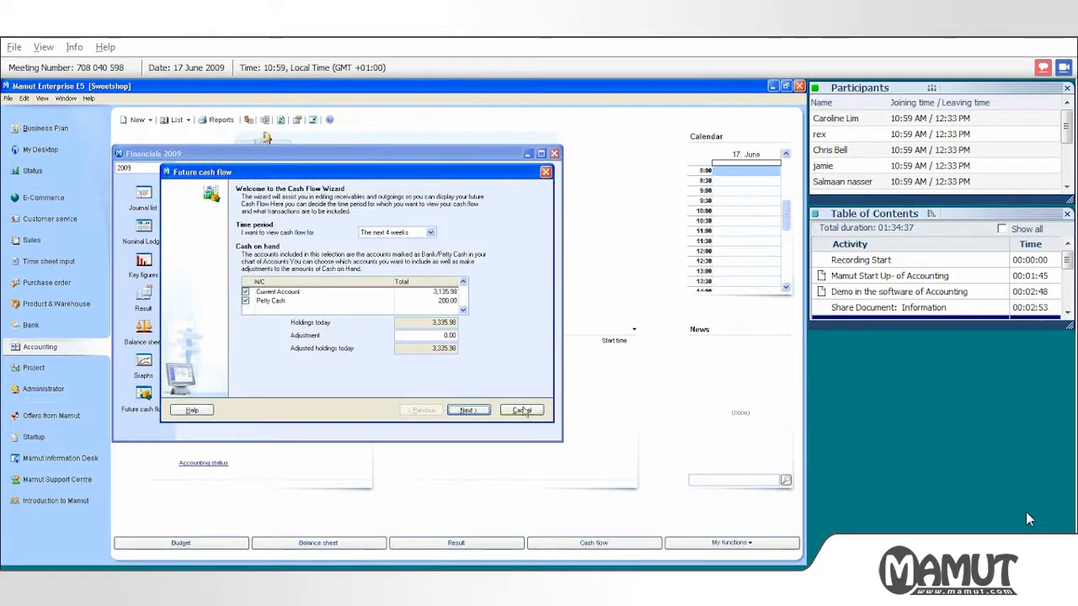
left_click(469, 410)
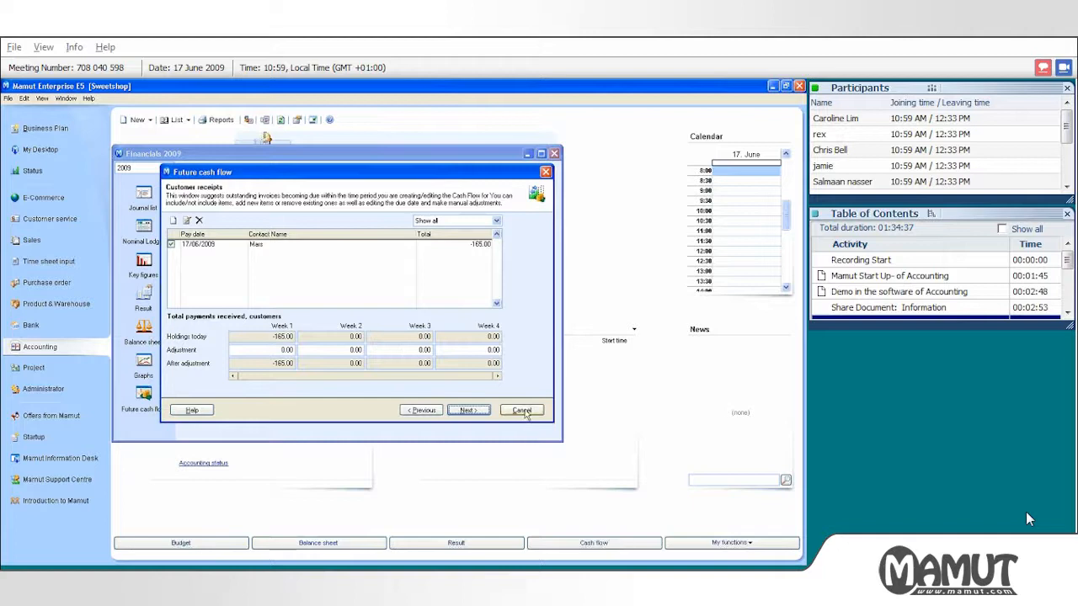
left_click(522, 411)
left_click(329, 170)
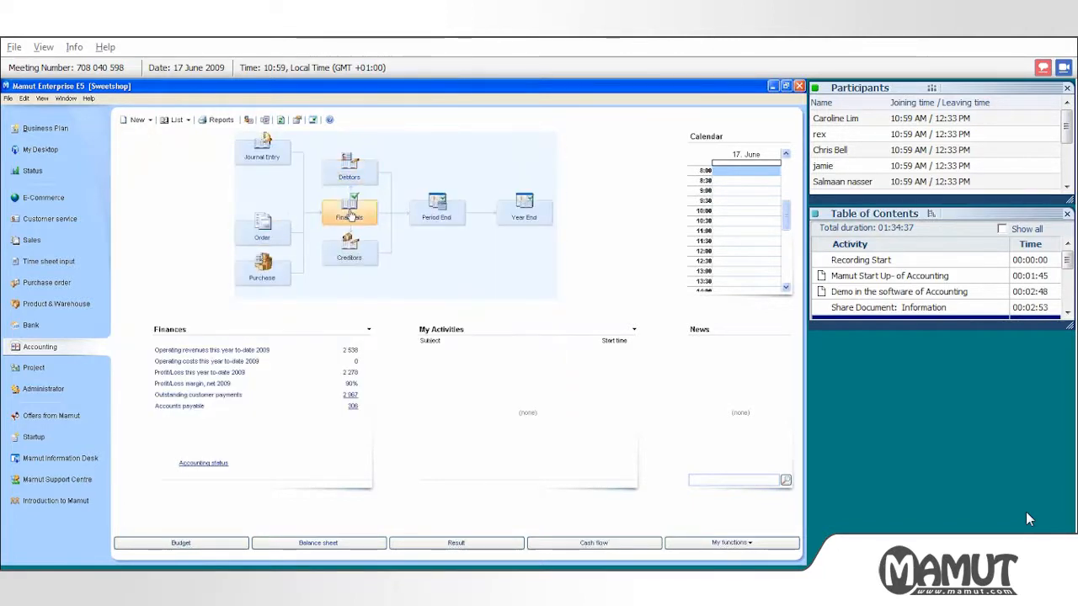
Step: Reopen Financials to view the future cash flow overview, close it and dismiss the AutoPlay window
left_click(350, 216)
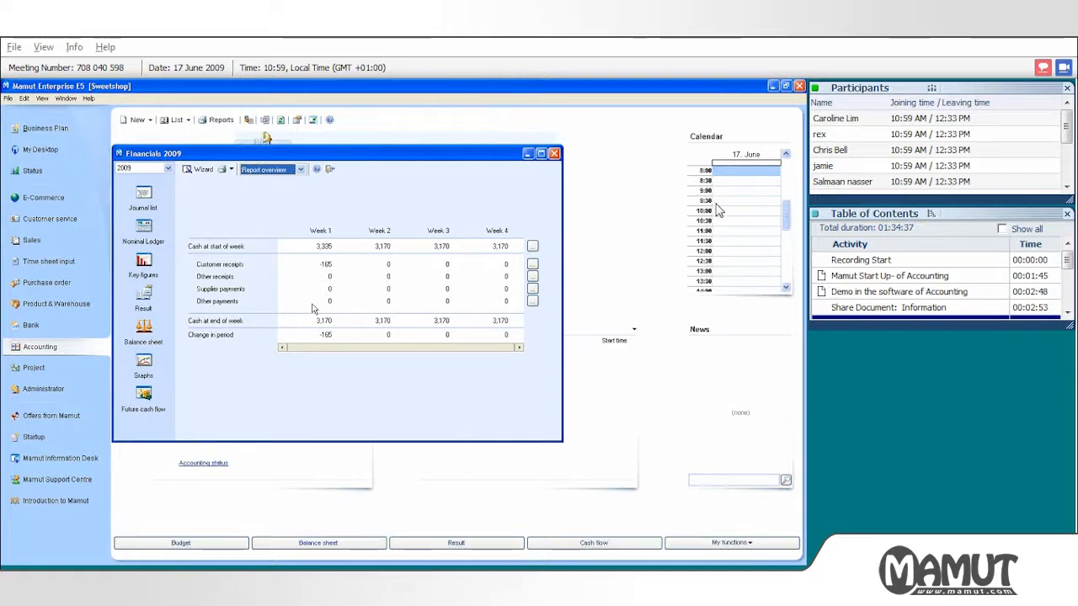
left_click(331, 171)
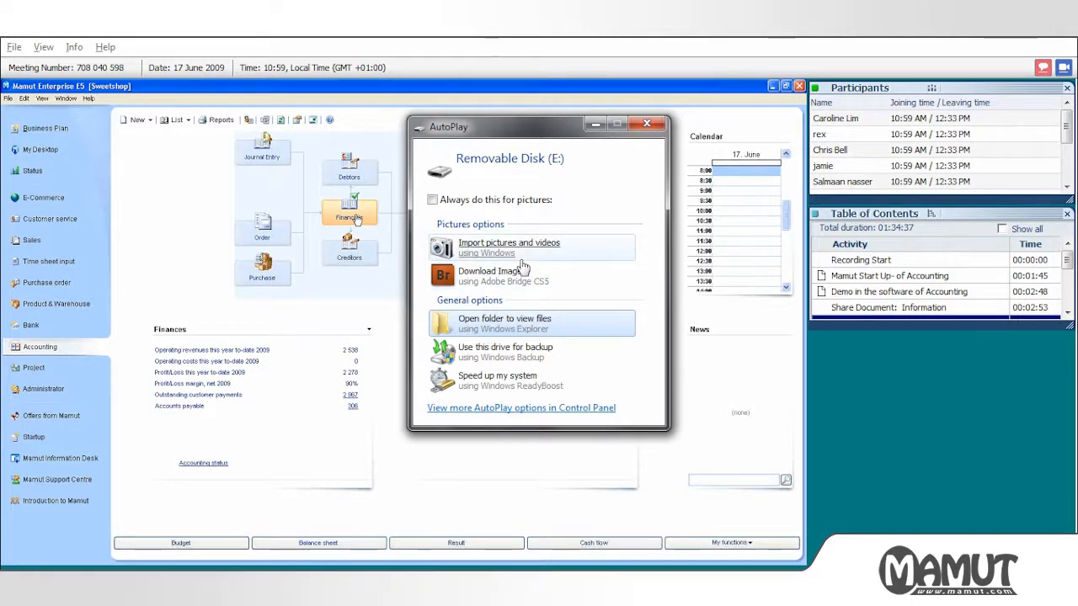
left_click(637, 128)
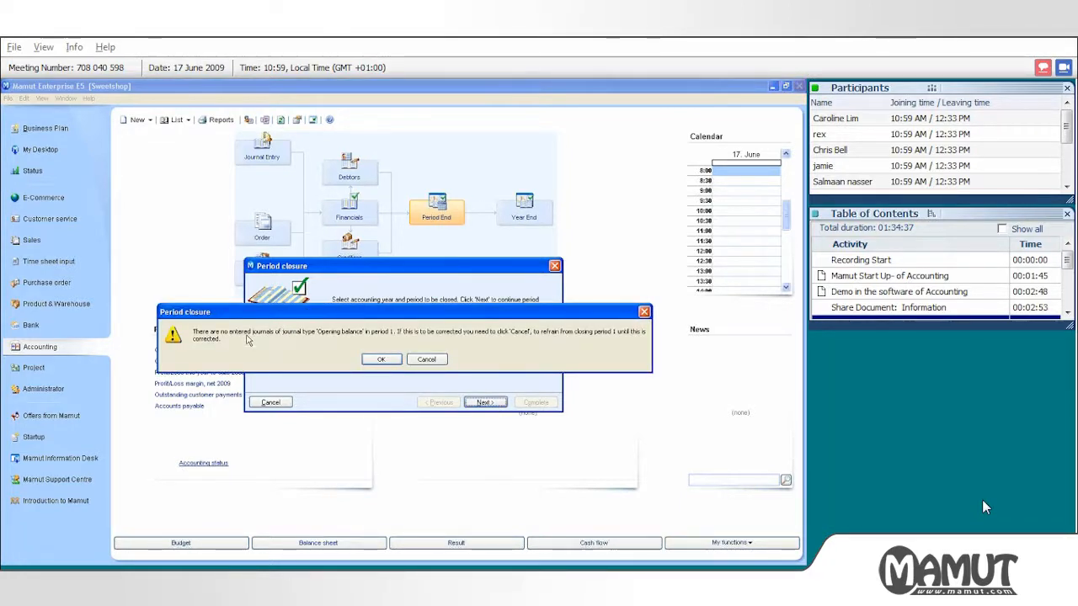
Step: Complete the closure of period 1 of 2009 without opening balance journals, and reopen and cancel the Period End wizard
left_click(379, 361)
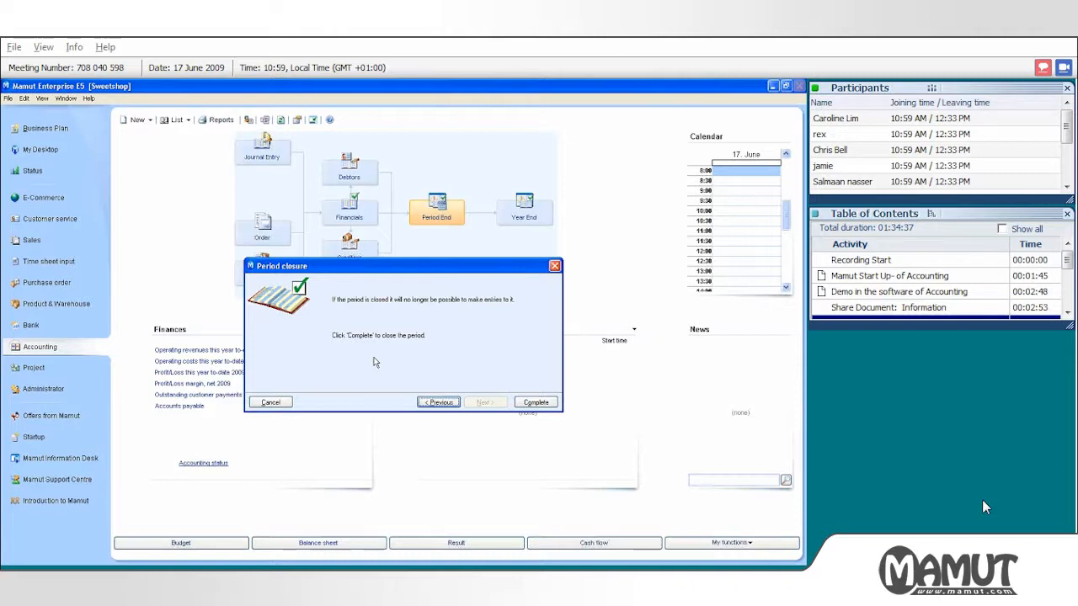
left_click(552, 403)
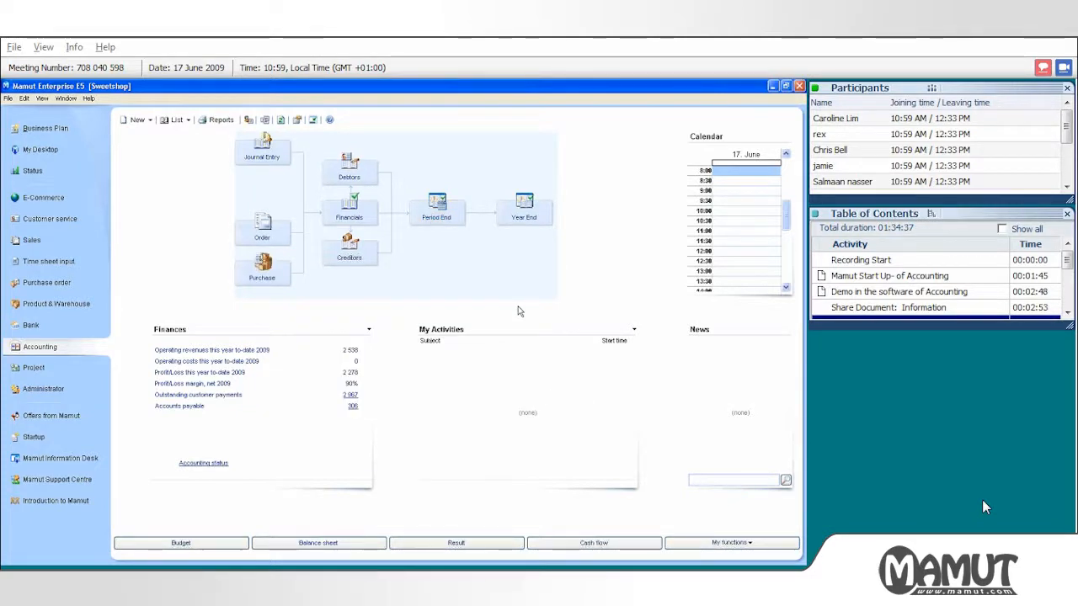
left_click(438, 211)
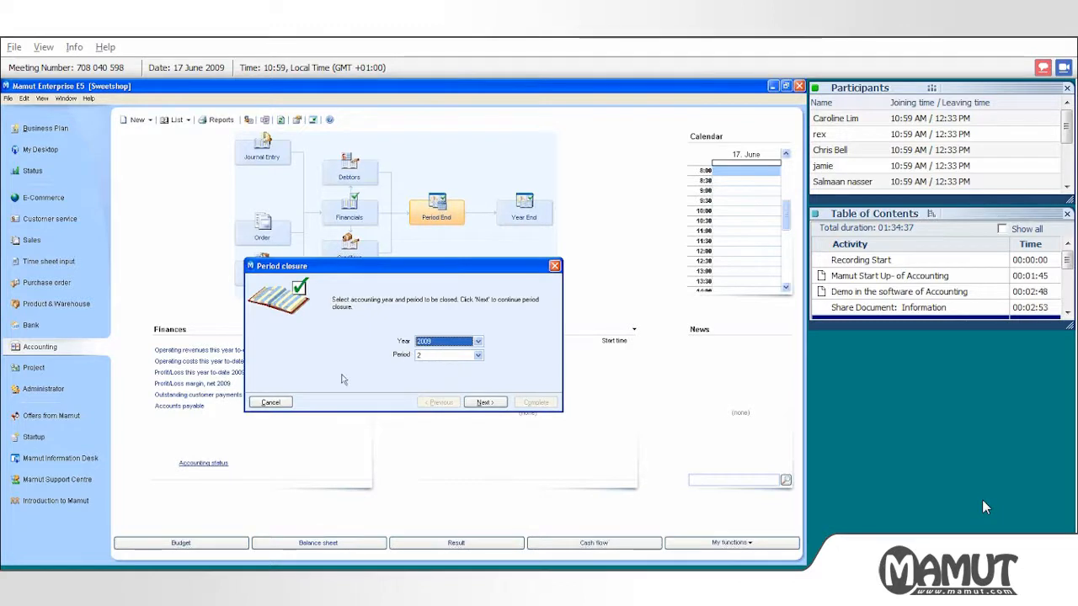
left_click(270, 403)
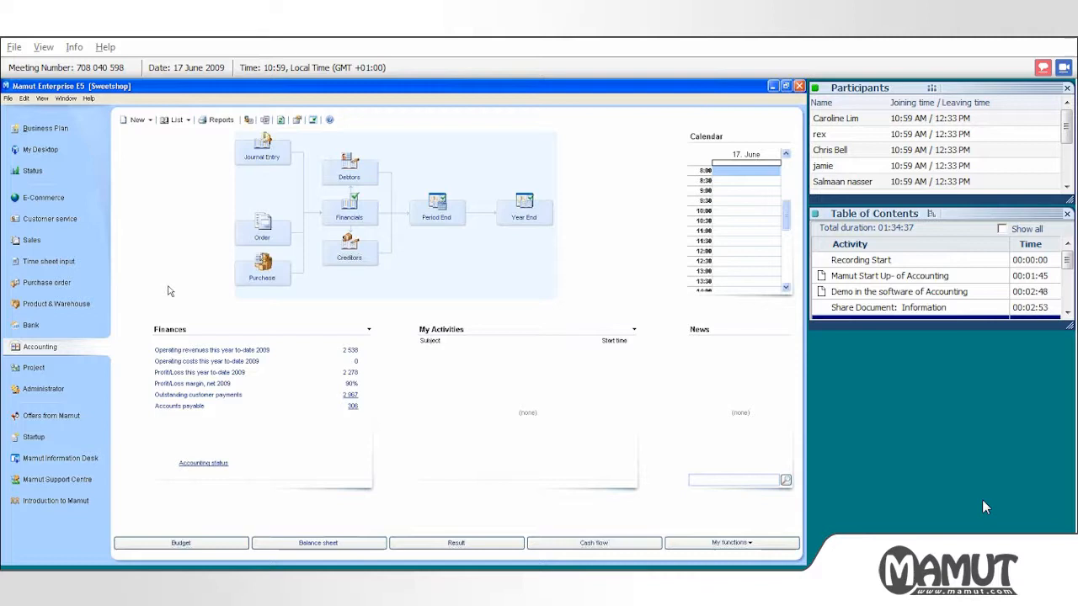
Step: Look over the Bank and Accounting desktops, locate the VAT return among the accounting reports and close the report list
left_click(37, 328)
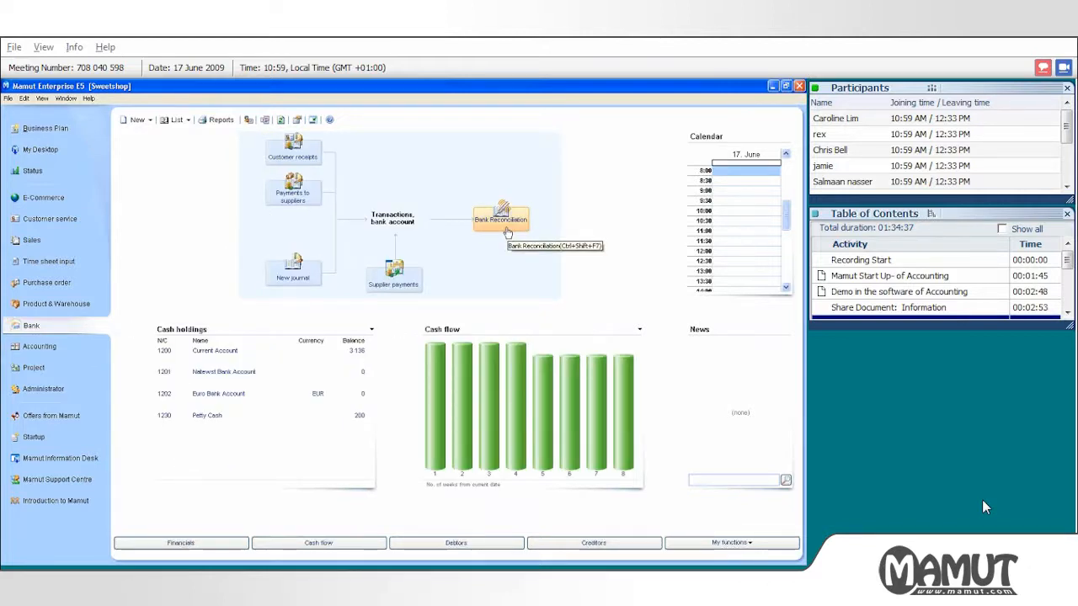
left_click(40, 346)
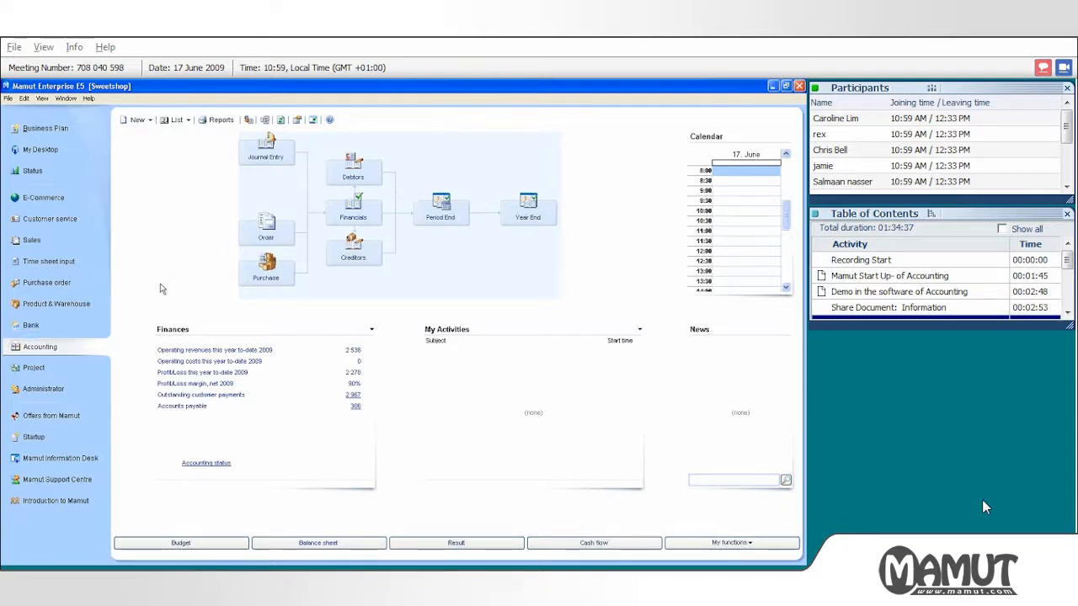
left_click(31, 325)
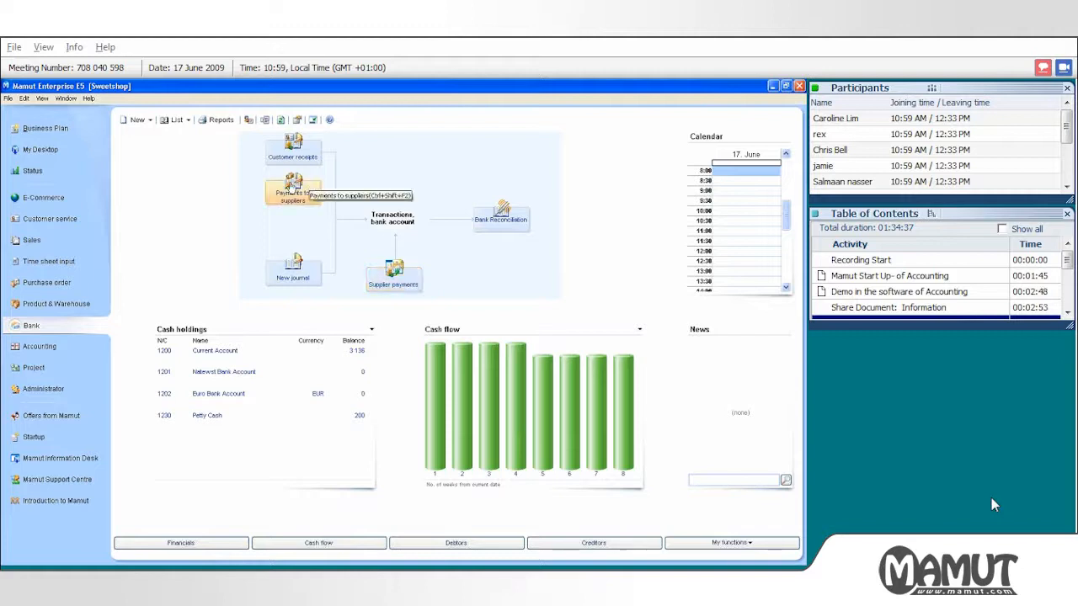
left_click(218, 120)
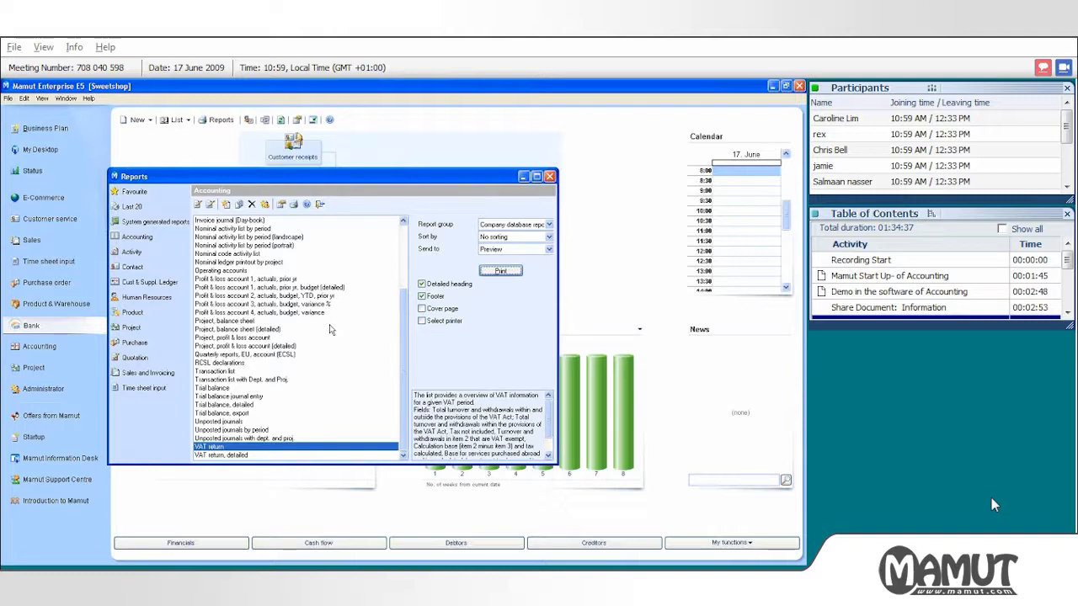
left_click(549, 177)
Step: Look through the available accounting functions as far as Partially Close Accounts without starting any
left_click(40, 99)
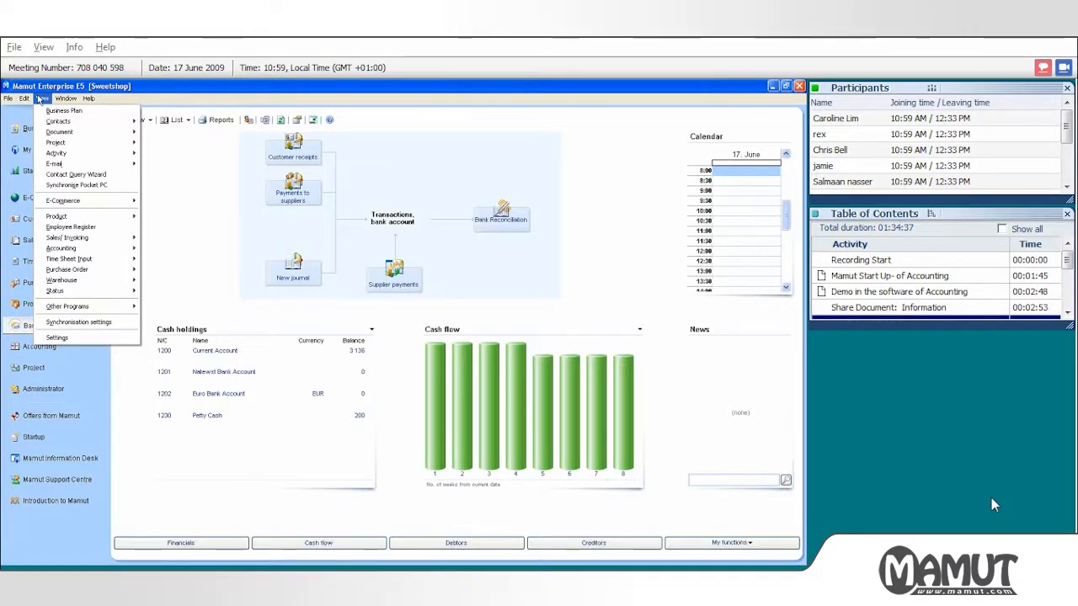
left_click(38, 99)
left_click(9, 99)
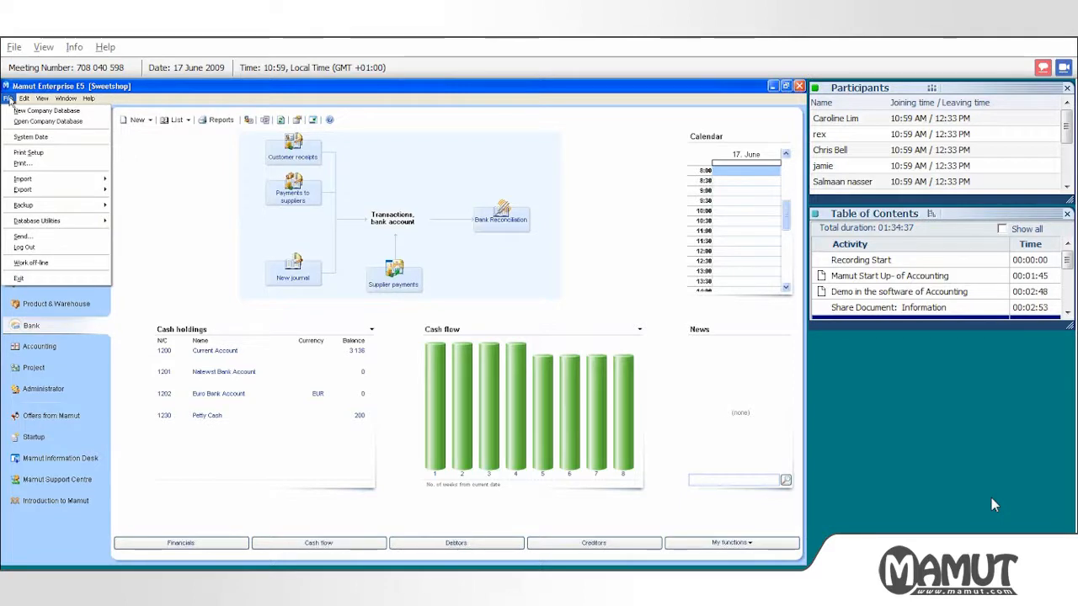
mouse_move(43, 99)
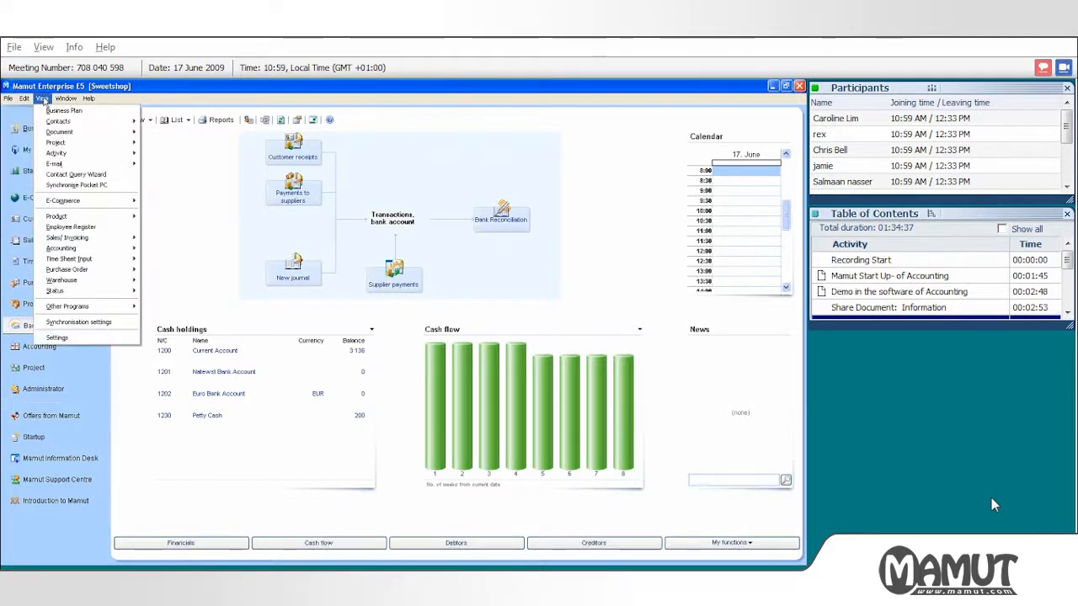
mouse_move(83, 252)
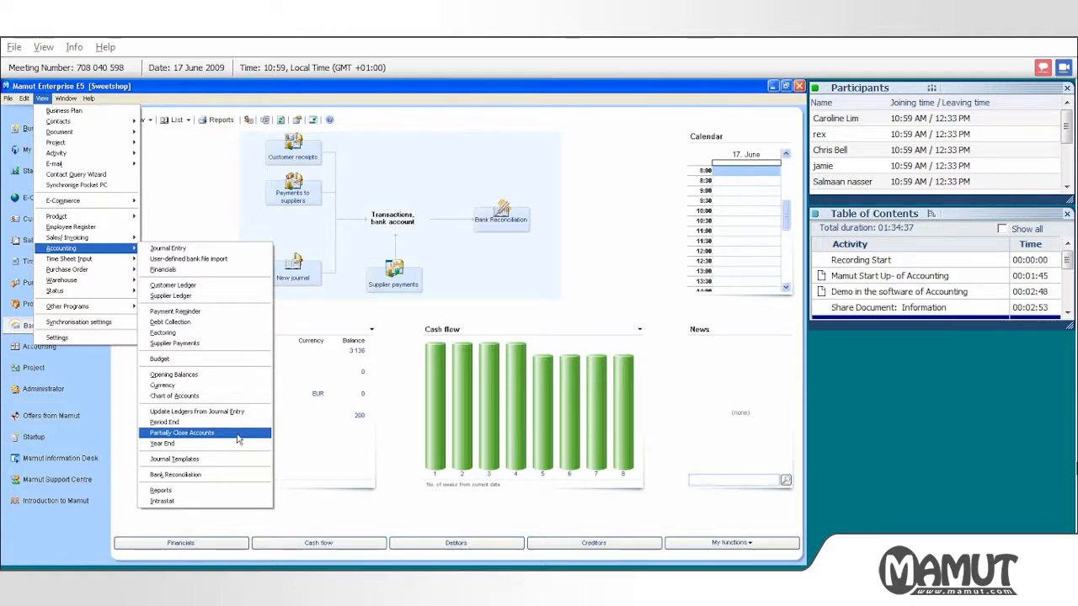
left_click(312, 448)
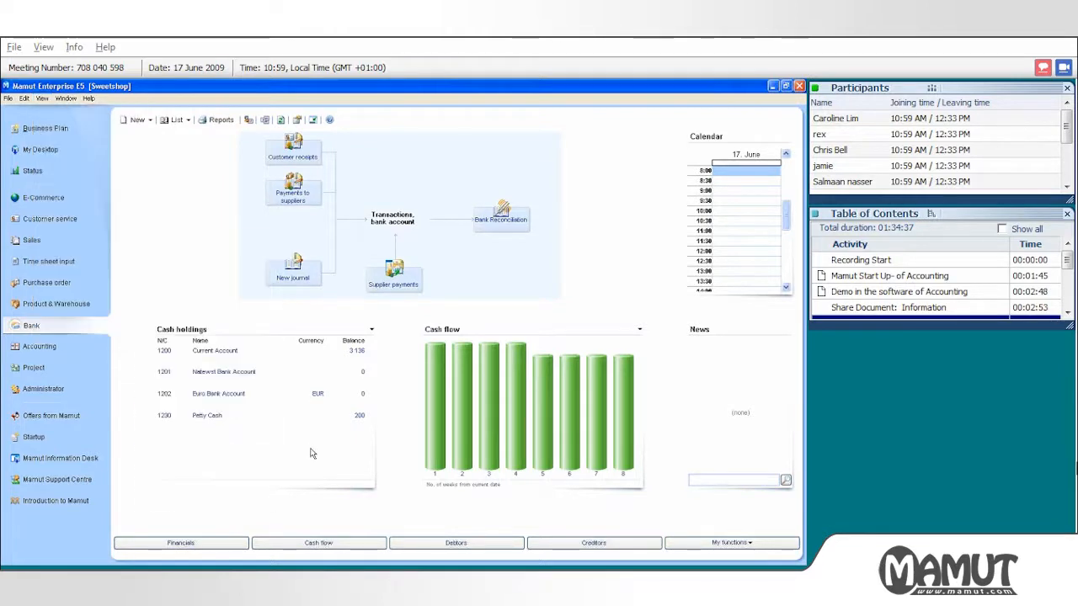
Step: Preview the VAT return accounting report for VAT period 2 of 2009, examine its nine boxes and close the preview
left_click(217, 121)
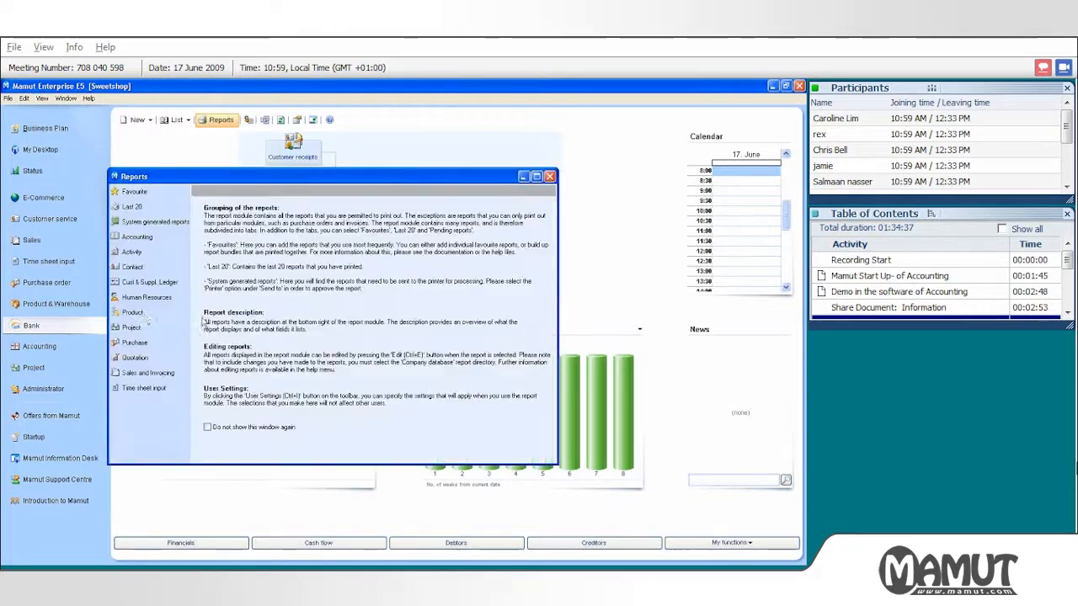
left_click(138, 238)
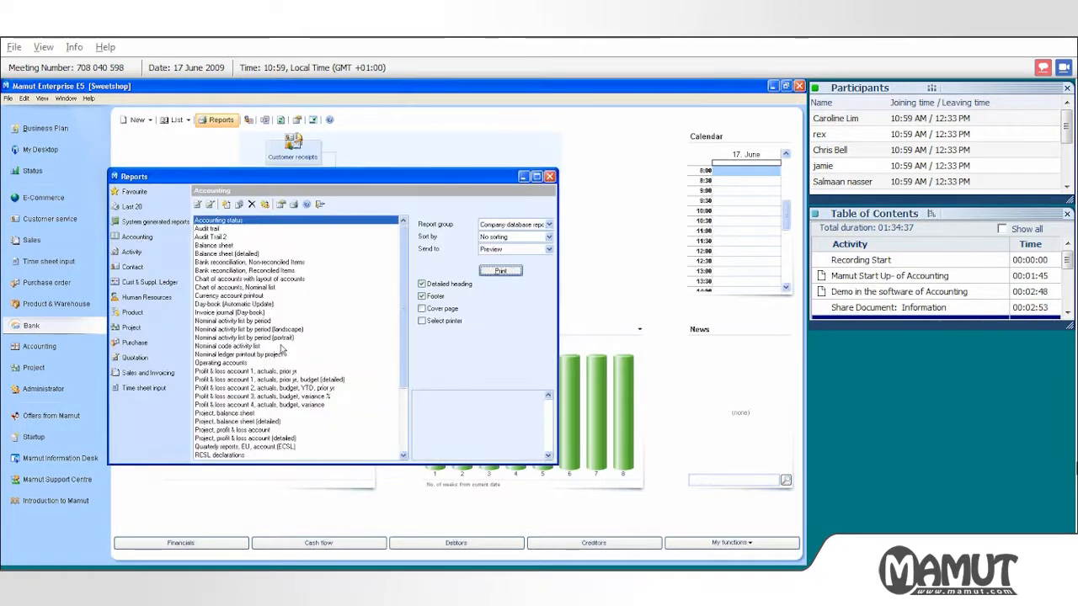
scroll(402, 337, "down", 1)
scroll(404, 350, "down", 3)
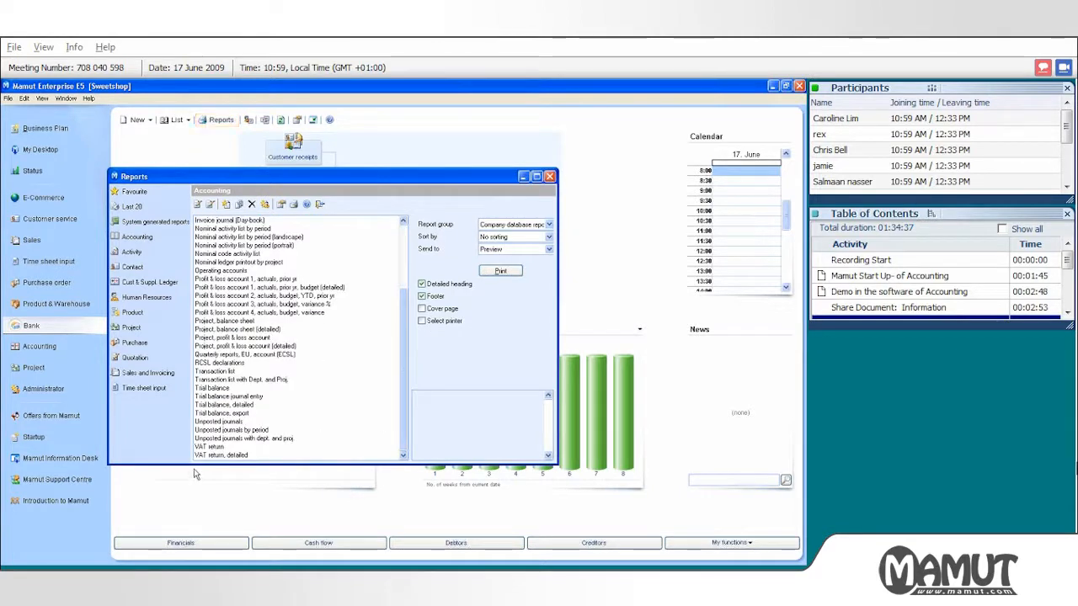
left_click(212, 446)
left_click(502, 271)
left_click(373, 374)
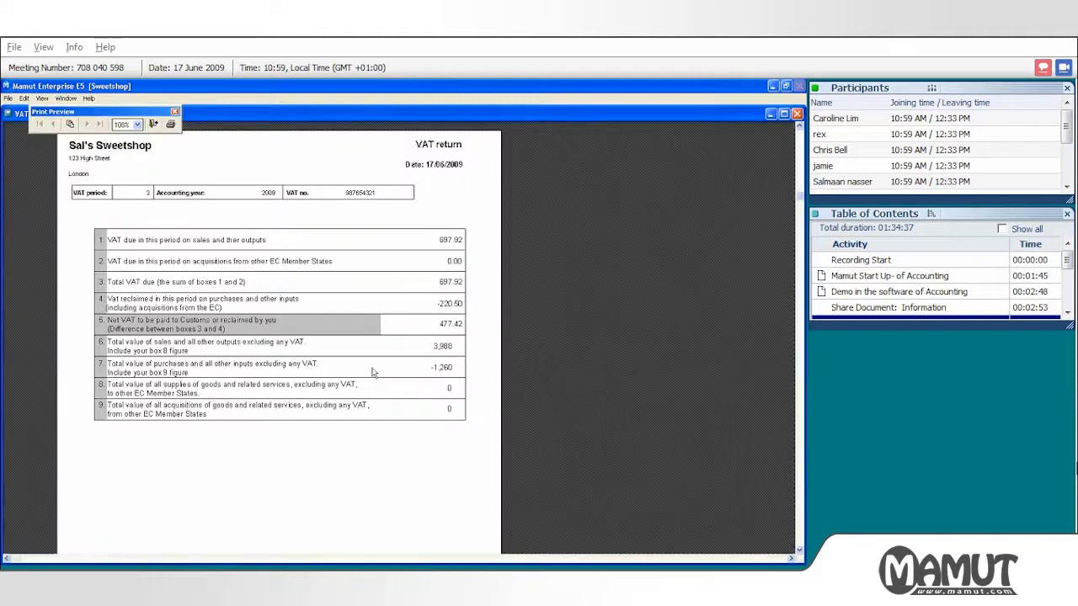
left_click(179, 393)
left_click(362, 253)
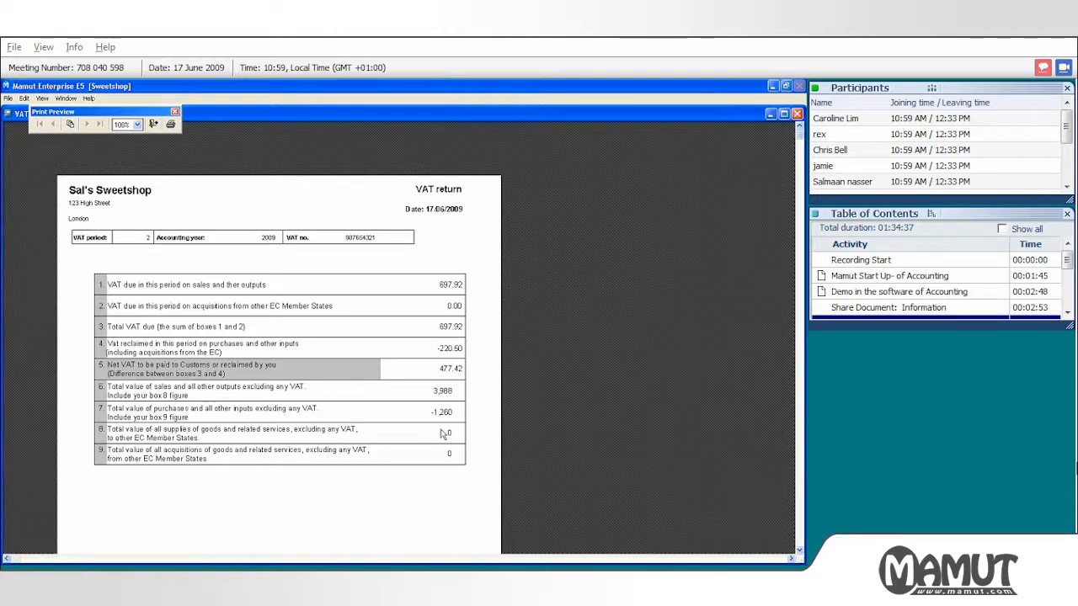
left_click(153, 125)
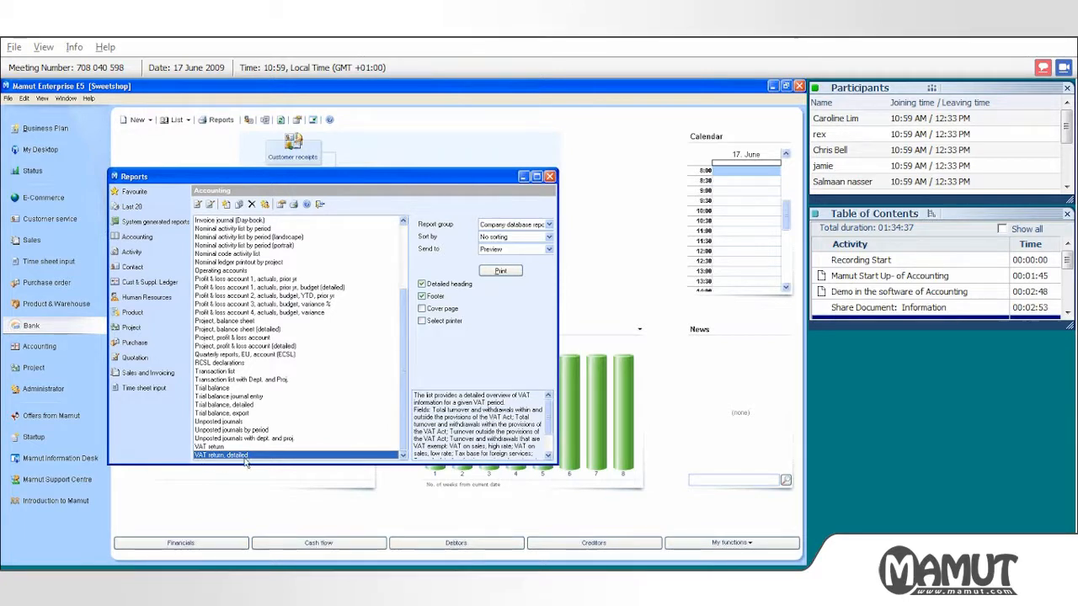
Step: Preview the detailed VAT return for period 2-2009 (April 2009 - June 2009), review its entries, and close the preview and report list
left_click(492, 272)
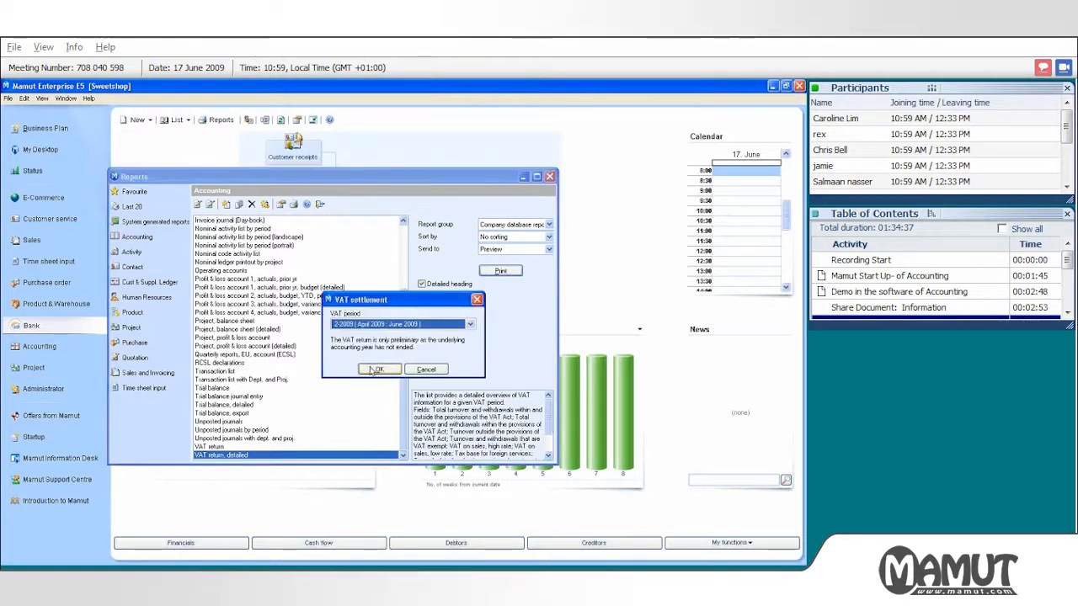
left_click(377, 368)
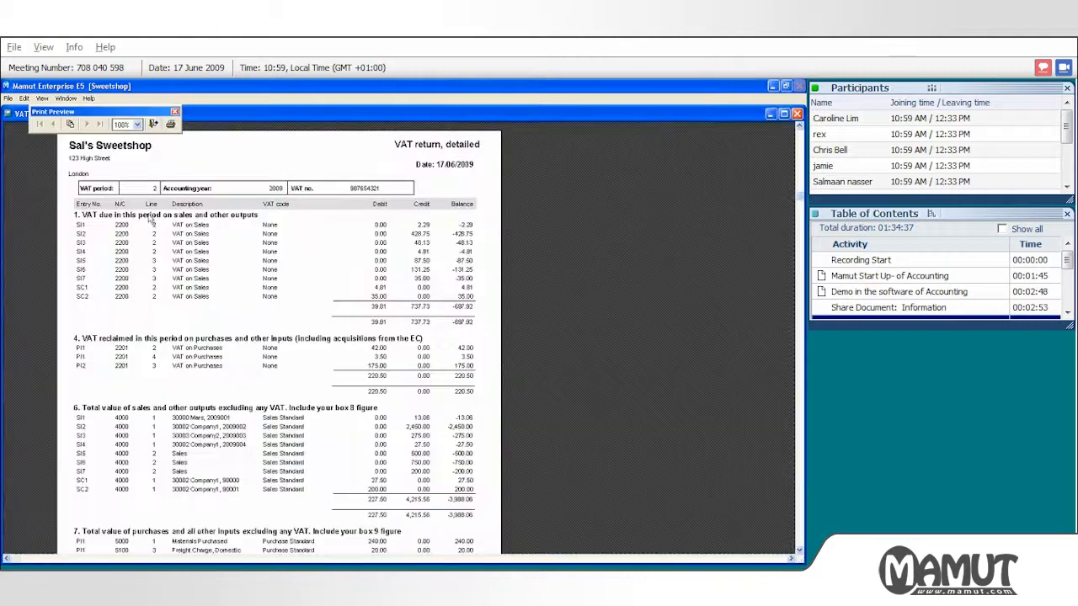
scroll(273, 362, "down", 2)
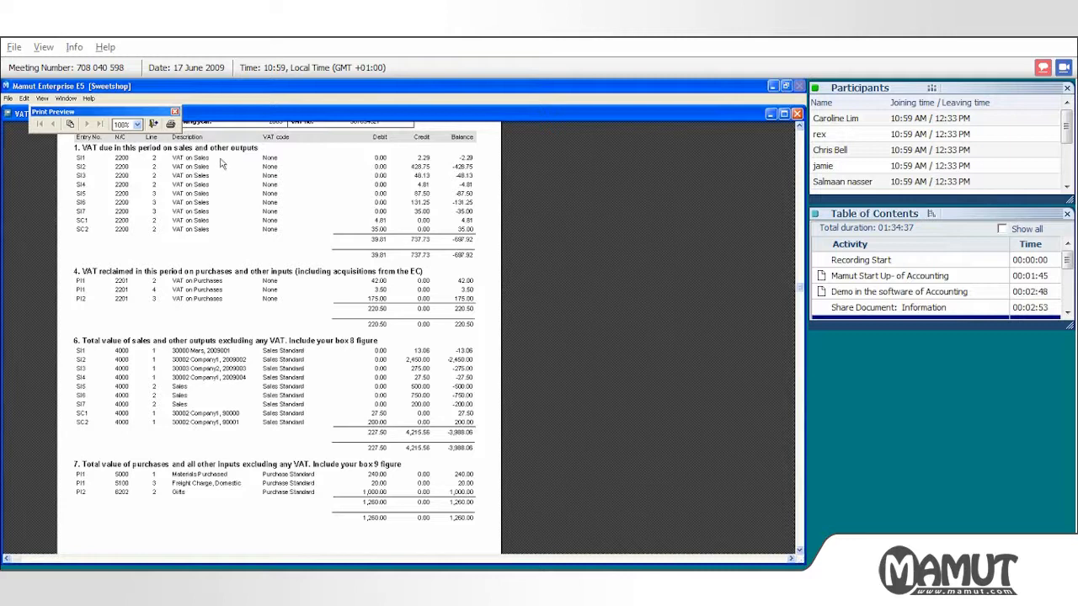
left_click(154, 124)
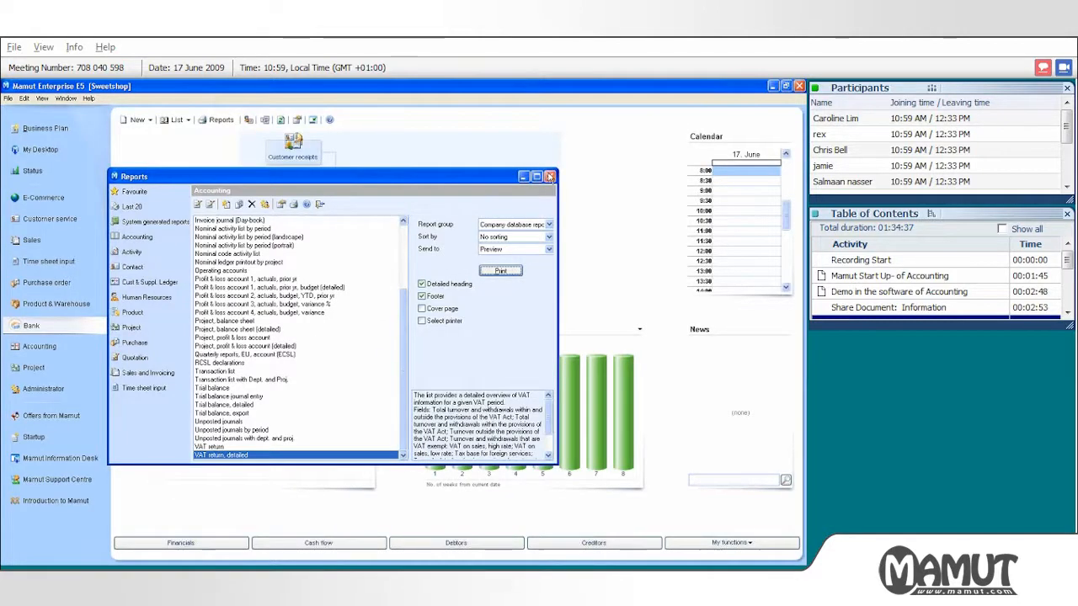
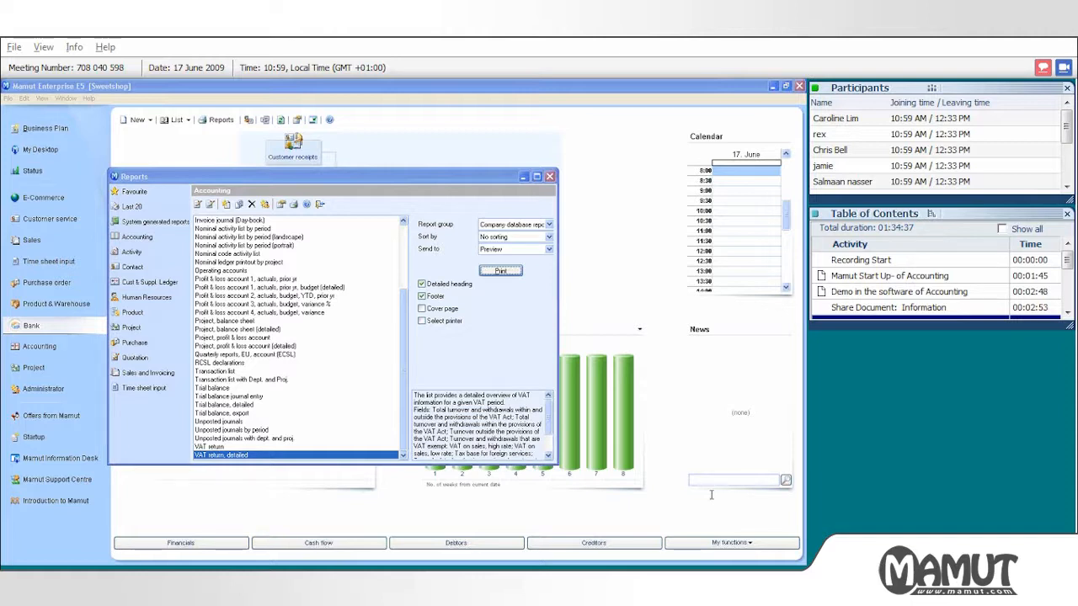
left_click(549, 177)
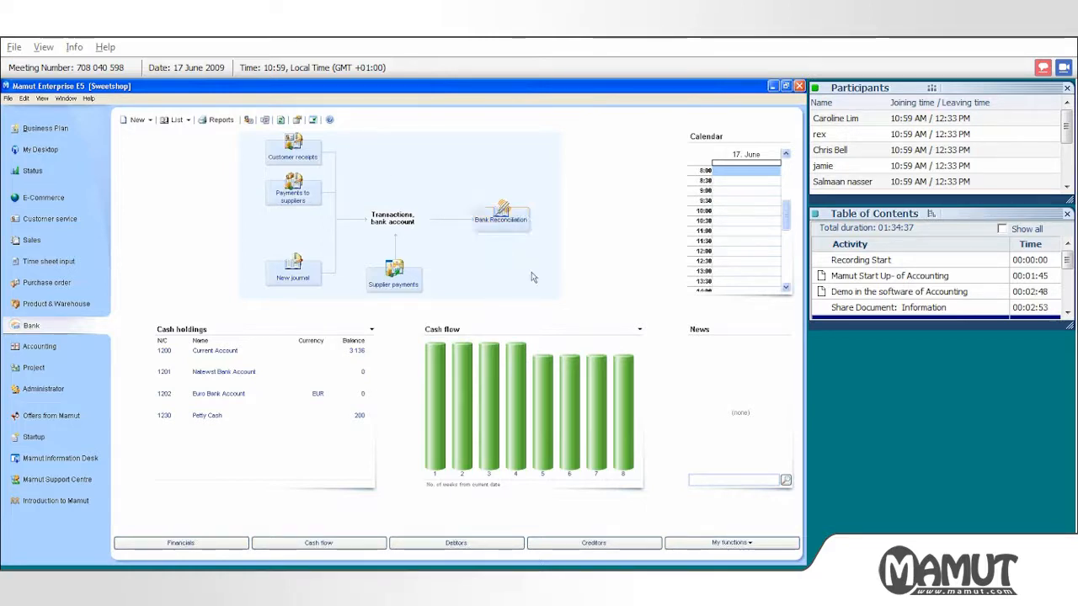
Step: Create a new bank reconciliation for nominal code 1200 Current Account
left_click(501, 230)
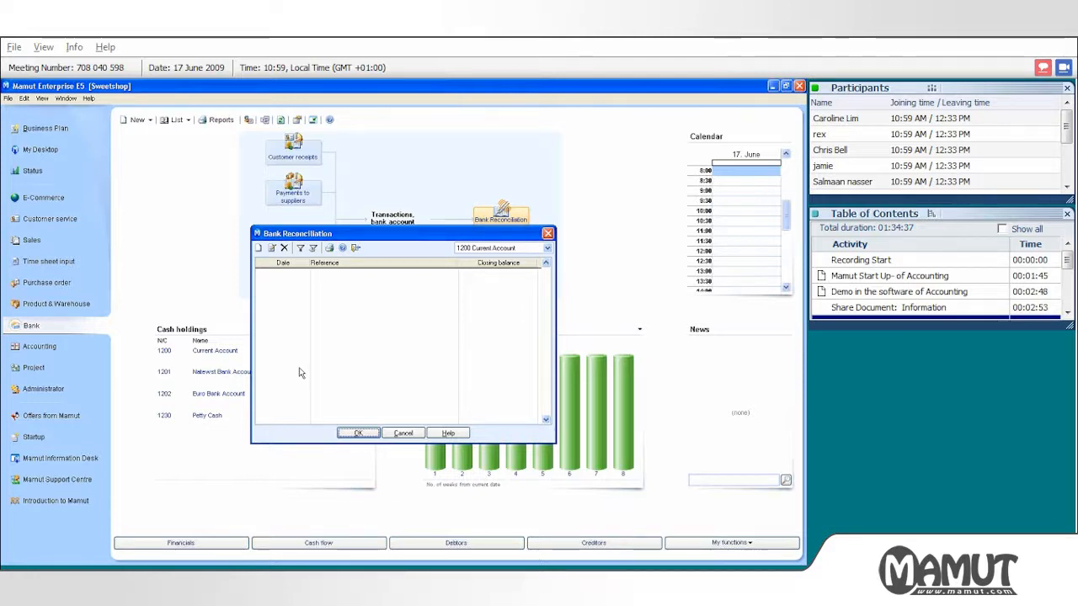
left_click(258, 250)
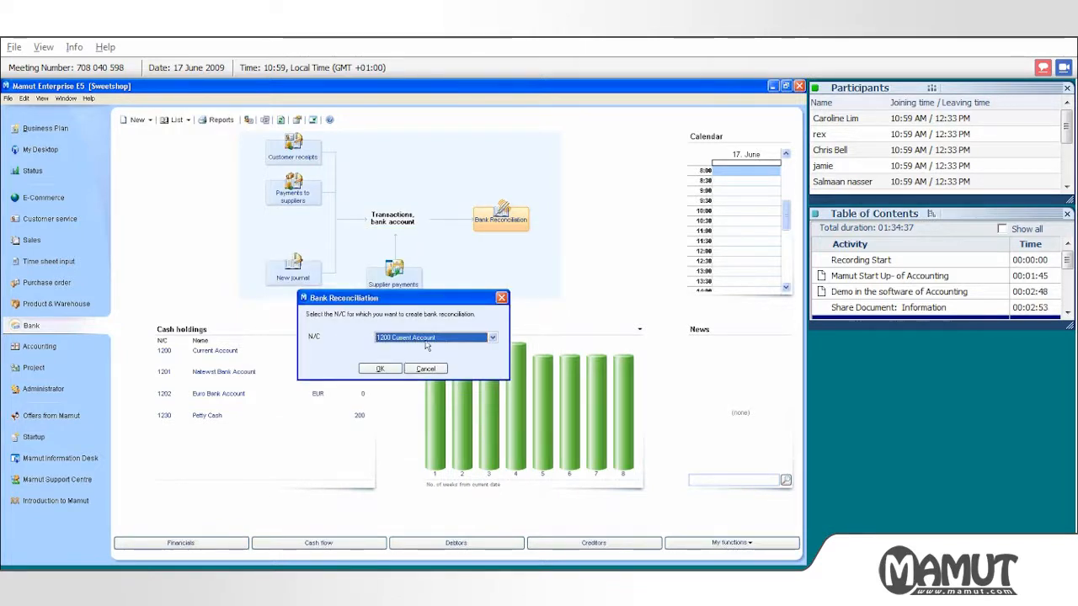
left_click(427, 341)
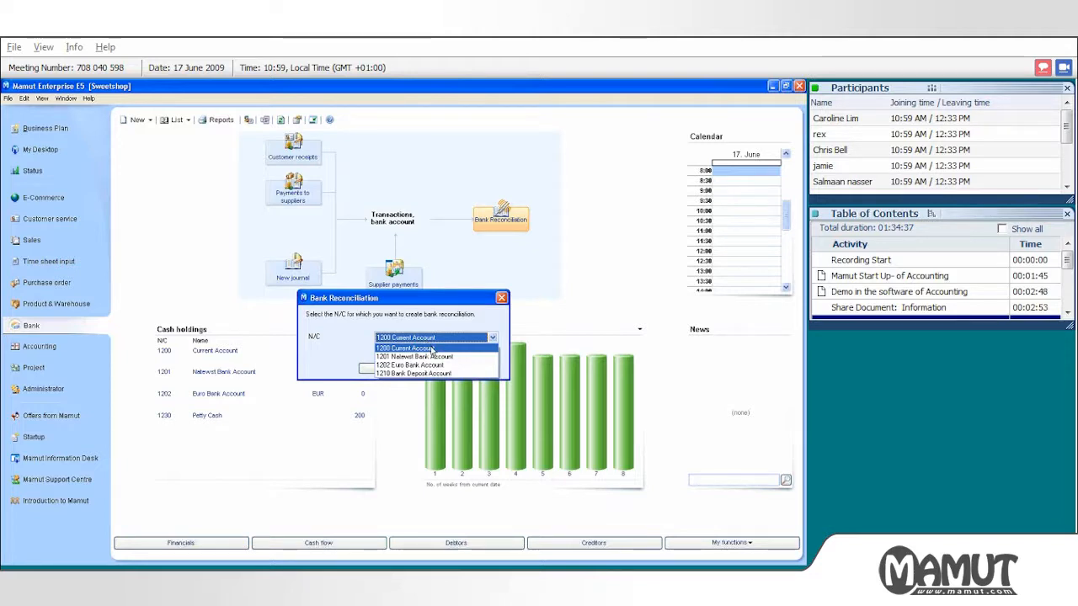
left_click(432, 348)
left_click(379, 368)
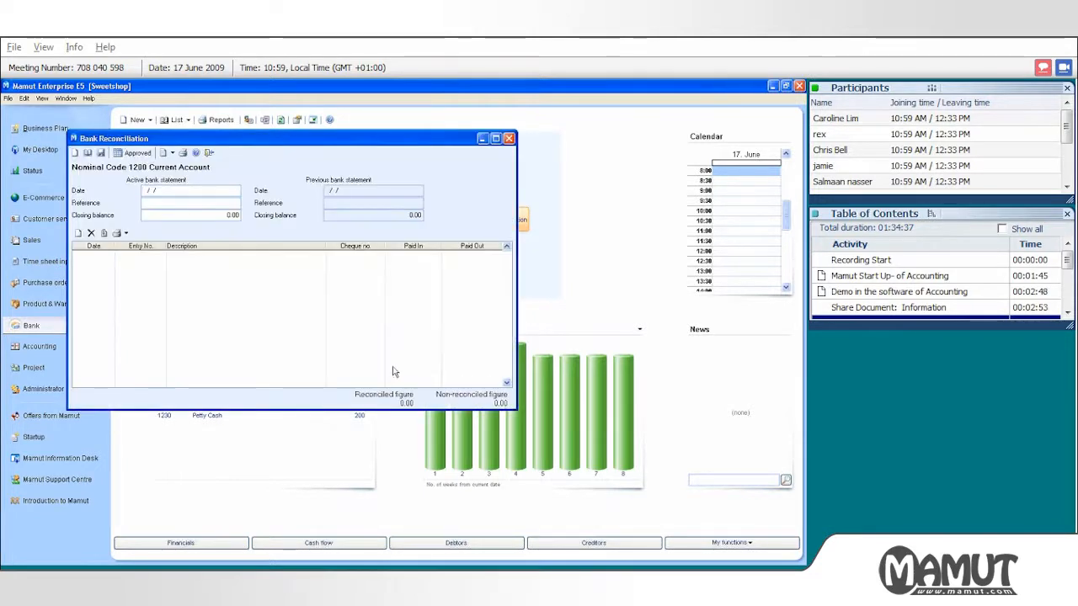
Step: Enter the active bank statement's date 11/06/2009, reference 12/05/06 - 11/06/09 and closing balance 8,465.00
left_click_drag(269, 141, 326, 159)
left_click(256, 207)
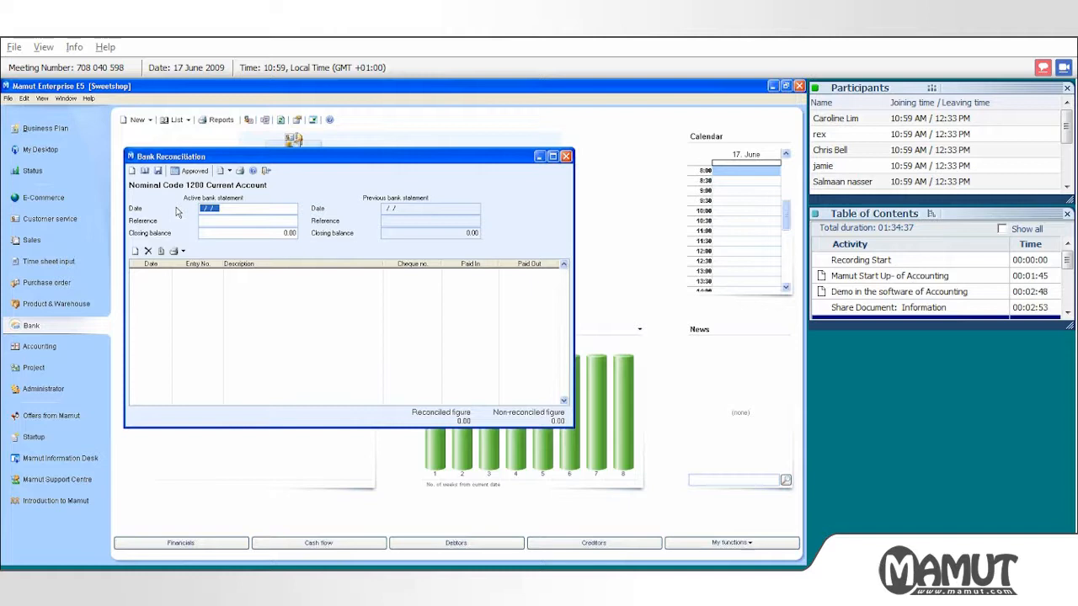
type("11/06/09")
key("Tab")
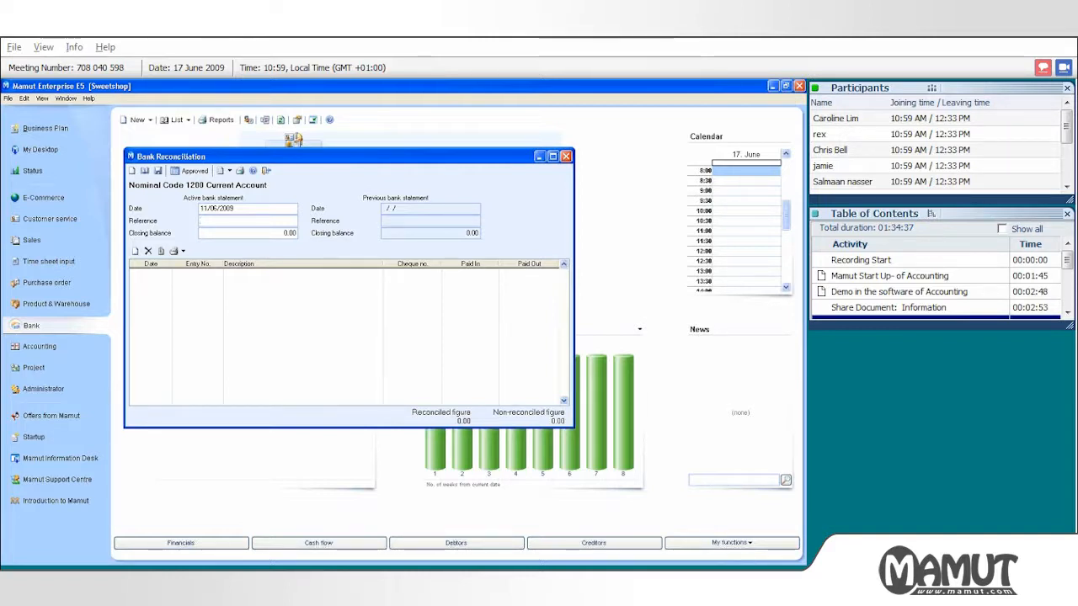
type("12/")
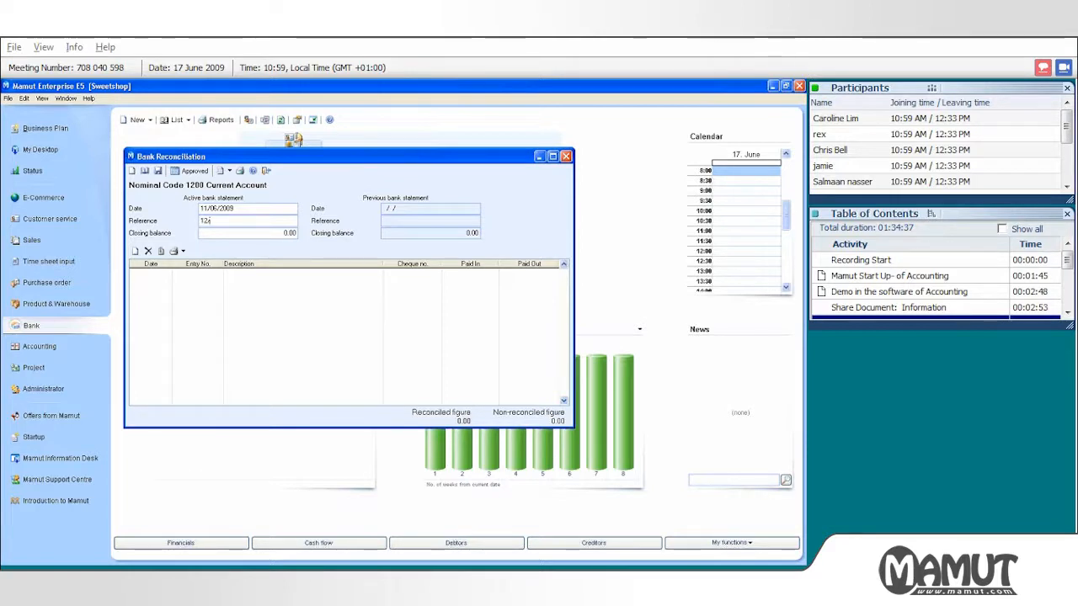
type("05/06")
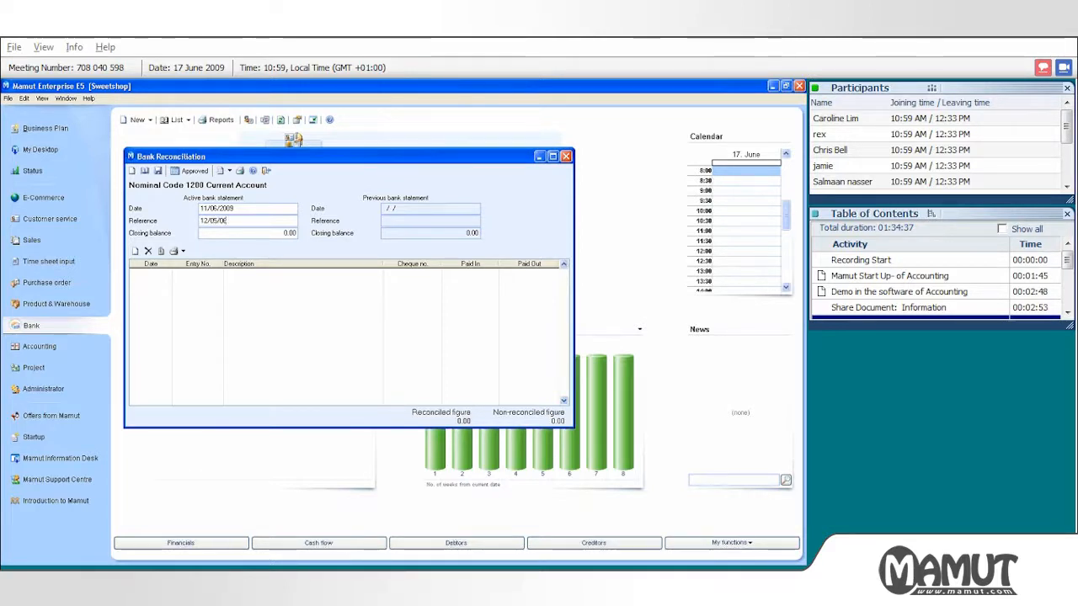
type(" - 11/0")
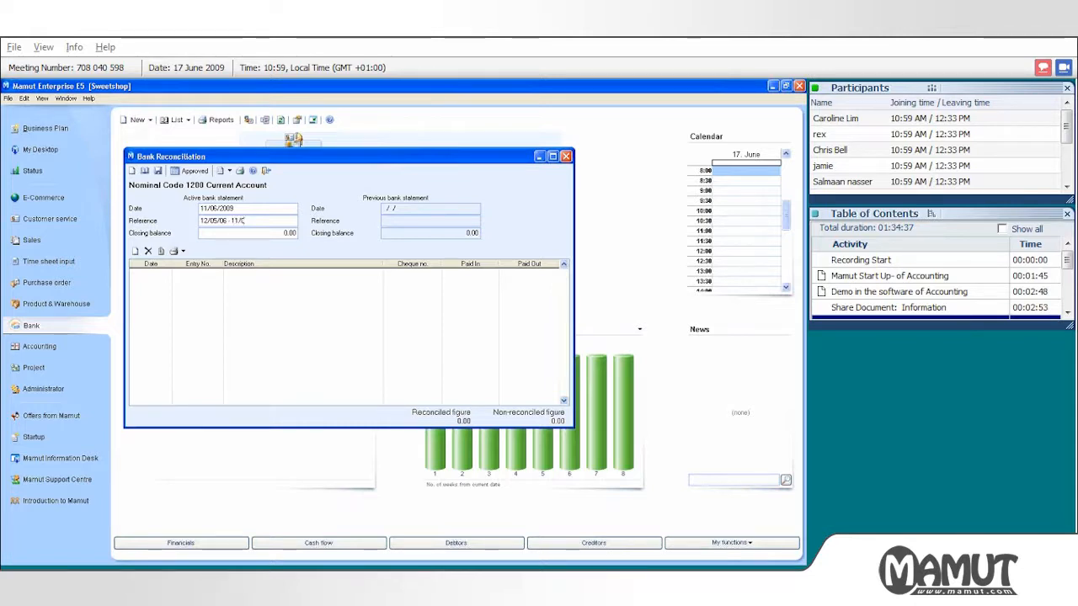
type("5/0")
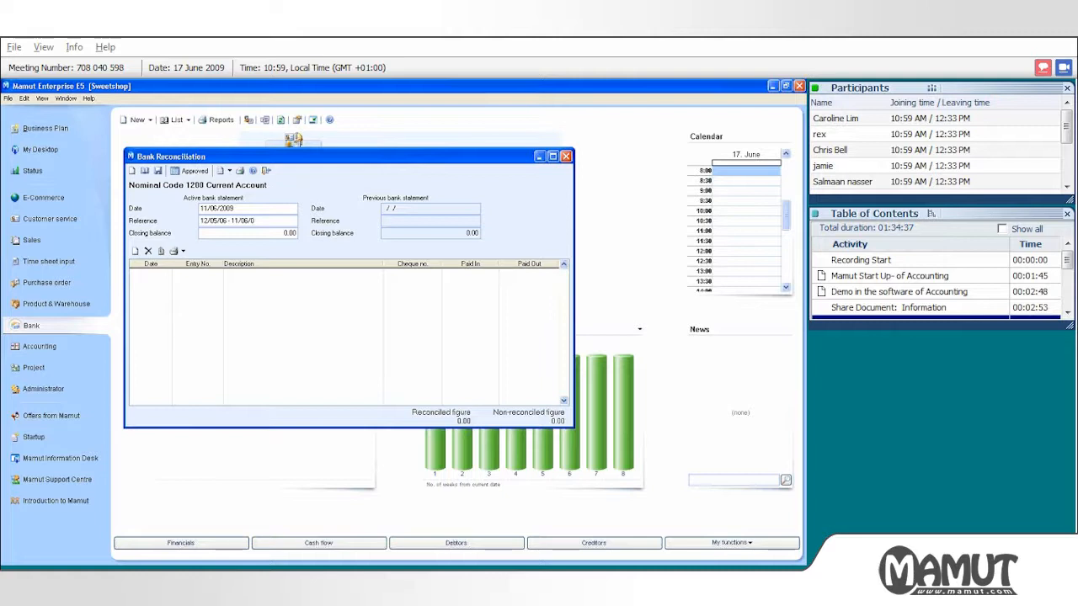
type("9")
key("Tab")
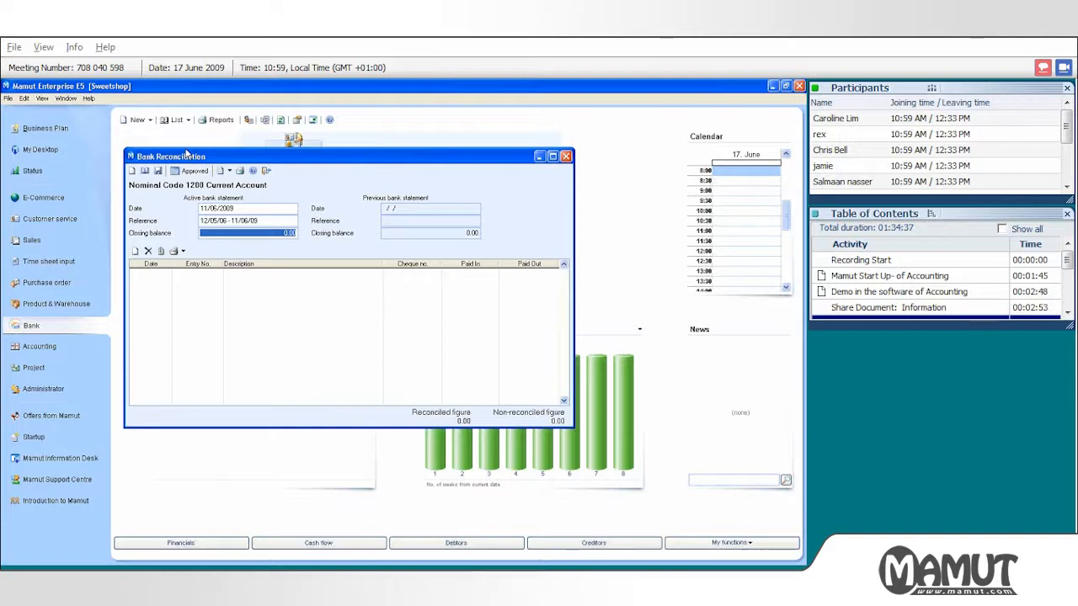
type("6.6")
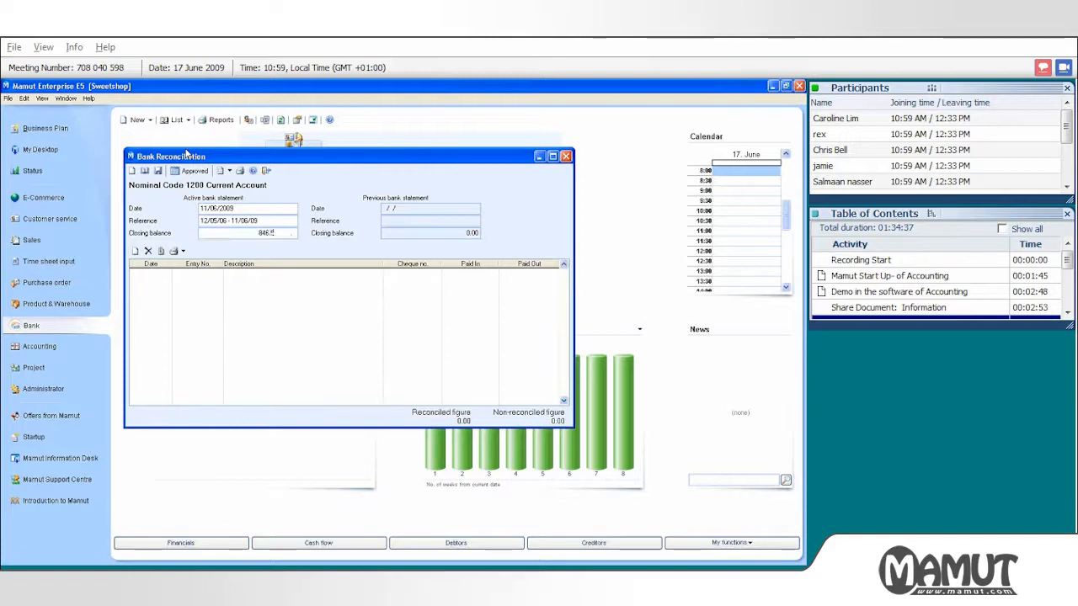
key("Tab")
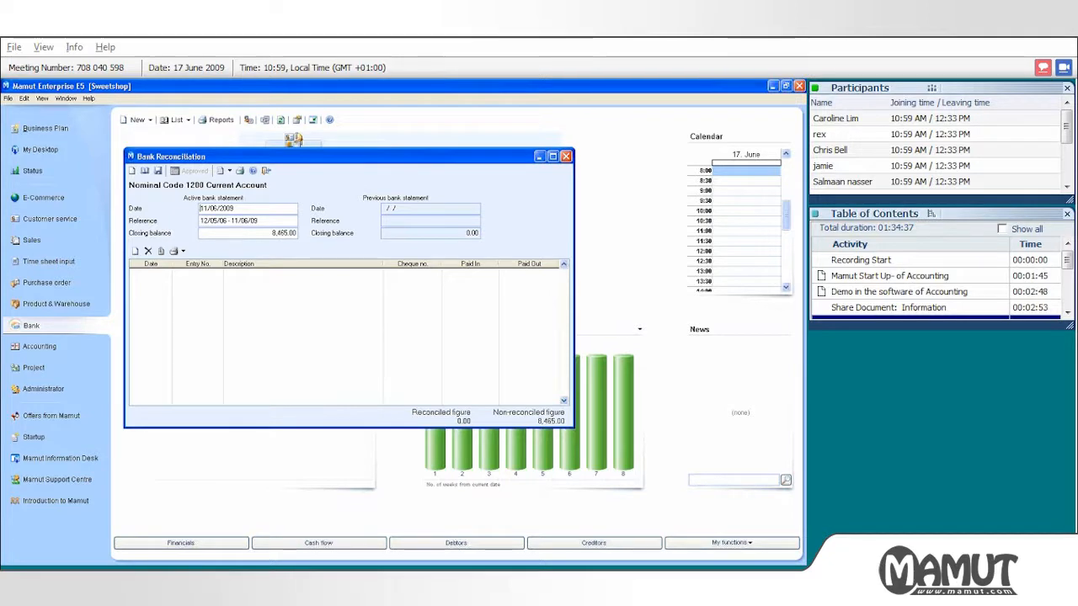
Step: Add entries PI3, three PI5 lines (10.00, 10.00 and 150.00), B1, B2 and PI4 to the 1200 Current Account reconciliation
left_click(136, 252)
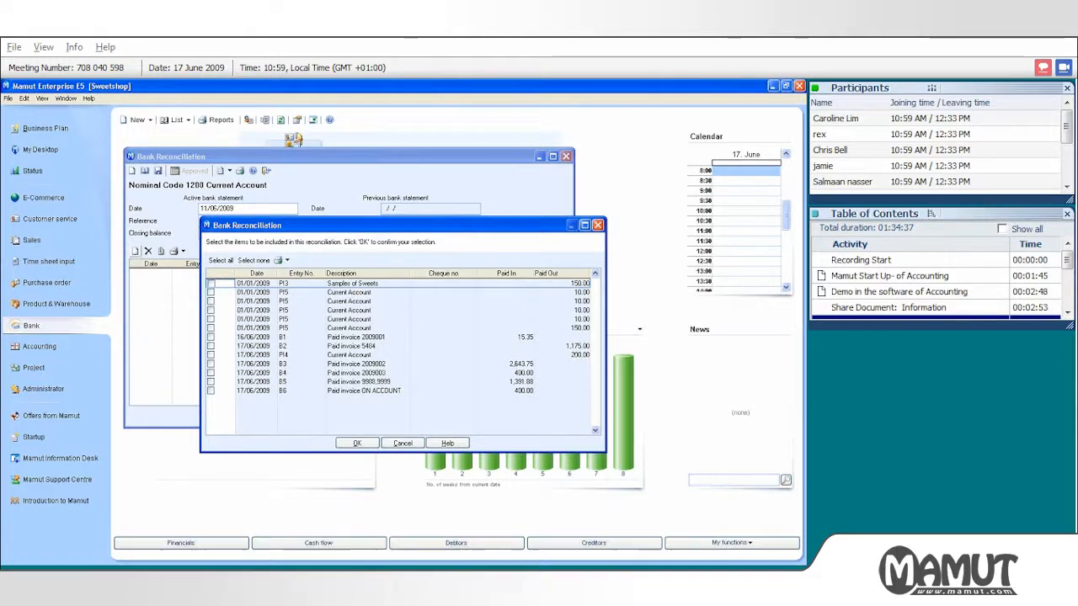
left_click(210, 284)
left_click(210, 292)
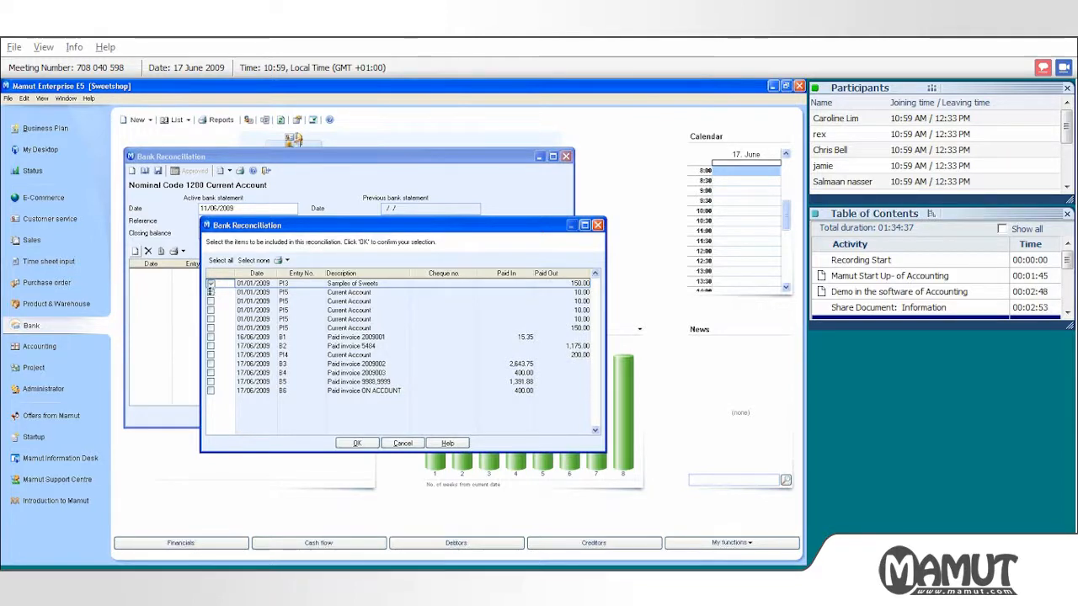
left_click(211, 310)
left_click(211, 328)
left_click(211, 337)
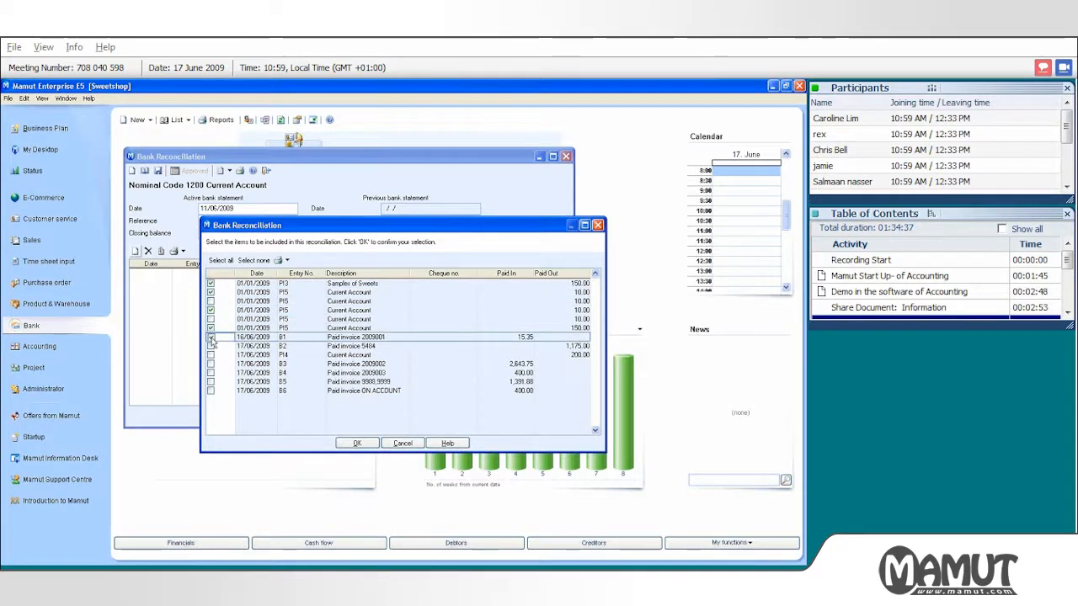
left_click(212, 347)
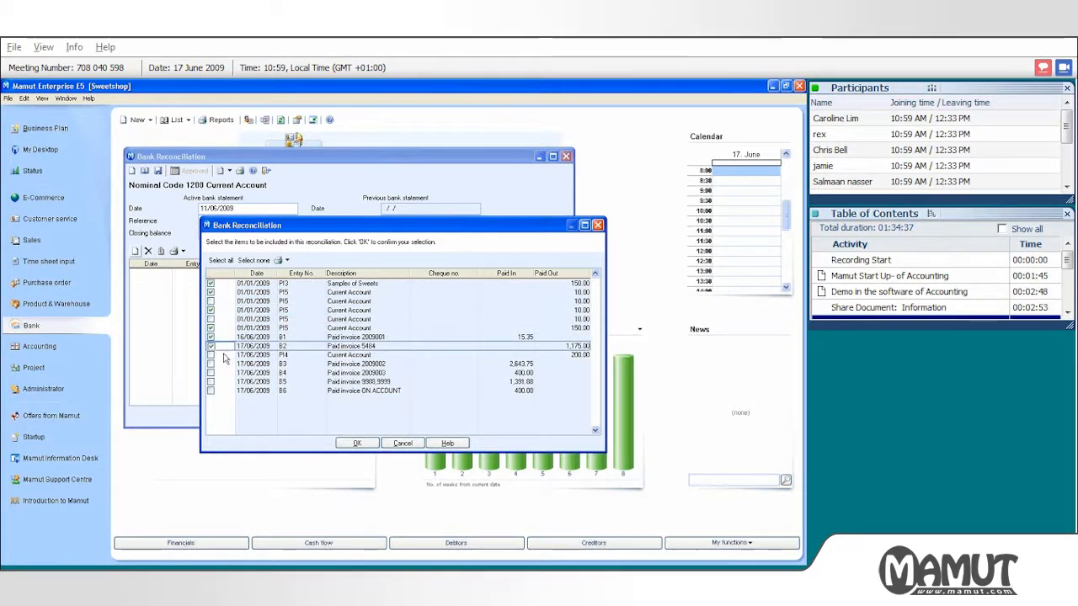
left_click(211, 354)
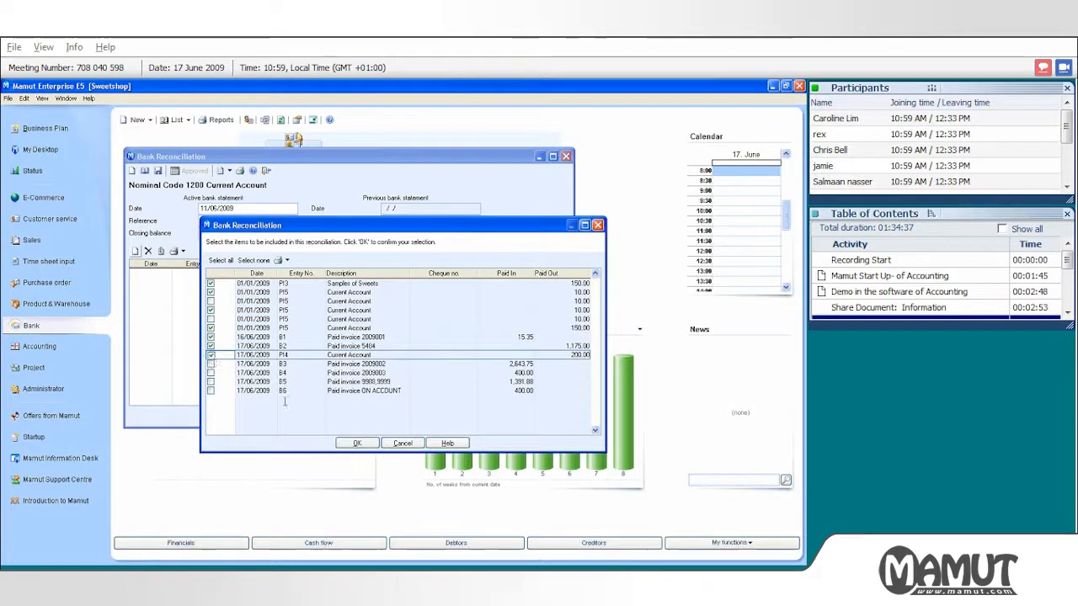
left_click(353, 444)
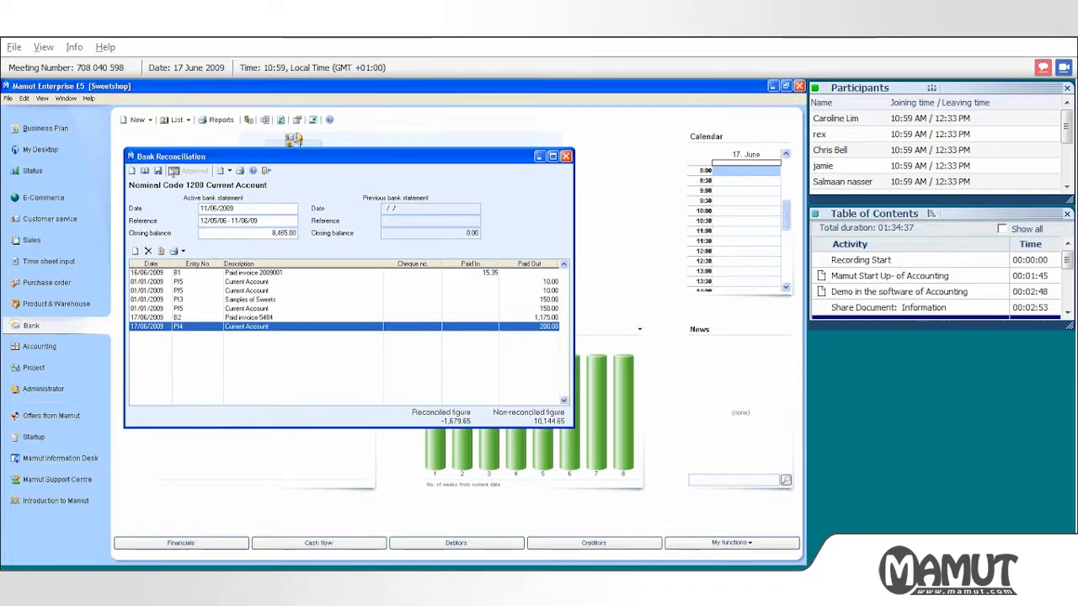
left_click_drag(171, 156, 223, 185)
left_click(592, 185)
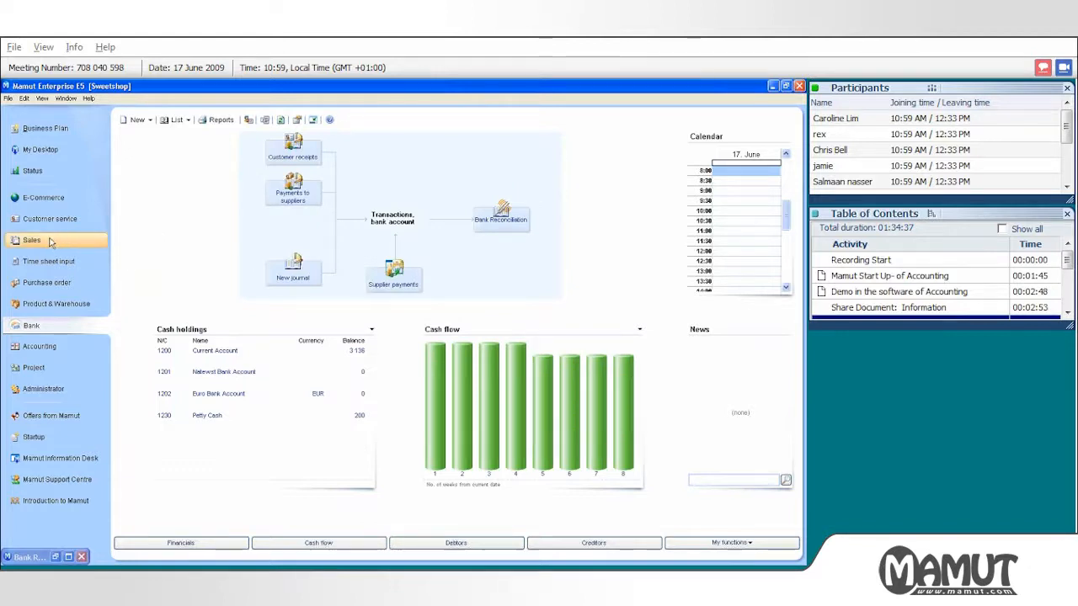
left_click(70, 557)
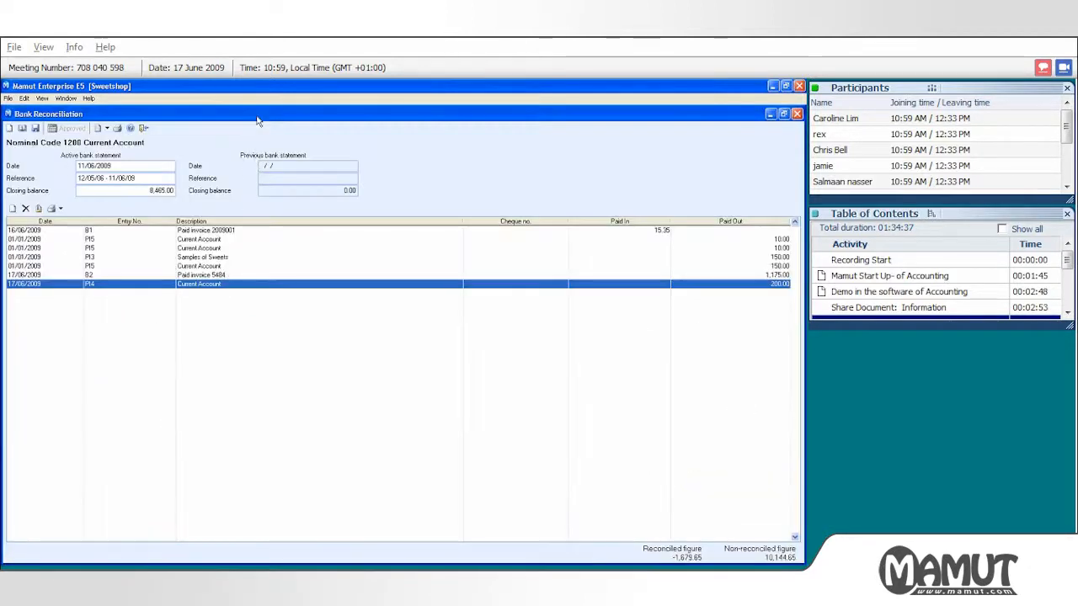
double_click(257, 114)
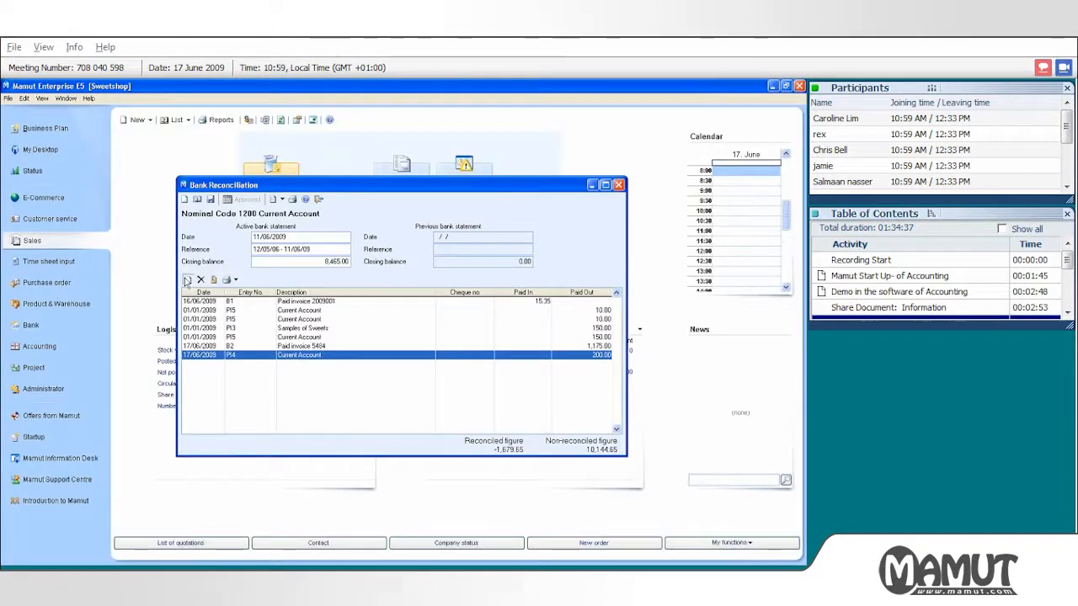
Step: Add entry B6, Paid invoice ON ACCOUNT, to the 1200 Current Account reconciliation
left_click(187, 280)
left_click(211, 327)
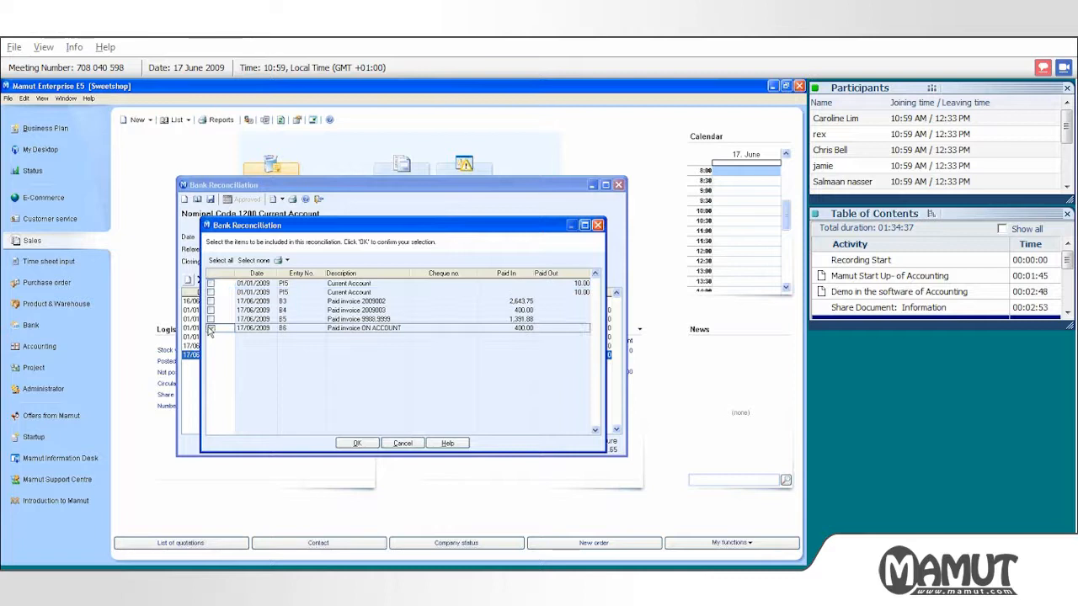
left_click(357, 443)
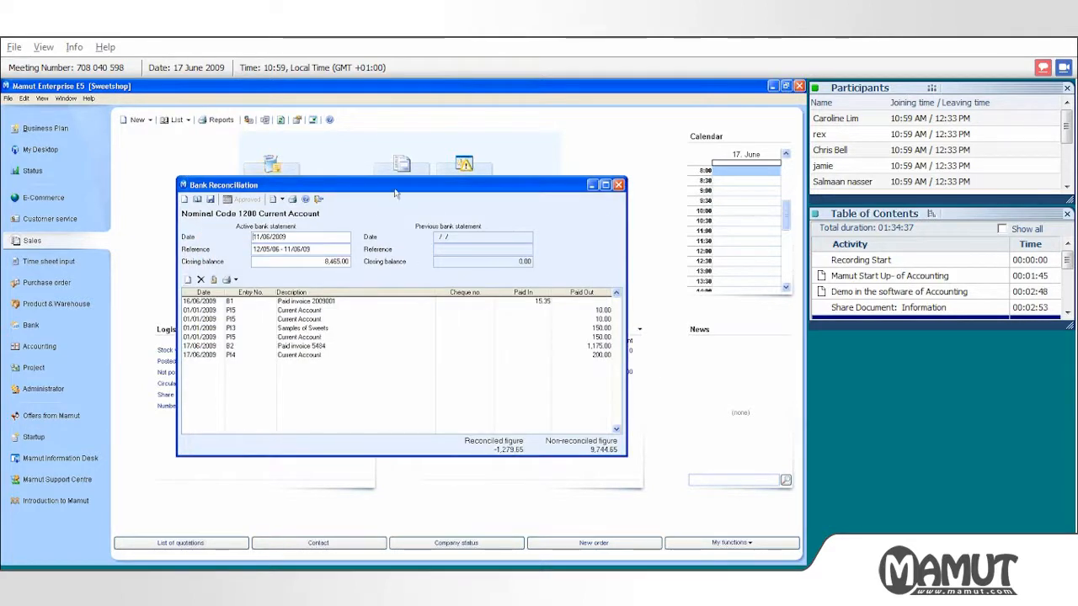
left_click_drag(336, 185, 278, 138)
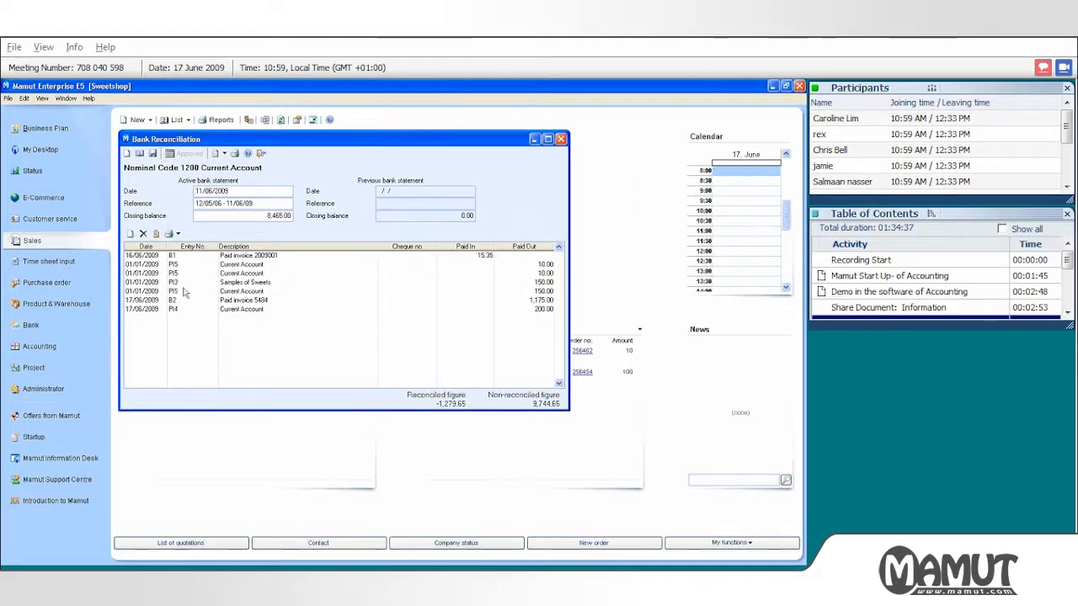
Step: Try to replace the active bank statement's closing balance with -1,279.65
left_click(244, 216)
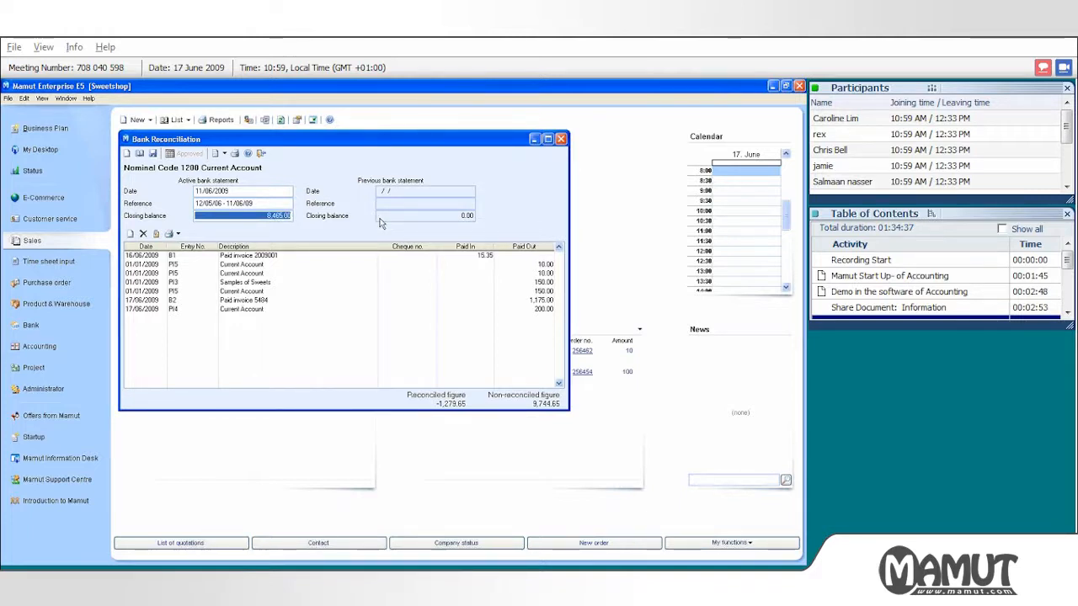
key("Delete")
key("Tab")
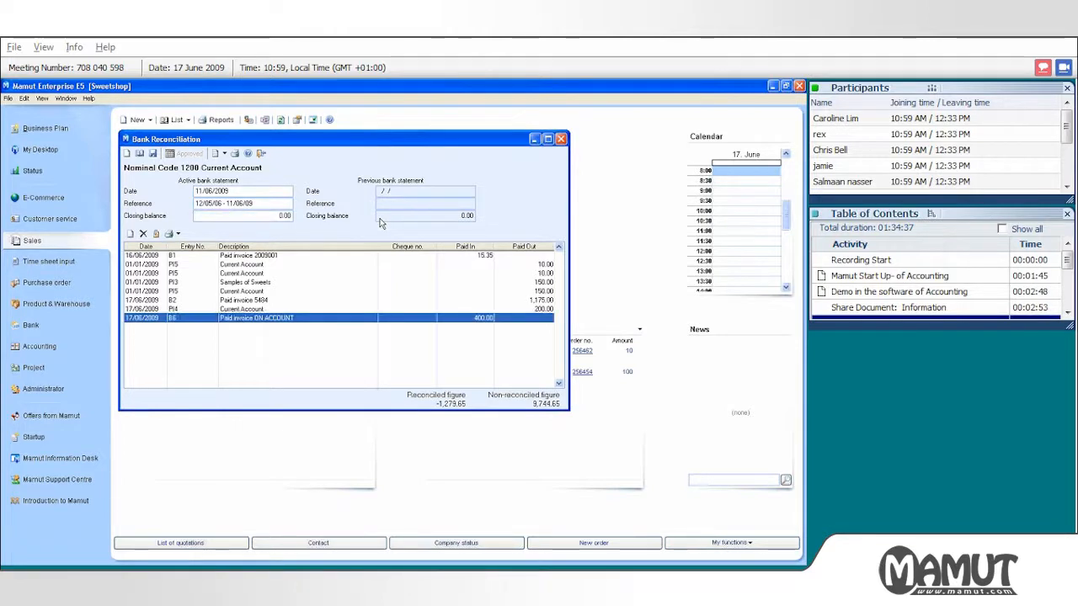
left_click(278, 216)
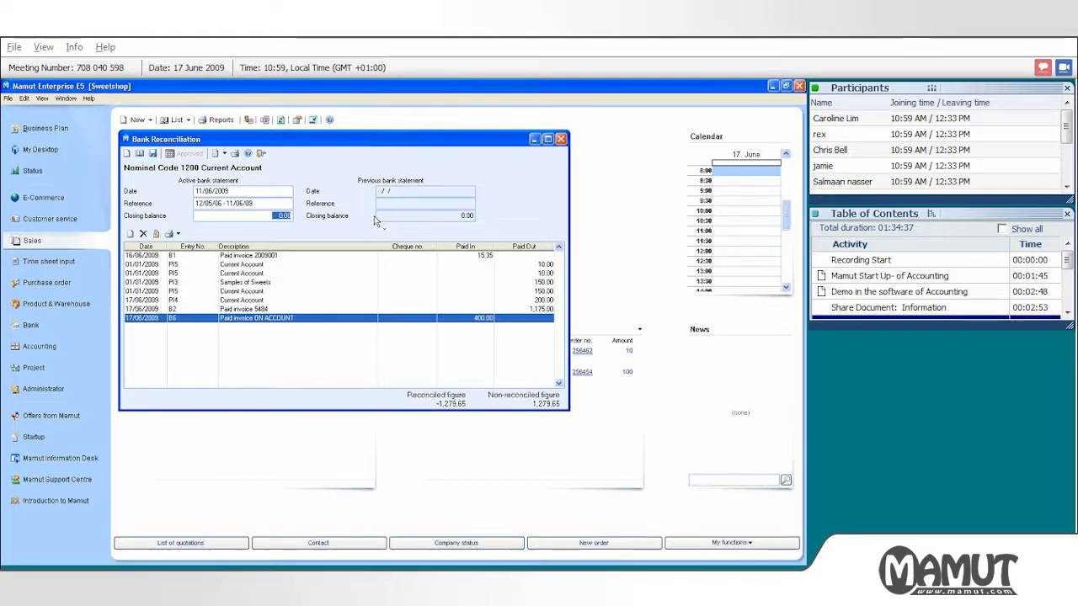
type("-1279.65")
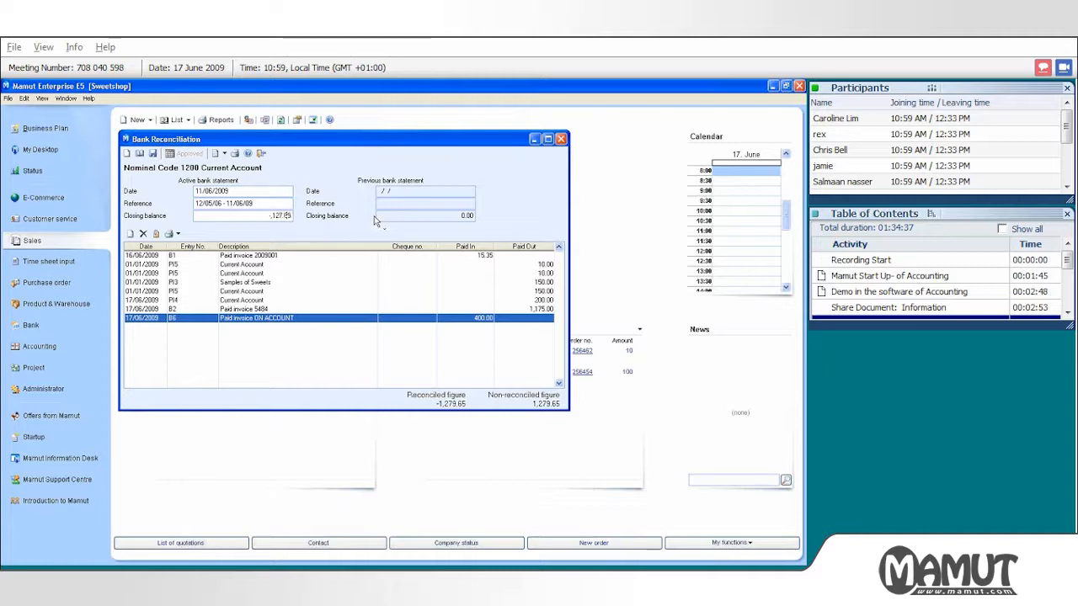
key("Tab")
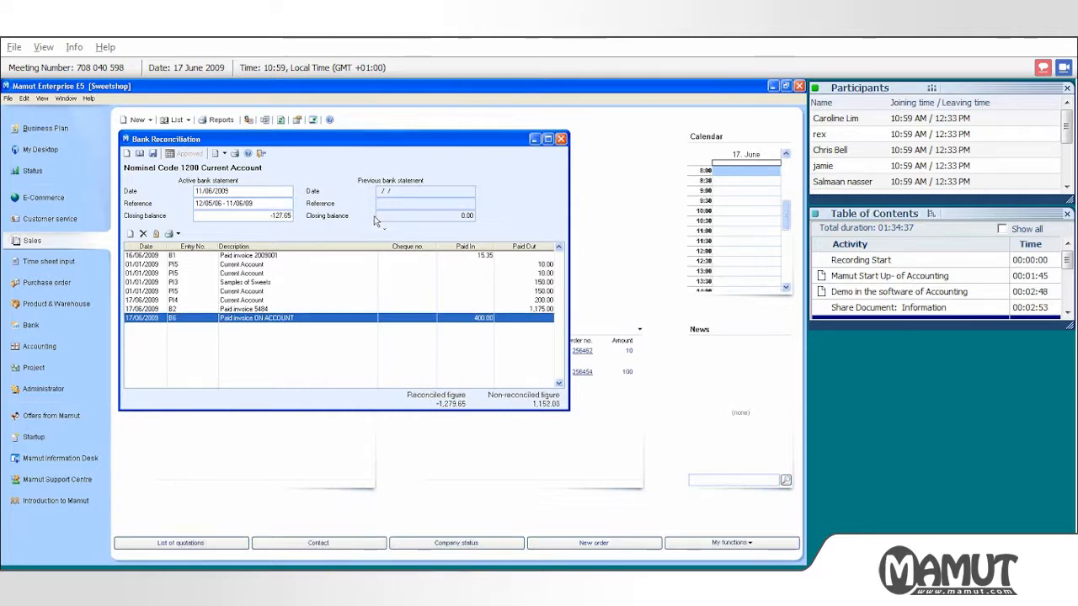
double_click(272, 216)
key("BackSpace")
key("Return")
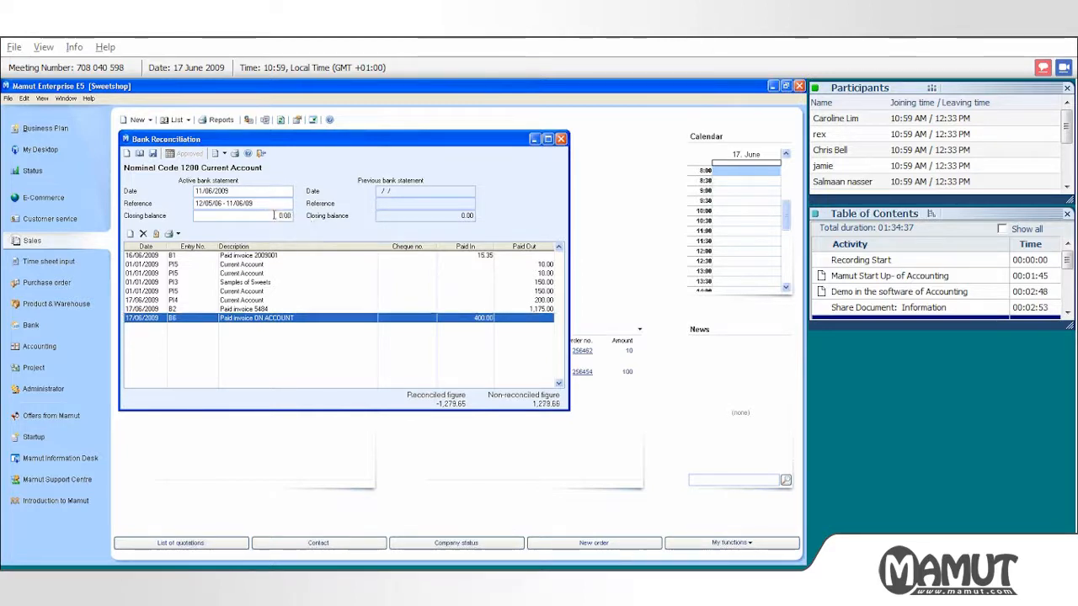
key("BackSpace")
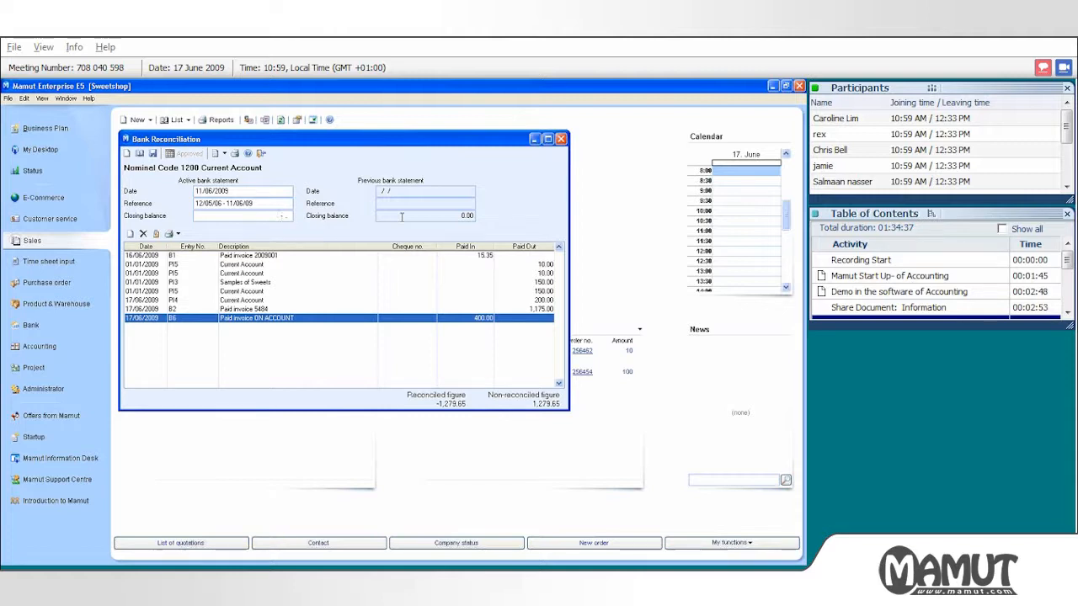
type("-1")
type("2.79")
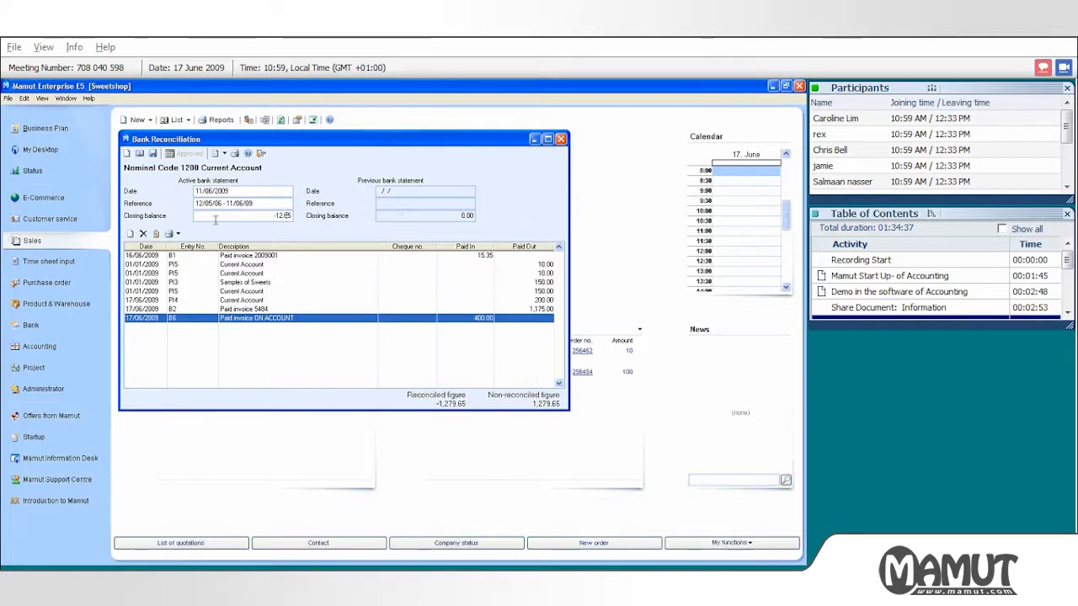
Step: Set the active bank statement's closing balance to -1,279.65
double_click(214, 218)
key("BackSpace")
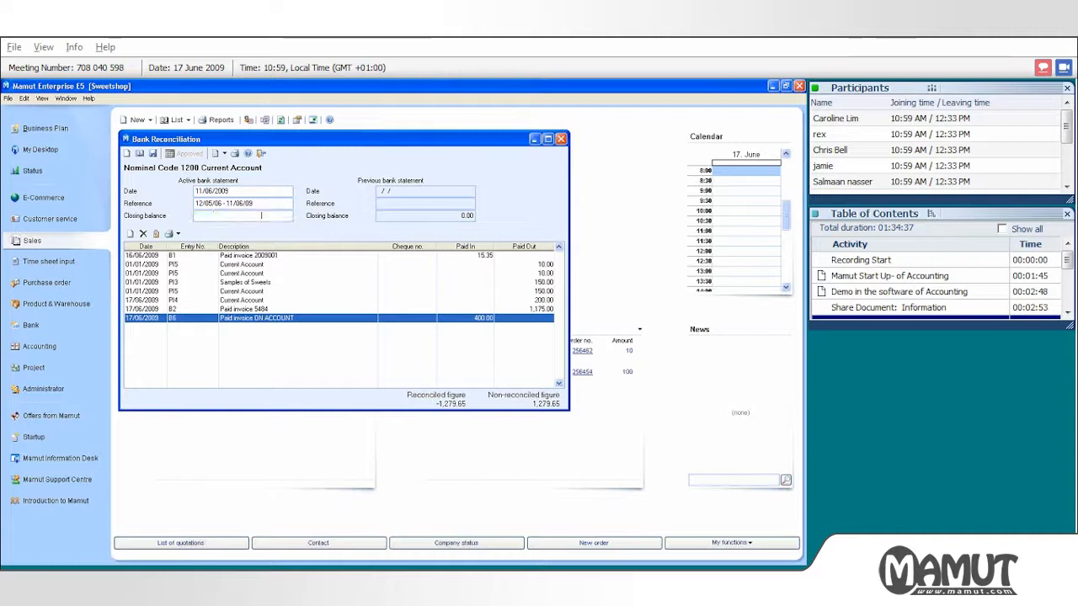
type("-1,279.65")
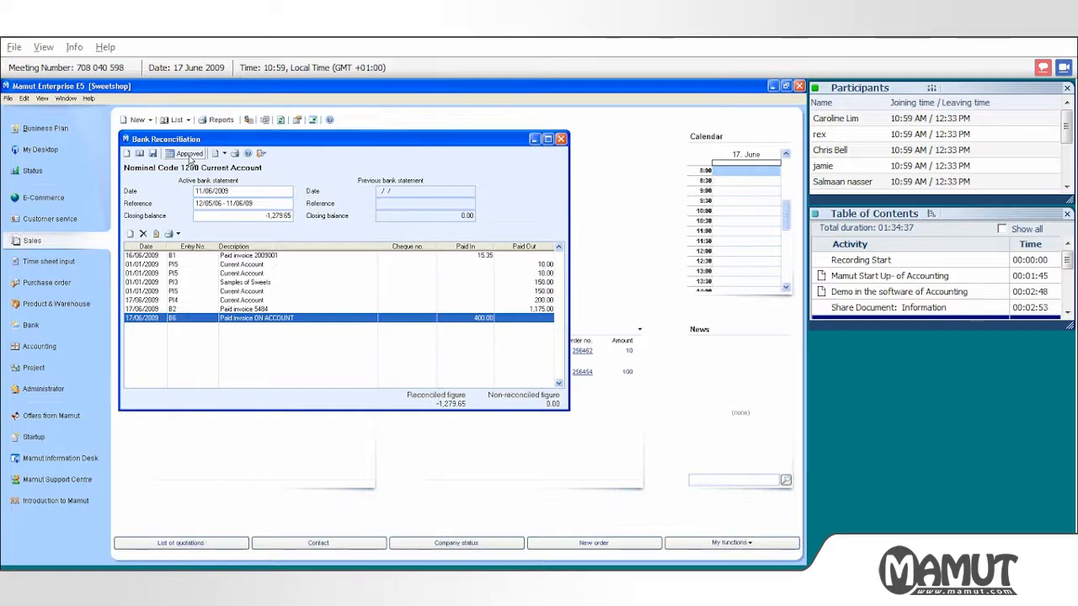
Step: Approve the bank reconciliation for the 1200 Current Account and close it
left_click(190, 154)
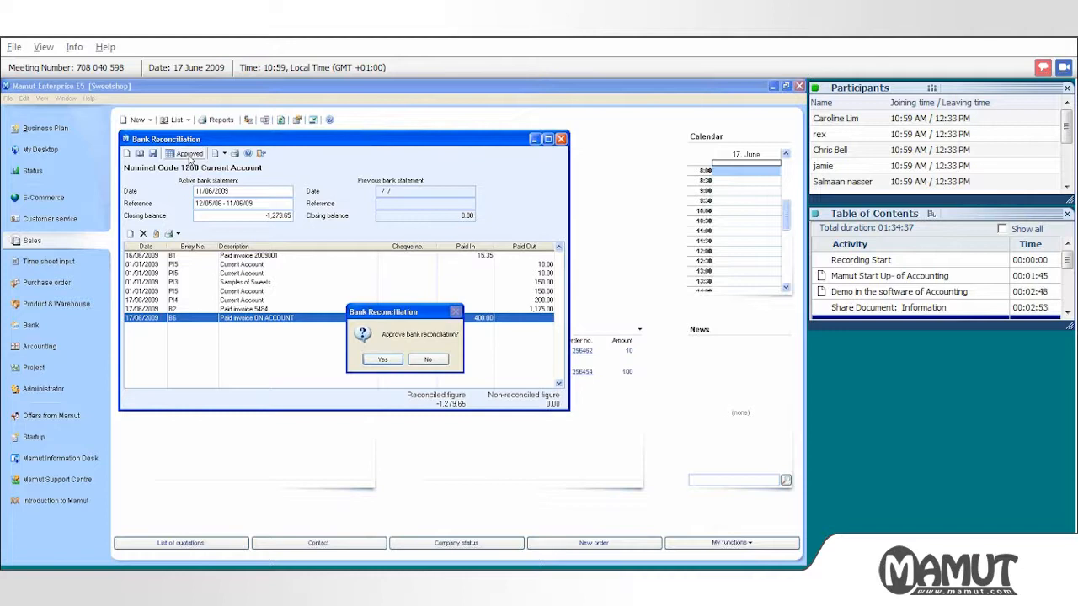
left_click(395, 359)
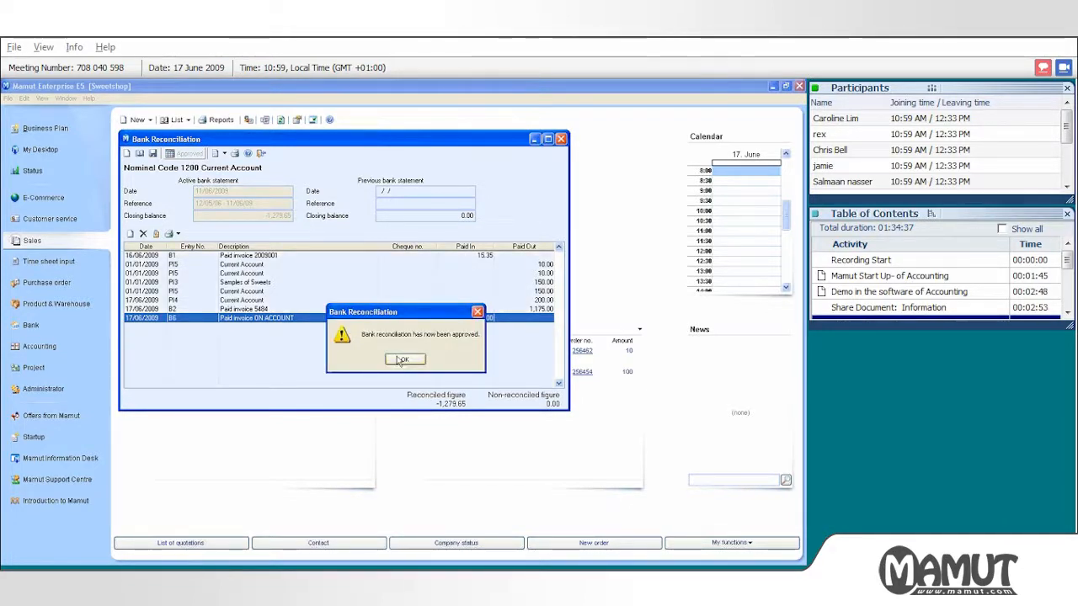
left_click(396, 358)
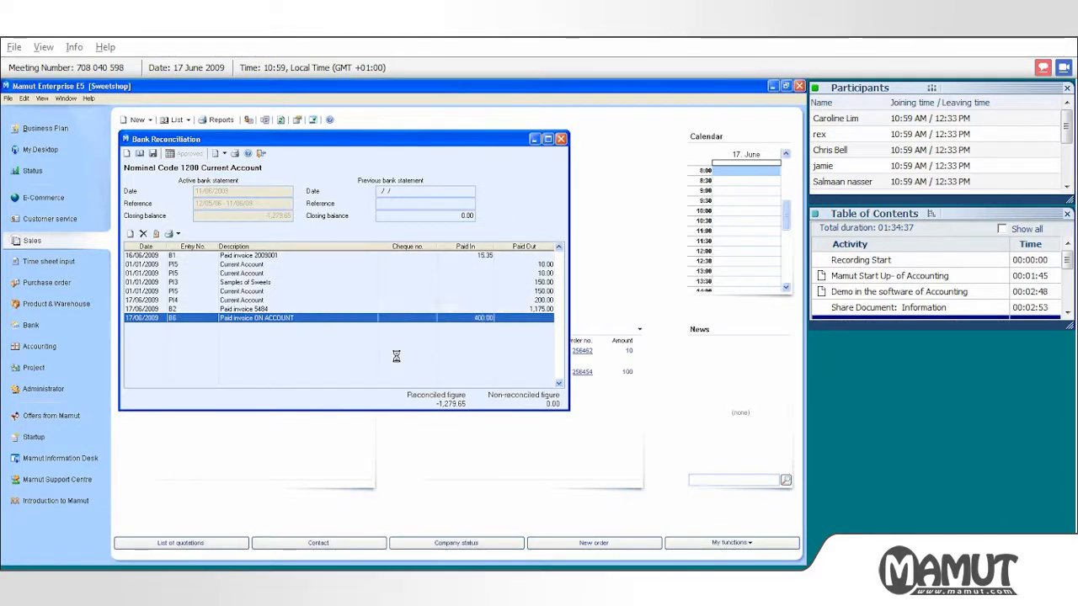
left_click(263, 154)
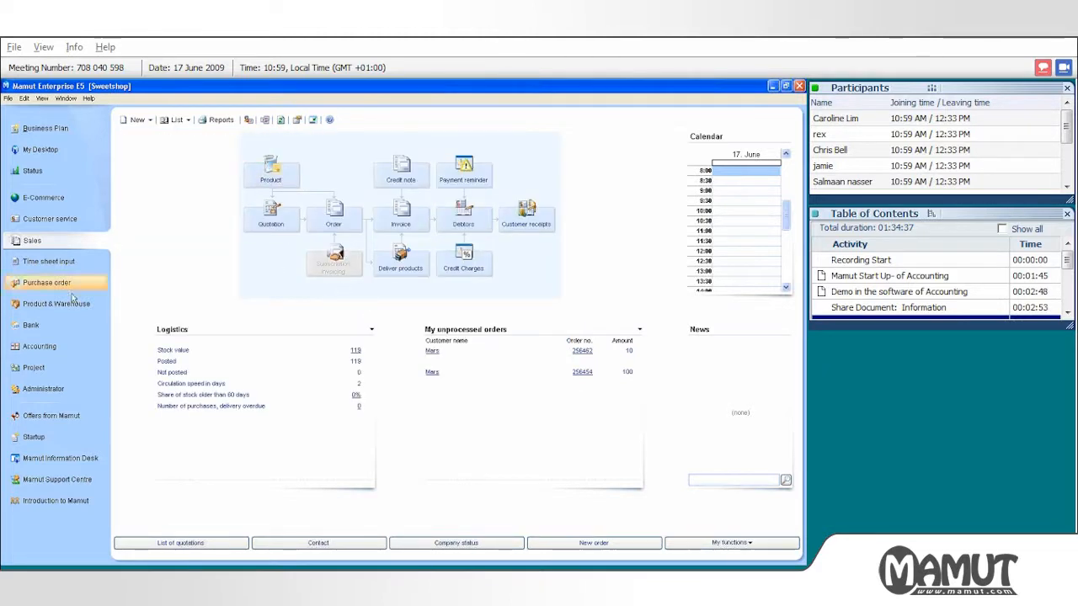
Step: Open another new reconciliation for 1200 Current Account, review the entries available for inclusion, and close it without adding any
left_click(51, 331)
left_click(501, 212)
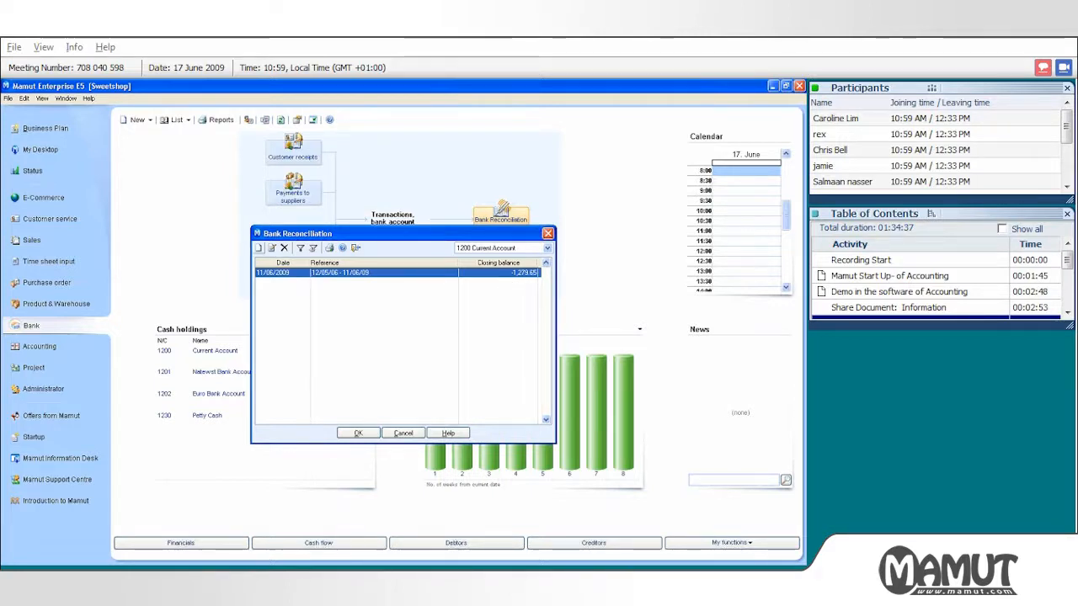
left_click(264, 250)
key("Return")
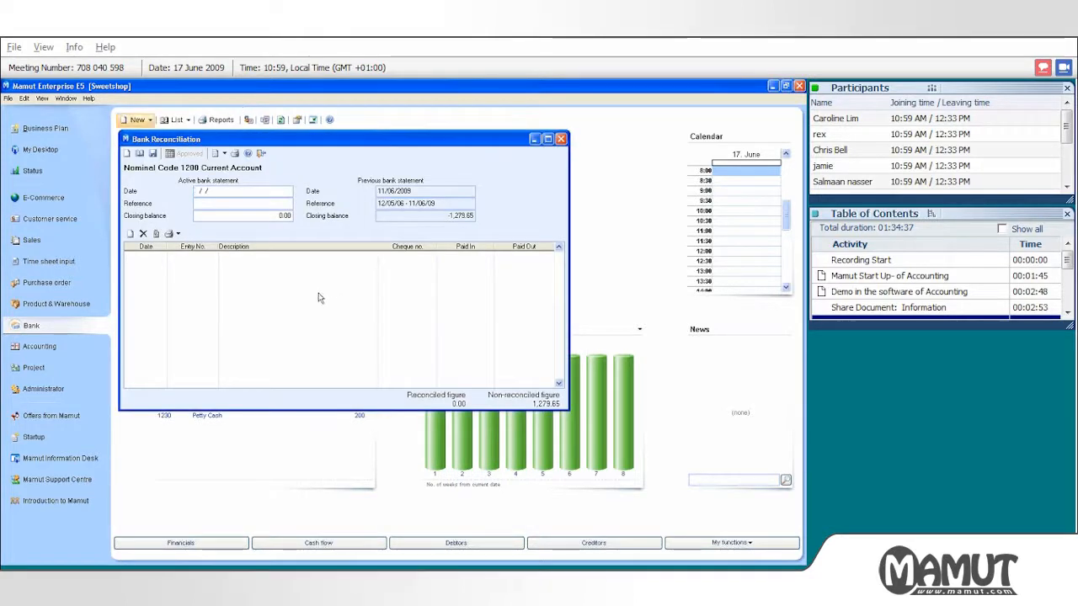
left_click(129, 234)
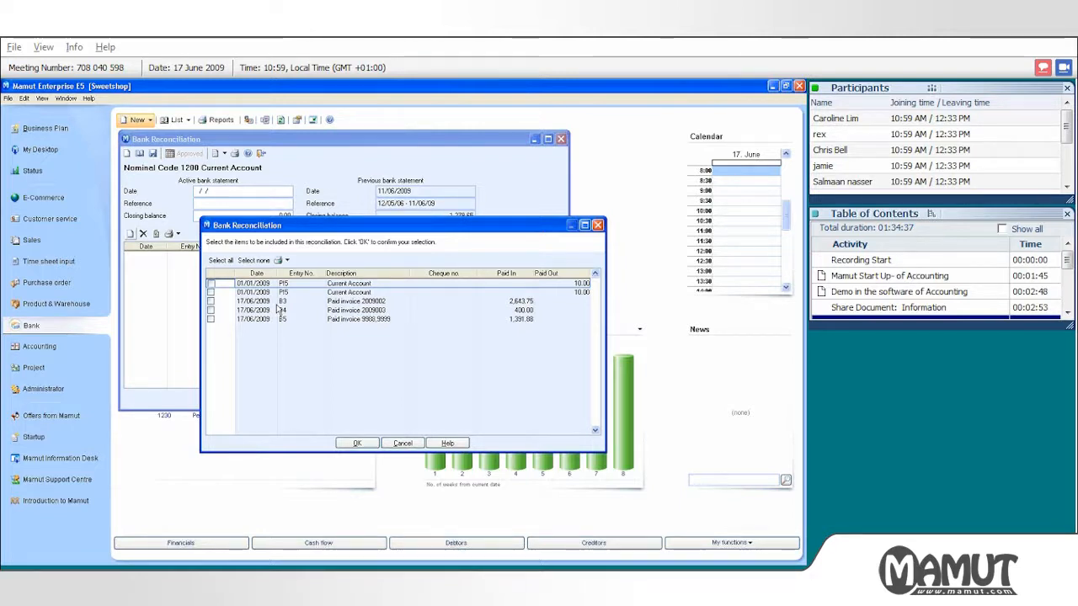
left_click(403, 443)
left_click(561, 139)
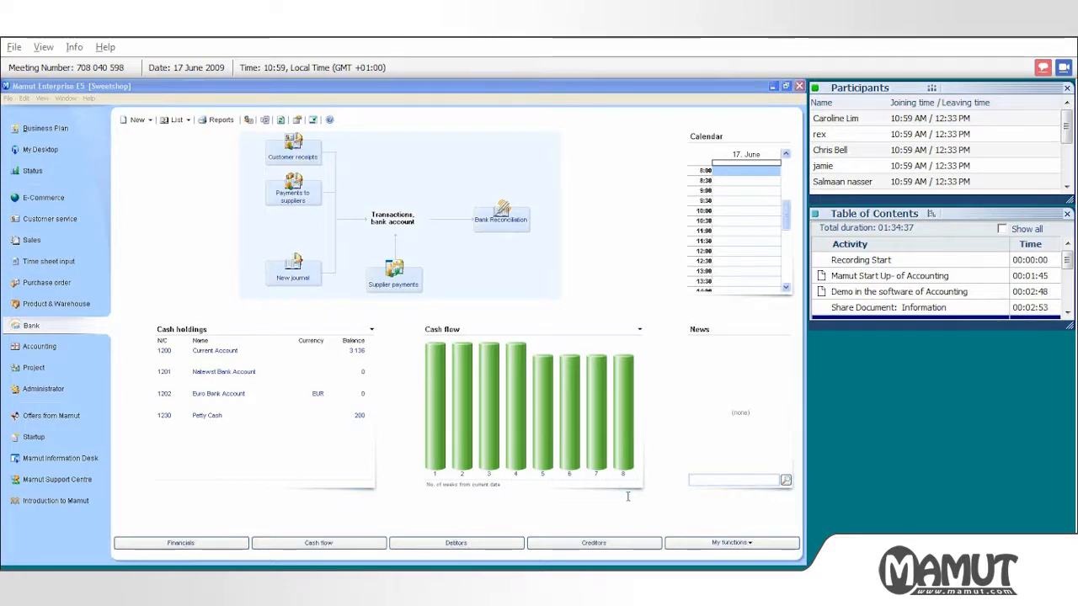
Step: Open Journal Entry from the Accounting area, review its journal type shortcuts such as Customer Receipt, and close it
left_click(40, 346)
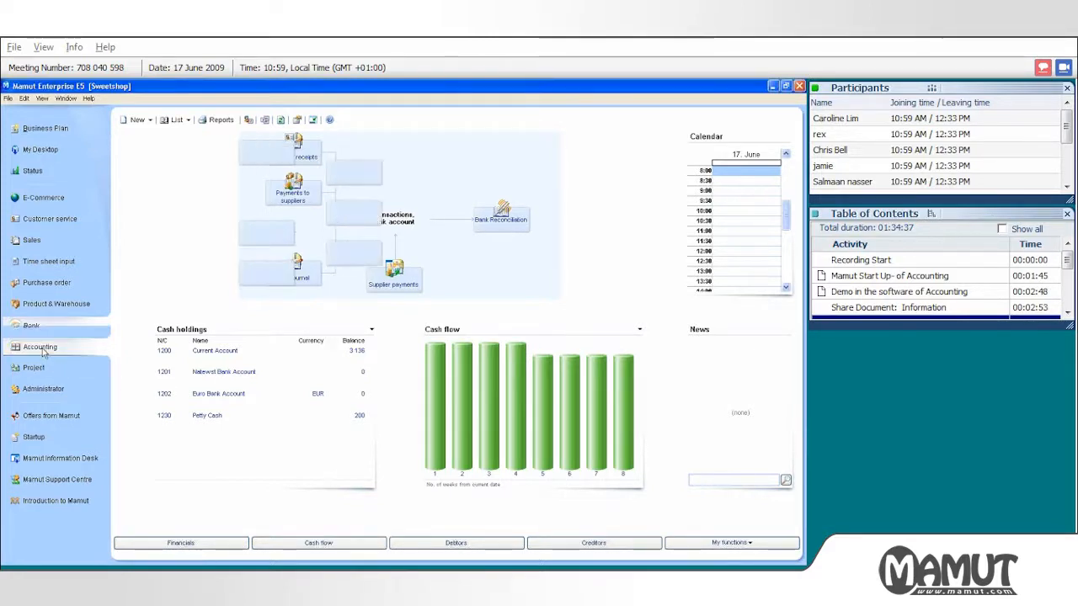
left_click(271, 154)
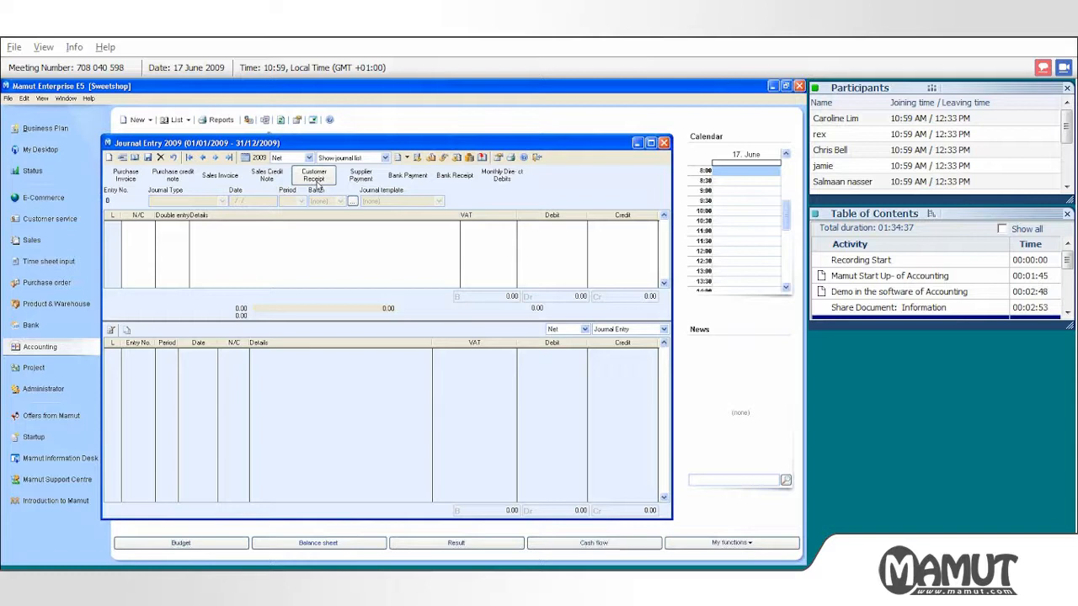
left_click(664, 142)
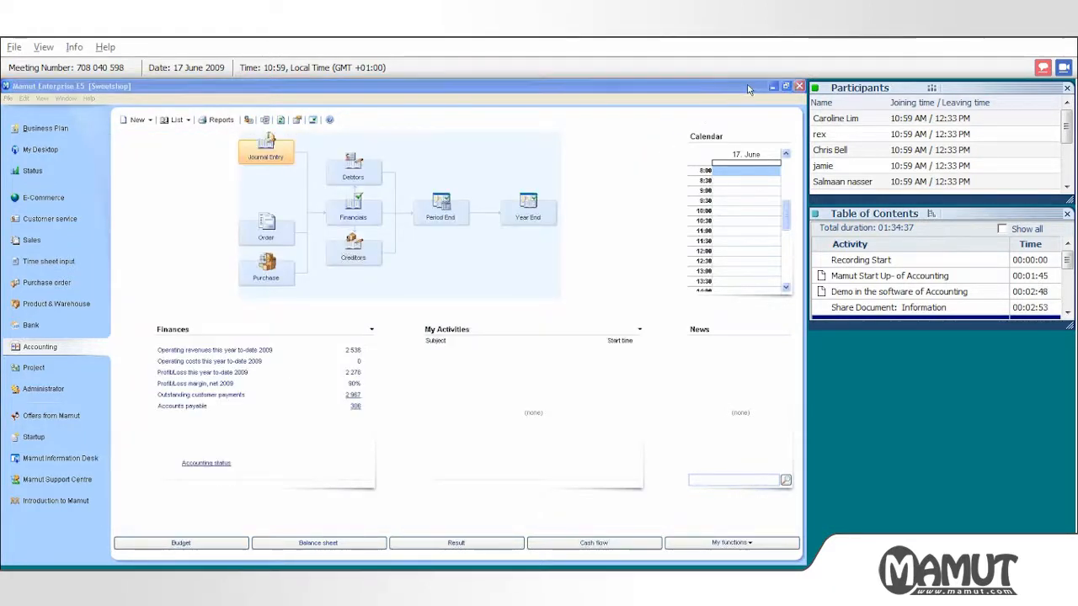